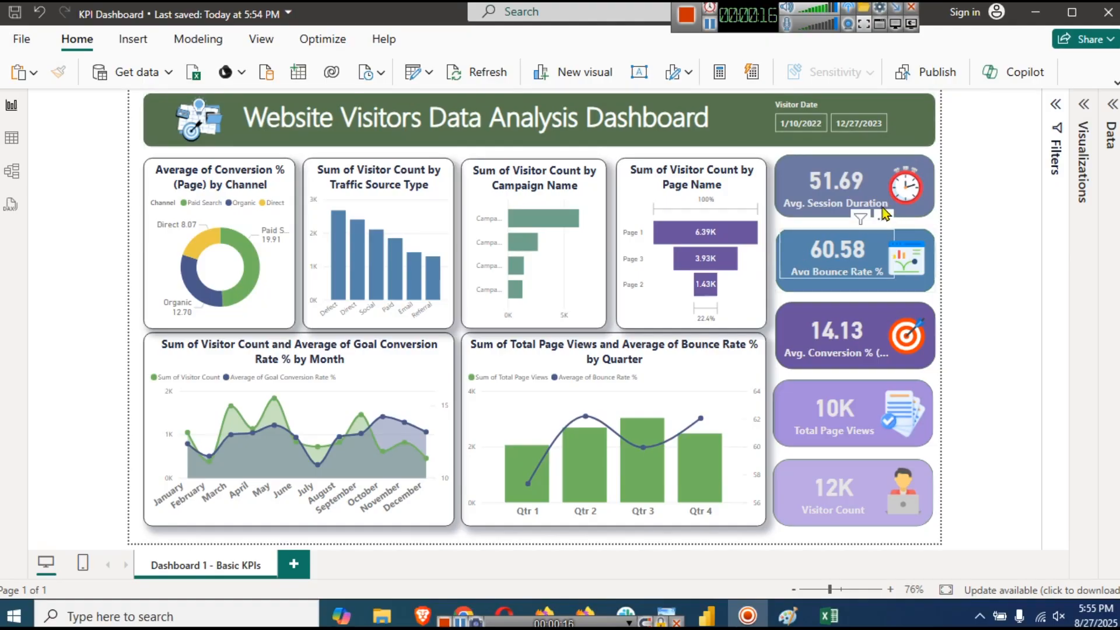
- Select the Avg. Session Duration card and drill the bounce-rate chart to months and back to quarters
left_click(863, 186)
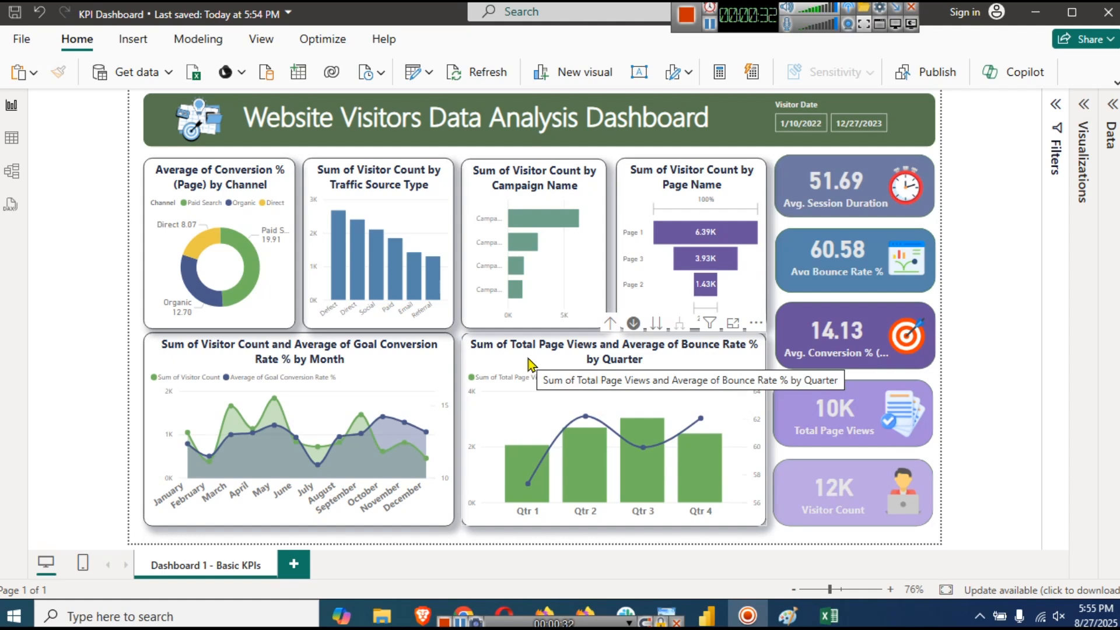
left_click(656, 324)
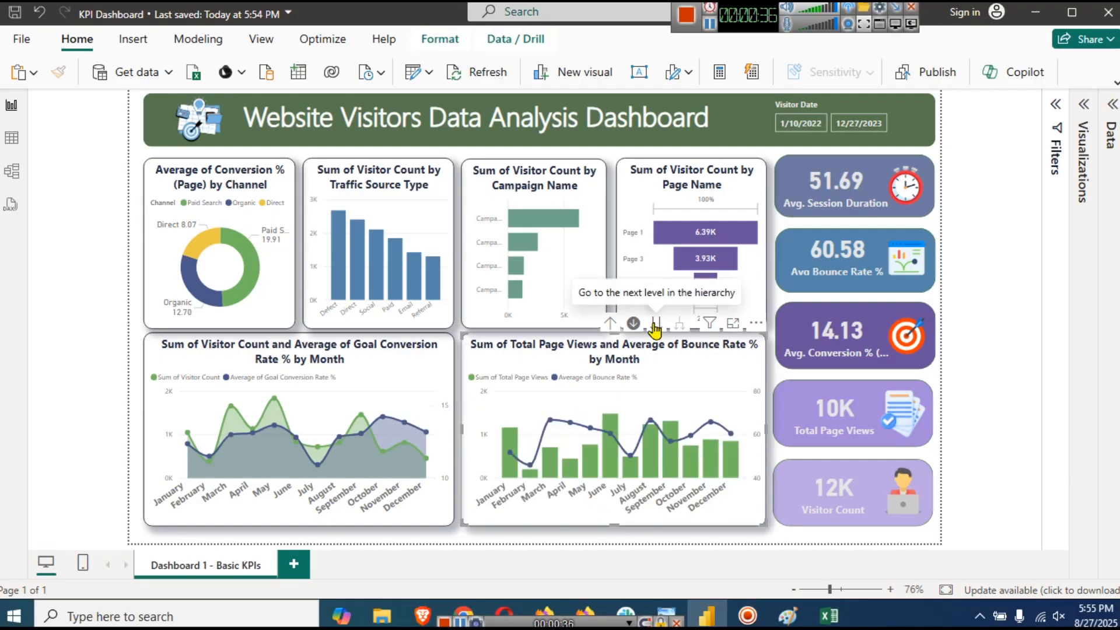
left_click(609, 322)
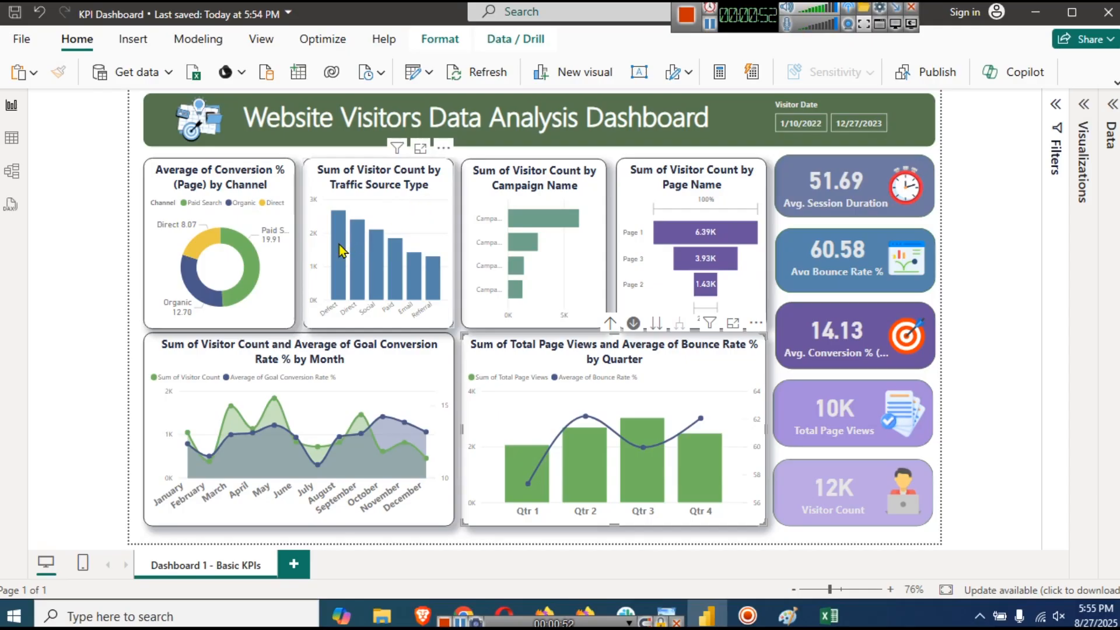
mouse_move(341, 251)
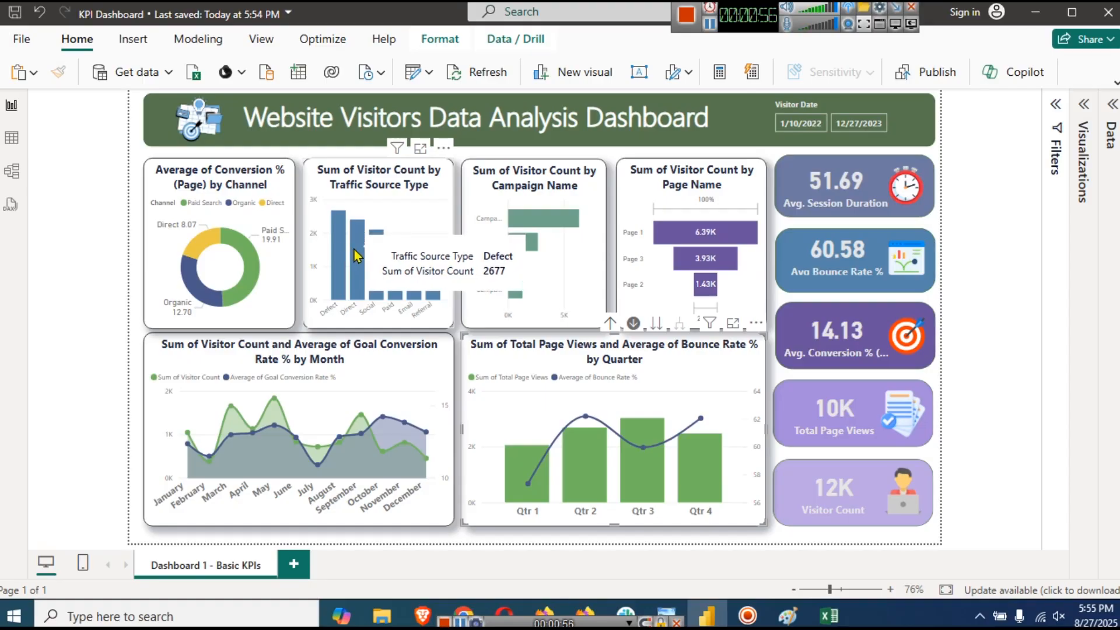
mouse_move(395, 262)
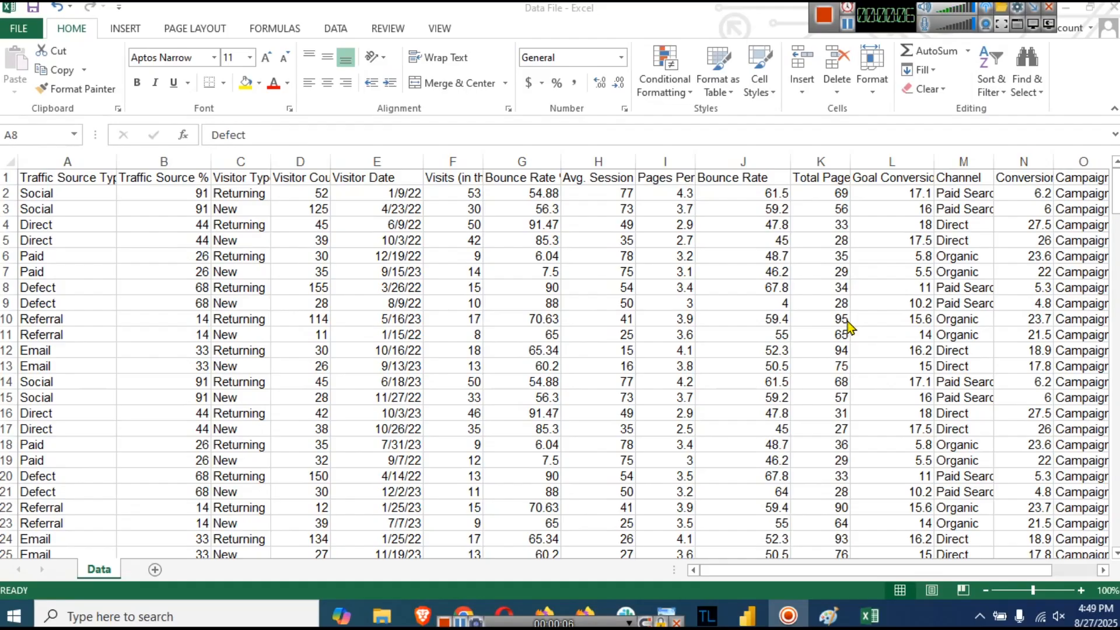
left_click(73, 154)
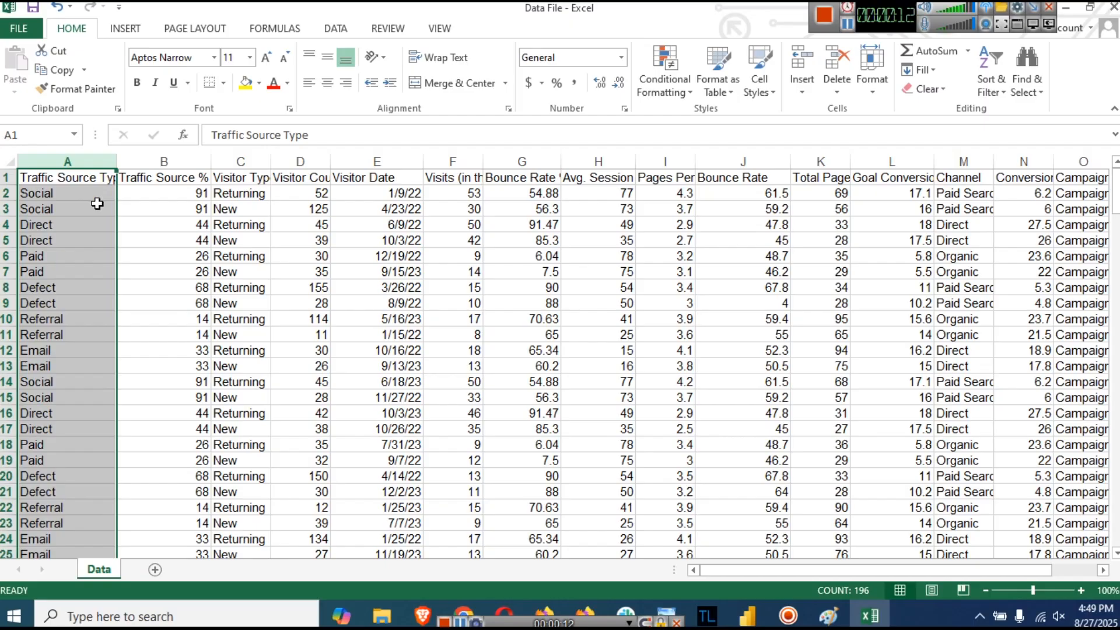
left_click(165, 158)
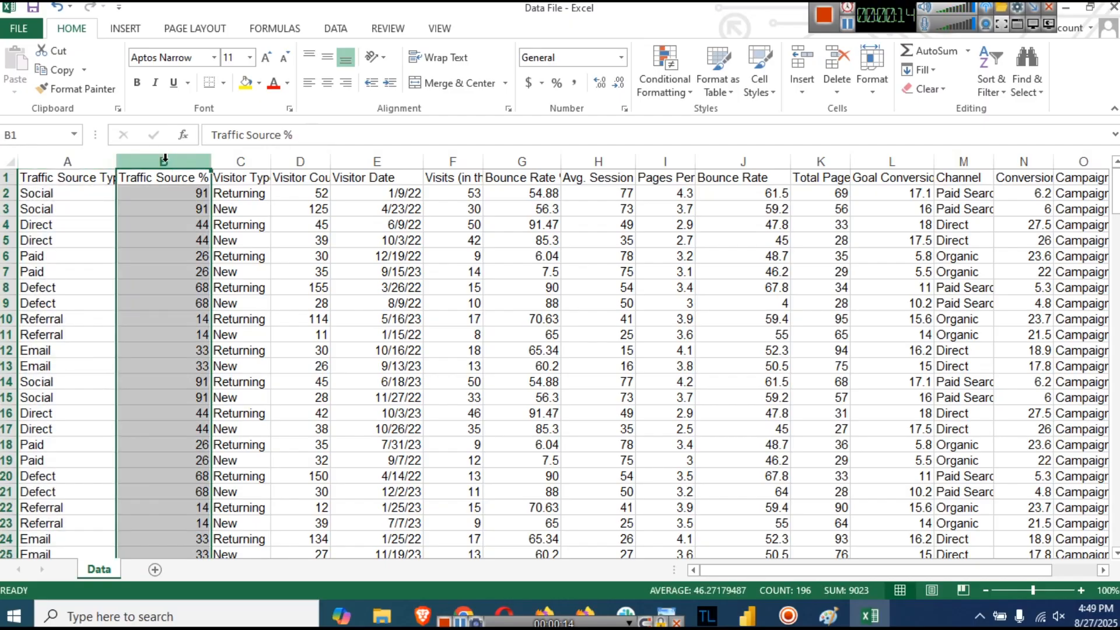
left_click(259, 156)
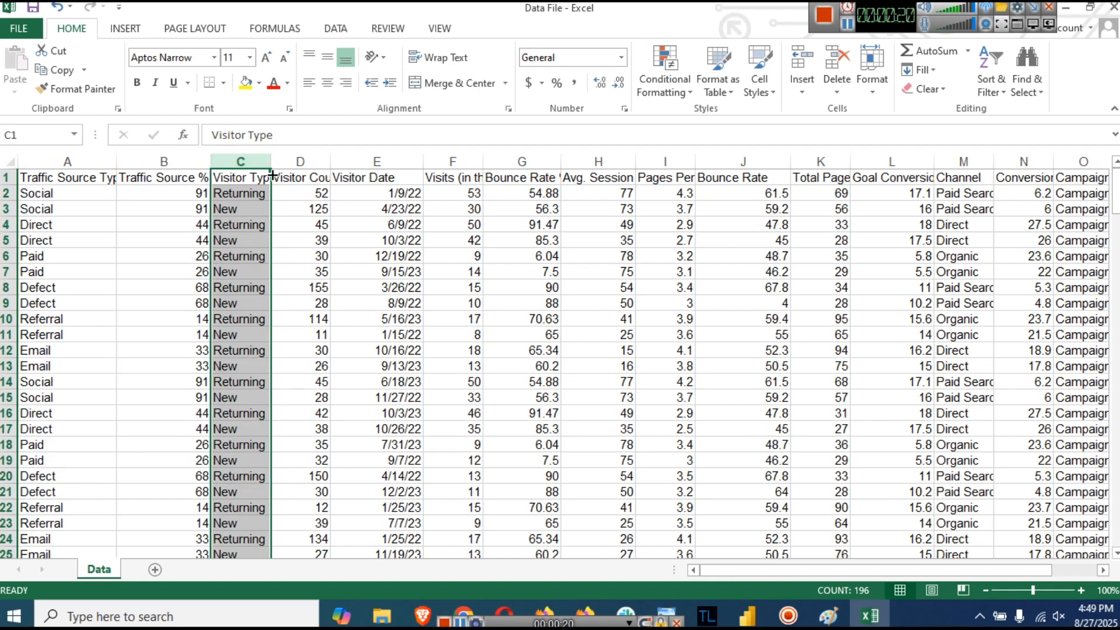
left_click(297, 159)
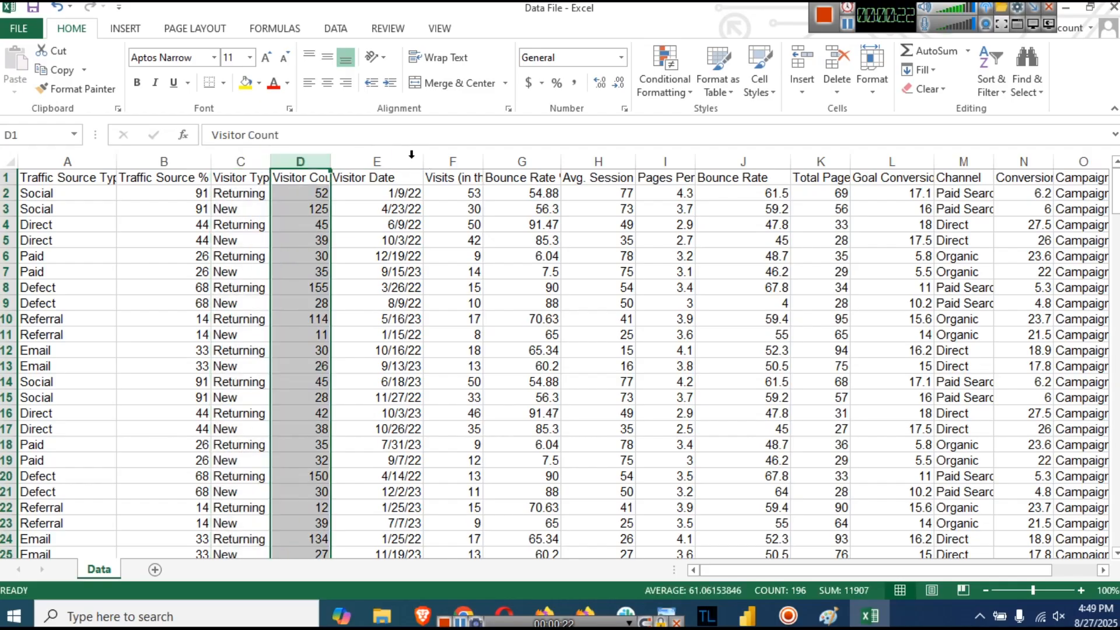
left_click(391, 160)
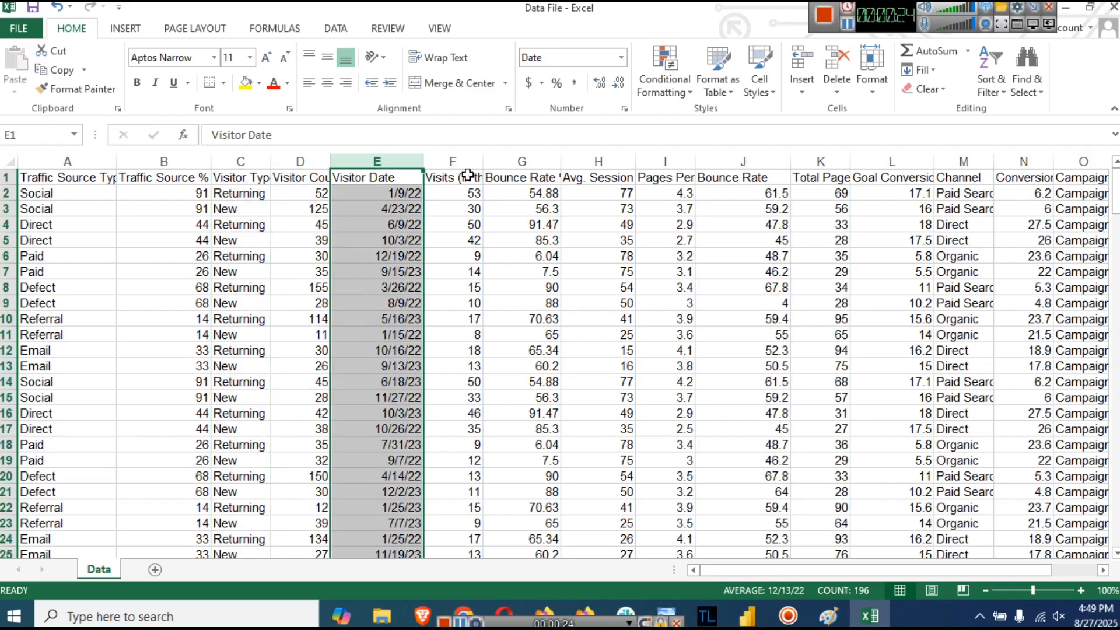
left_click(463, 158)
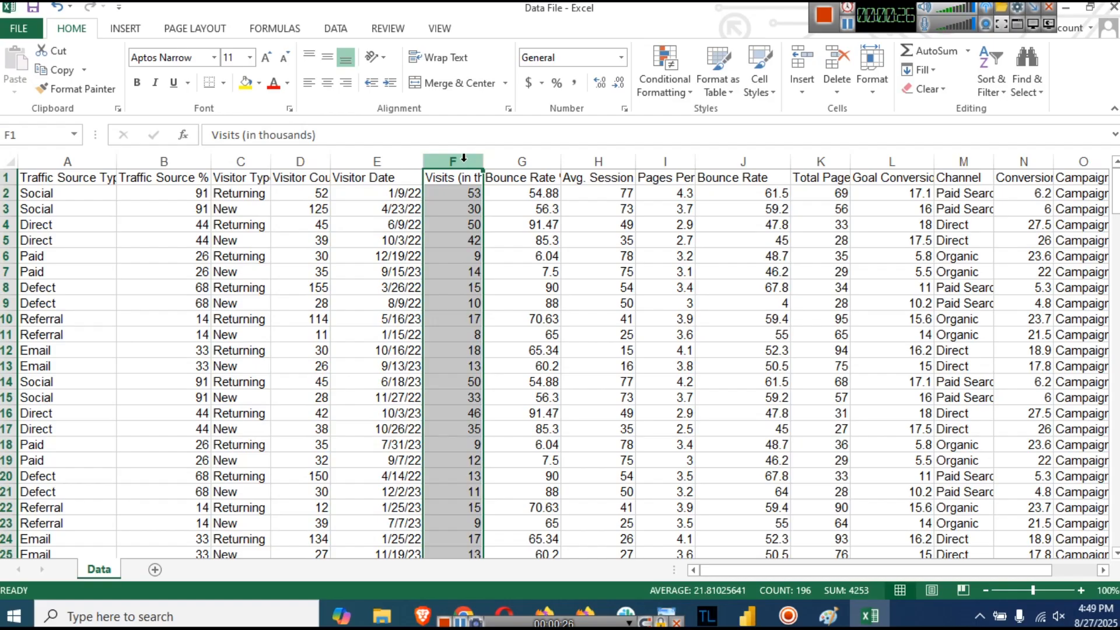
left_click(522, 158)
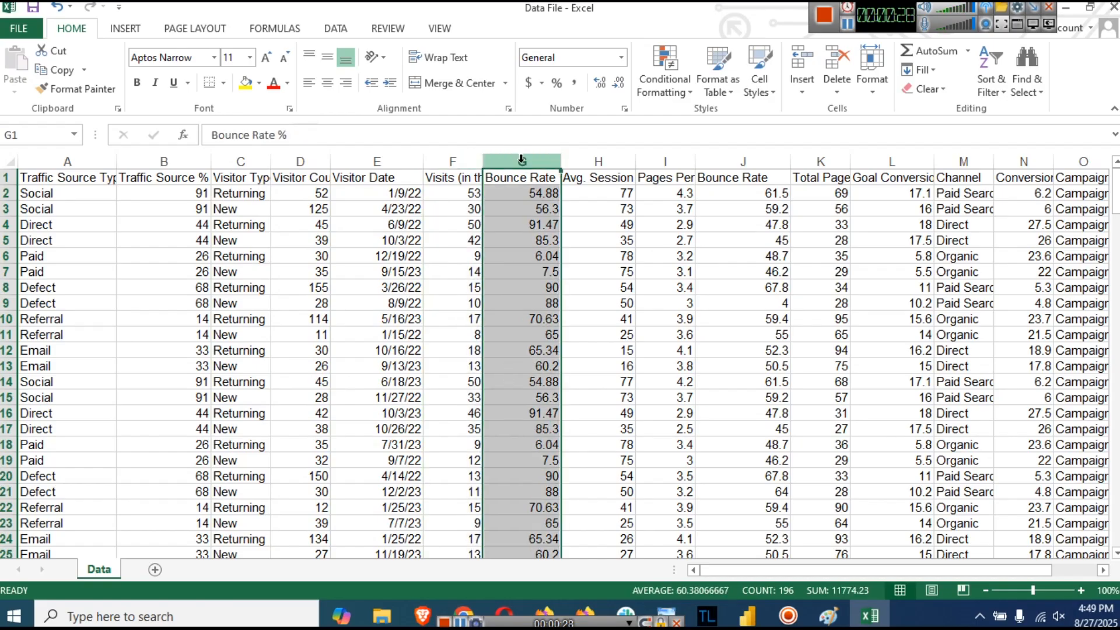
left_click(595, 159)
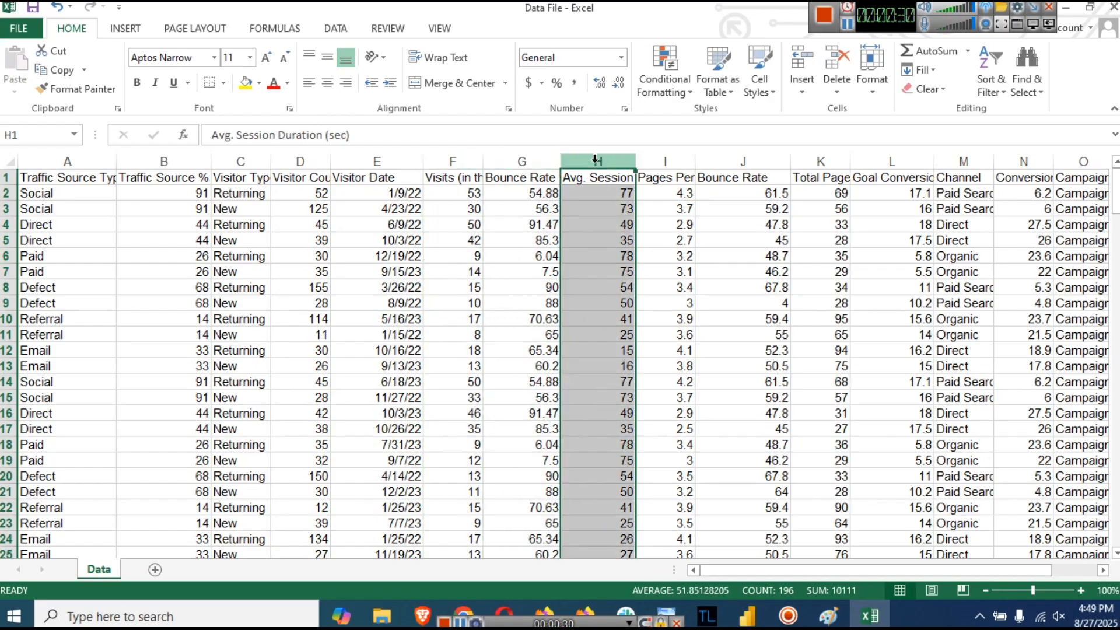
left_click(662, 160)
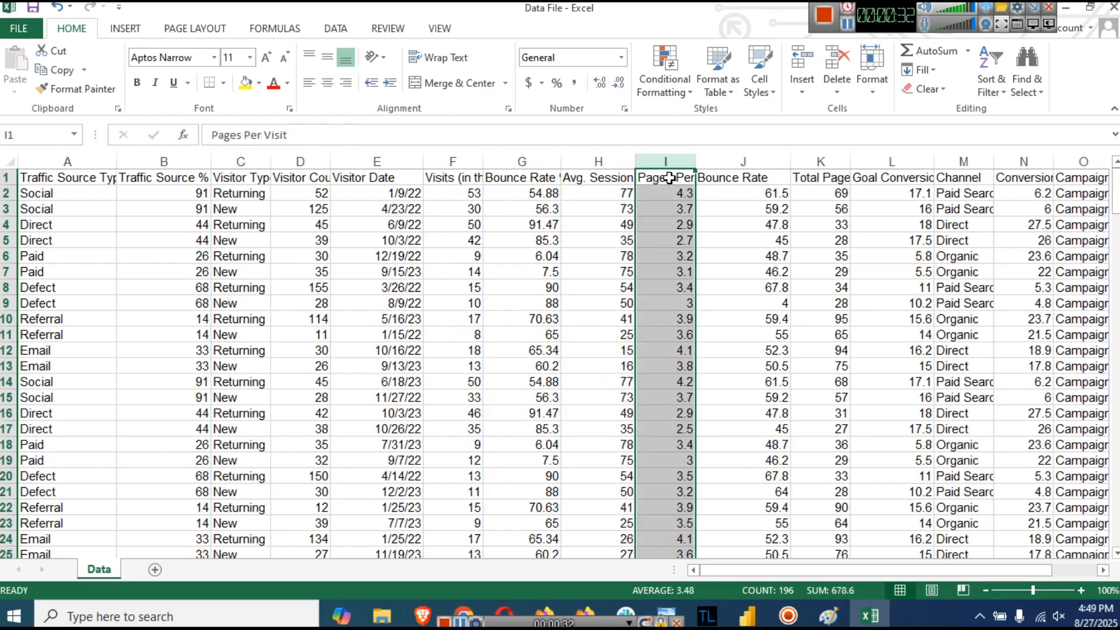
left_click(778, 159)
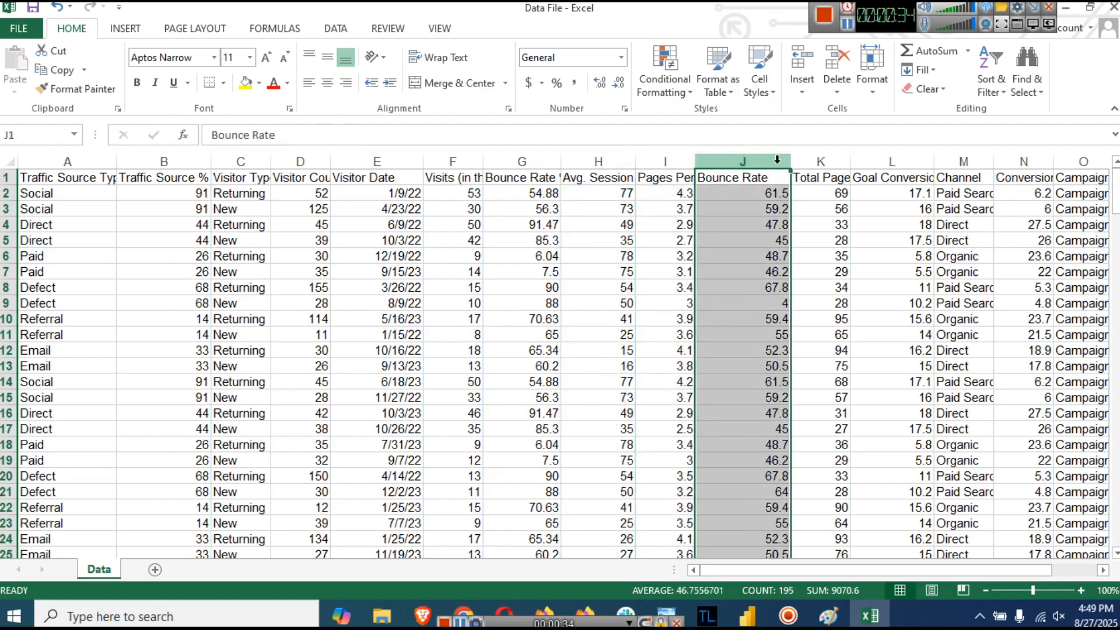
left_click(837, 175)
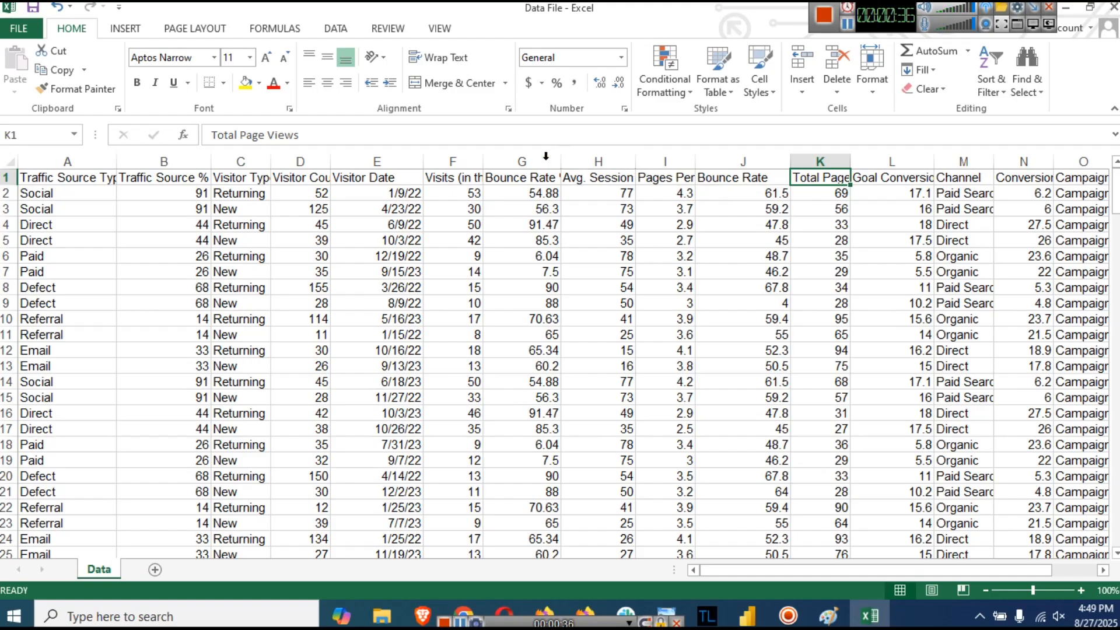
left_click(828, 158)
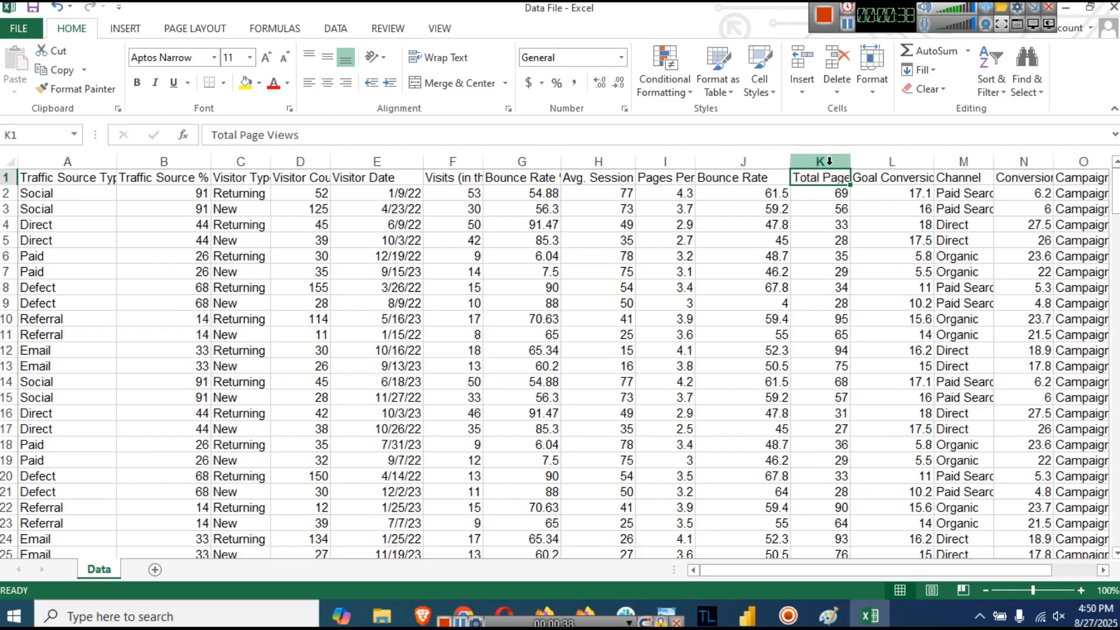
left_click(829, 178)
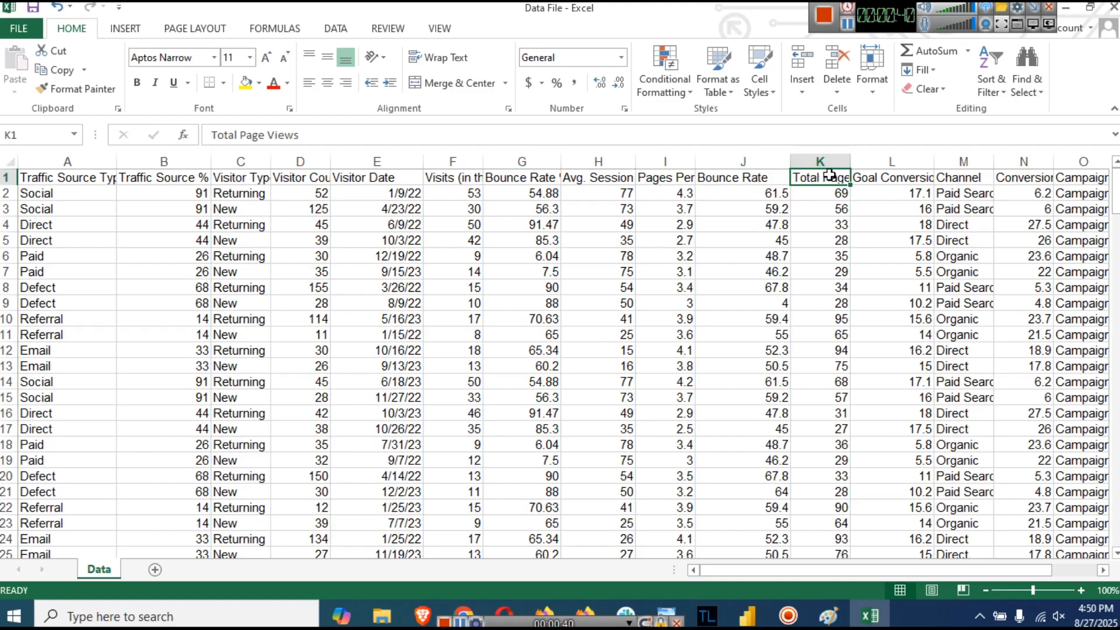
left_click(902, 154)
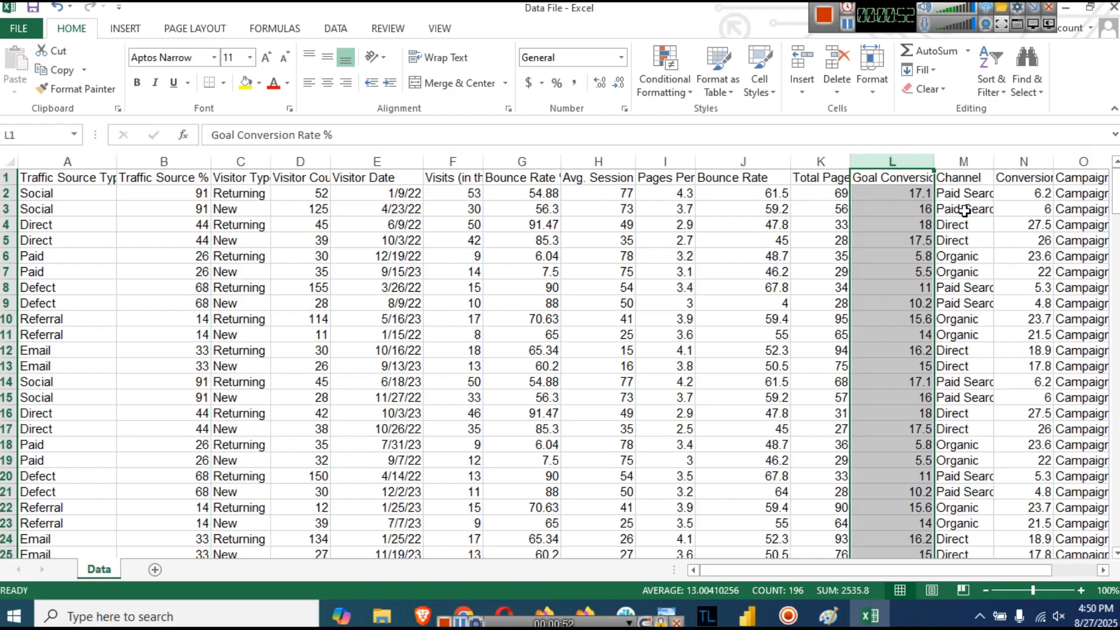
left_click(970, 157)
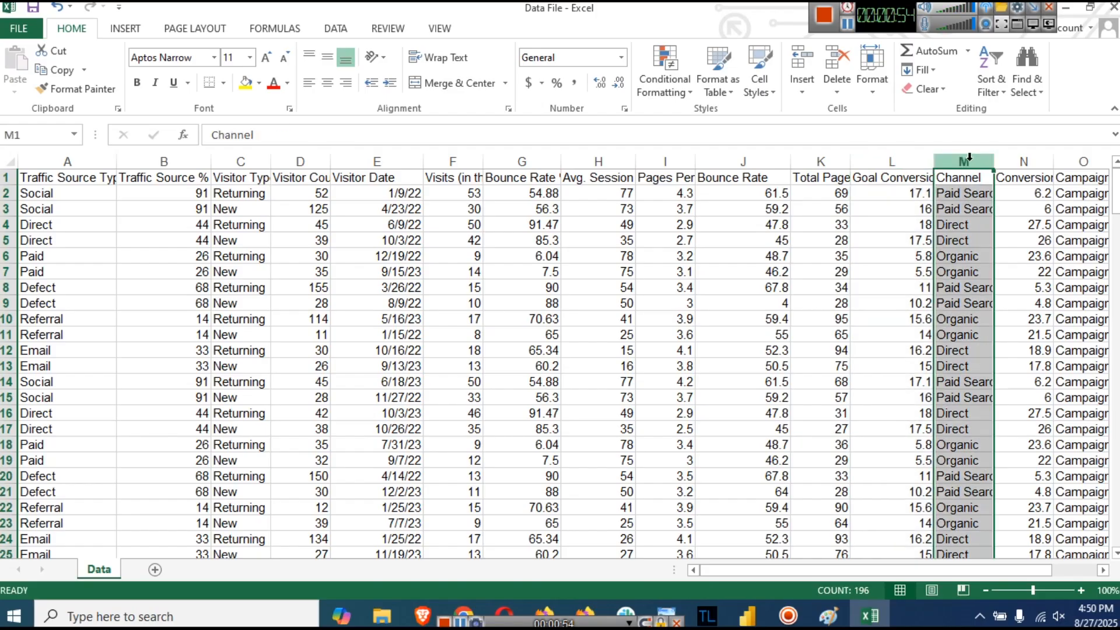
left_click(1024, 160)
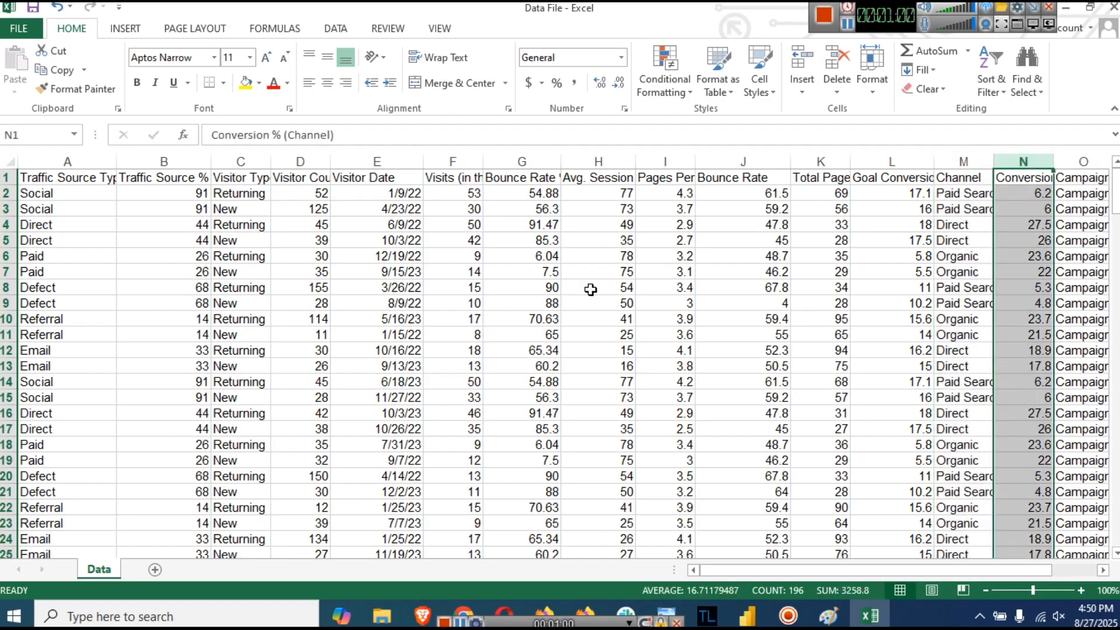
left_click_drag(1027, 570, 1046, 571)
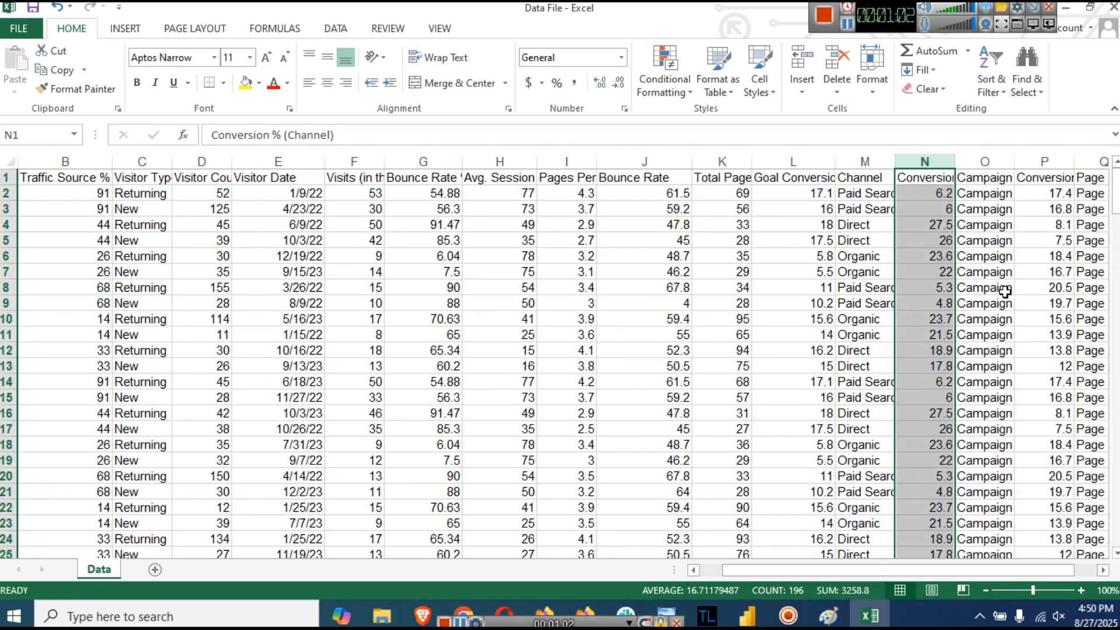
- Widen the Campaign Name, Conversion % (Page) and Page Name columns so their contents fit
left_click(985, 162)
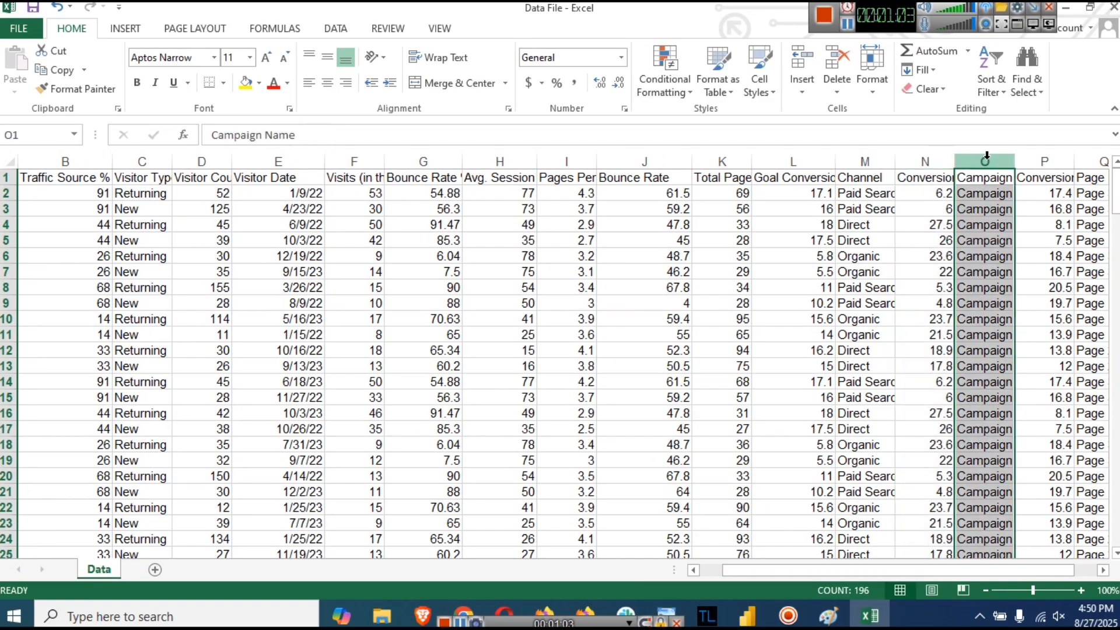
double_click(1017, 165)
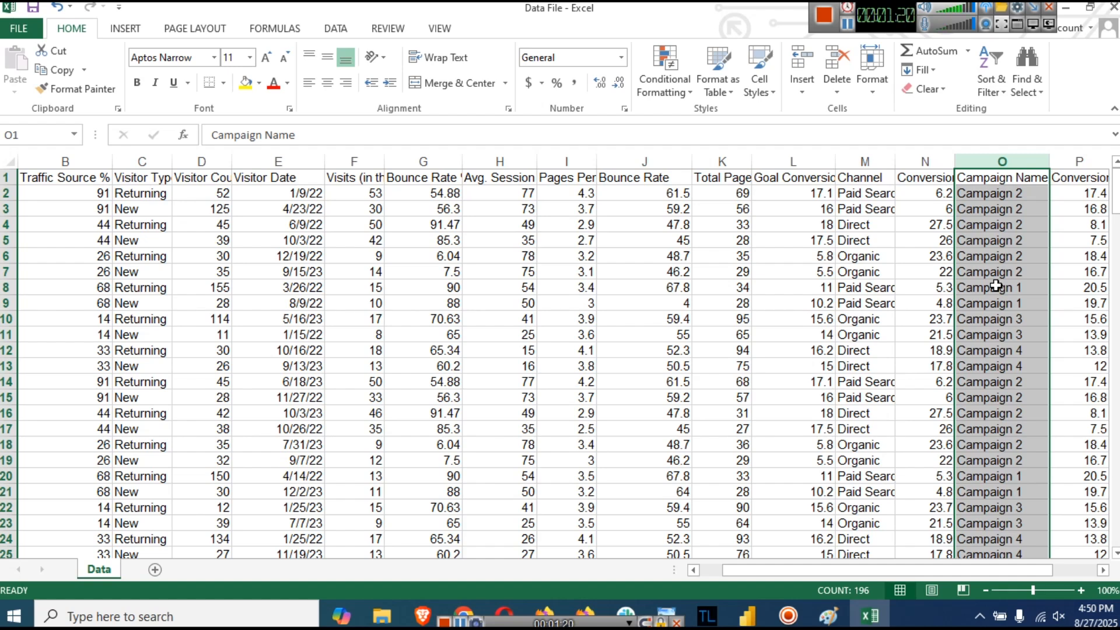
left_click(1077, 570)
left_click_drag(1032, 571, 985, 570)
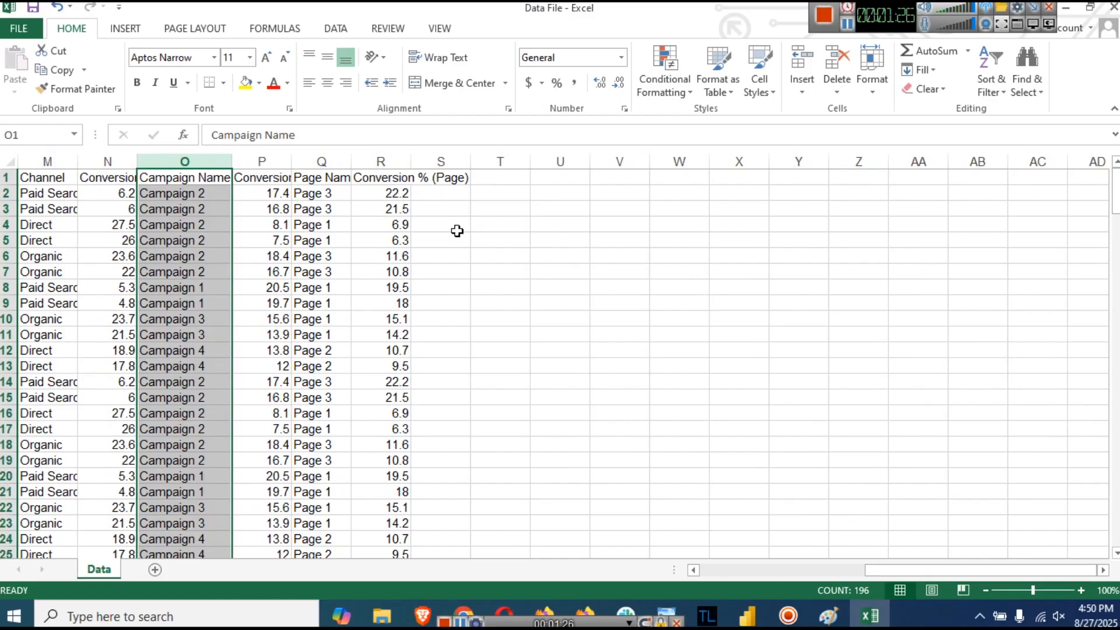
left_click_drag(406, 162, 501, 162)
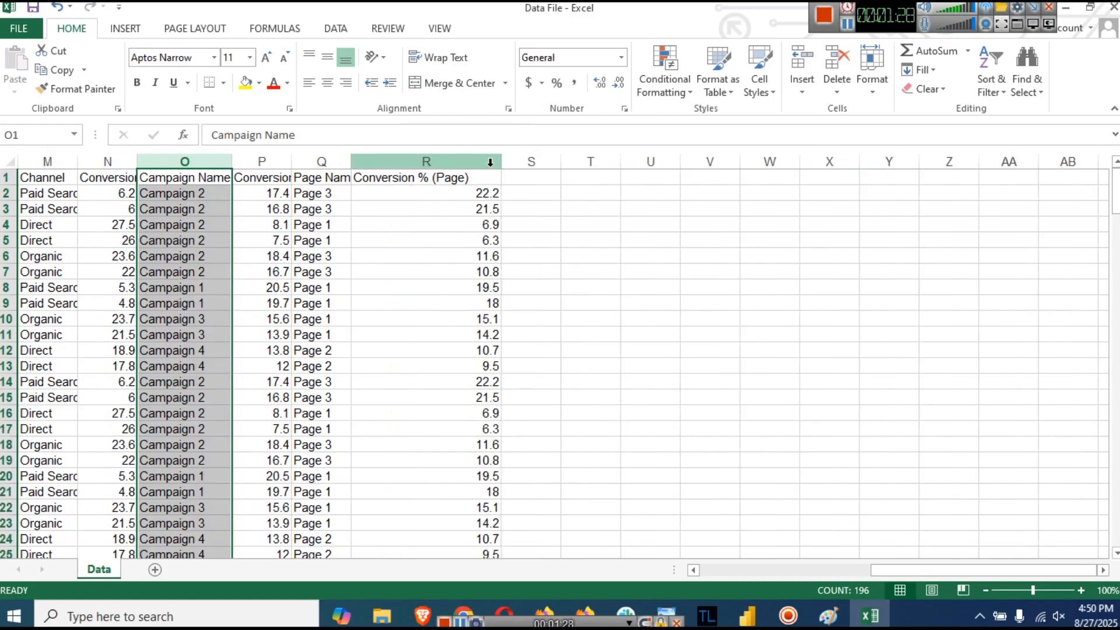
left_click_drag(956, 571, 920, 571)
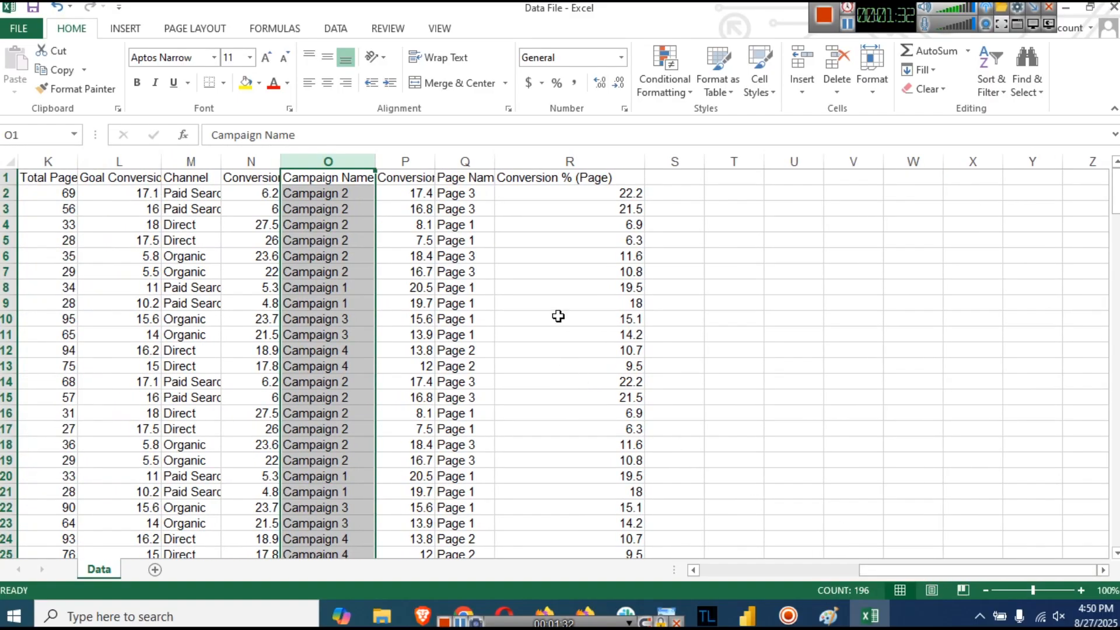
left_click_drag(495, 163, 540, 162)
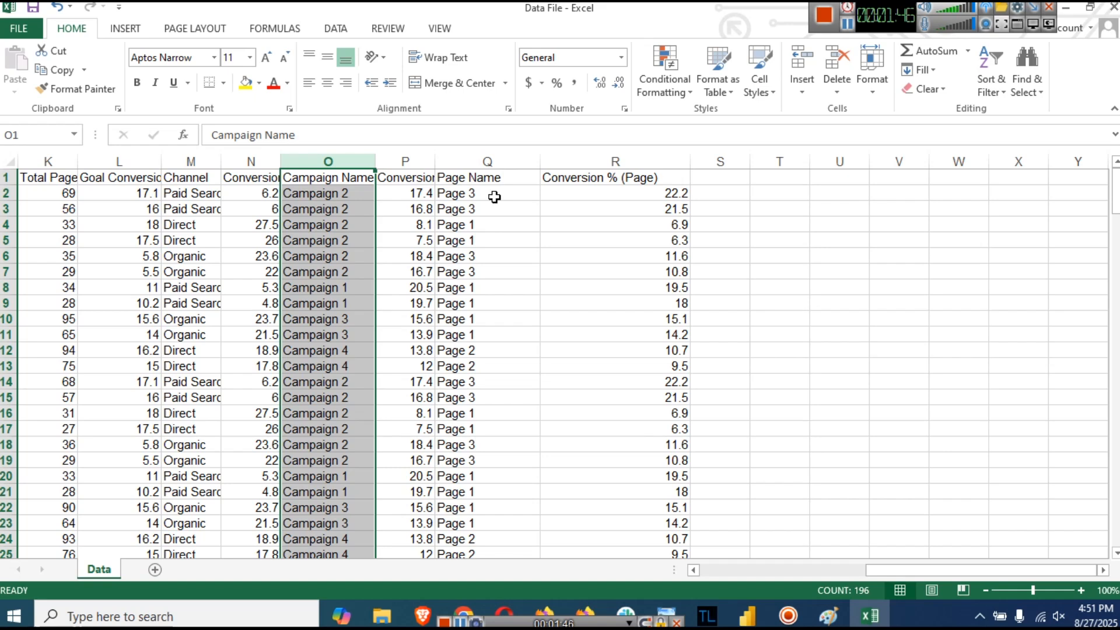
- Return from Excel to the Power BI Desktop start screen
left_click(810, 569)
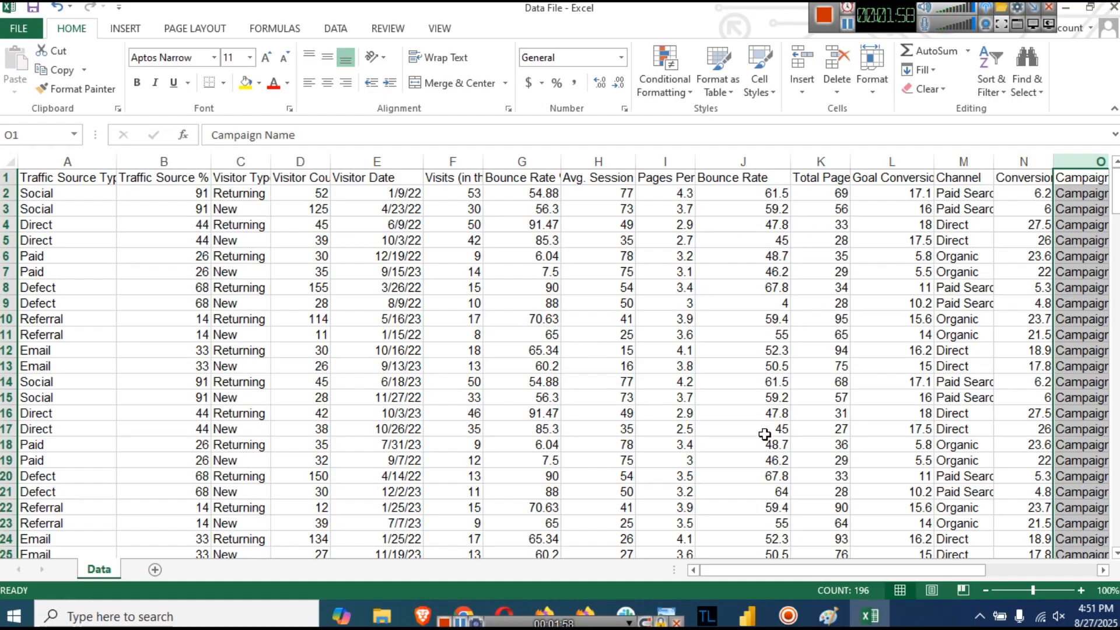
left_click(748, 616)
scroll(700, 335, "up", 2)
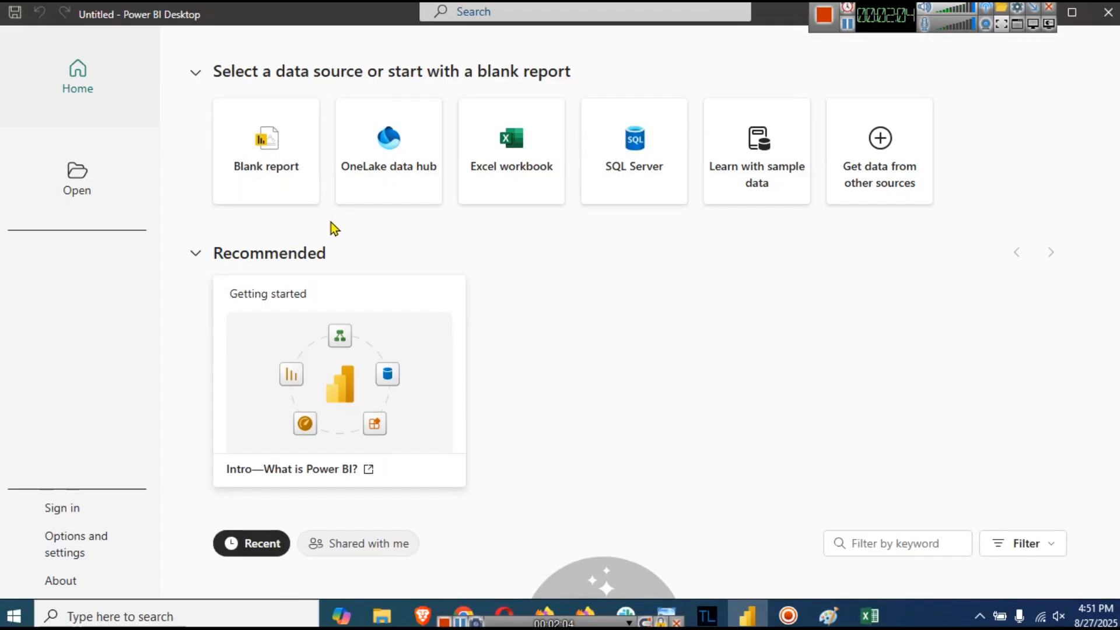
- Choose the Data File Excel workbook as the report's data source
left_click(506, 184)
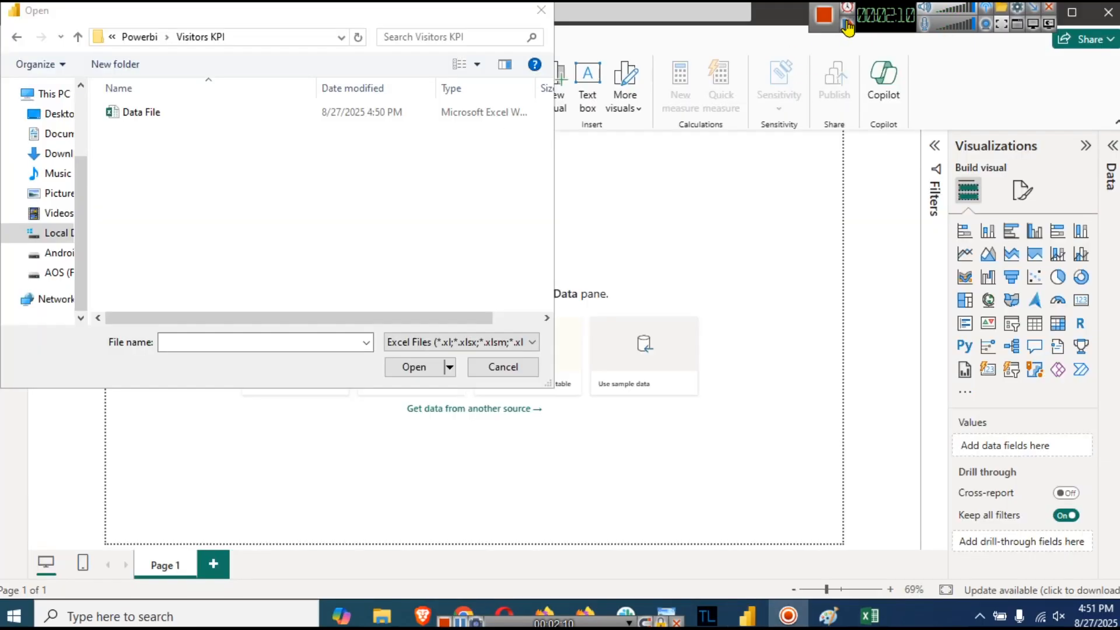
left_click(133, 113)
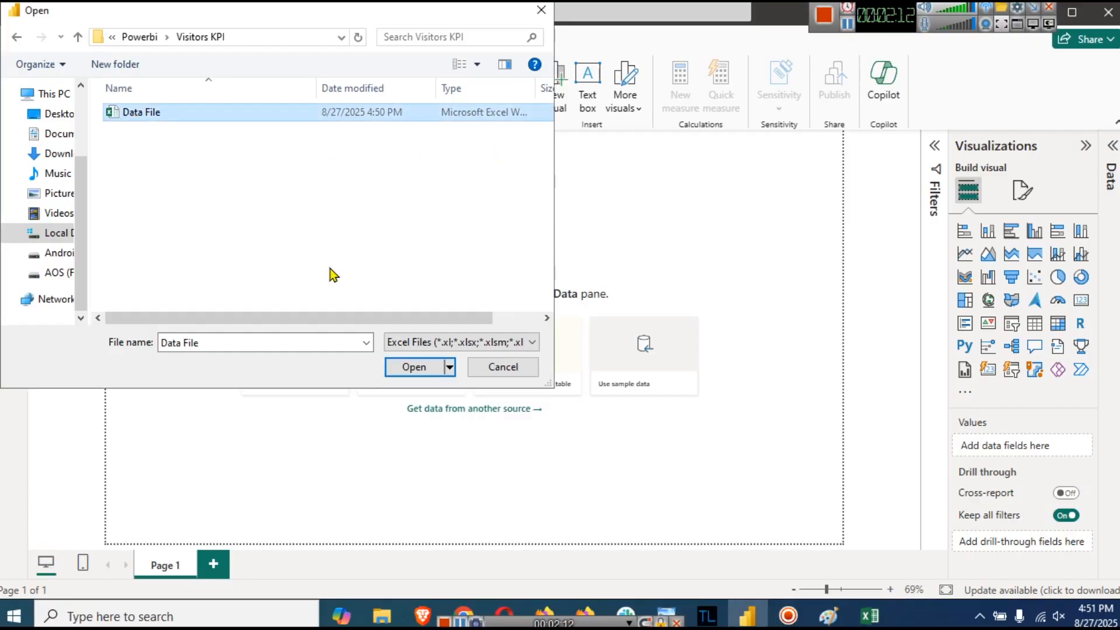
left_click(397, 363)
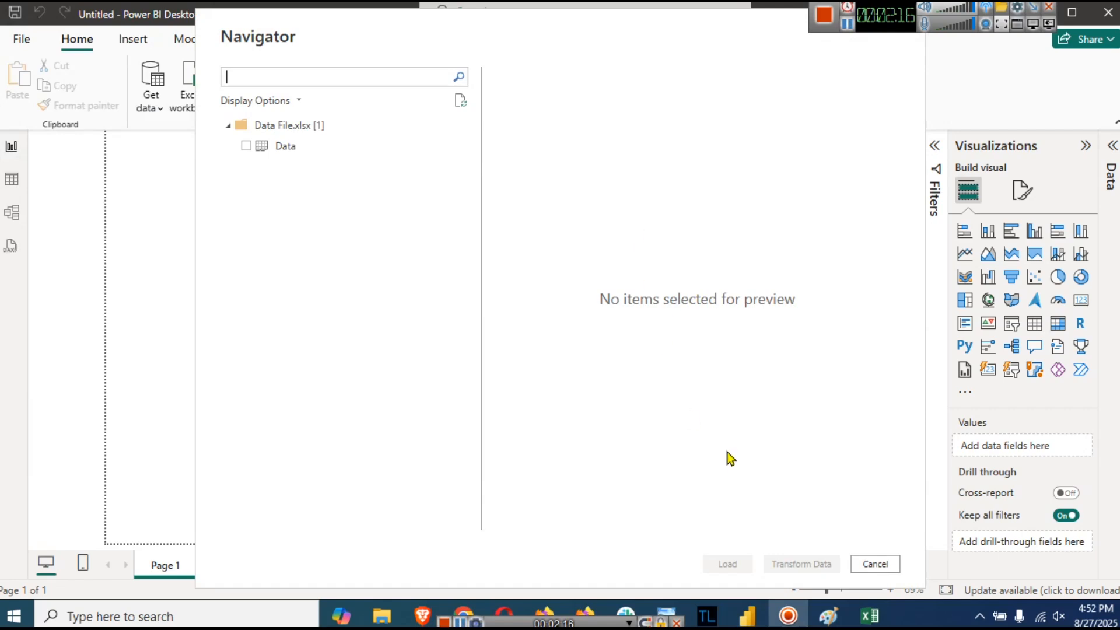
left_click(870, 615)
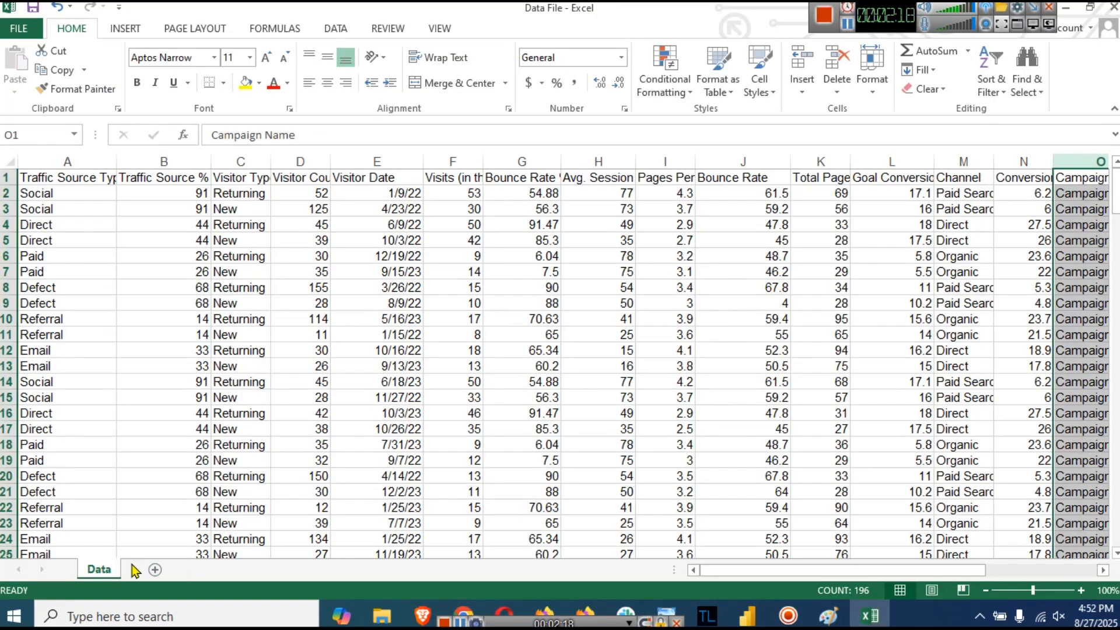
left_click(881, 620)
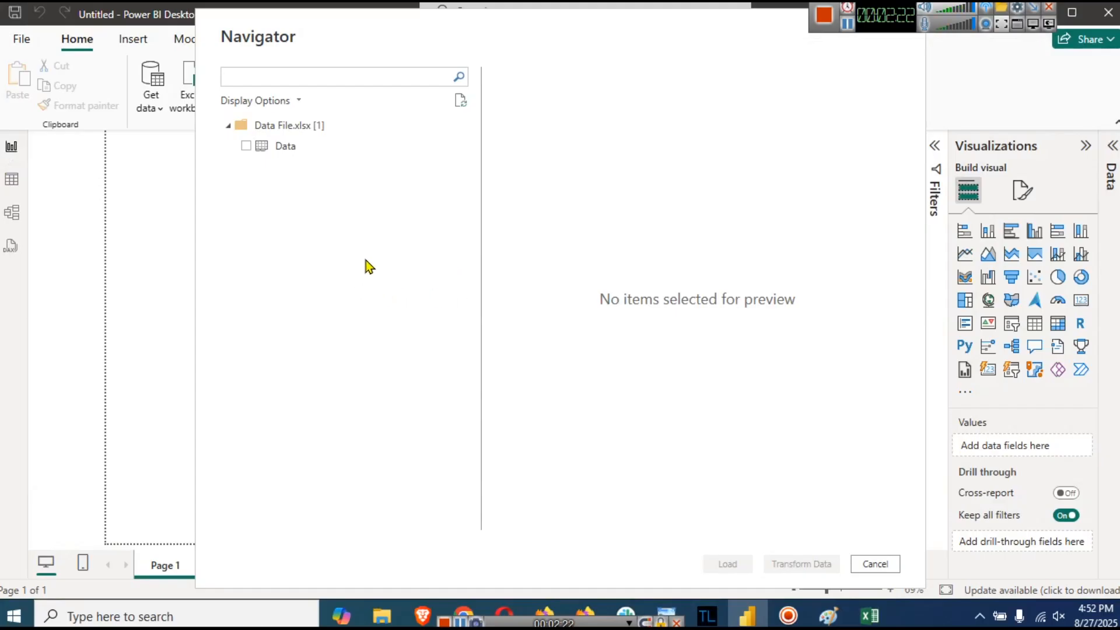
- Tick the Data sheet in Navigator, load it, and expand the Data table's fields
left_click(248, 146)
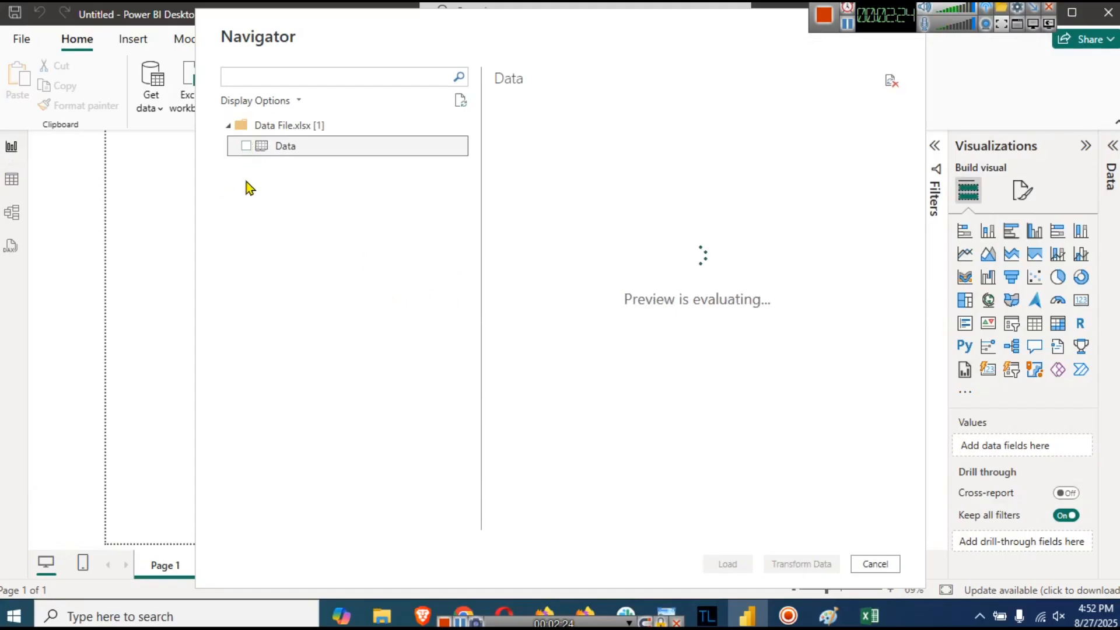
left_click(245, 147)
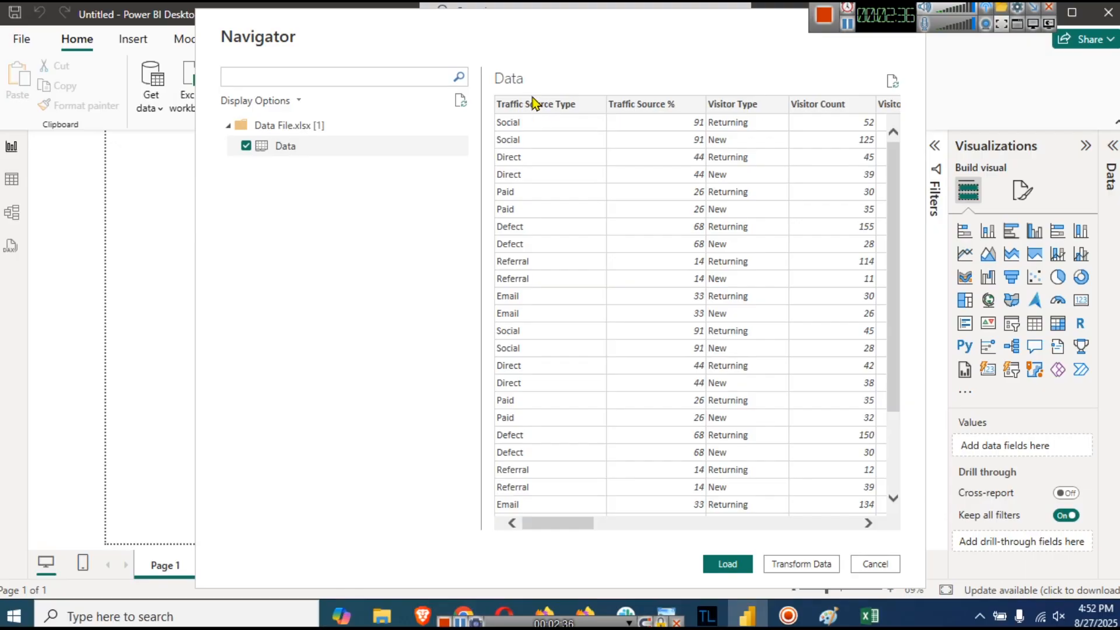
left_click(727, 564)
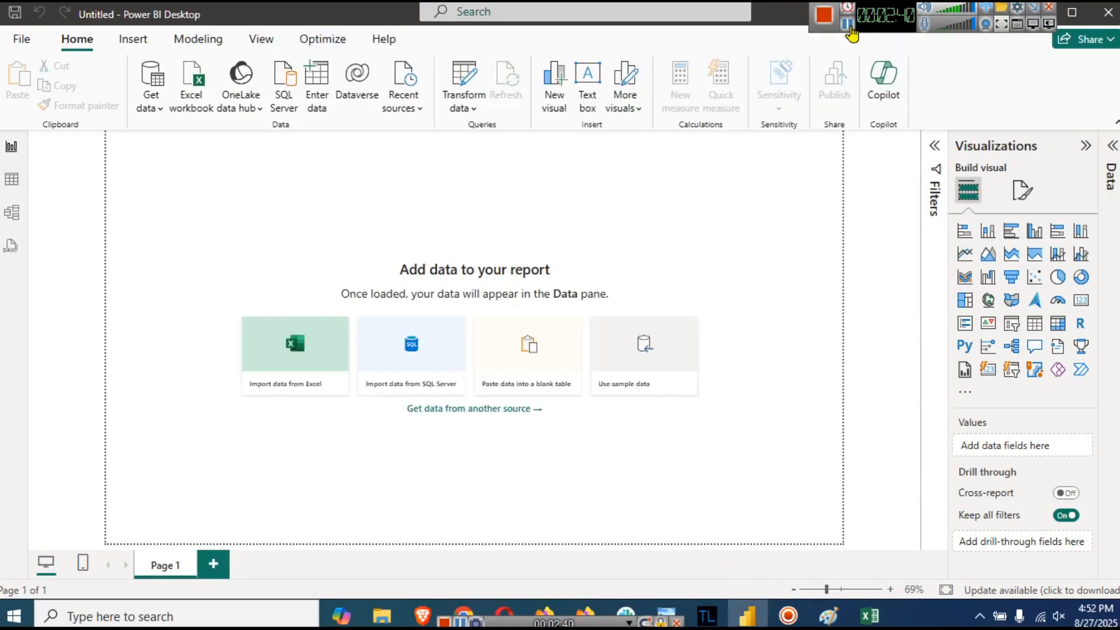
left_click(994, 211)
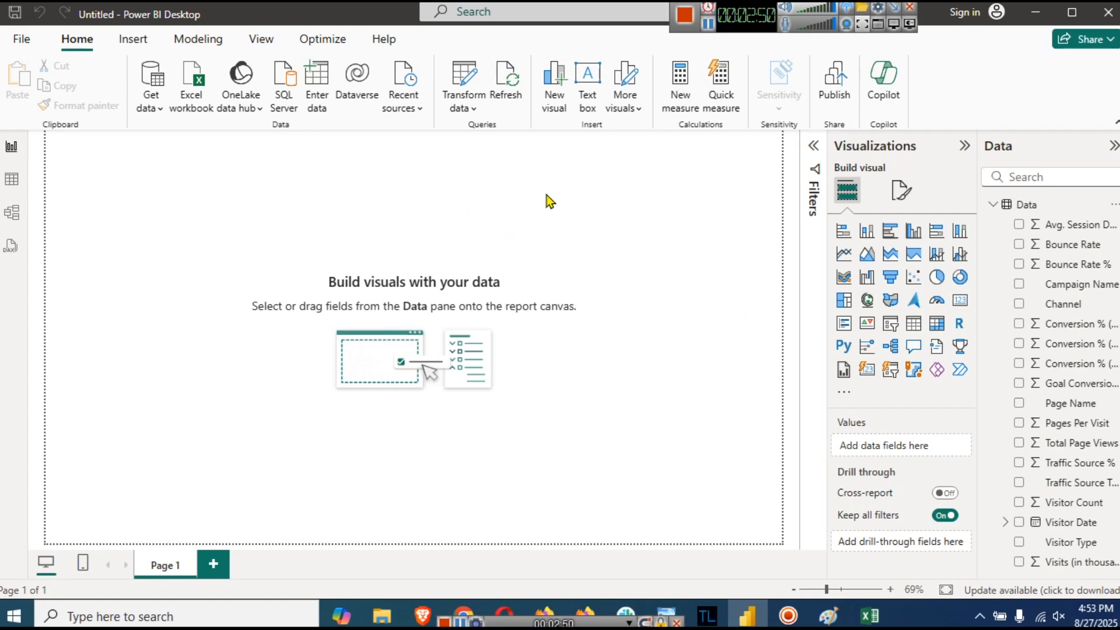
- Add a text box across the page top and type 'Website Visitors Data Analysis Dashboard'
left_click(146, 44)
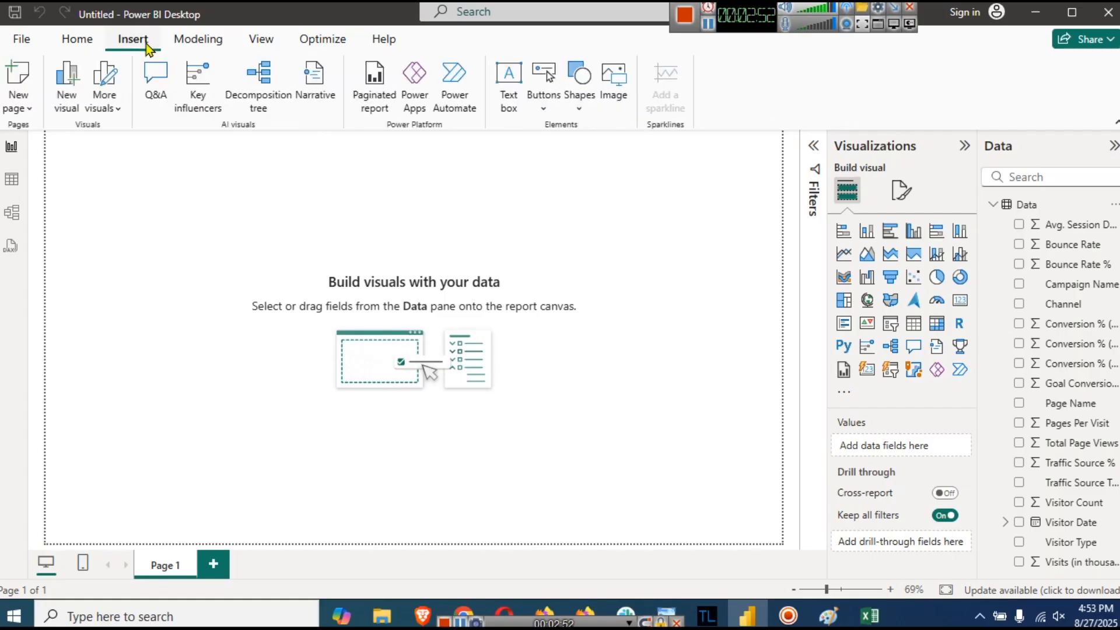
left_click(502, 106)
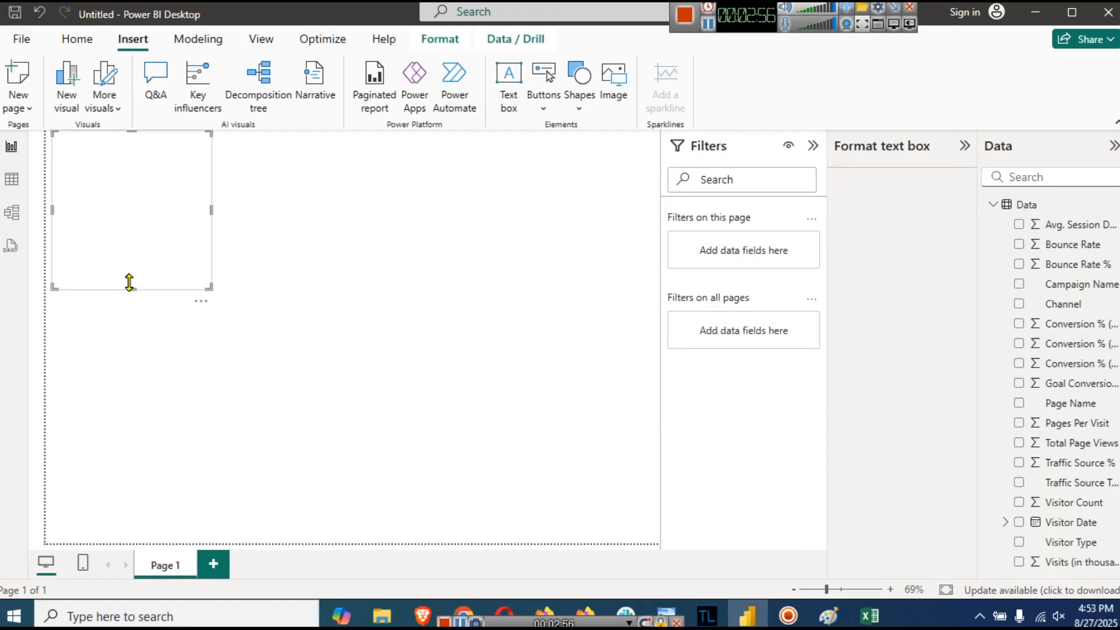
left_click(97, 265)
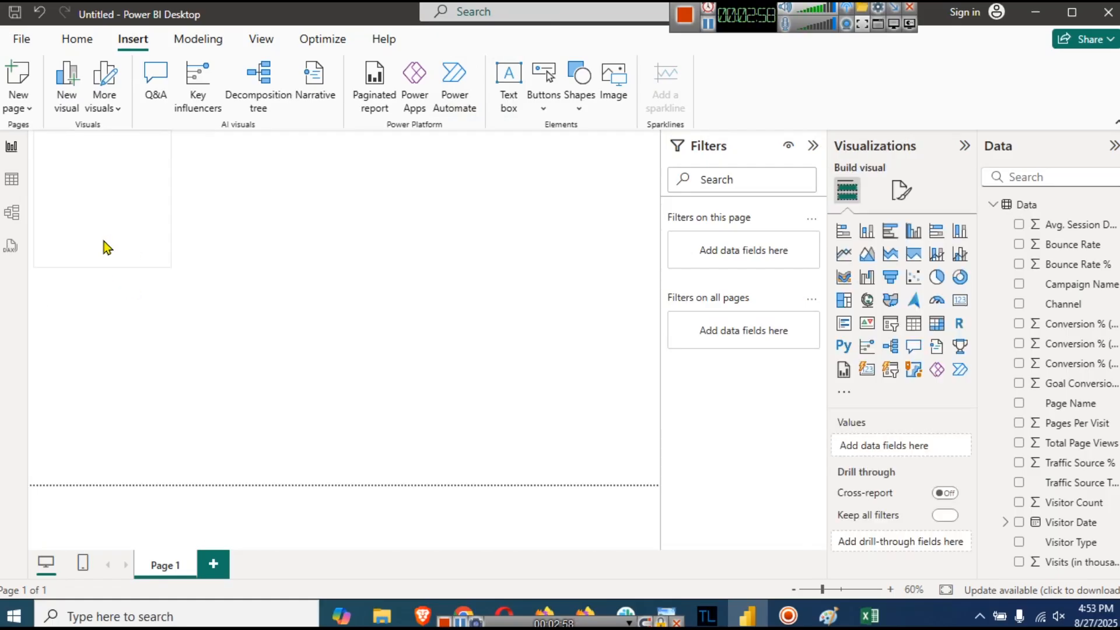
left_click(104, 188)
left_click_drag(108, 263, 104, 173)
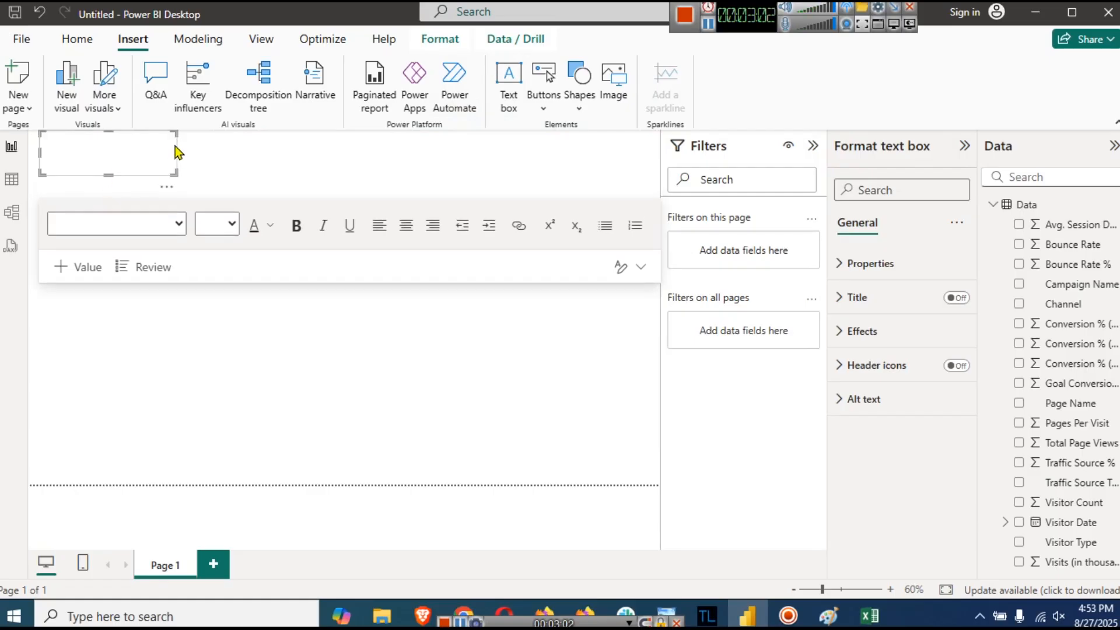
left_click_drag(174, 149, 521, 164)
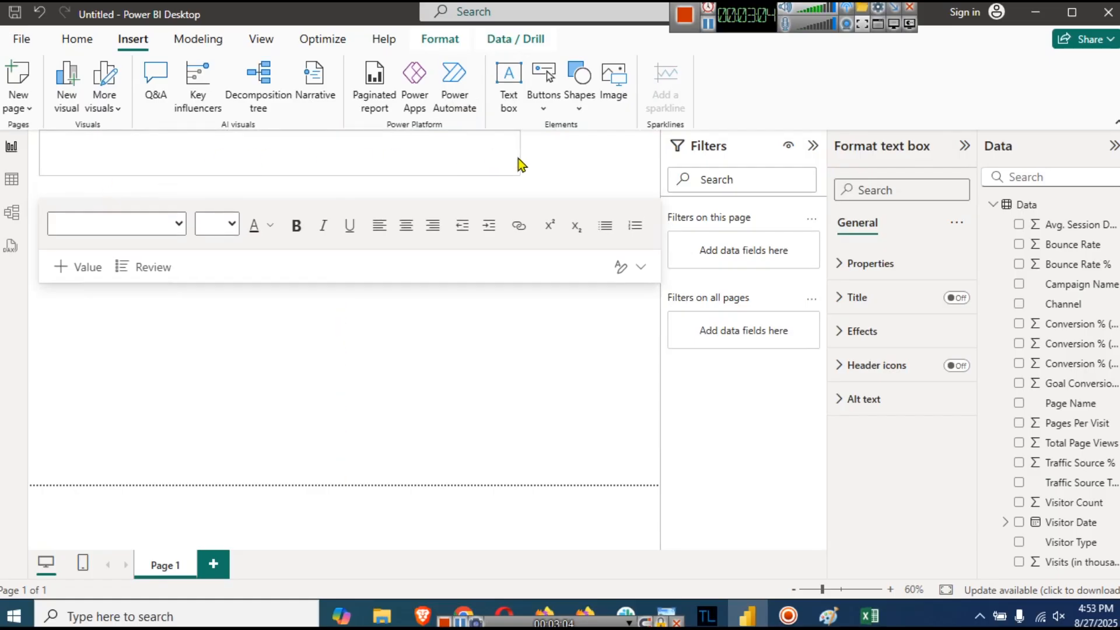
left_click(352, 153)
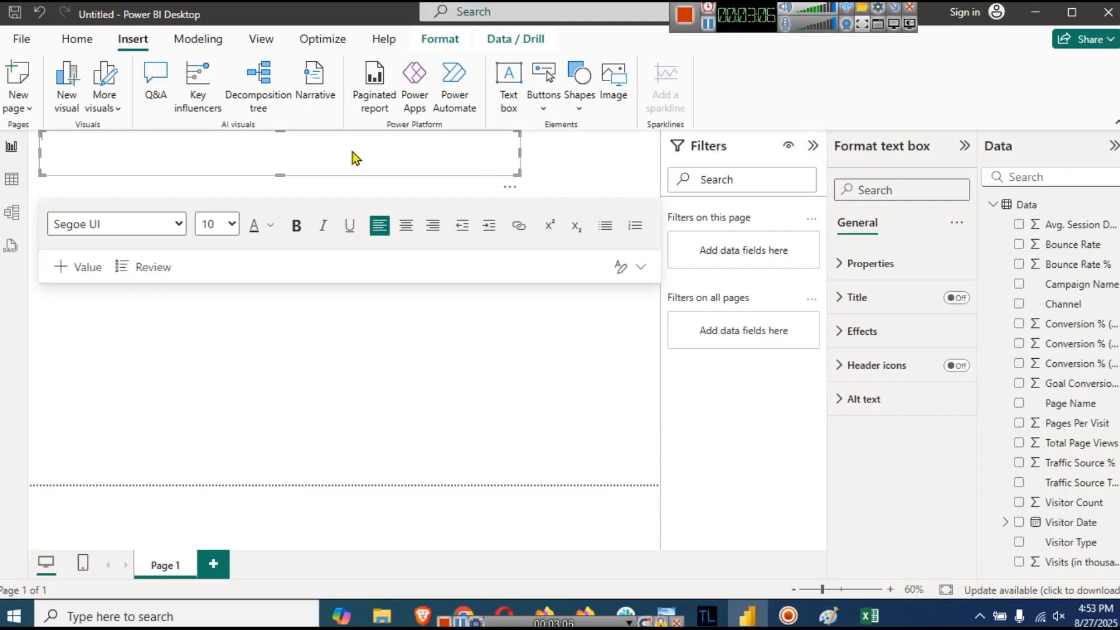
type("Website Visitors Data Ab")
type("alysis Dashboard")
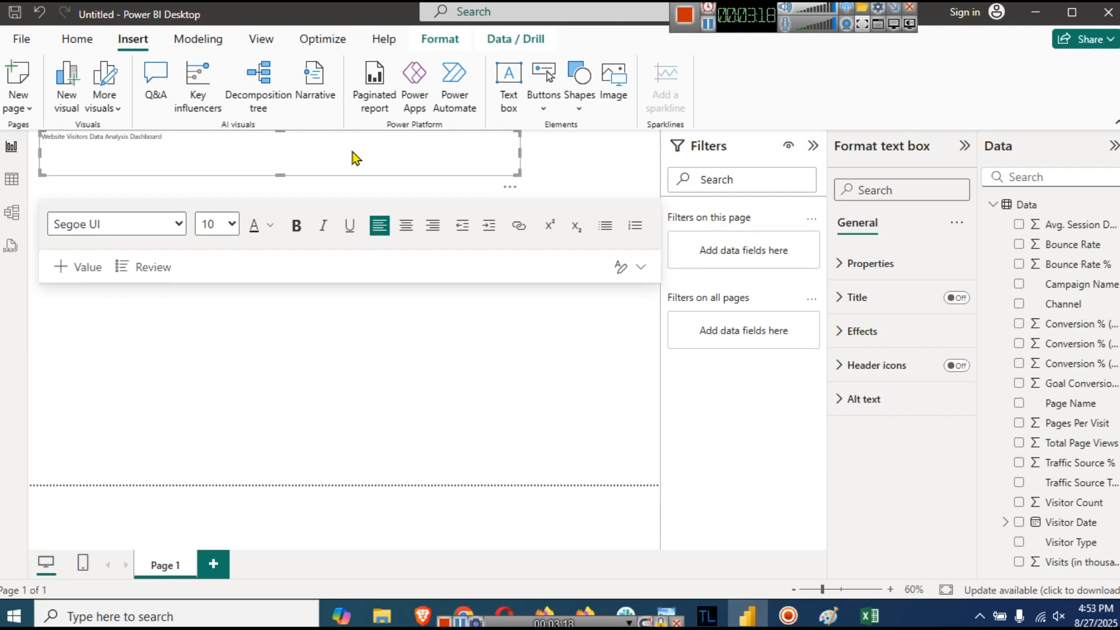
type("oa")
- Format the title as centred, 32 pt, bold and dark blue
key("ctrl+a")
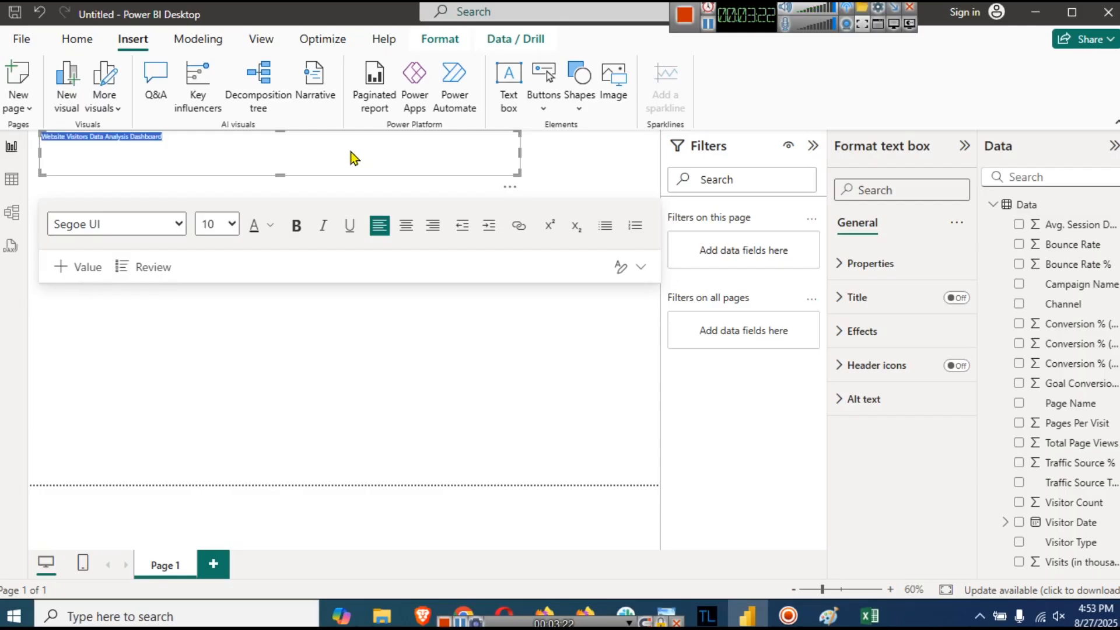
left_click(406, 226)
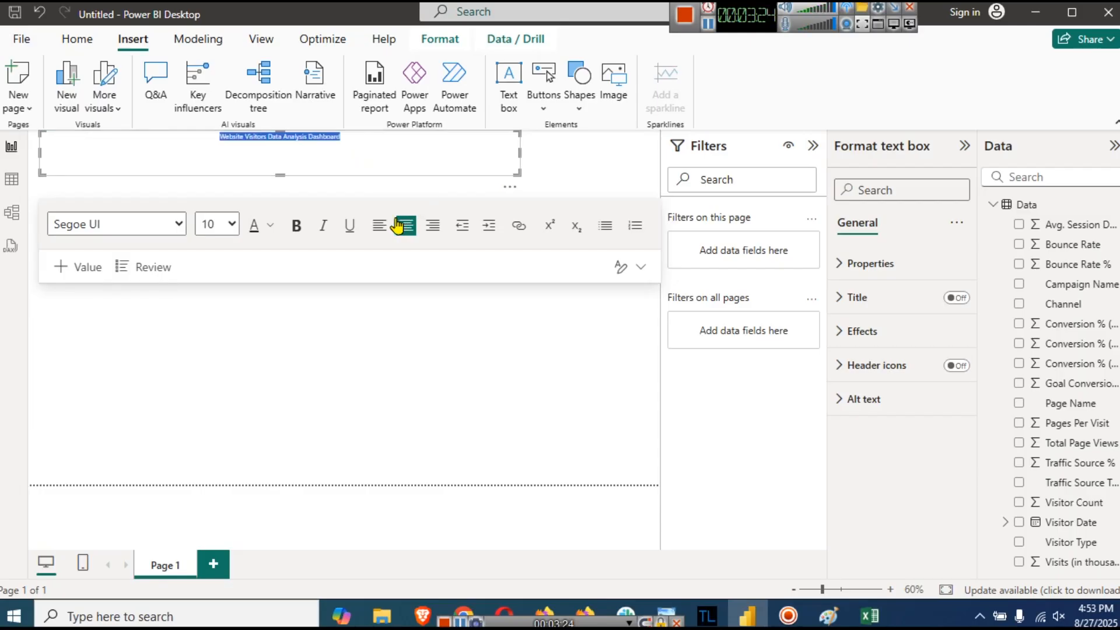
left_click(230, 224)
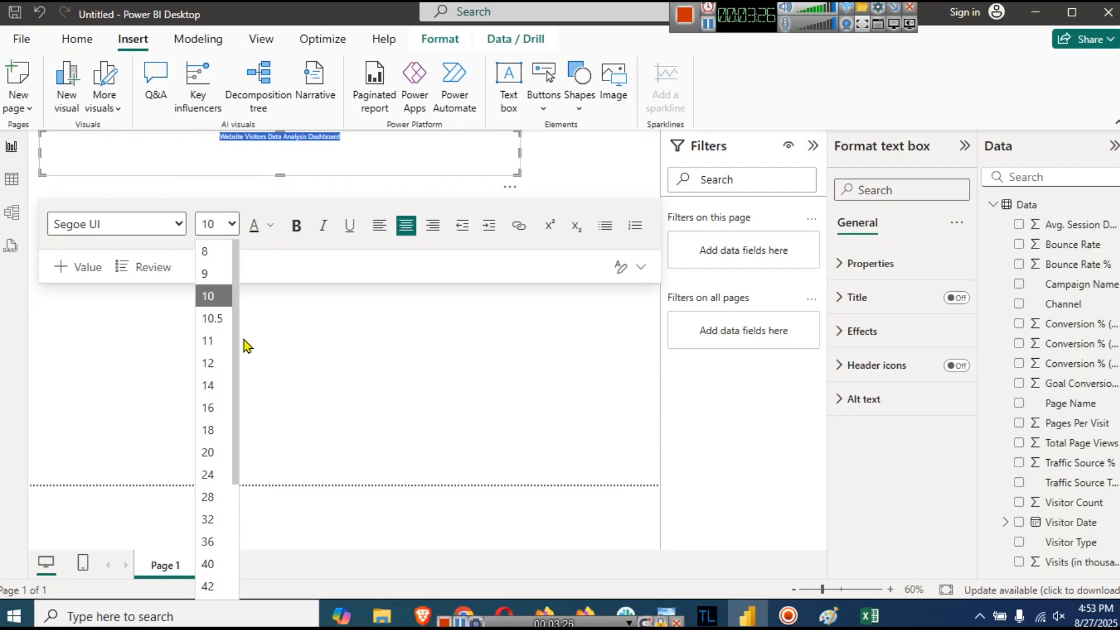
left_click(226, 496)
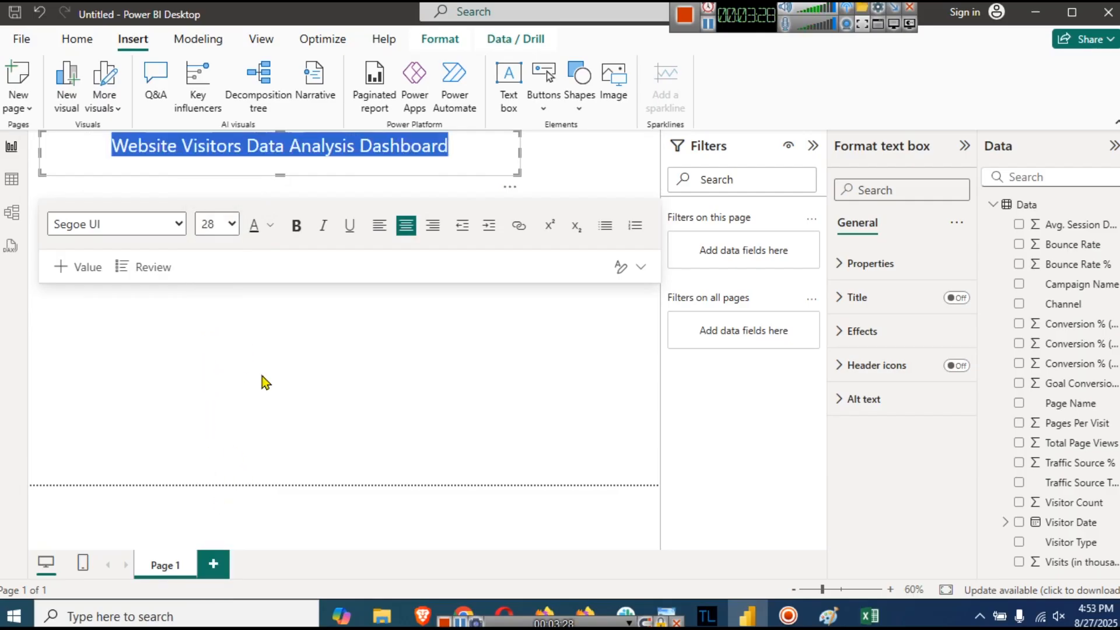
left_click(229, 225)
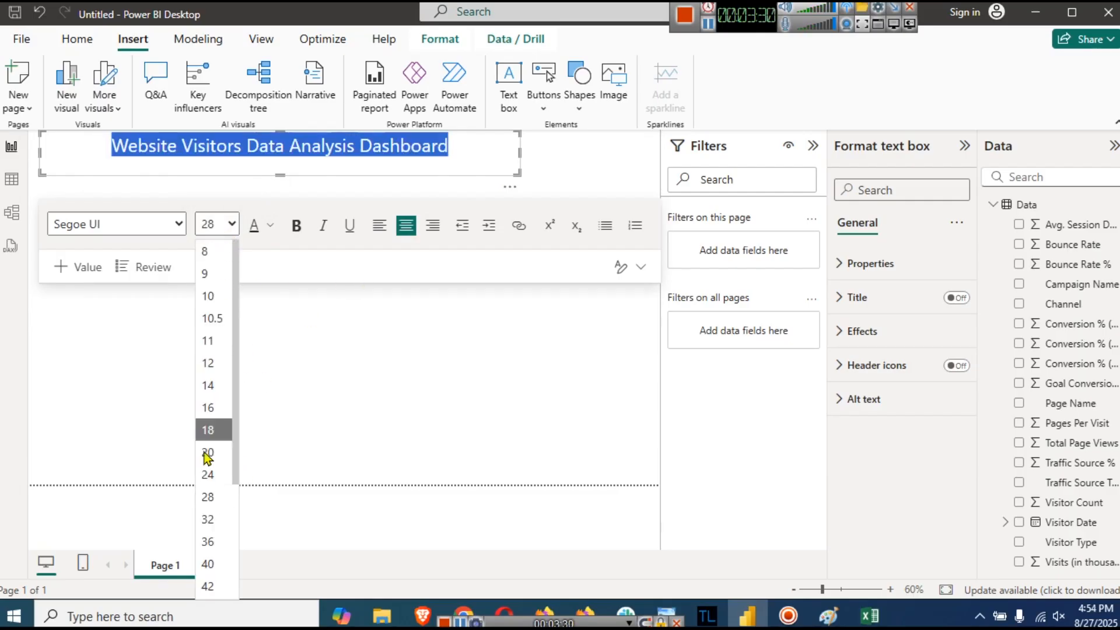
left_click(213, 518)
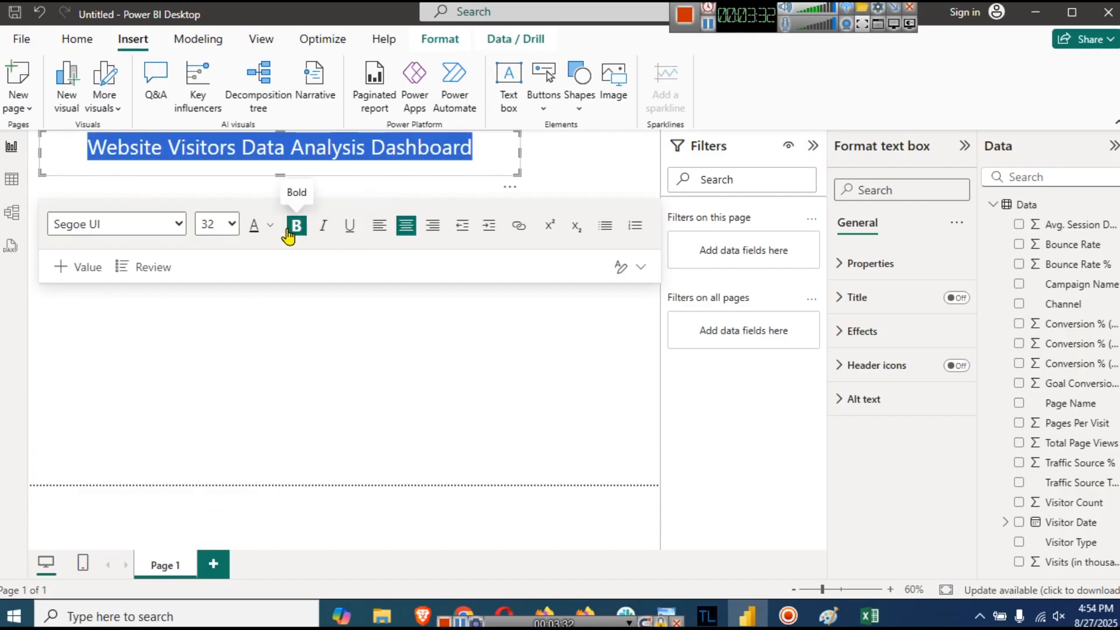
left_click(295, 227)
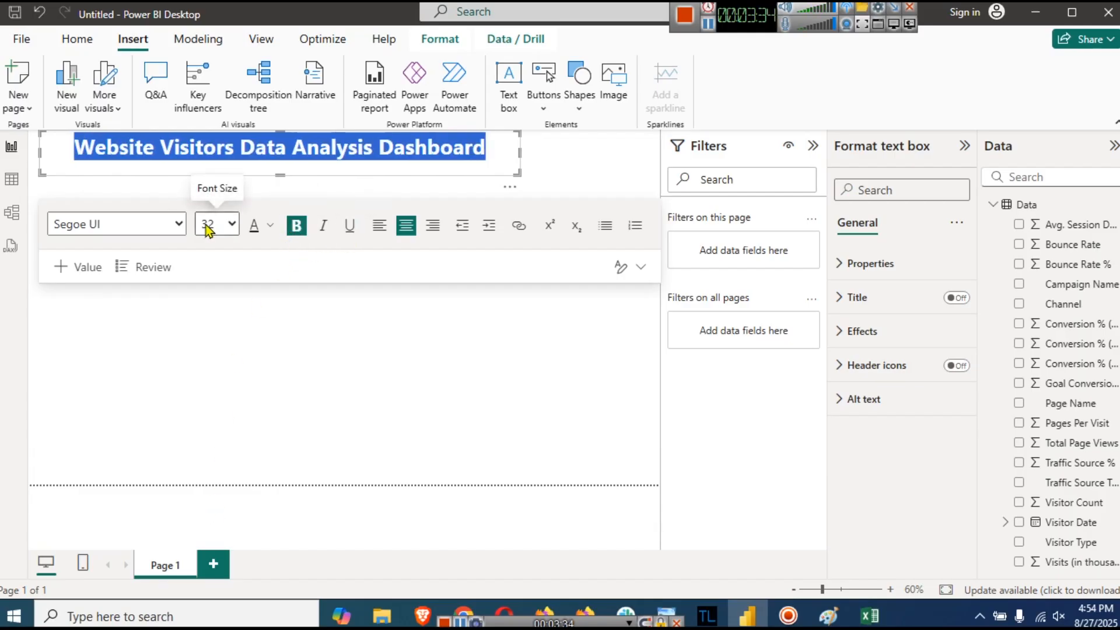
left_click(270, 227)
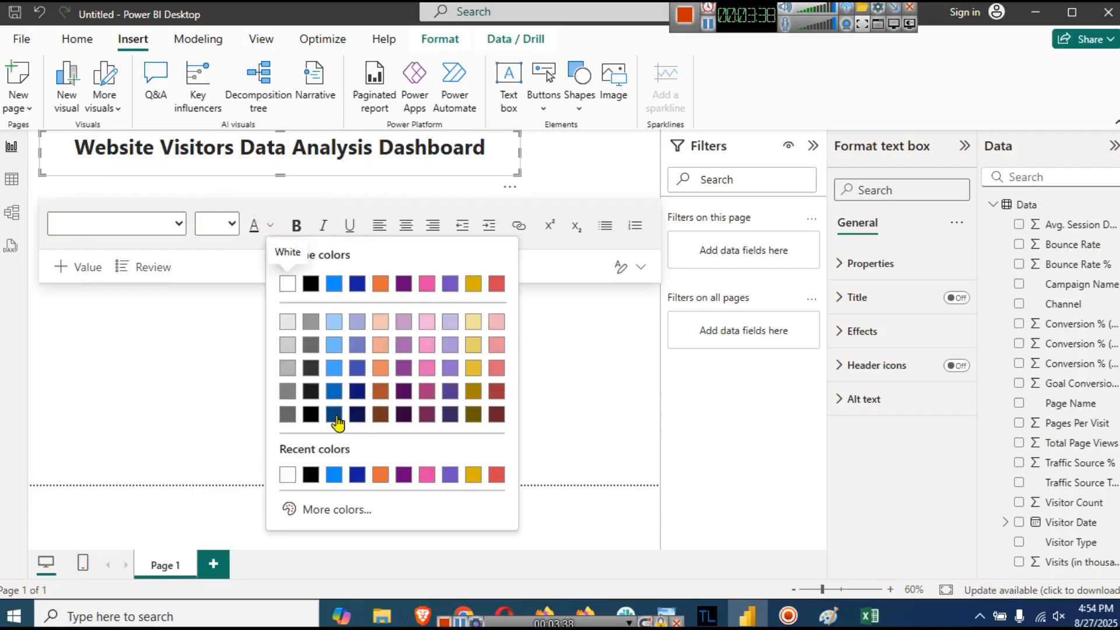
left_click(326, 396)
left_click(348, 171)
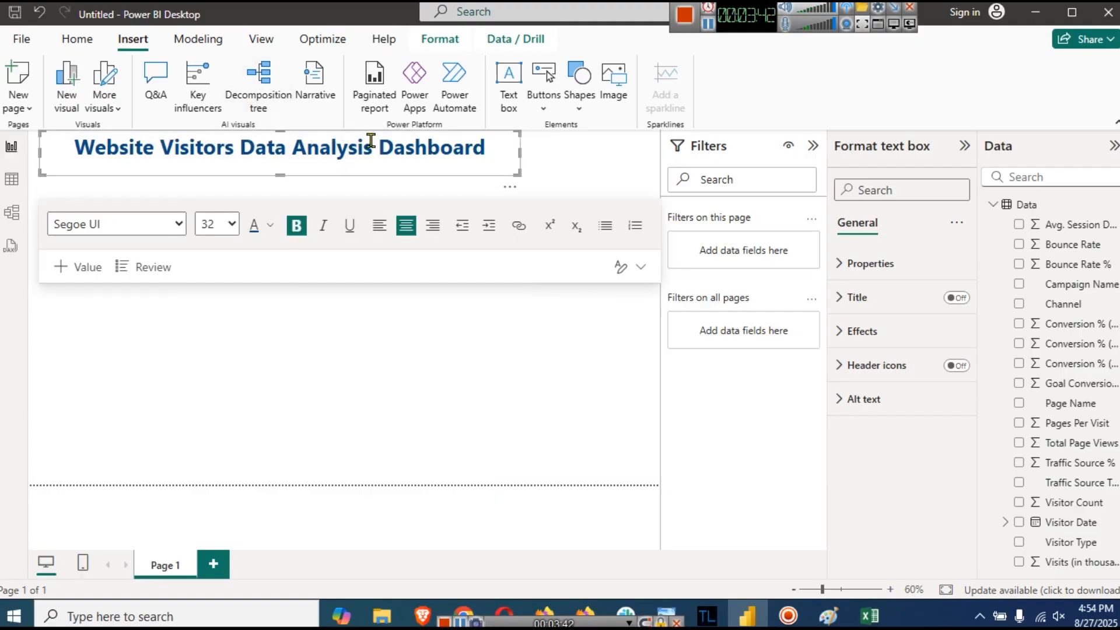
left_click(256, 42)
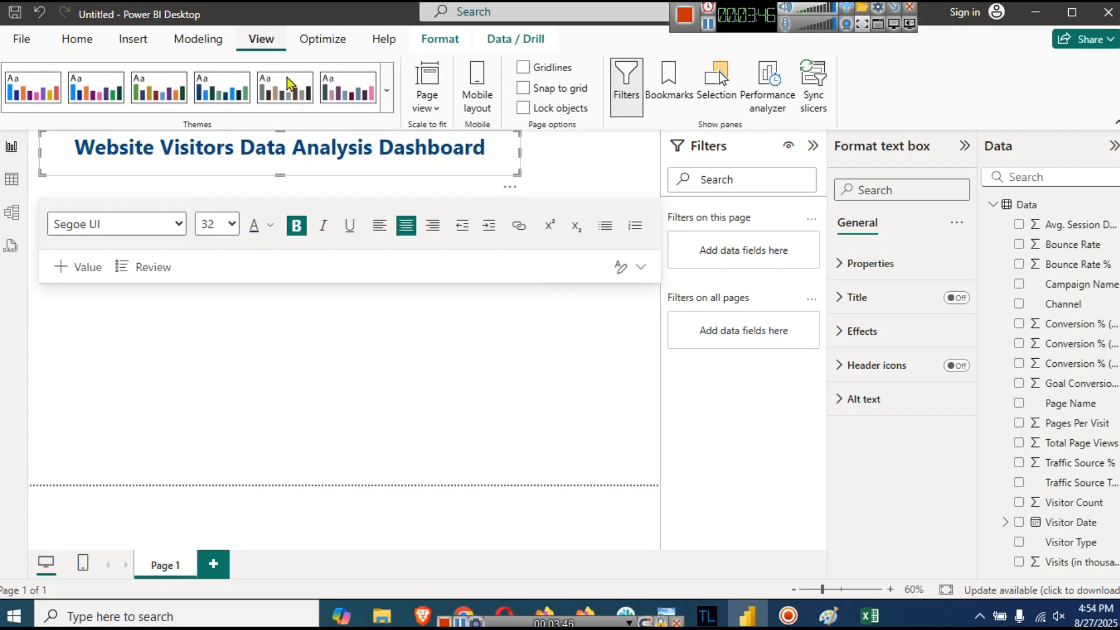
left_click(389, 97)
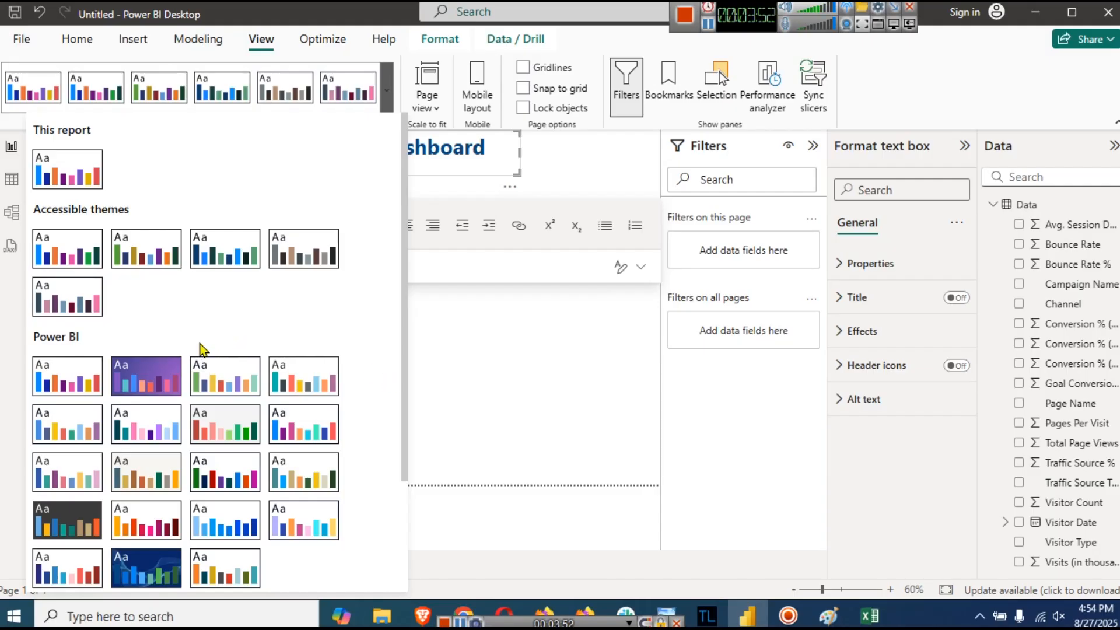
left_click(505, 172)
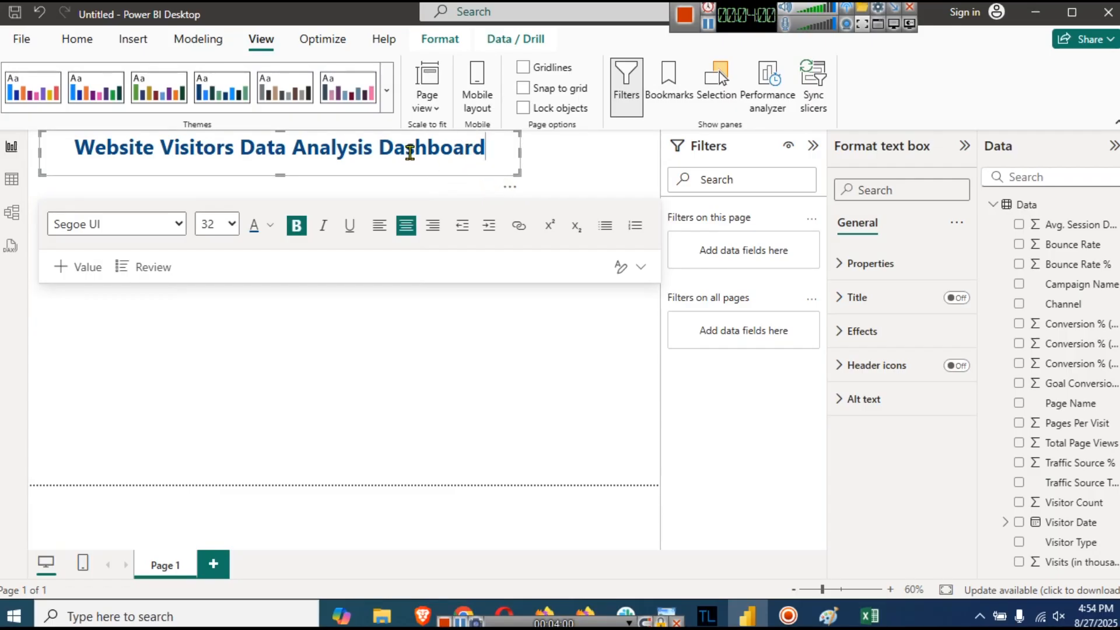
triple_click(410, 152)
left_click(448, 152)
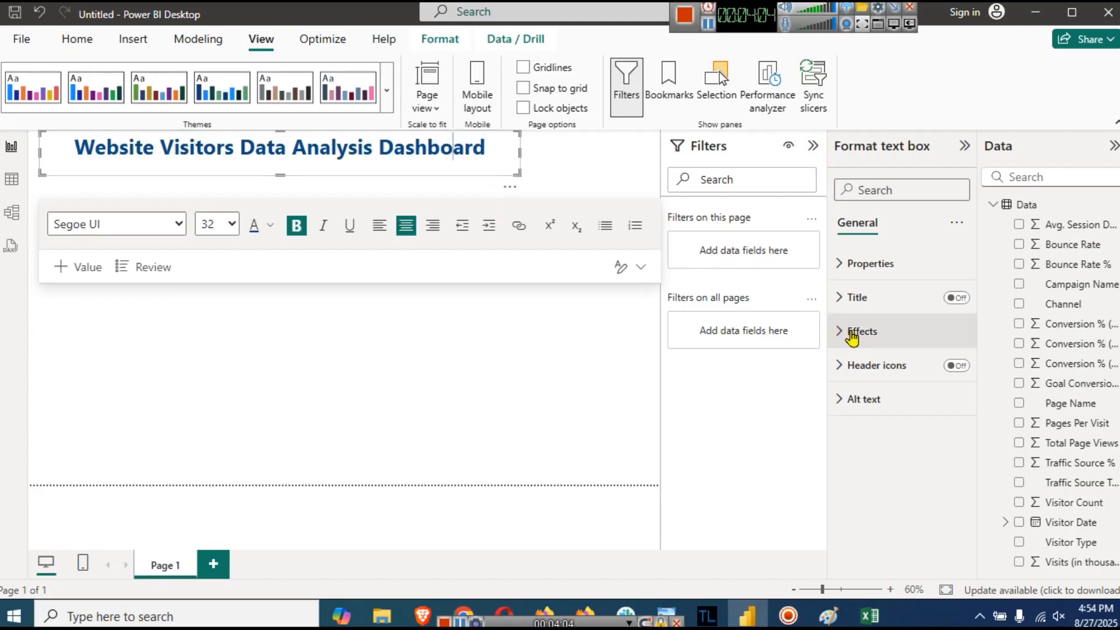
- Give the title box a dark blue background and make the title text white
left_click(853, 332)
left_click(875, 415)
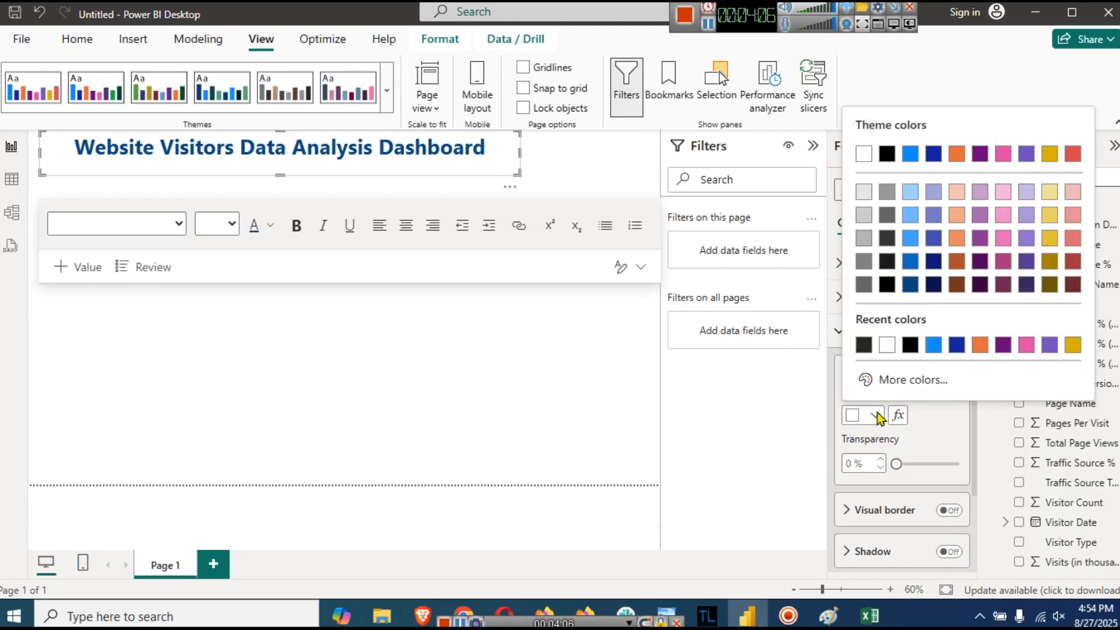
left_click(910, 284)
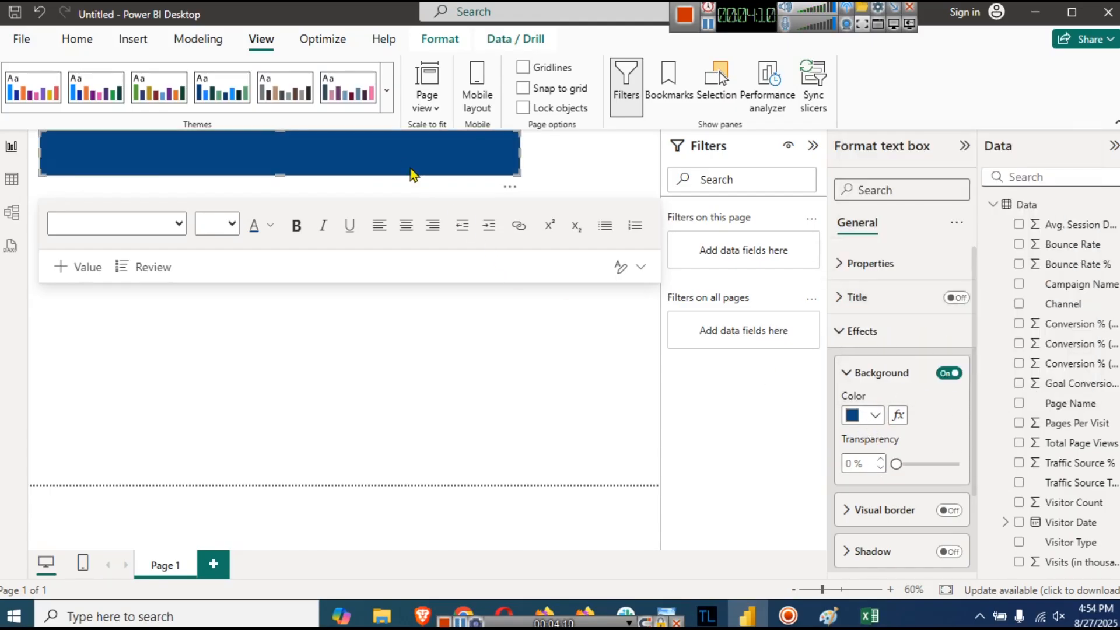
triple_click(370, 148)
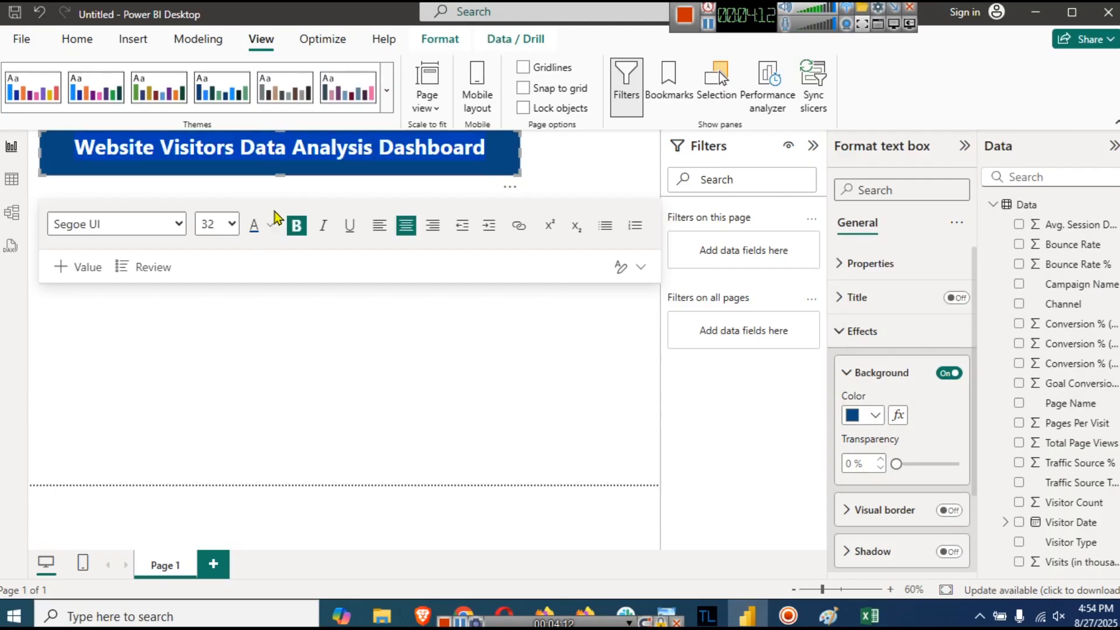
left_click(271, 227)
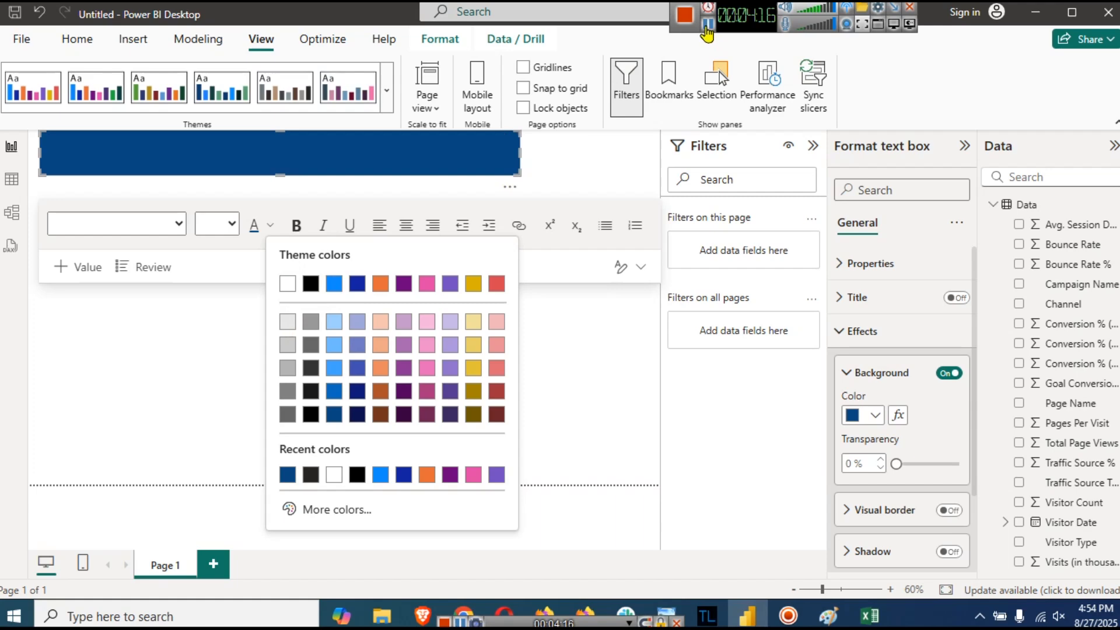
left_click(708, 24)
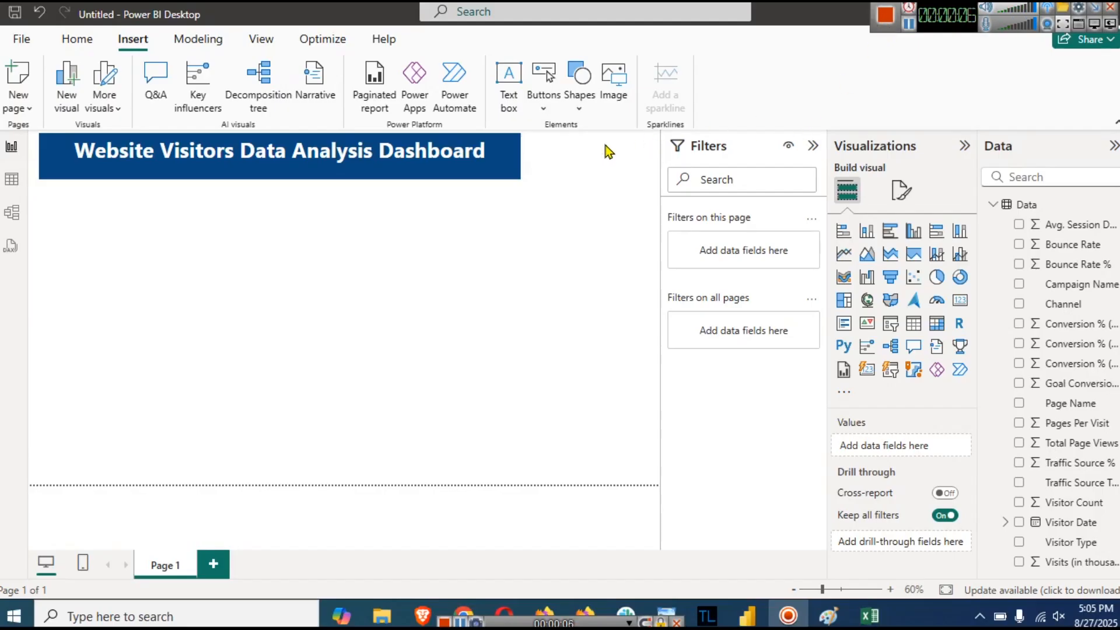
- Stretch the title banner further right and right-align the title text
left_click(517, 156)
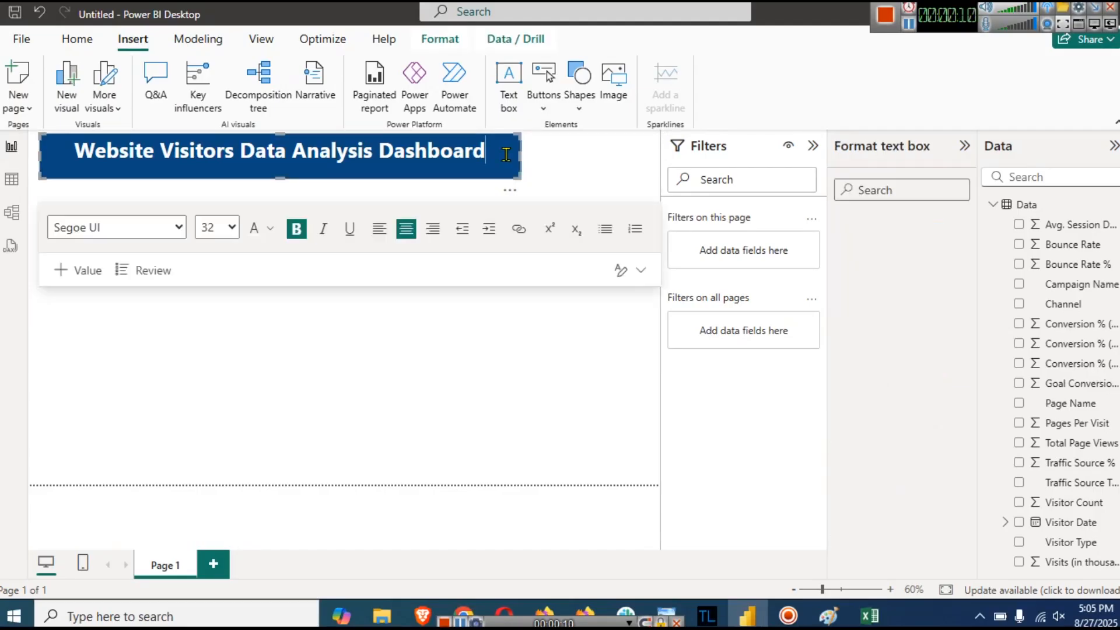
left_click_drag(525, 154, 553, 155)
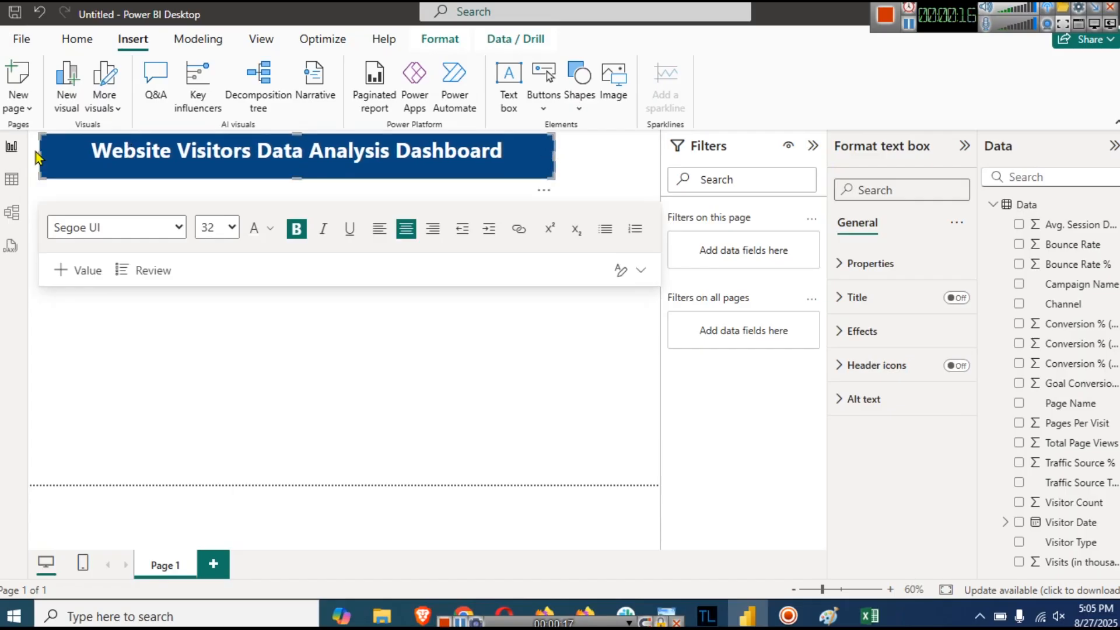
left_click(425, 233)
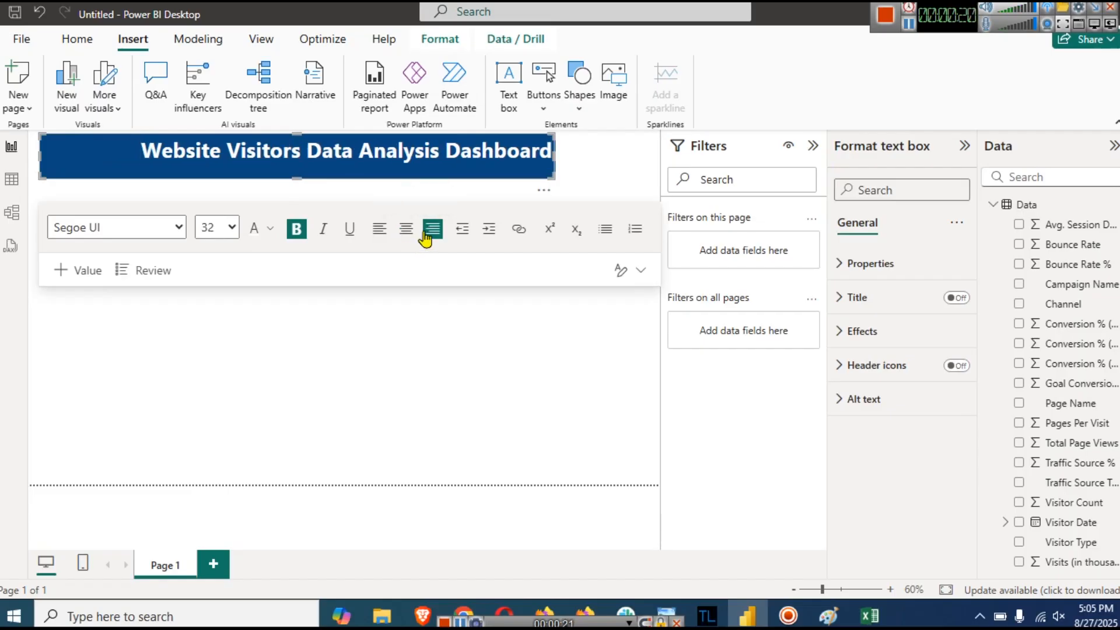
left_click(390, 360)
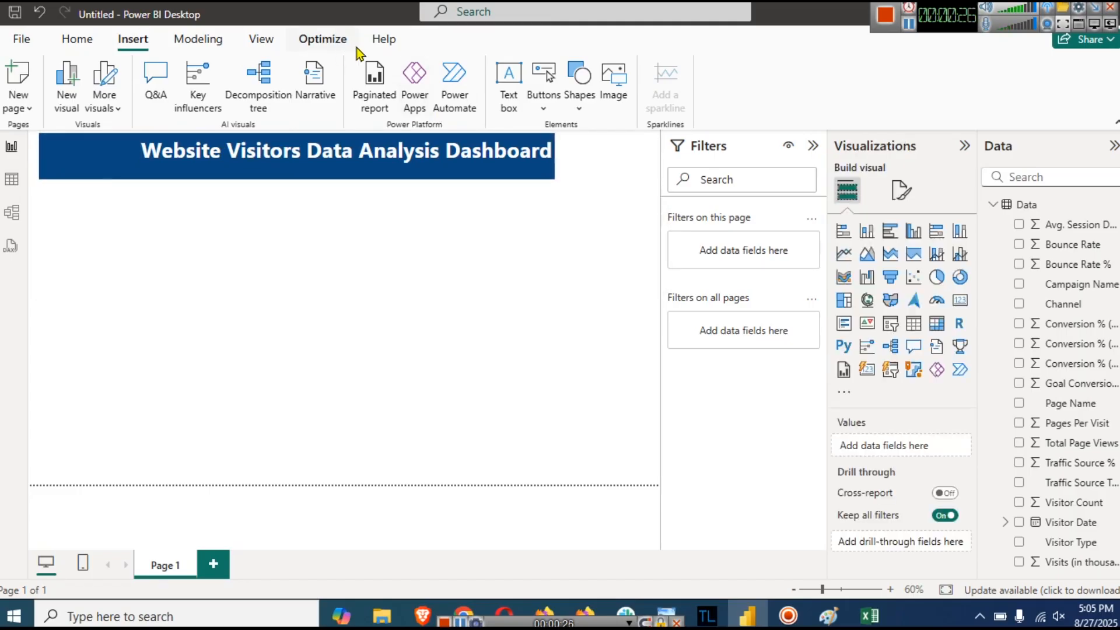
left_click(614, 87)
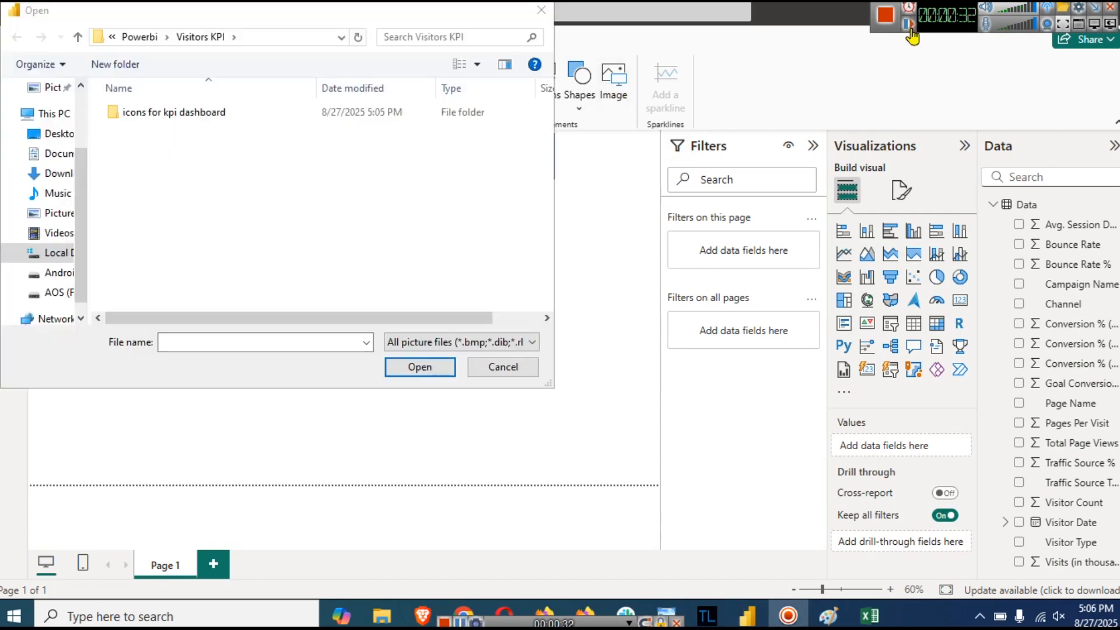
- Insert icon image 1 from the 'icons for kpi dashboard' folder, browsing as large thumbnails
double_click(182, 113)
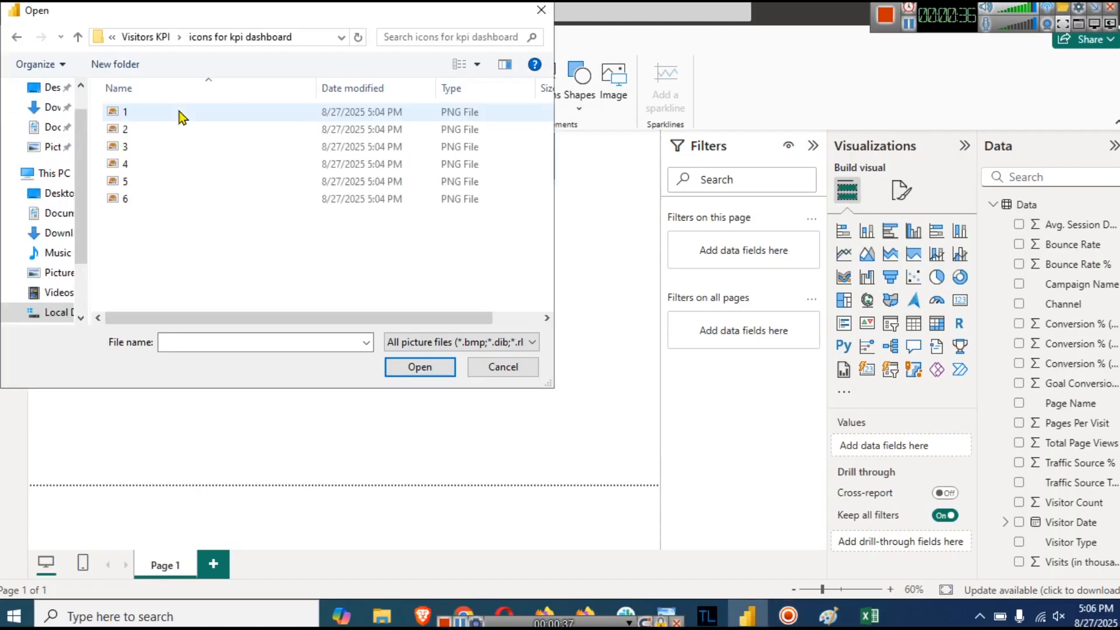
left_click(182, 113)
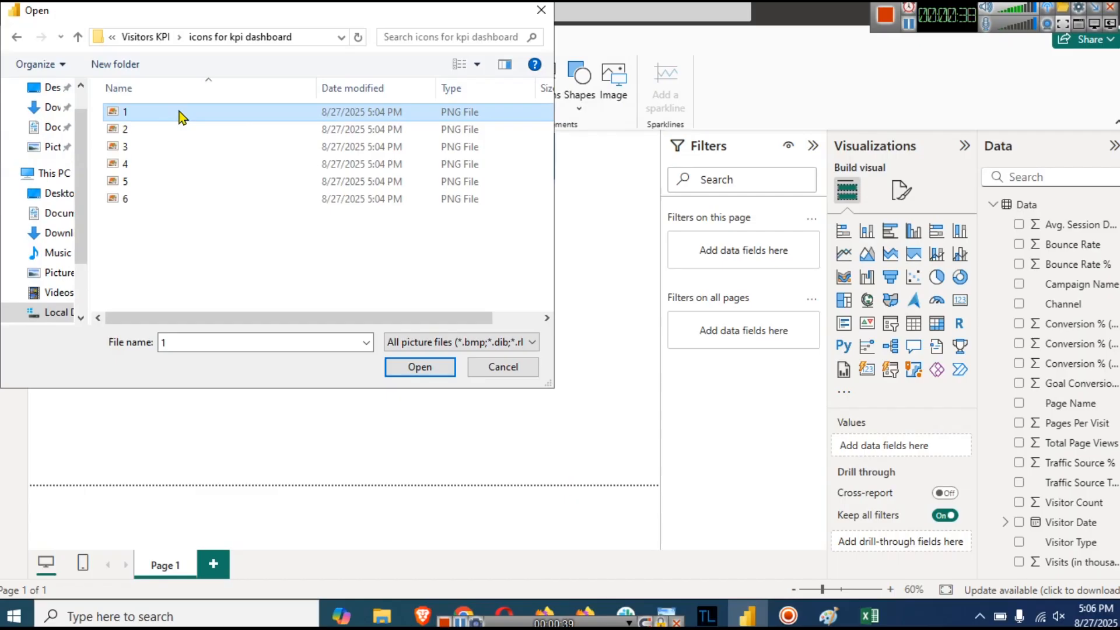
left_click(479, 65)
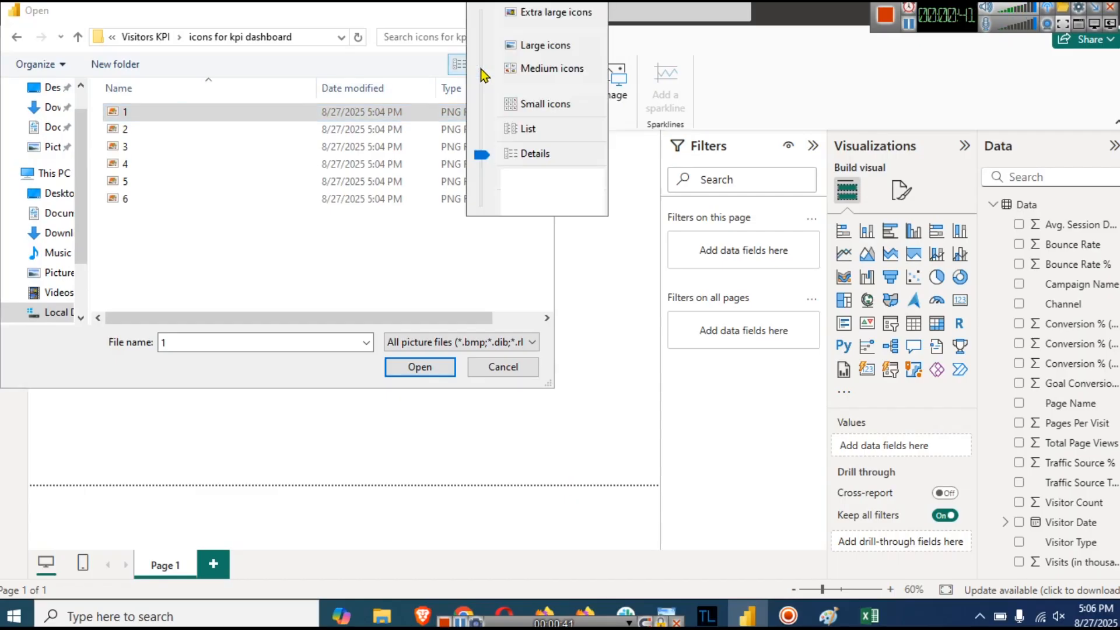
left_click(519, 82)
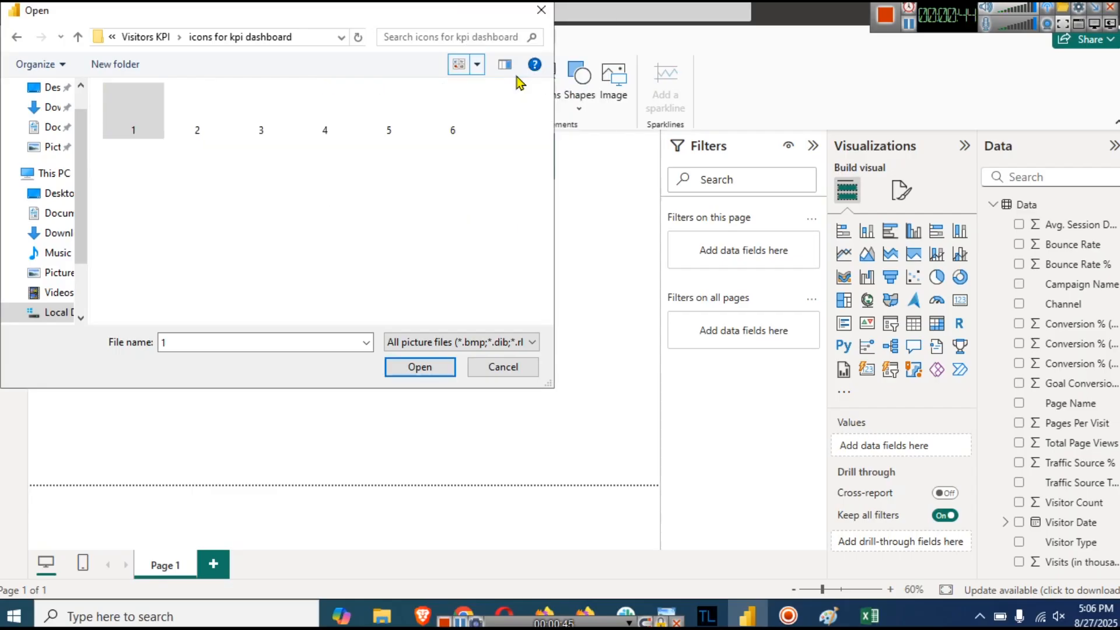
left_click(476, 69)
left_click(532, 45)
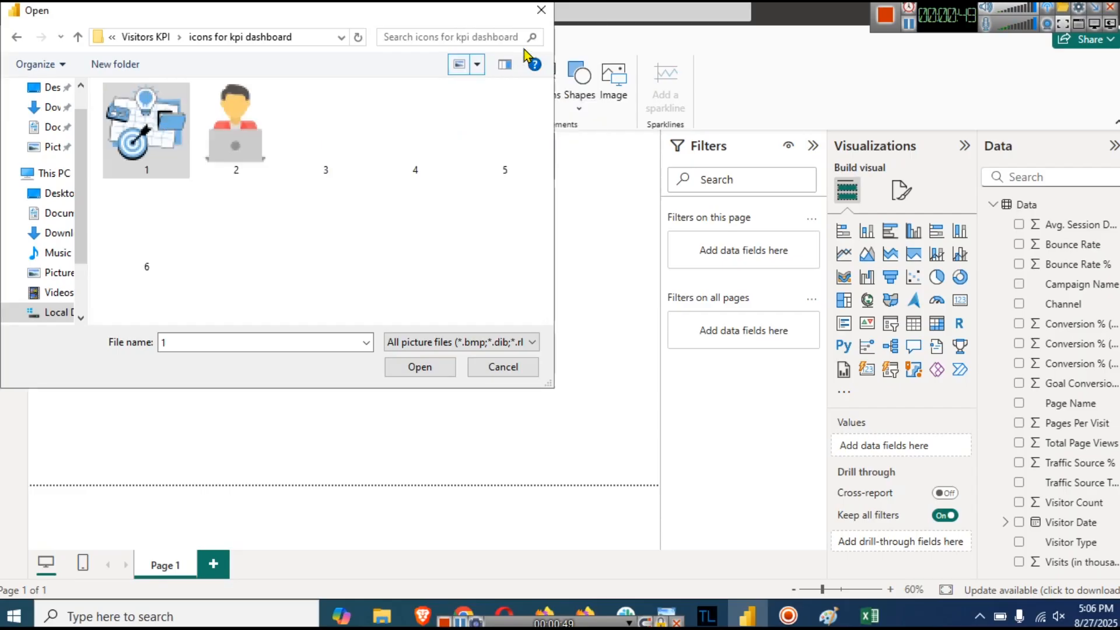
double_click(136, 152)
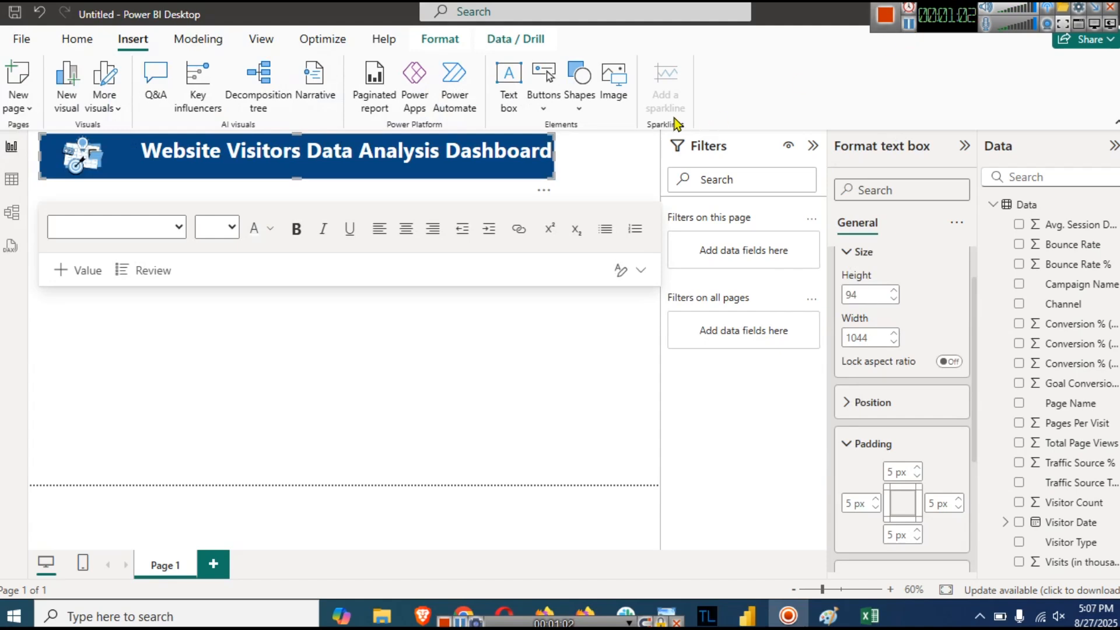
- Raise the title text box's right padding to 15 px
left_click(494, 159)
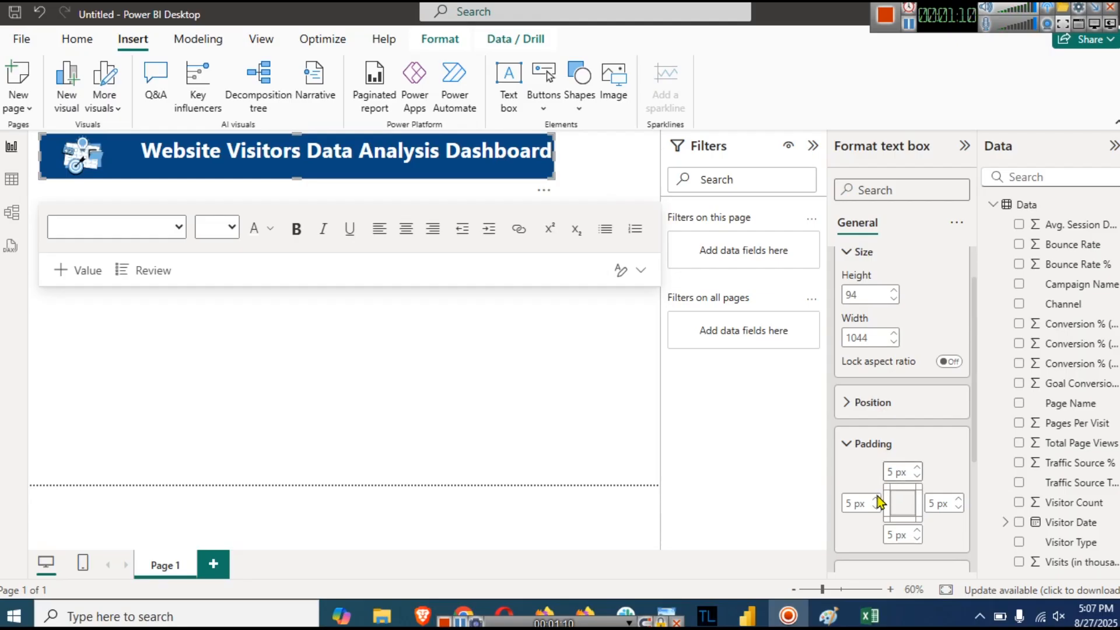
left_click(957, 499)
left_click(957, 500)
left_click(958, 500)
left_click(957, 499)
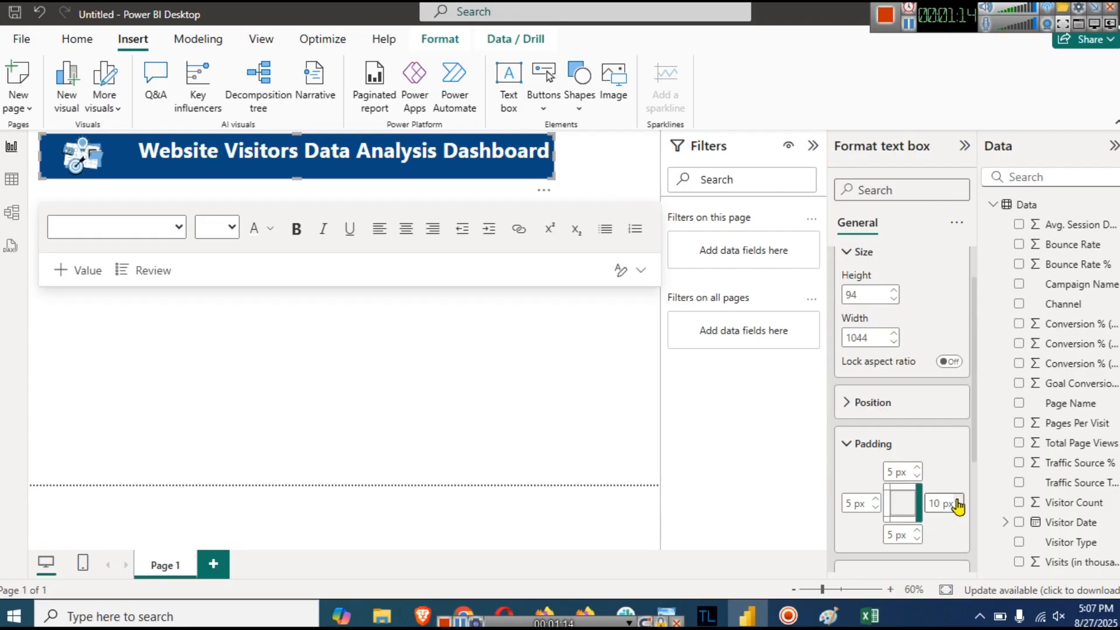
left_click(958, 499)
left_click(958, 499)
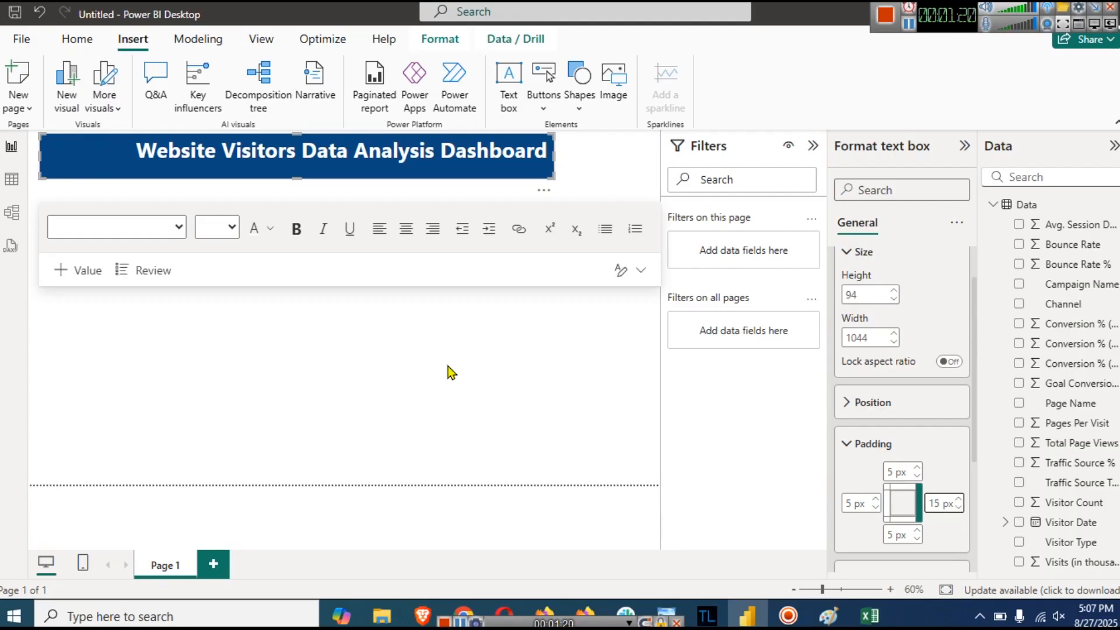
left_click(580, 188)
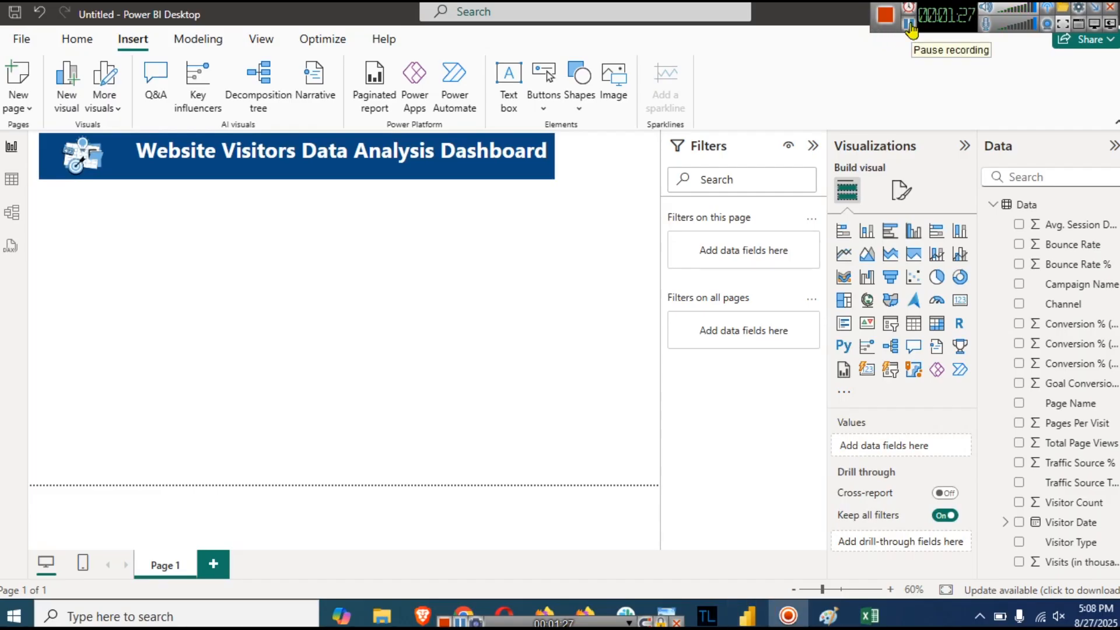
left_click(909, 25)
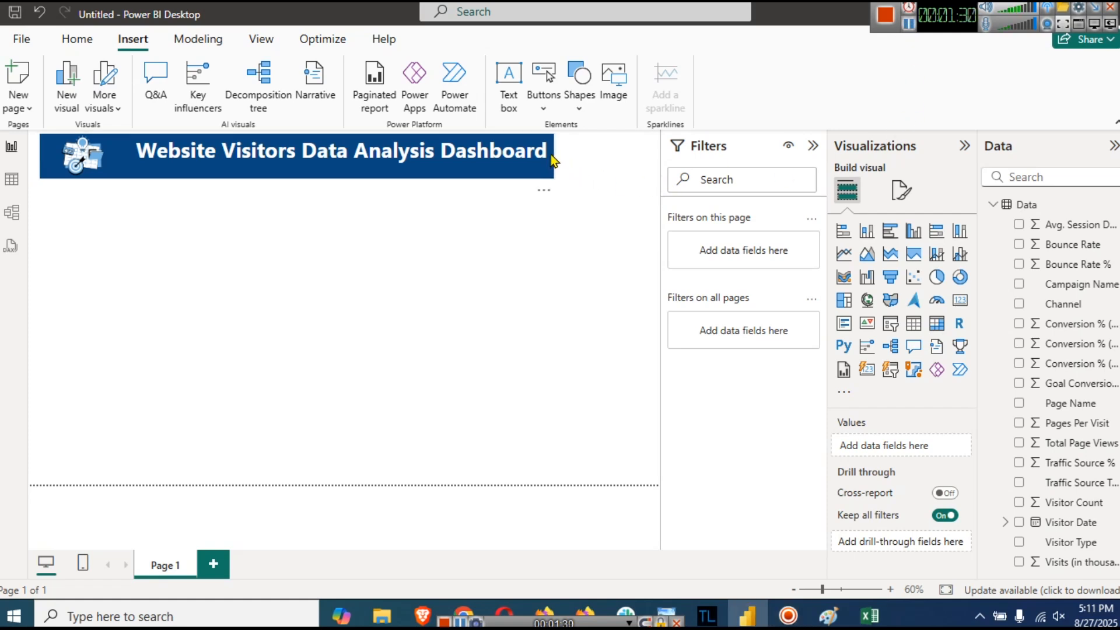
- Widen the title banner further right and left-align the title text
left_click(552, 170)
left_click(812, 146)
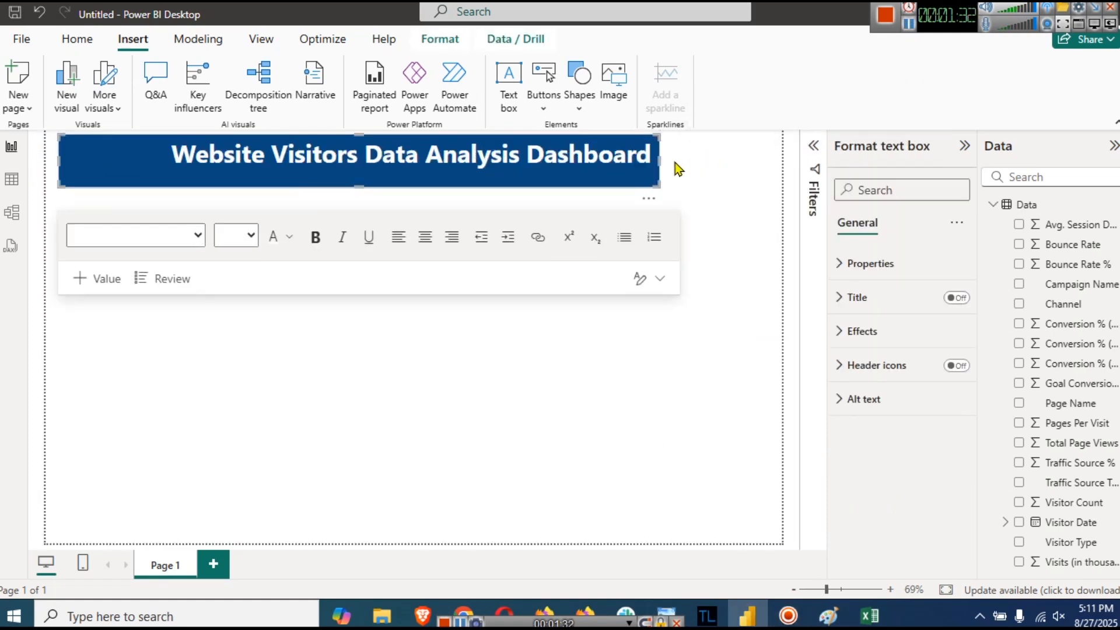
left_click_drag(661, 155, 782, 150)
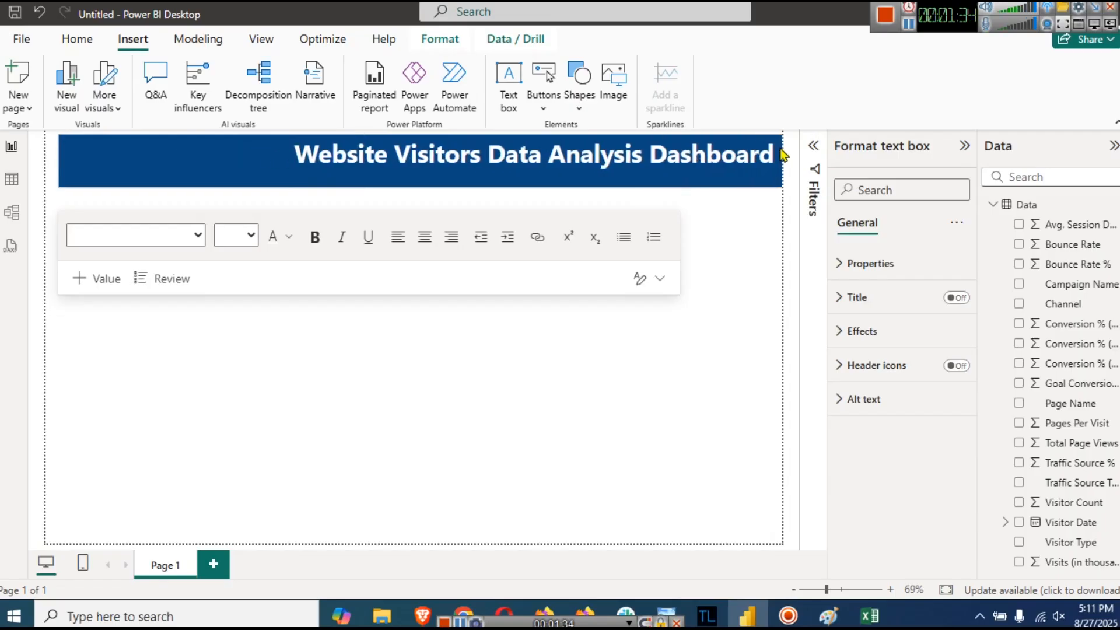
left_click(466, 194)
left_click(296, 154)
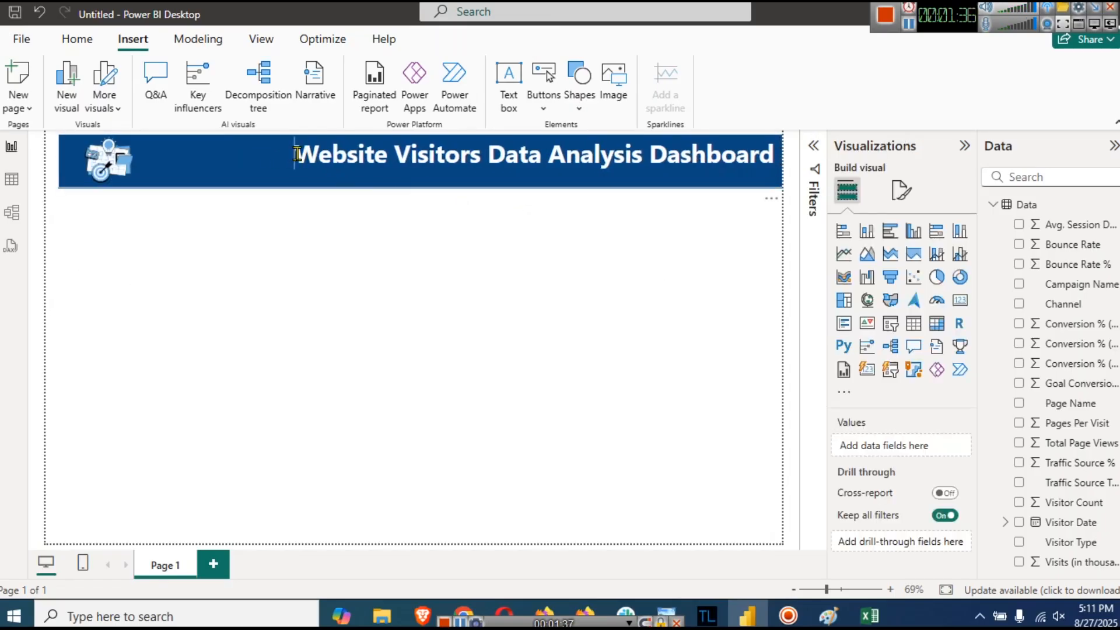
triple_click(522, 162)
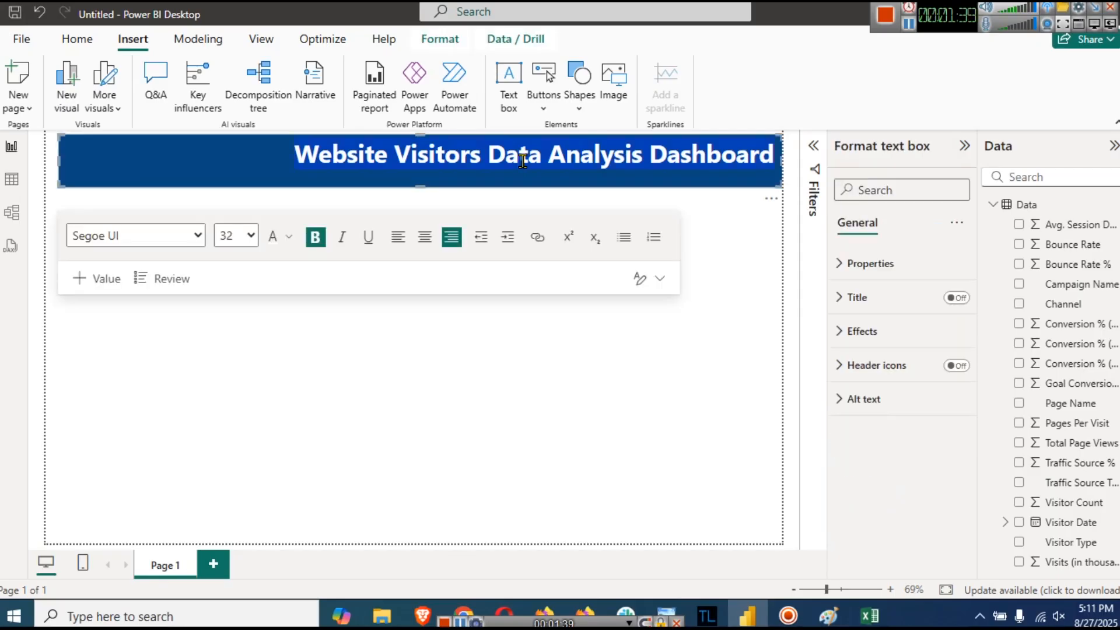
left_click(399, 237)
- Add spacing before the title and make the banner slightly shorter
left_click(61, 152)
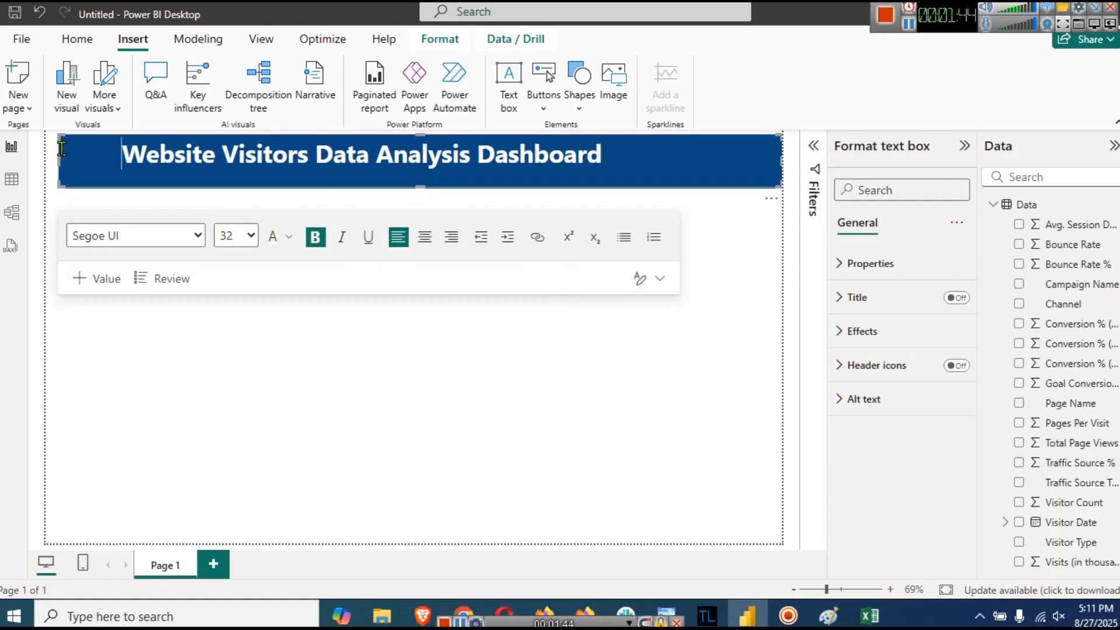
left_click(216, 341)
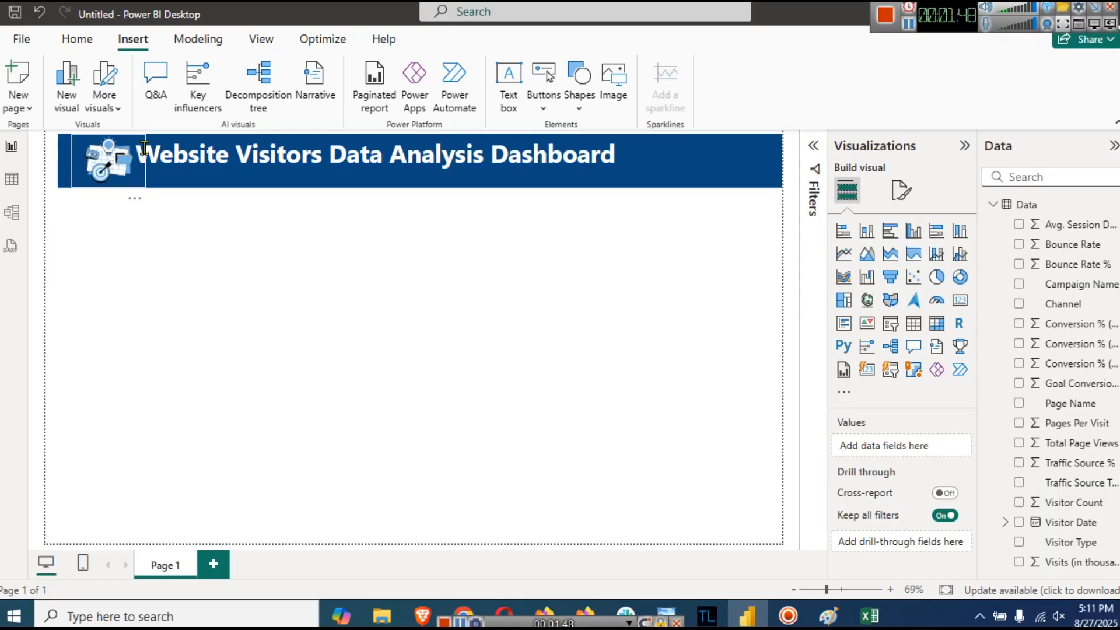
left_click(140, 152)
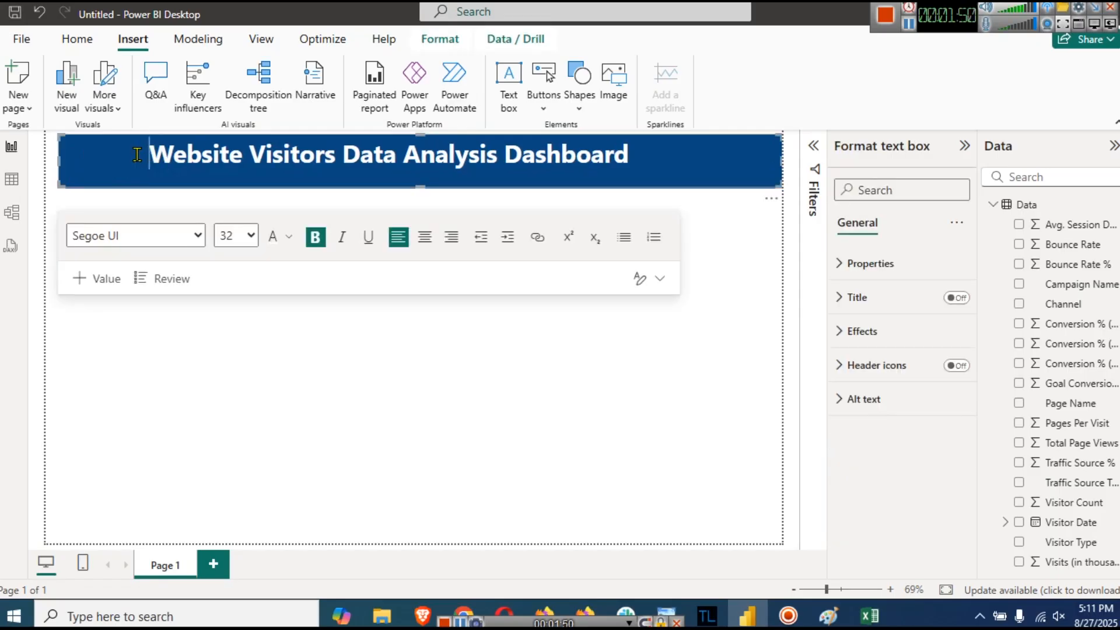
left_click(342, 374)
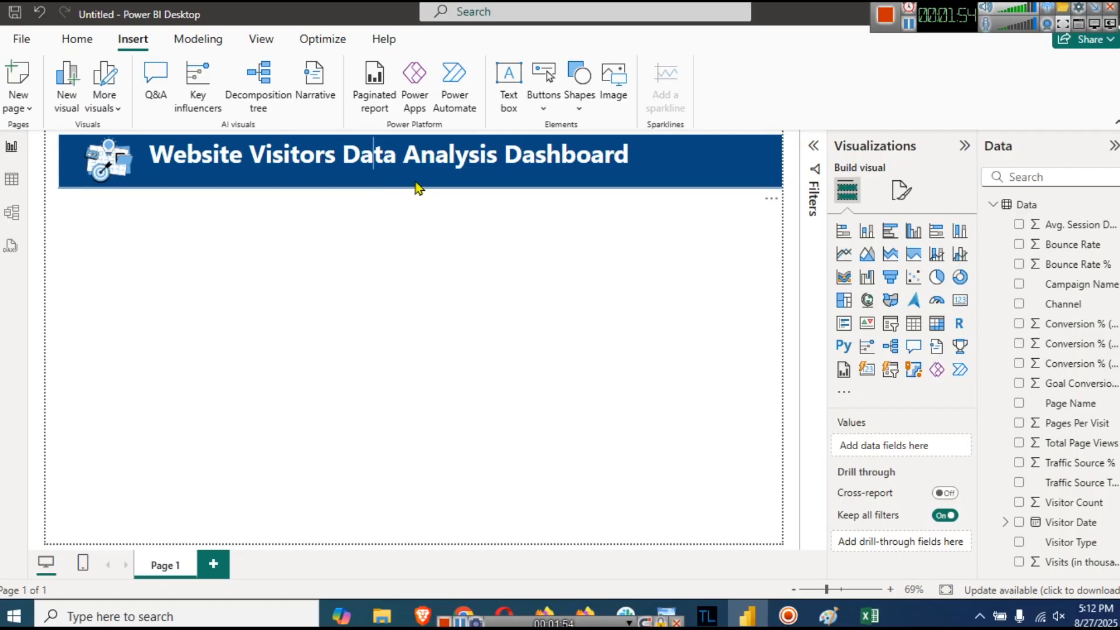
left_click(416, 182)
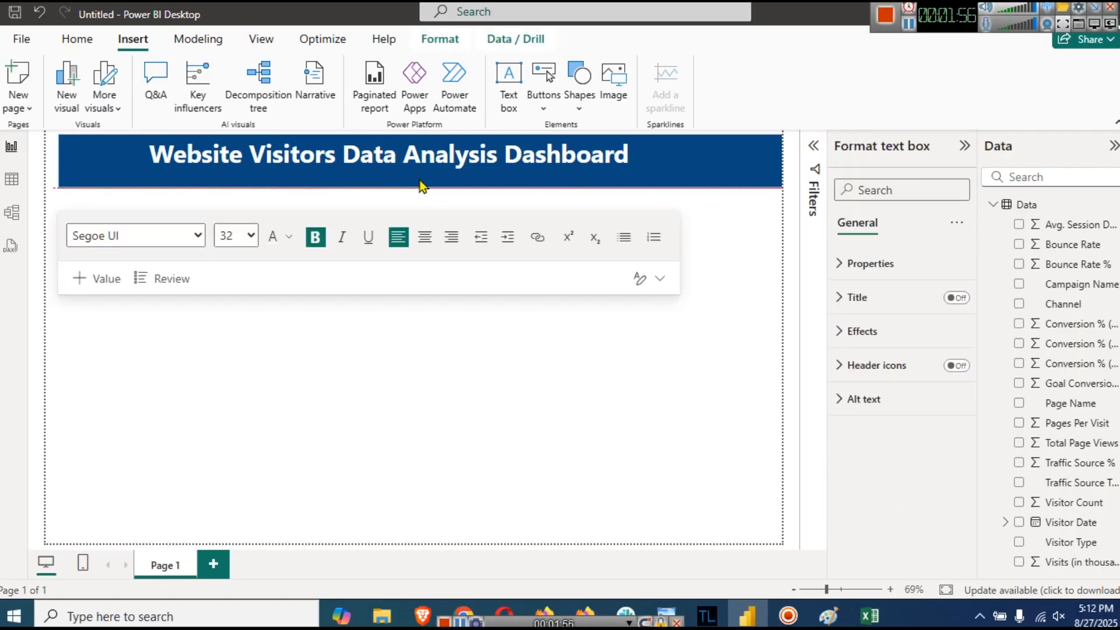
left_click_drag(416, 181, 416, 175)
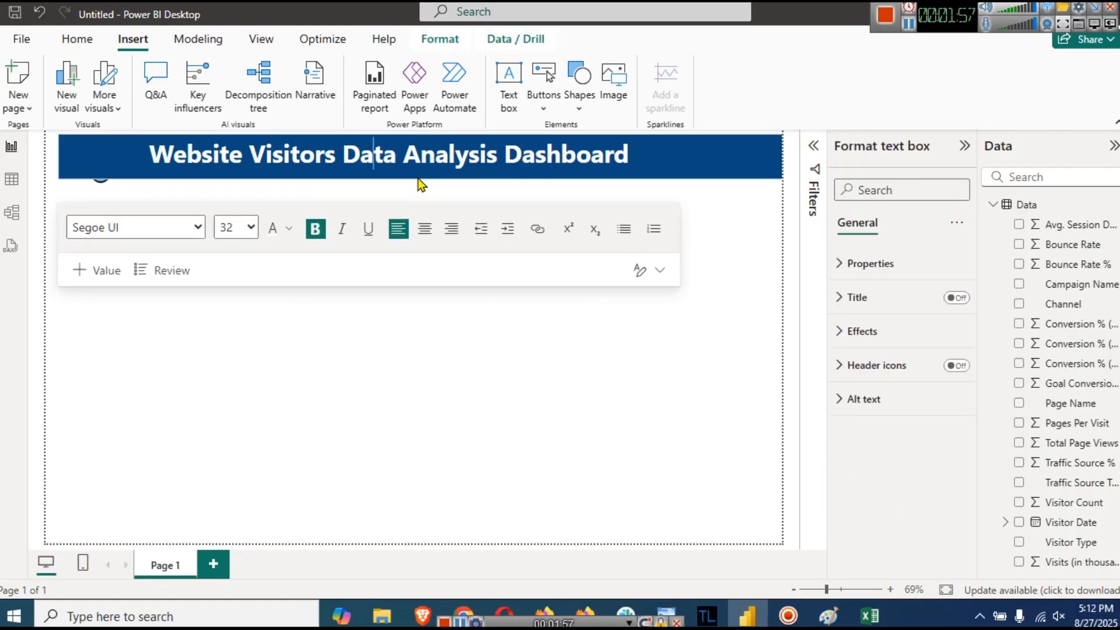
left_click(471, 370)
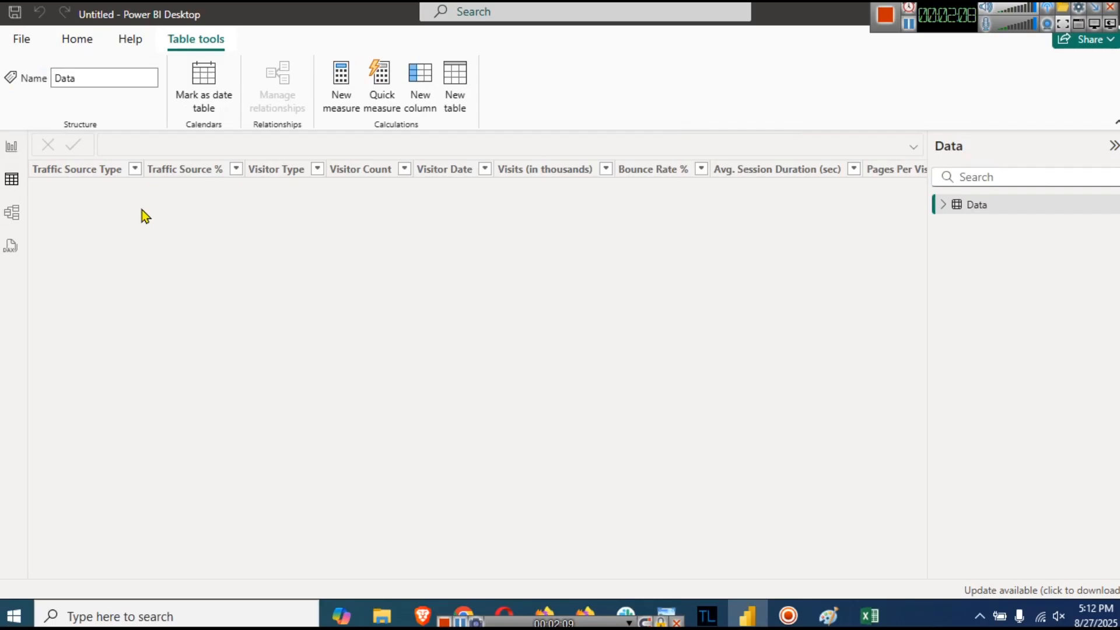
left_click(12, 146)
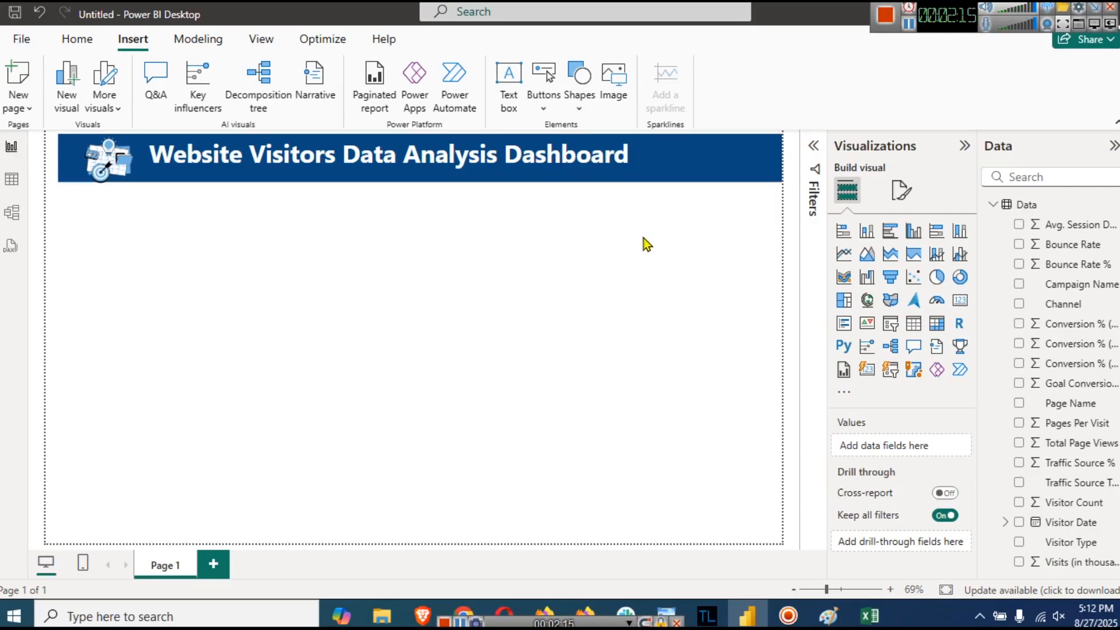
- Place a short blue rounded rectangle just under the banner's right end
left_click(586, 110)
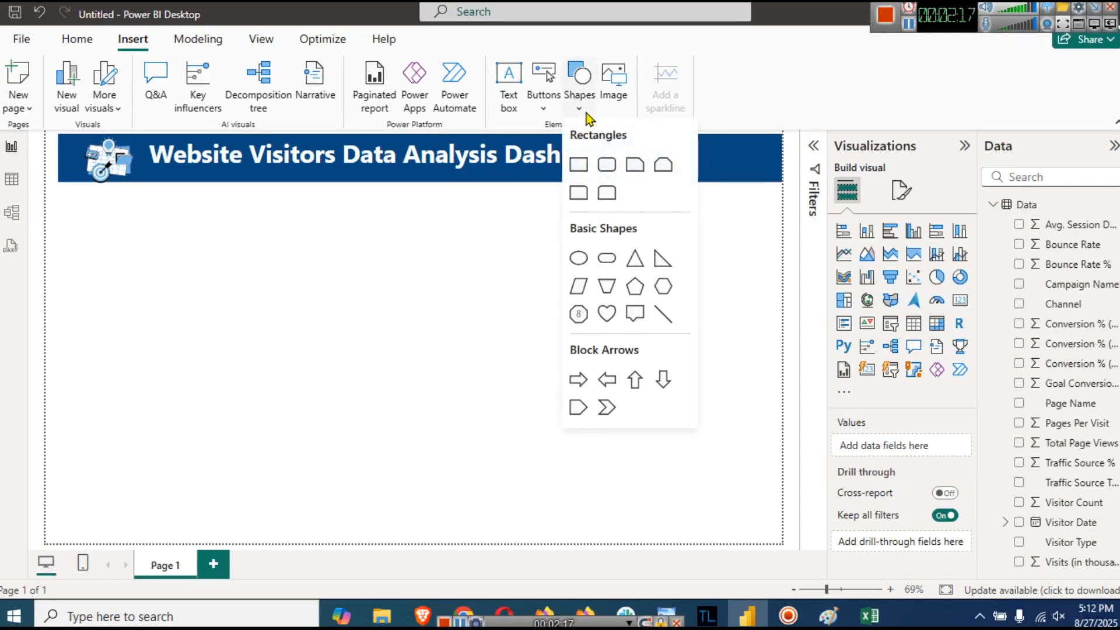
left_click(601, 163)
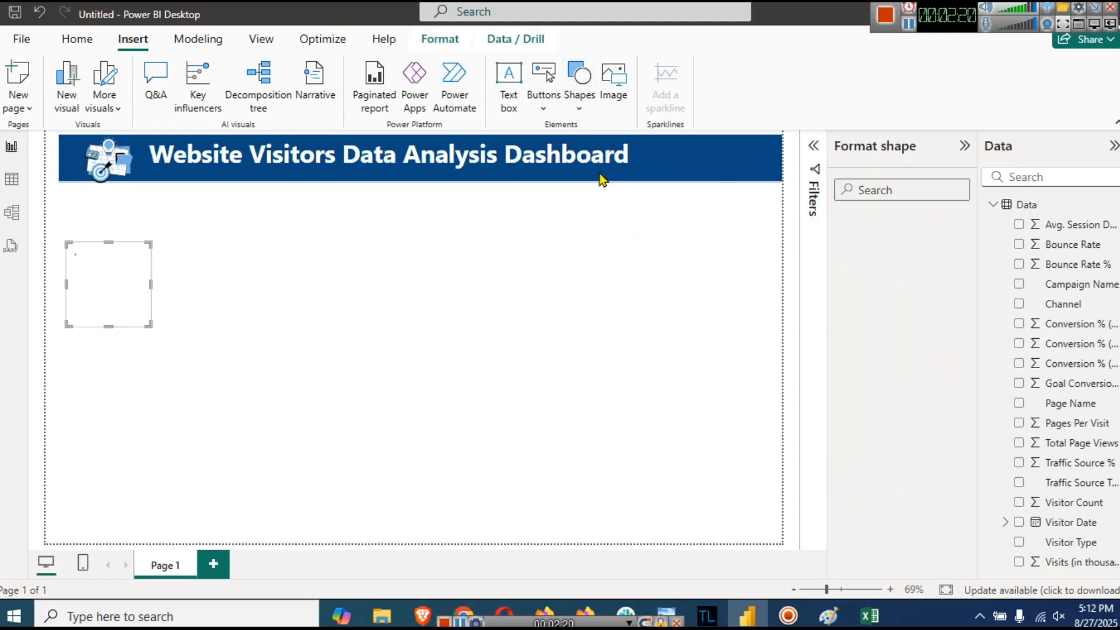
left_click_drag(89, 267, 717, 230)
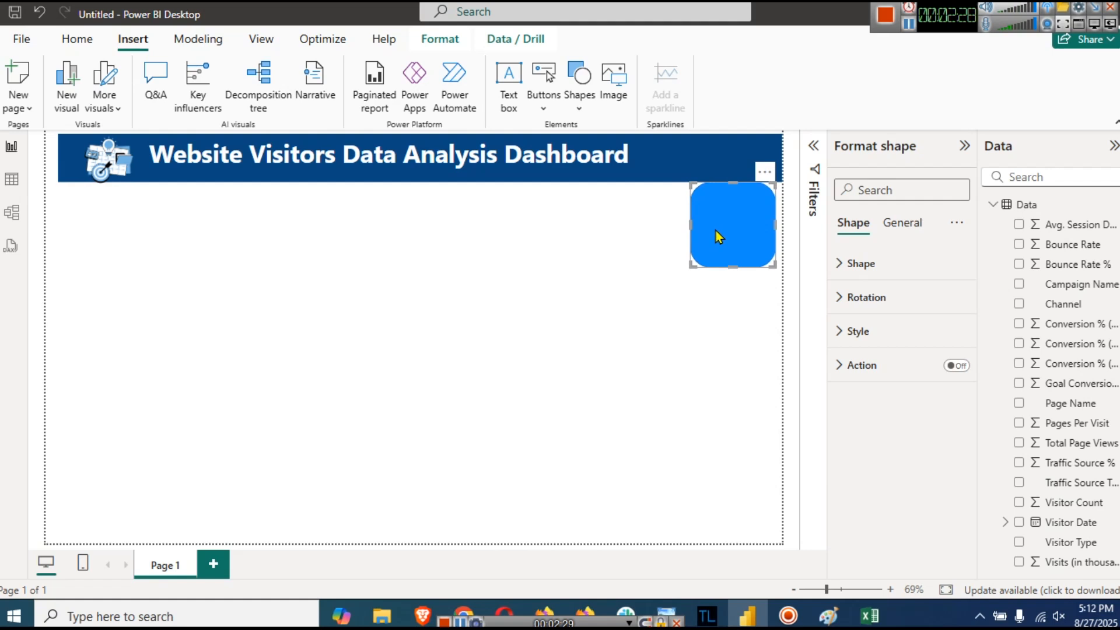
left_click_drag(738, 265, 633, 204)
key("Down")
key("Down")
key("Down")
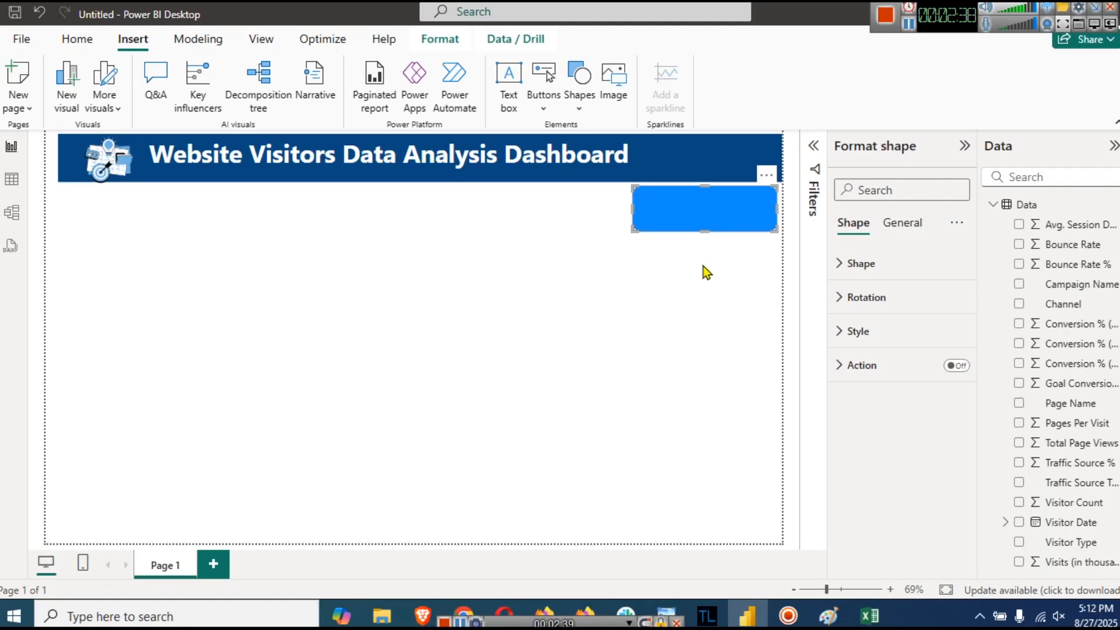
left_click(706, 272)
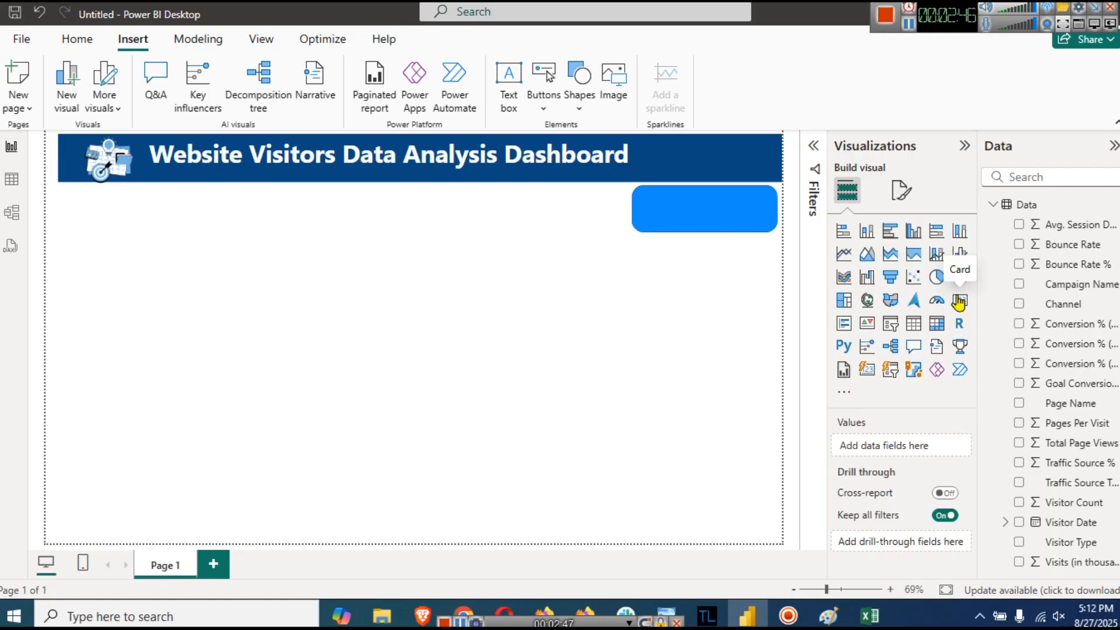
left_click(958, 302)
- Place the empty card under the blue shape and show the average of Avg. Session Duration (51.85)
left_click_drag(89, 333, 633, 282)
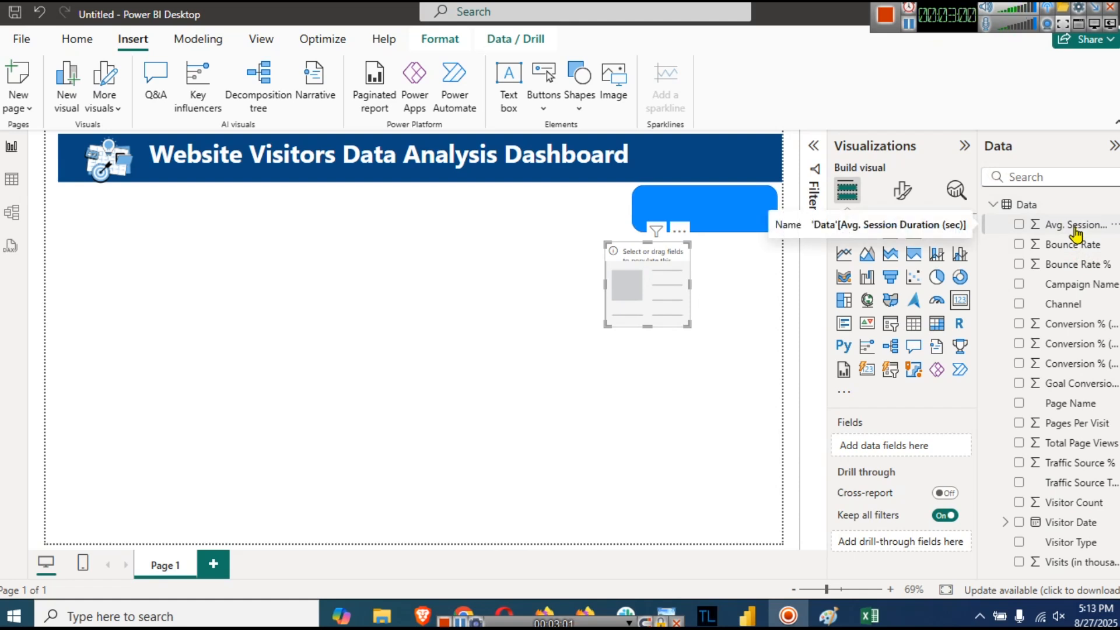
left_click_drag(1076, 234, 650, 298)
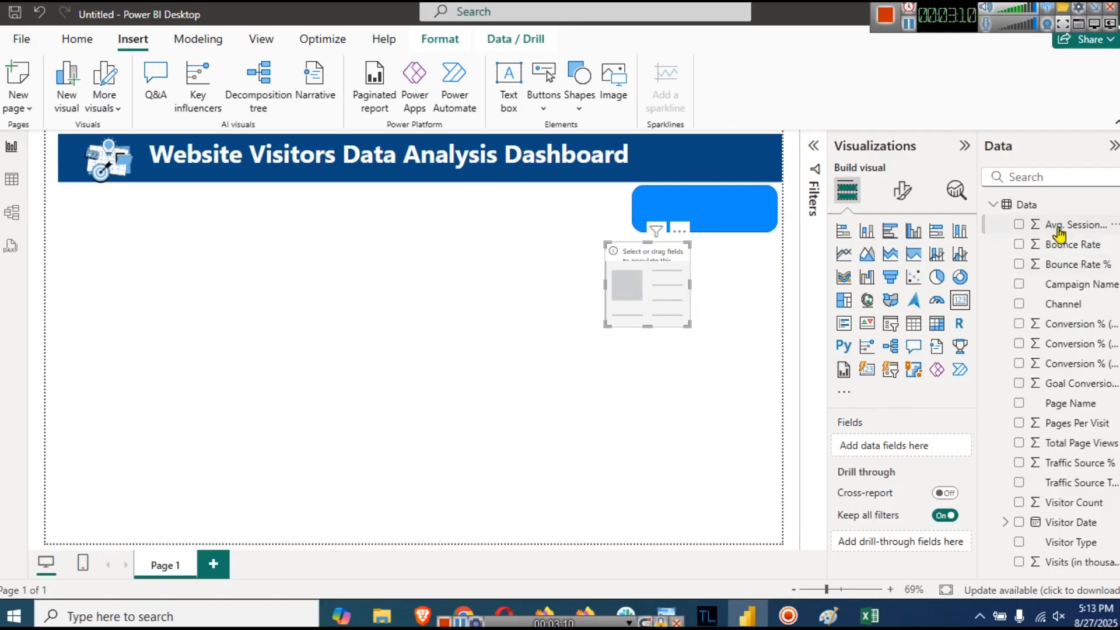
left_click_drag(1060, 229, 894, 453)
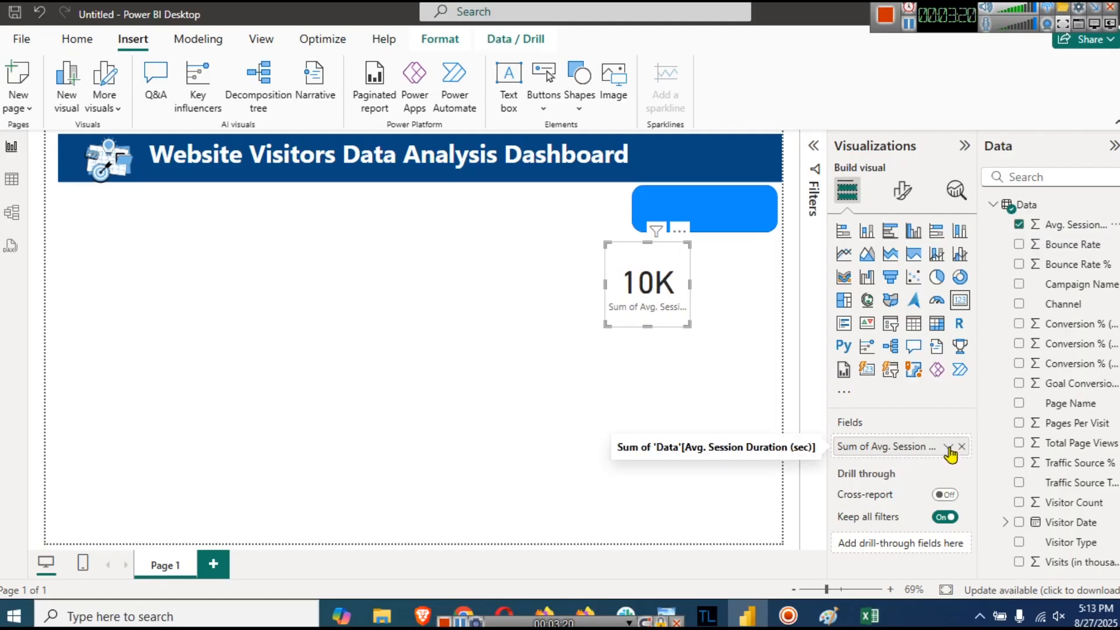
left_click(949, 447)
left_click(998, 263)
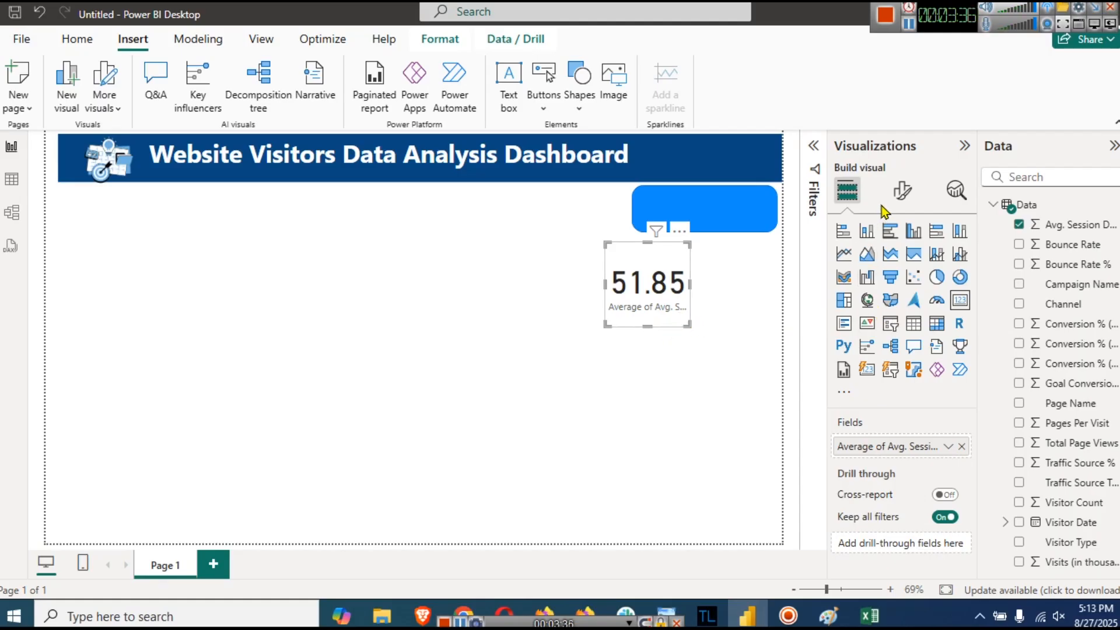
left_click(903, 191)
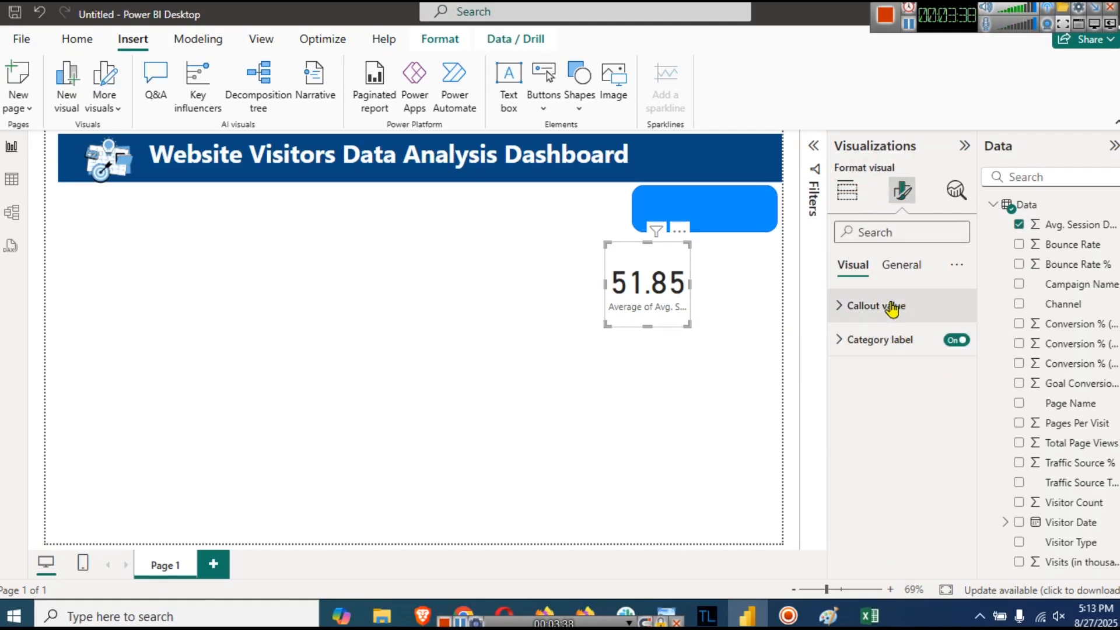
- Reduce the card's 51.85 callout value font size from 45 to 25 pt
left_click(897, 309)
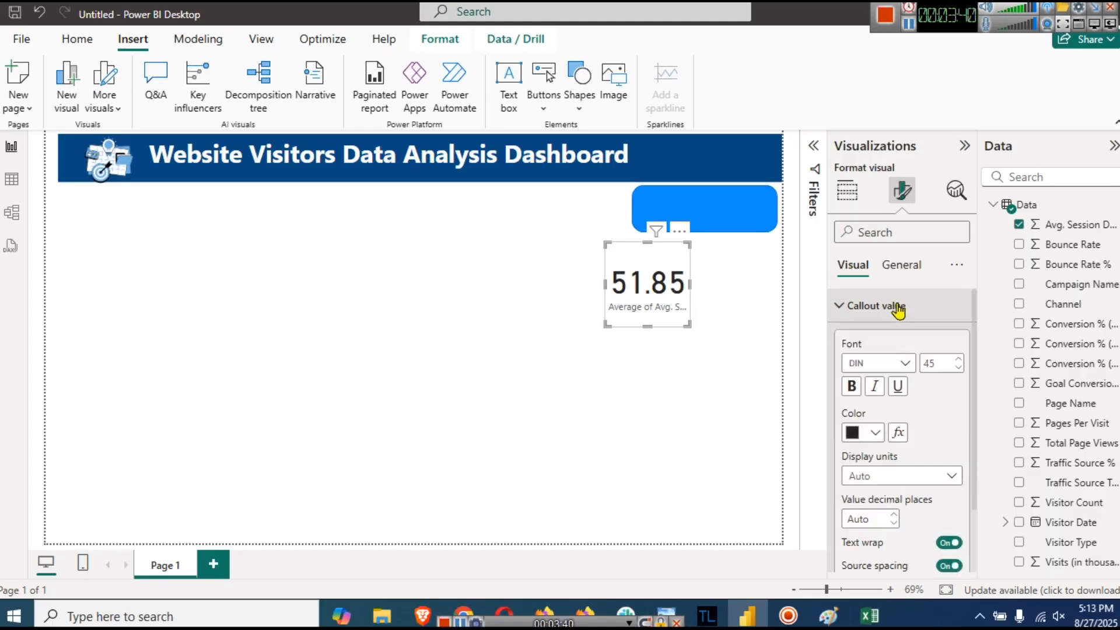
left_click(898, 310)
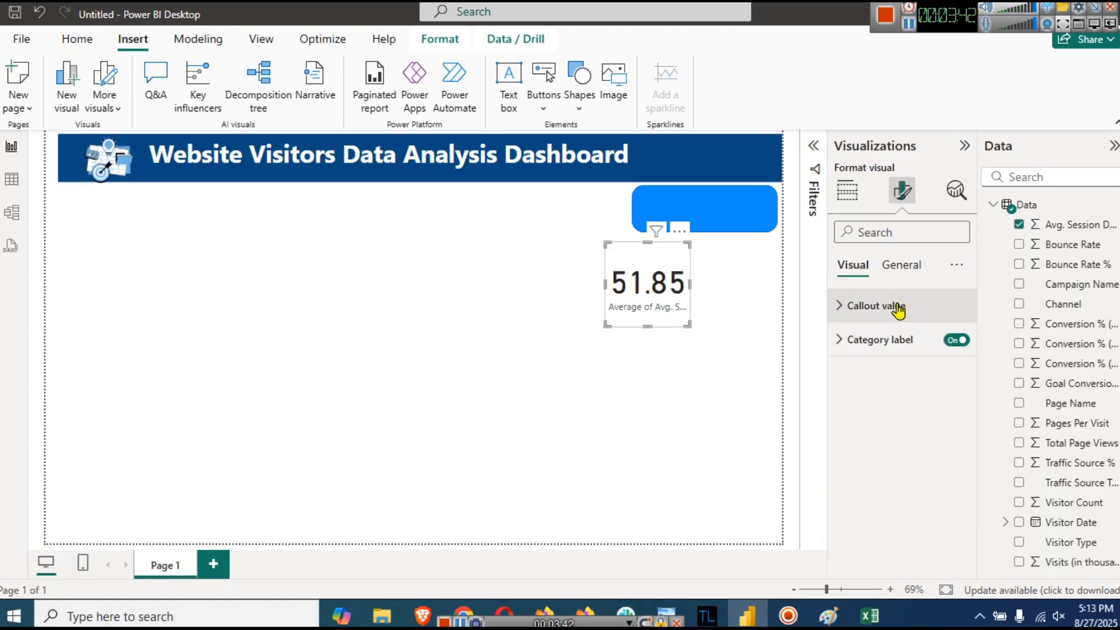
left_click(898, 309)
double_click(934, 363)
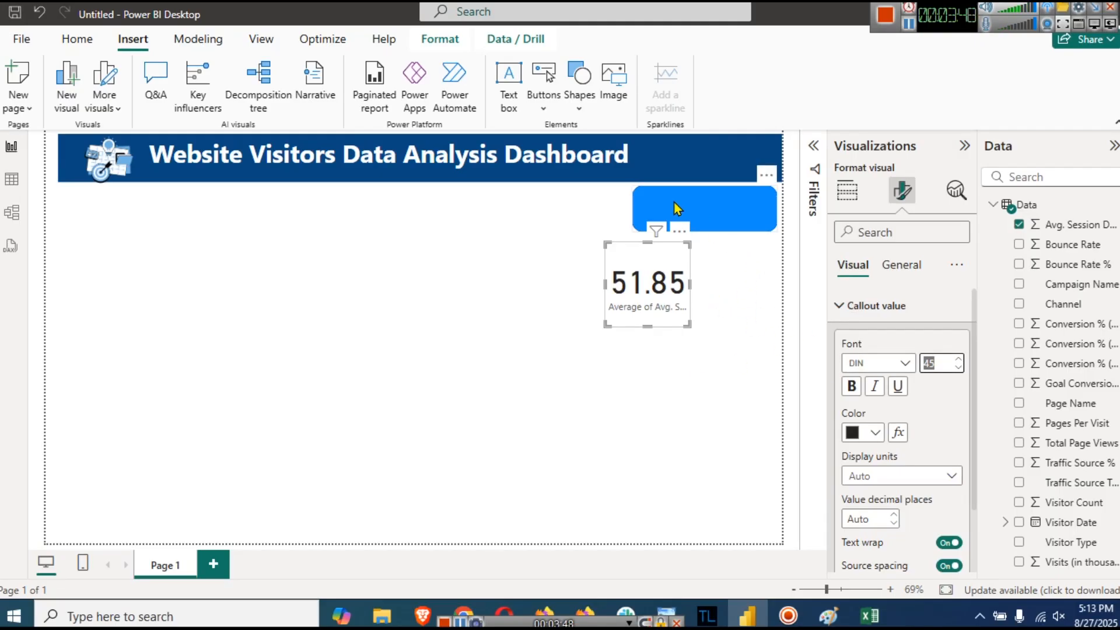
type("25")
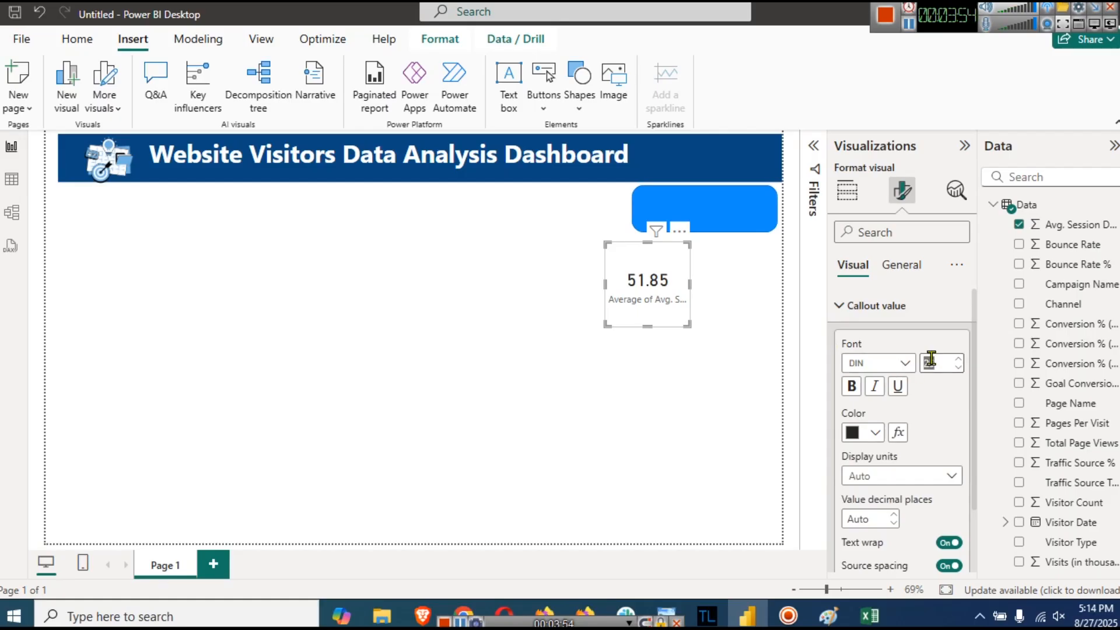
type("30")
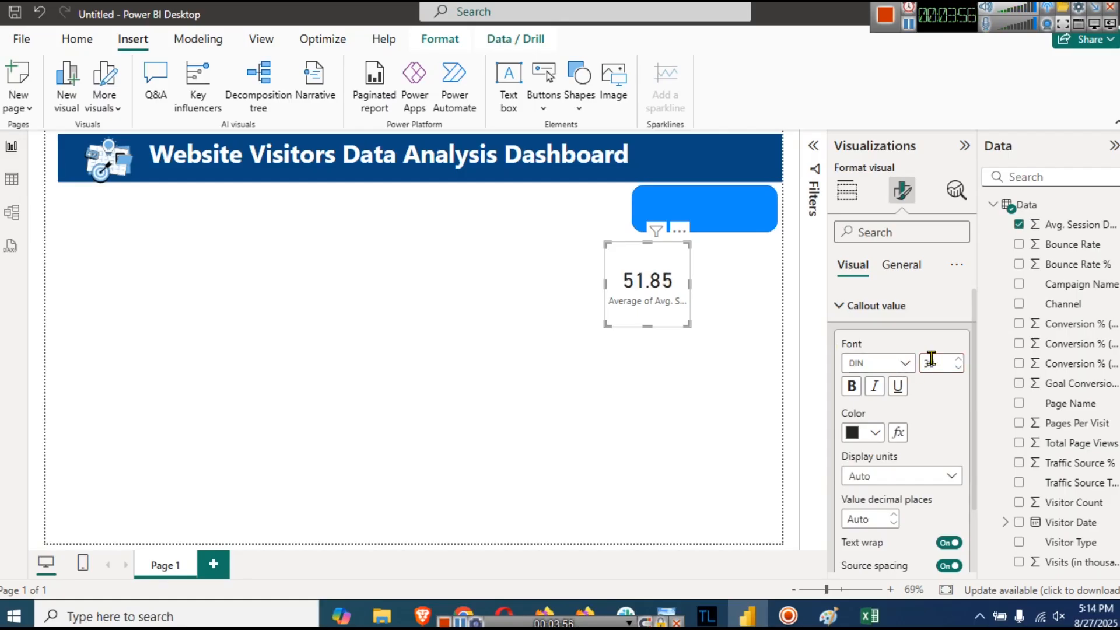
scroll(892, 519, "down", 2)
left_click(886, 555)
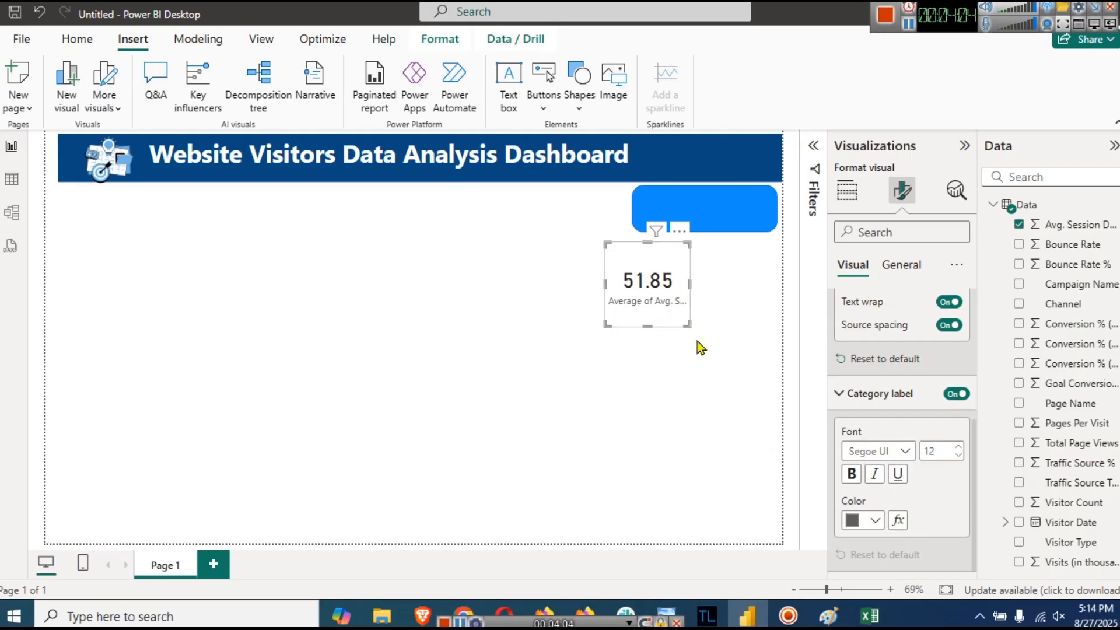
- Rename the card's field to 'Avg. Session Duration', removing 'Average of' and '(sec)'
left_click(857, 197)
left_click(856, 197)
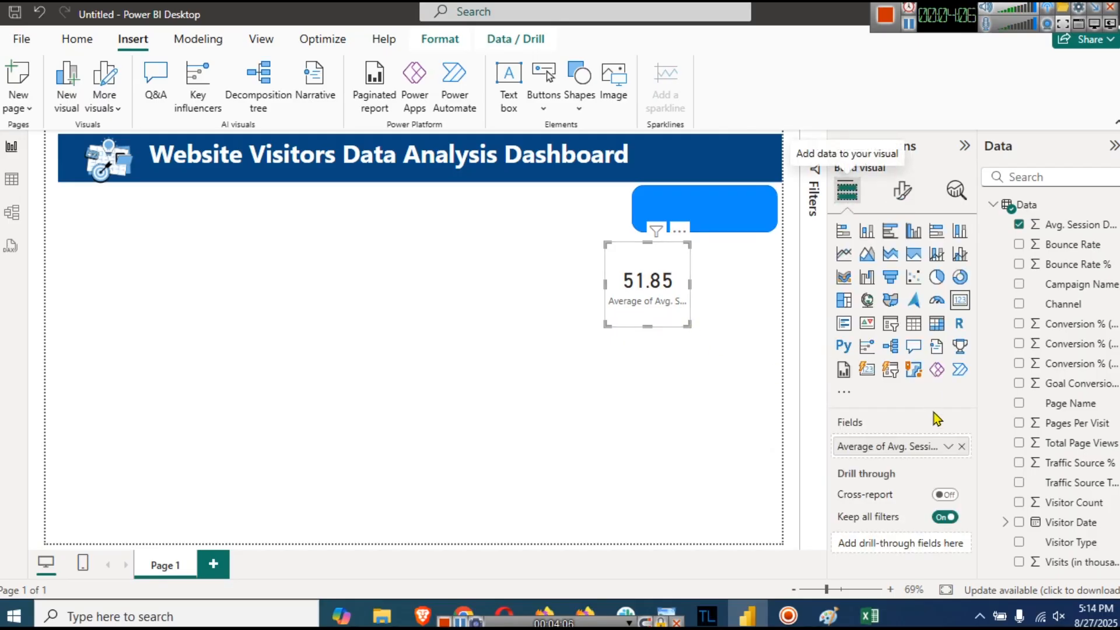
left_click(947, 447)
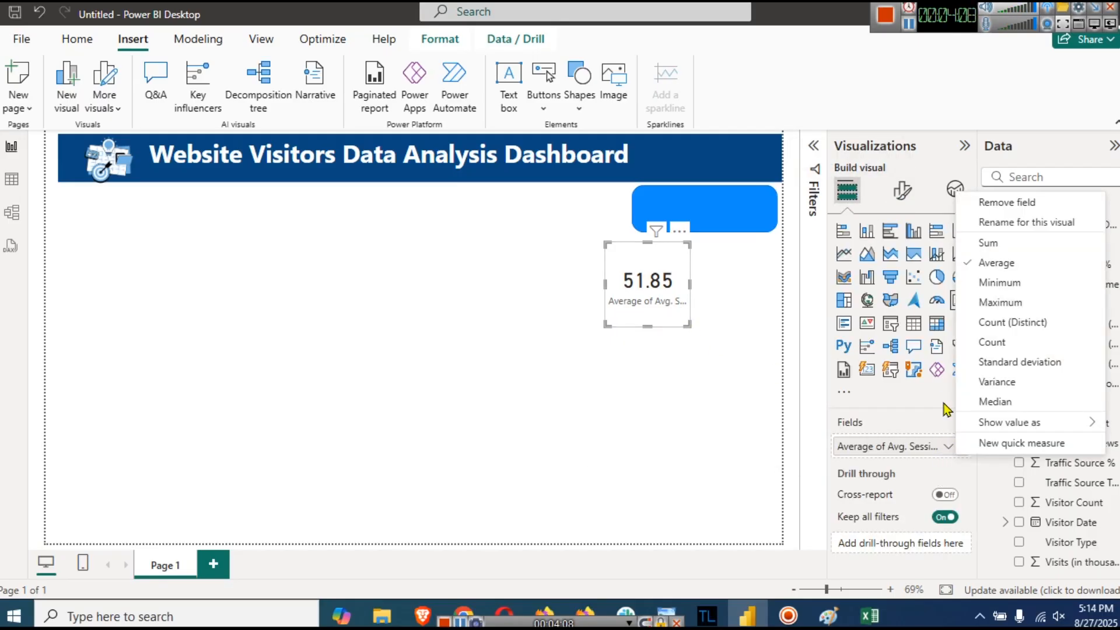
left_click(1005, 226)
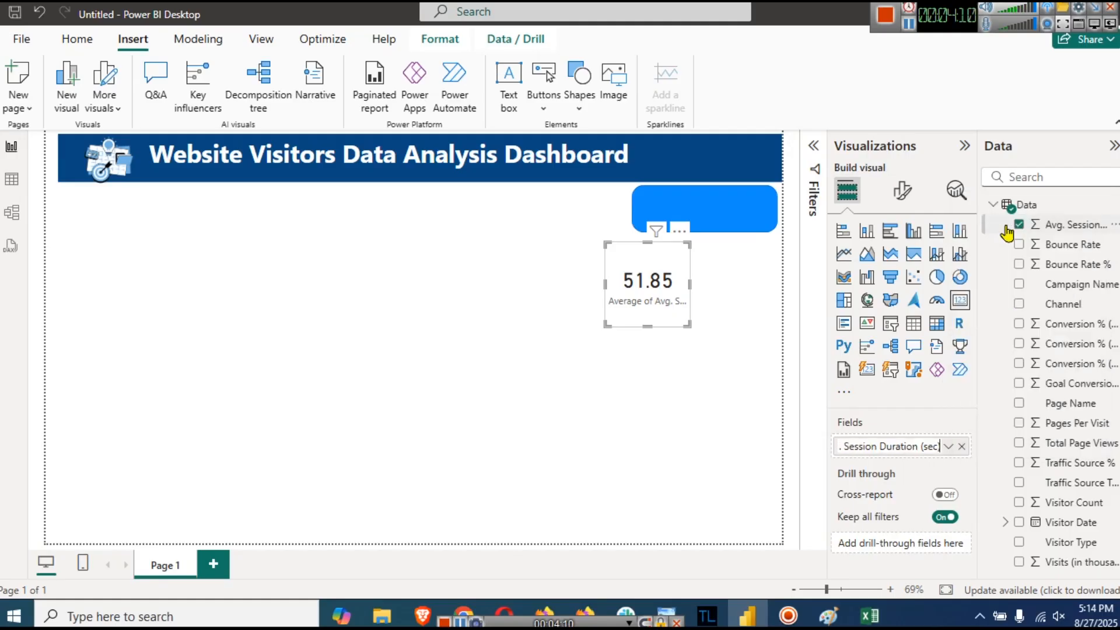
key("Left")
key("Left")
key("Left")
key("Left")
key("Left")
key("Left")
key("Left")
key("Left")
key("Left")
key("Left")
key("Left")
key("Left")
key("Left")
key("Left")
key("Left")
key("Left")
key("Left")
key("Left")
key("Left")
key("Left")
key("Left")
key("Left")
key("Left")
key("shift+Right")
key("shift+Right")
key("shift+Right")
key("shift+Right")
key("shift+Right")
key("shift+Right")
key("shift+Right")
key("shift+Right")
key("shift+Right")
key("shift+Right")
key("shift+Right")
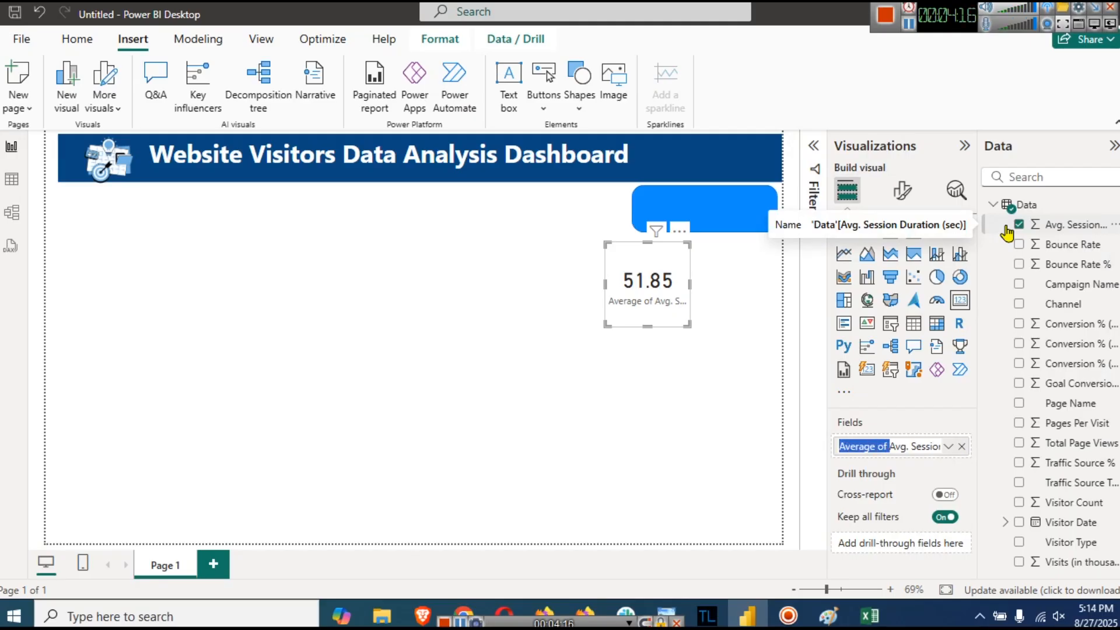
key("BackSpace")
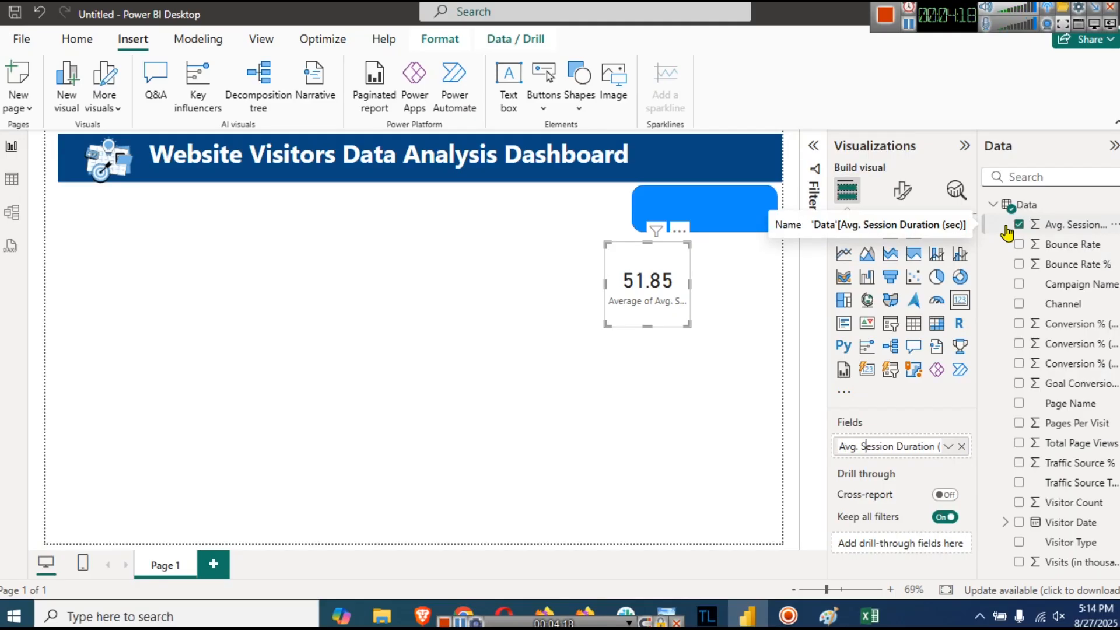
key("Right")
key("End")
key("BackSpace")
key("BackSpace")
key("BackSpace")
key("BackSpace")
key("Return")
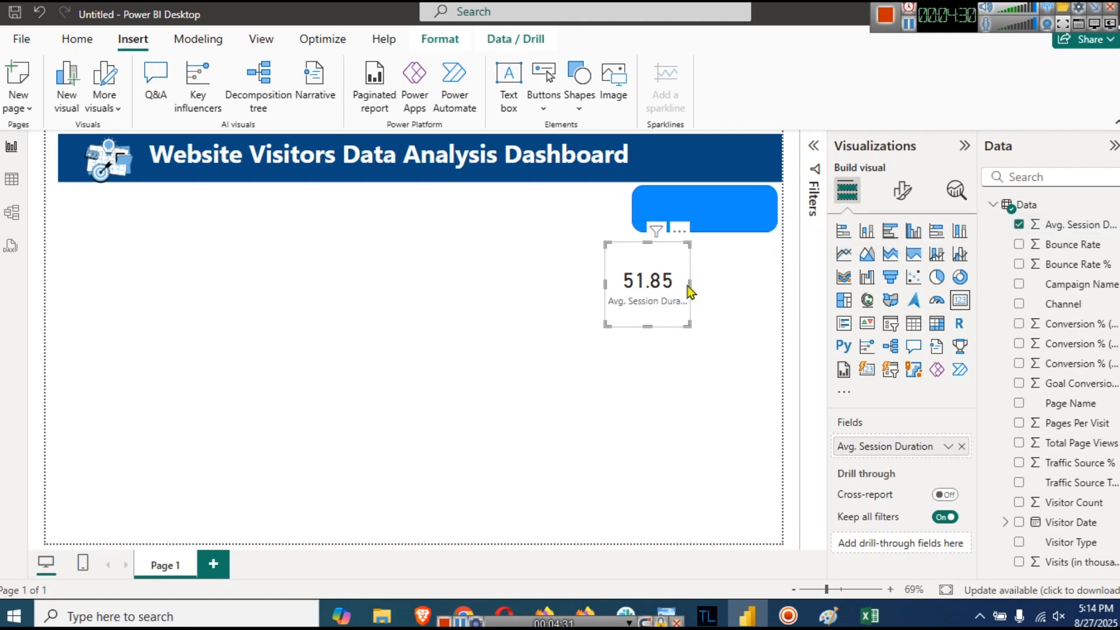
- Widen the card and make it shorter so its full label shows
mouse_move(694, 289)
left_mouse_down()
mouse_move(715, 291)
mouse_move(704, 286)
left_mouse_up()
left_click_drag(656, 326, 656, 300)
left_click(684, 332)
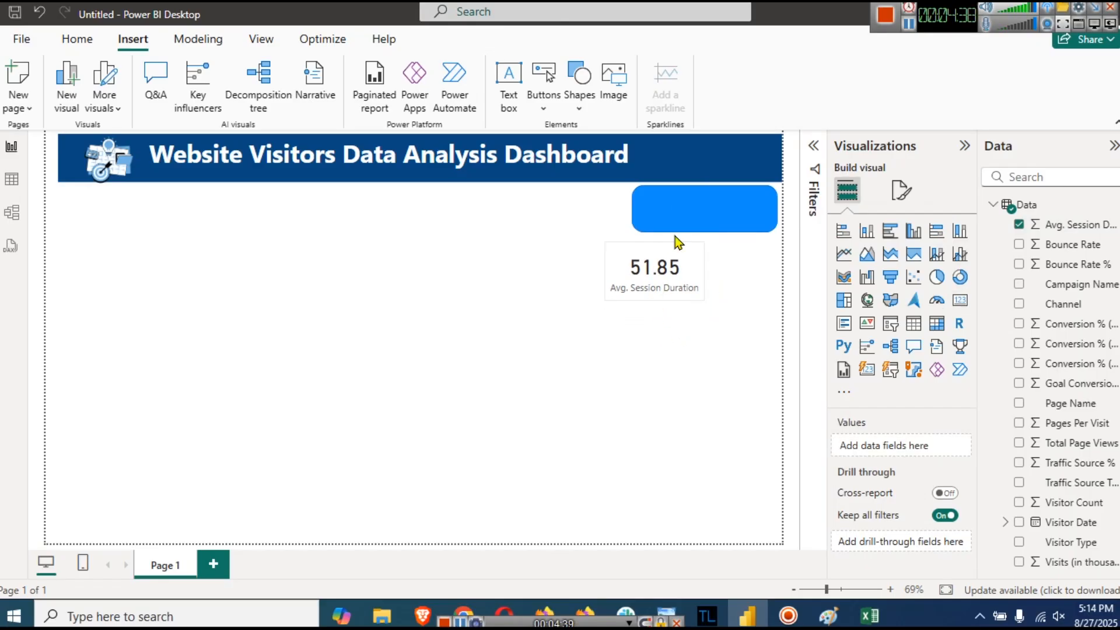
- Position the card on the blue rounded rectangle just below the banner
left_click_drag(677, 243, 674, 195)
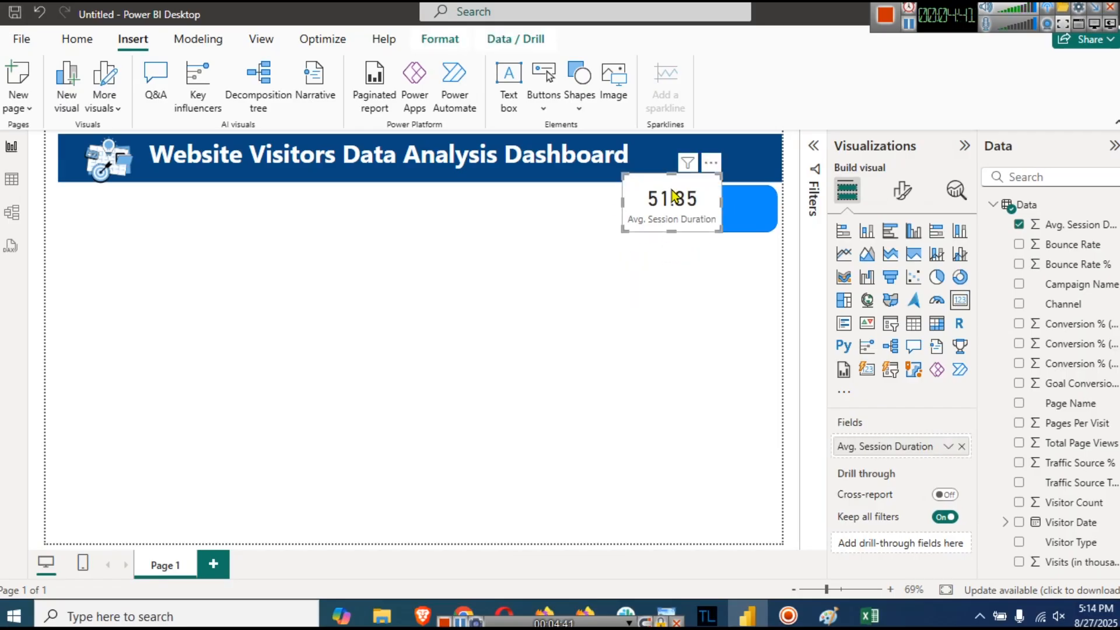
left_click_drag(674, 196, 675, 186)
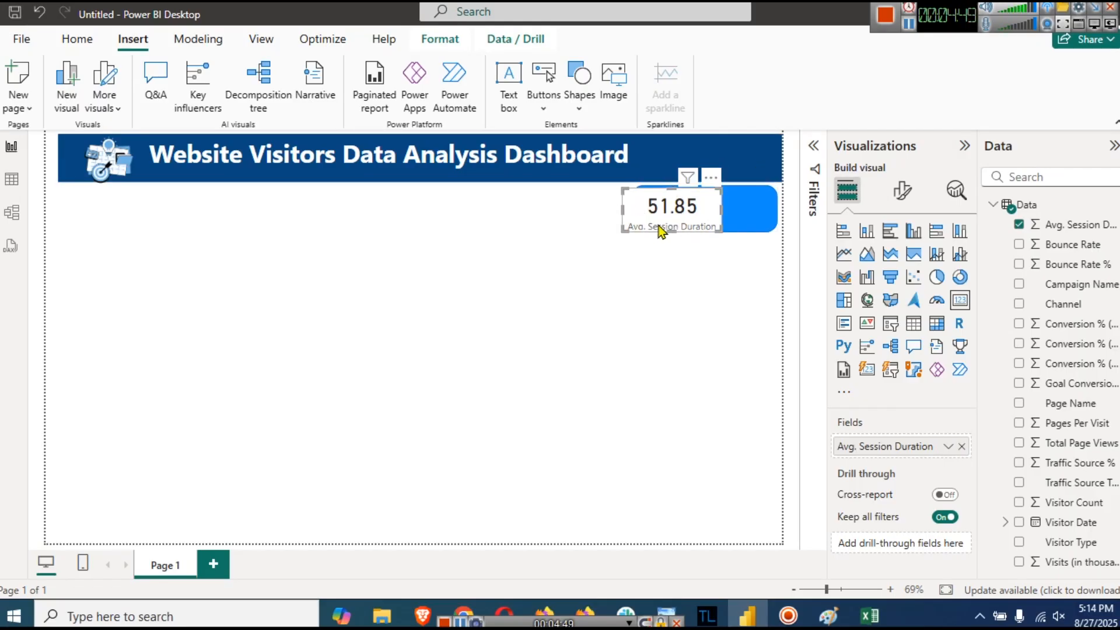
key("Right")
key("Right")
key("Right")
key("Right")
key("Right")
key("Right")
key("Right")
key("Right")
key("Right")
key("Right")
key("Right")
key("Right")
key("Right")
key("Right")
key("Right")
key("Right")
key("Right")
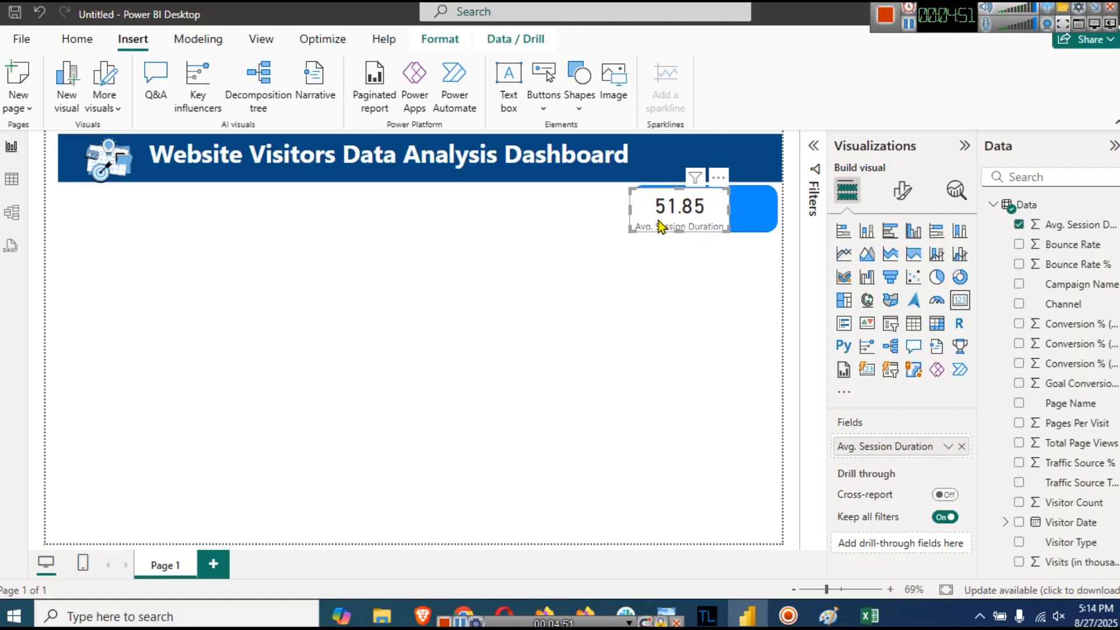
key("Right")
key("Right")
key("Right")
key("Right")
key("Right")
key("Up")
key("Up")
key("Up")
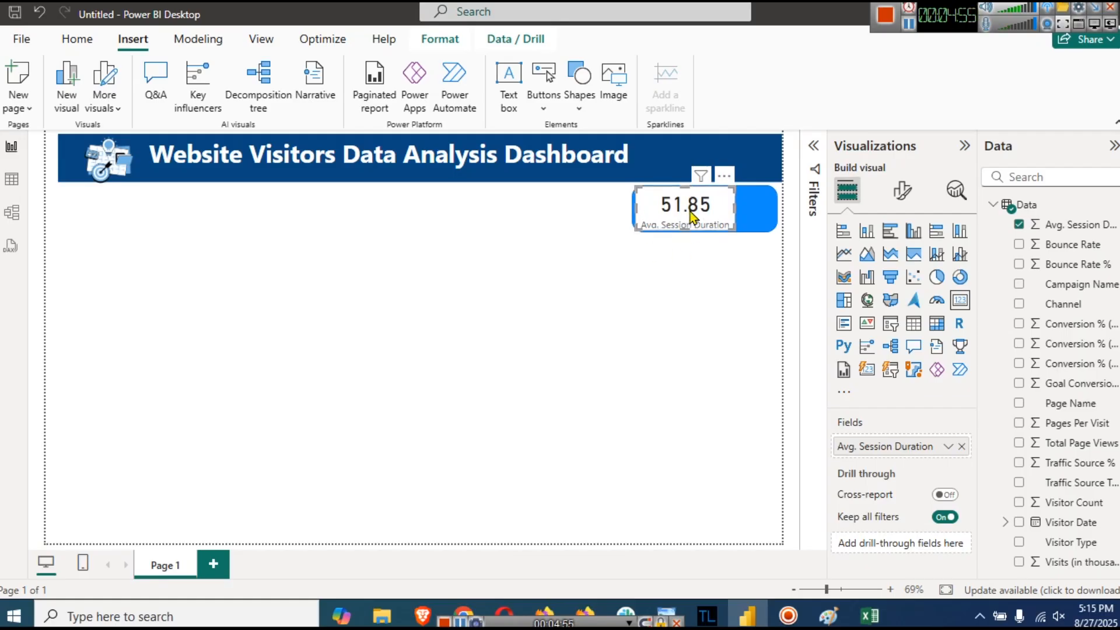
- Turn off the Avg. Session Duration card's background
left_click(902, 191)
left_click(903, 267)
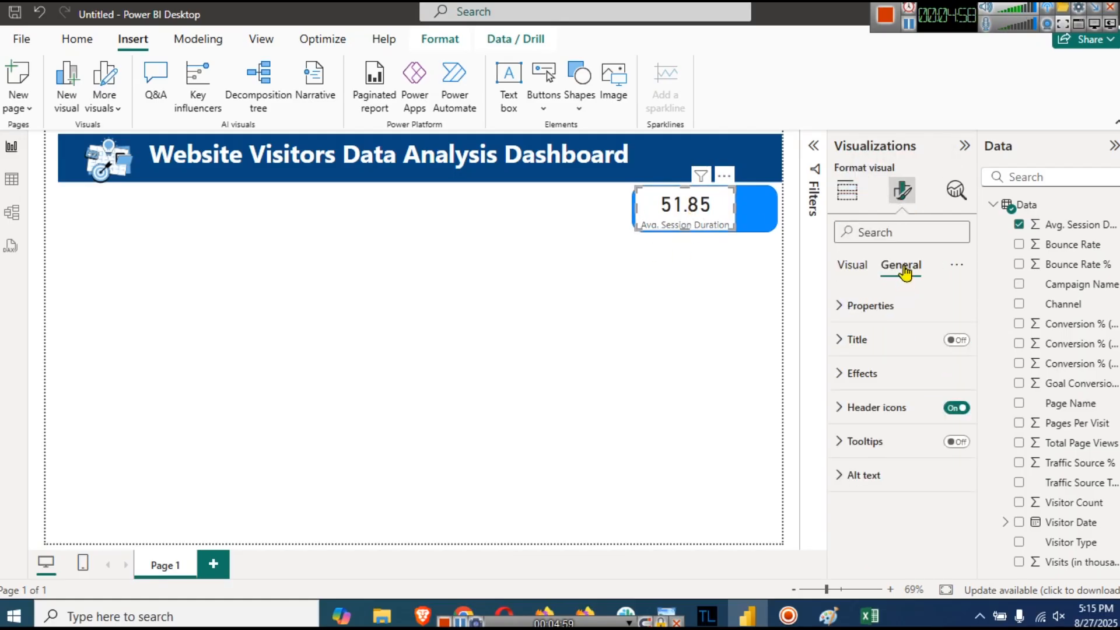
left_click(868, 374)
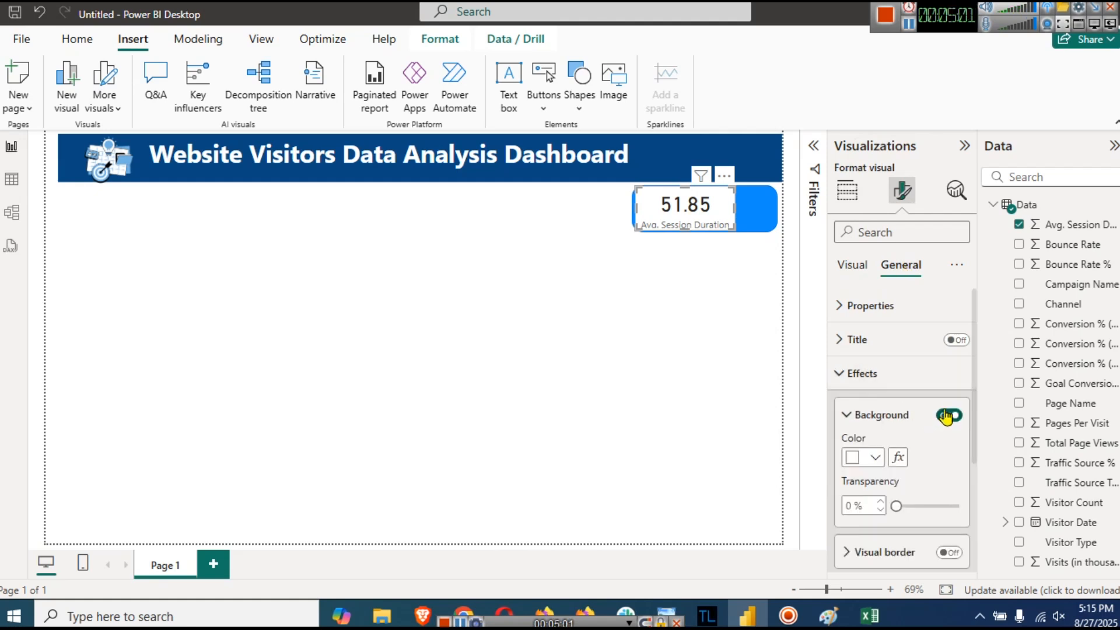
left_click(949, 416)
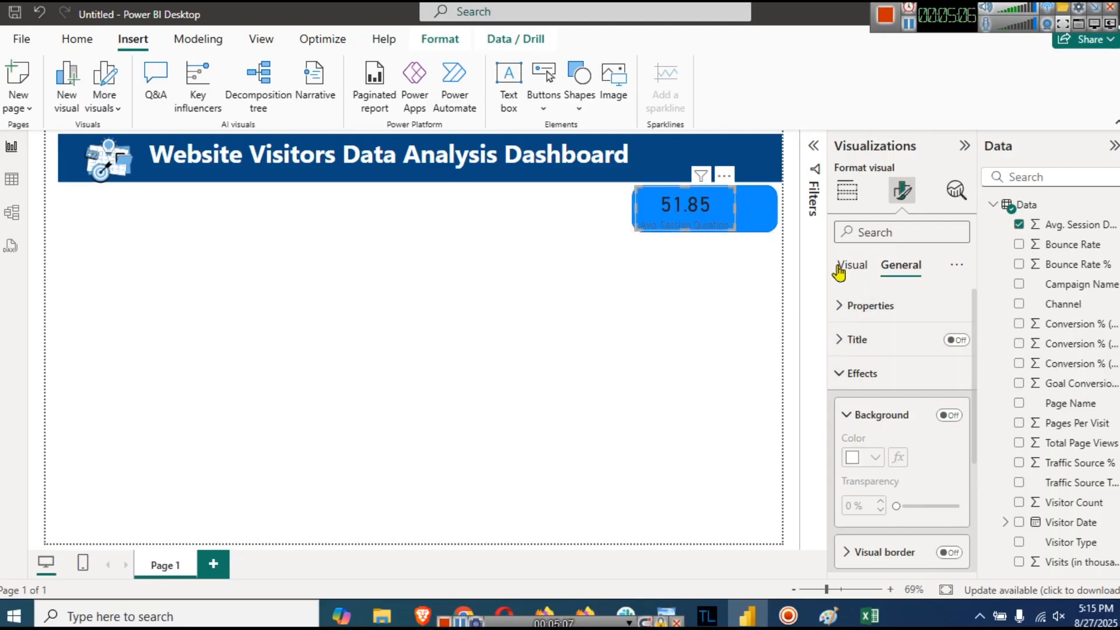
- Make the card's callout value light grey and bold
left_click(851, 266)
left_click(885, 306)
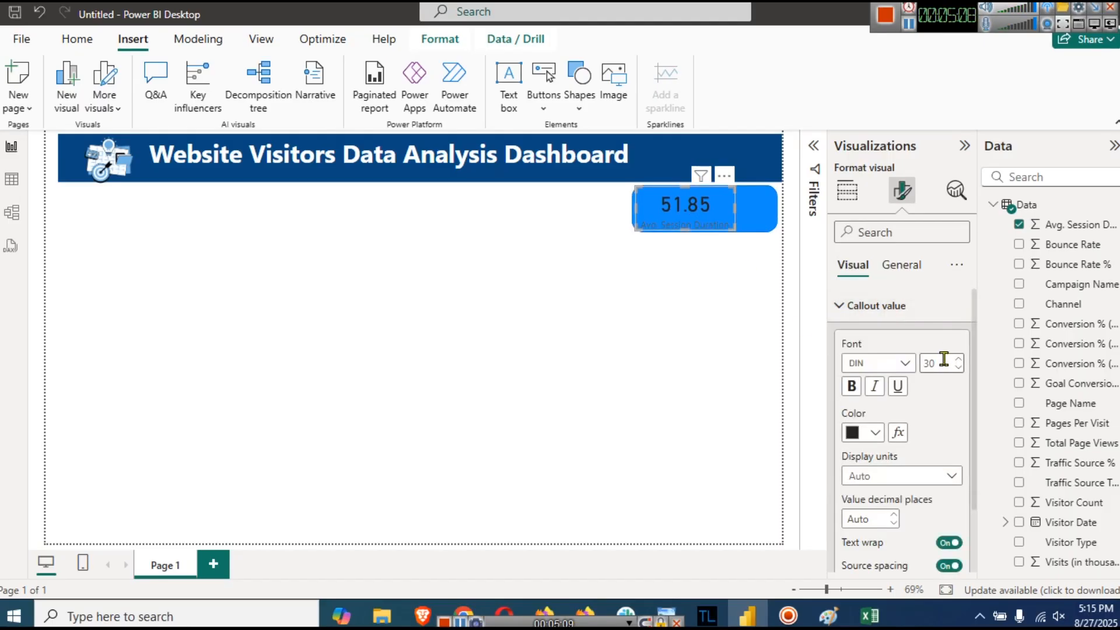
left_click(865, 434)
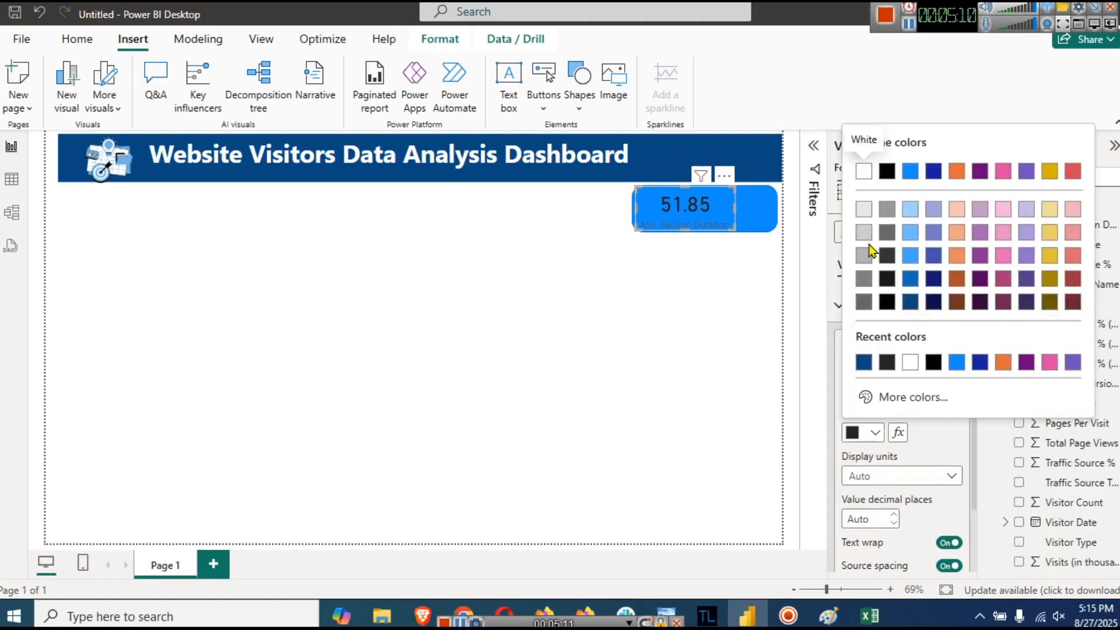
left_click(858, 210)
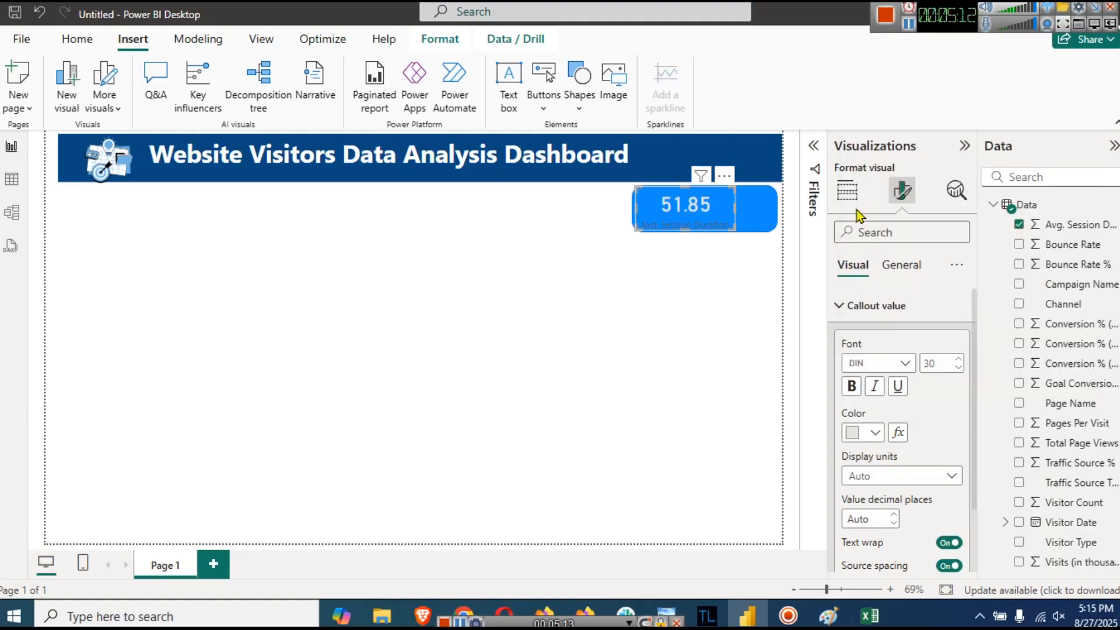
left_click(854, 387)
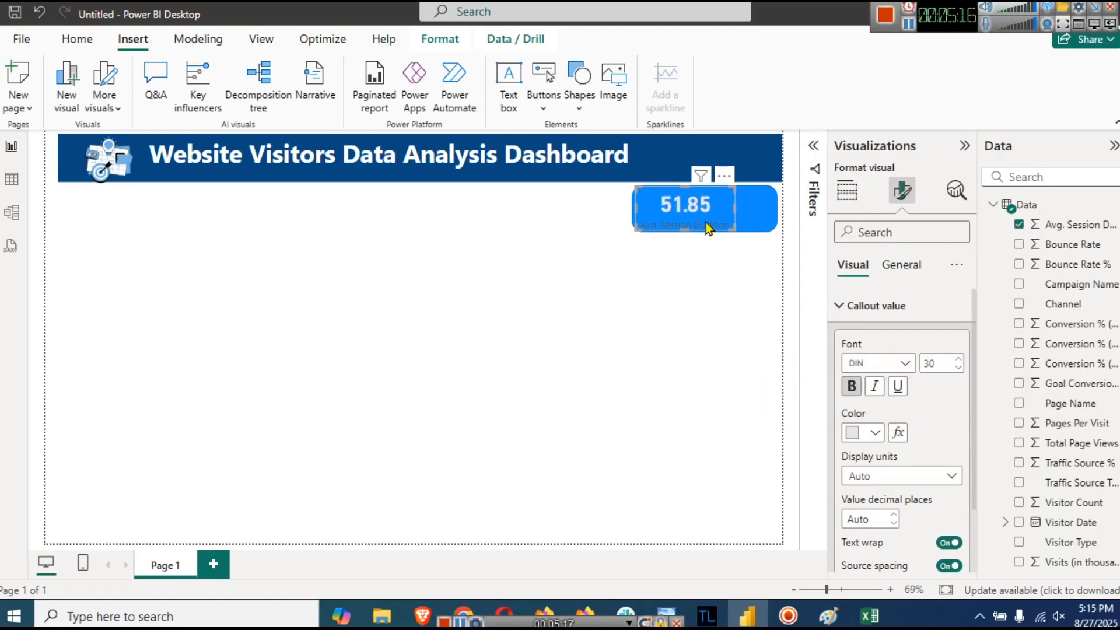
- Make the card's category label white and bold
scroll(904, 525, "down", 2)
left_click(887, 555)
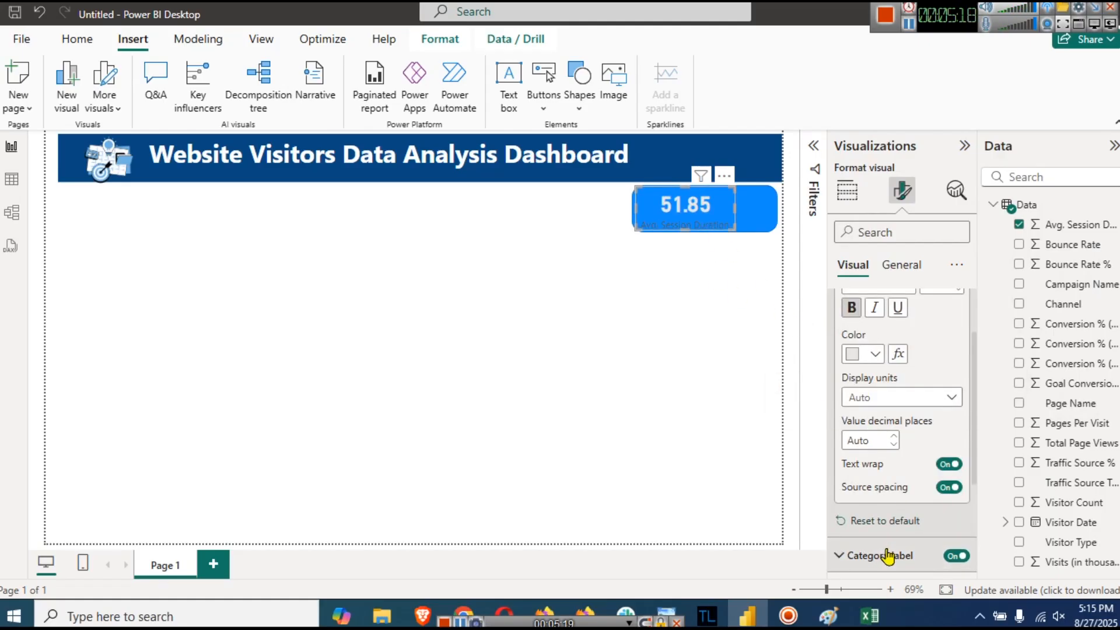
left_click(877, 520)
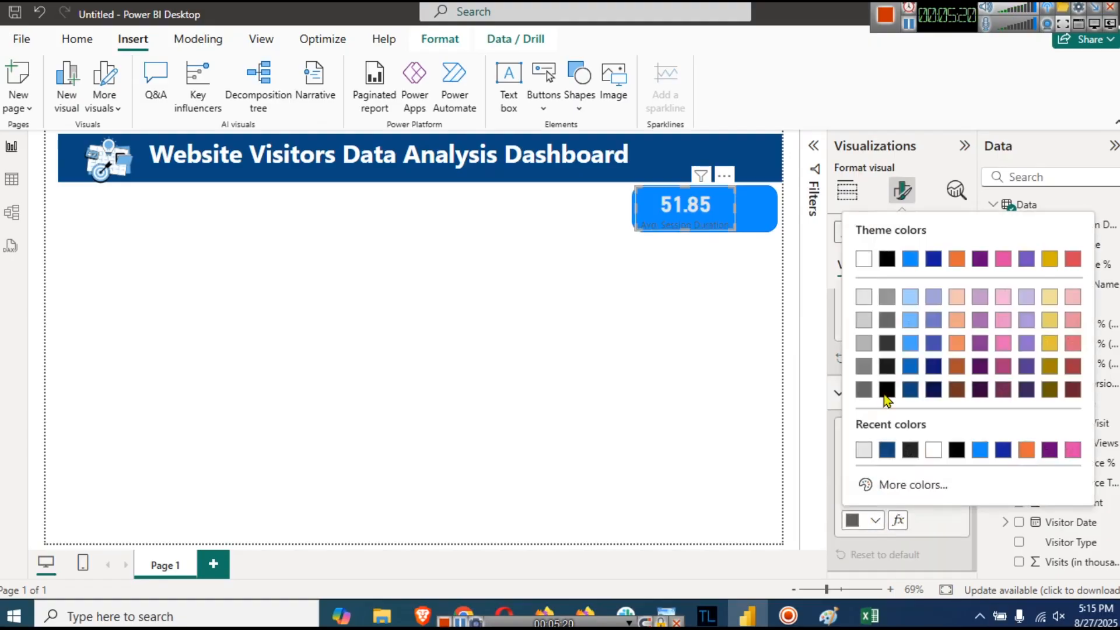
left_click(863, 298)
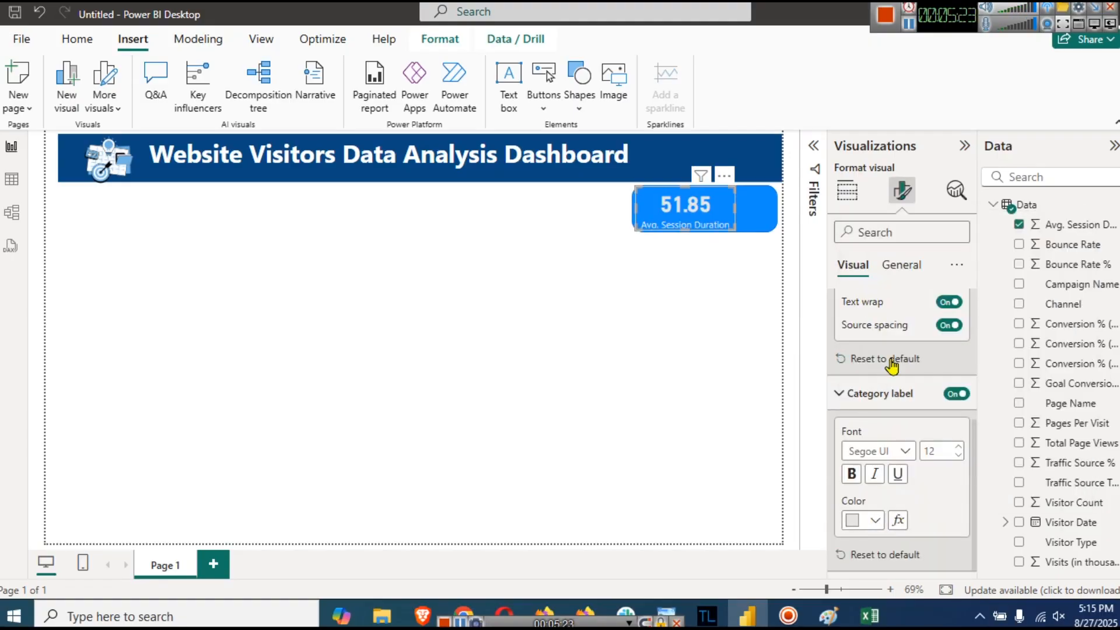
left_click(849, 474)
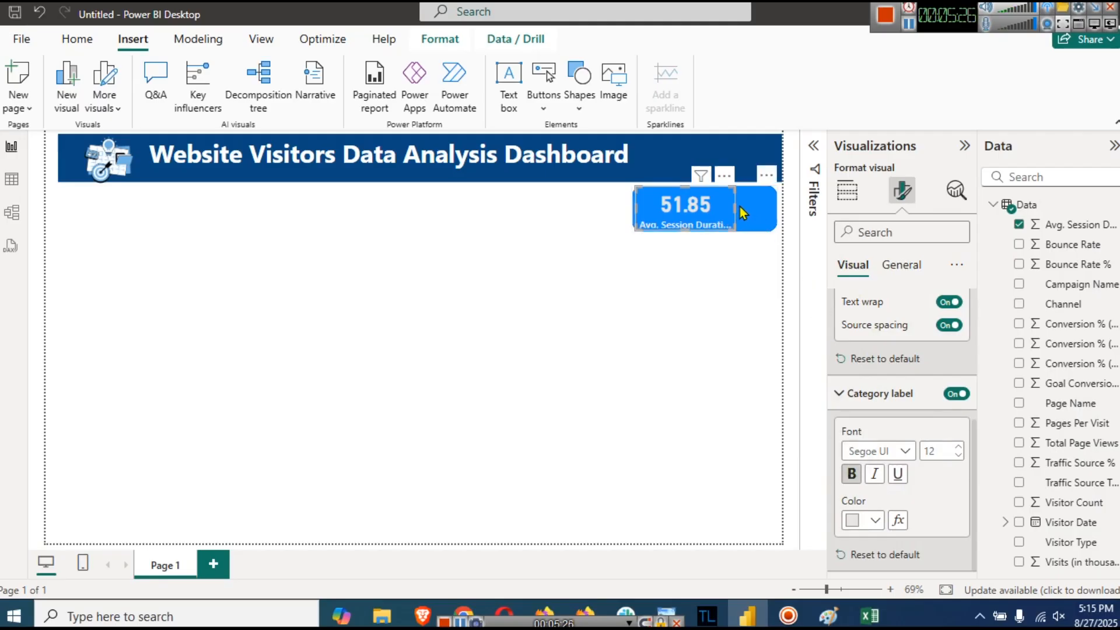
- Widen the card so the full label shows and preview the result
left_click_drag(733, 207, 737, 227)
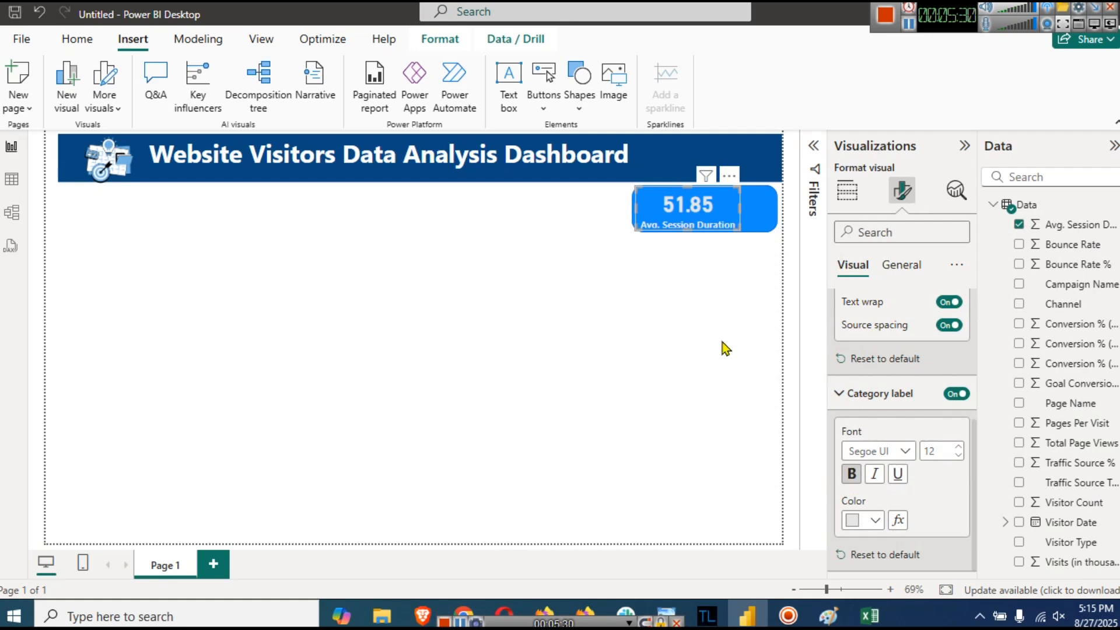
left_click(725, 348)
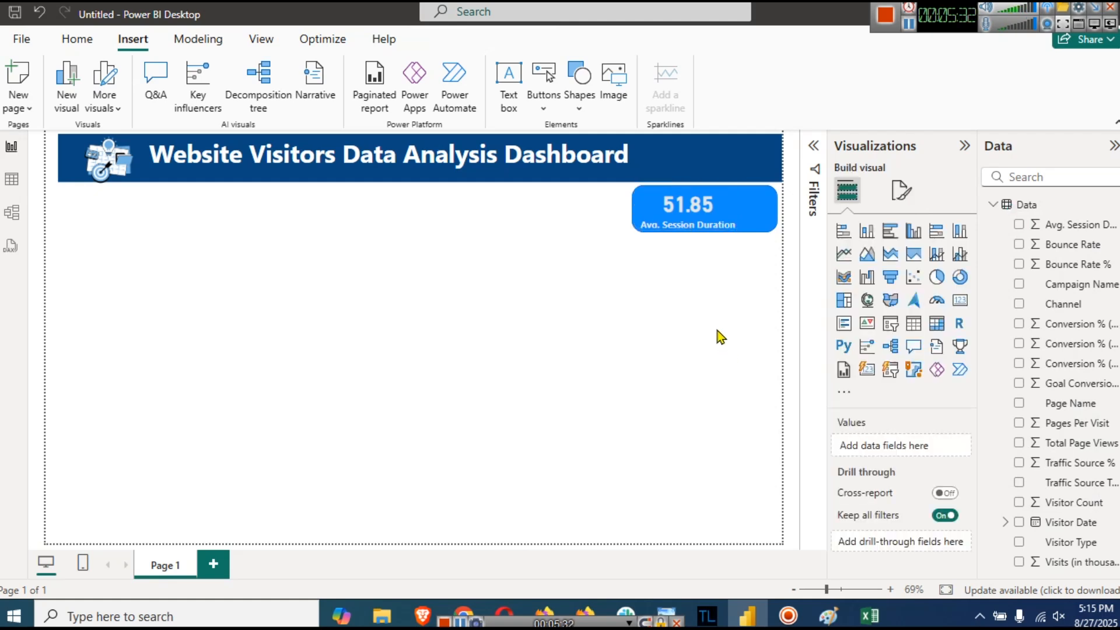
left_click(694, 212)
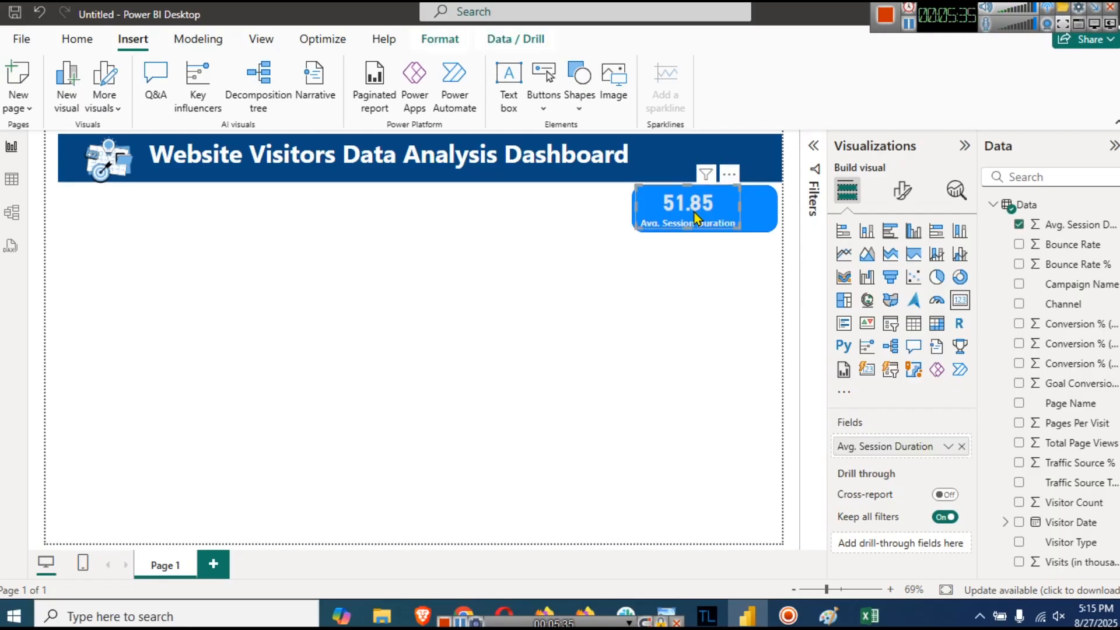
left_click(683, 301)
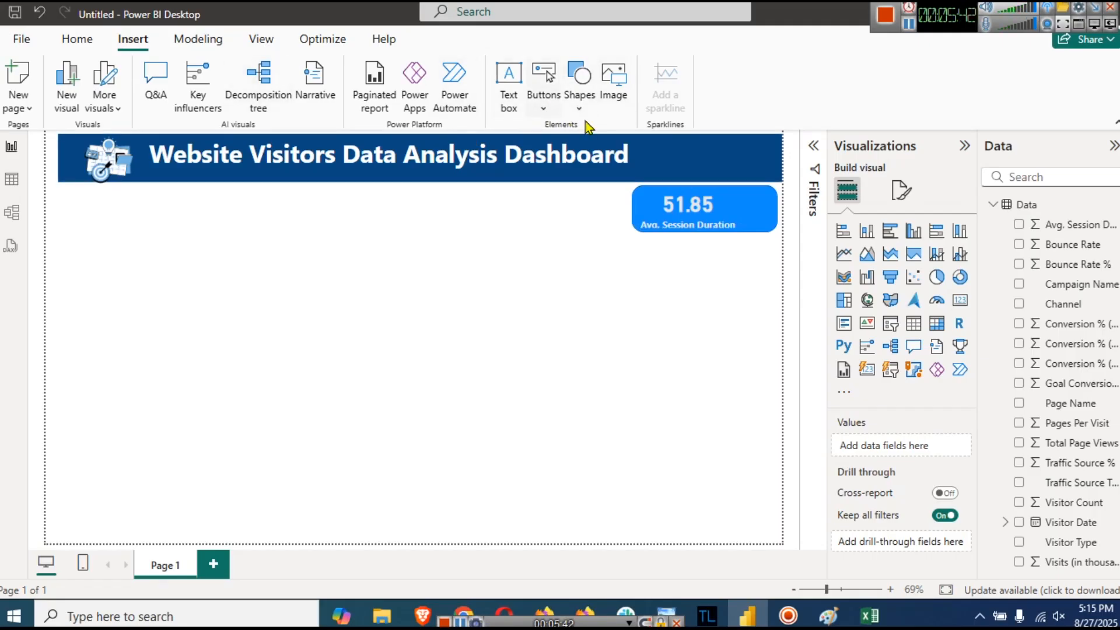
- Insert clock icon image 3 from the icons for kpi dashboard folder
left_click(613, 93)
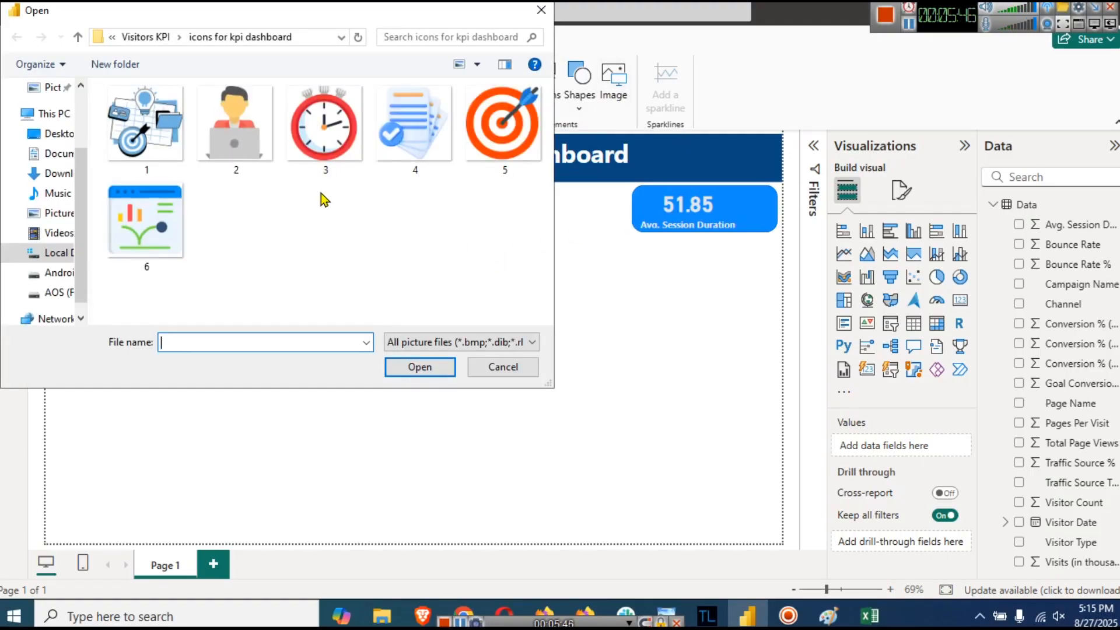
left_click(338, 143)
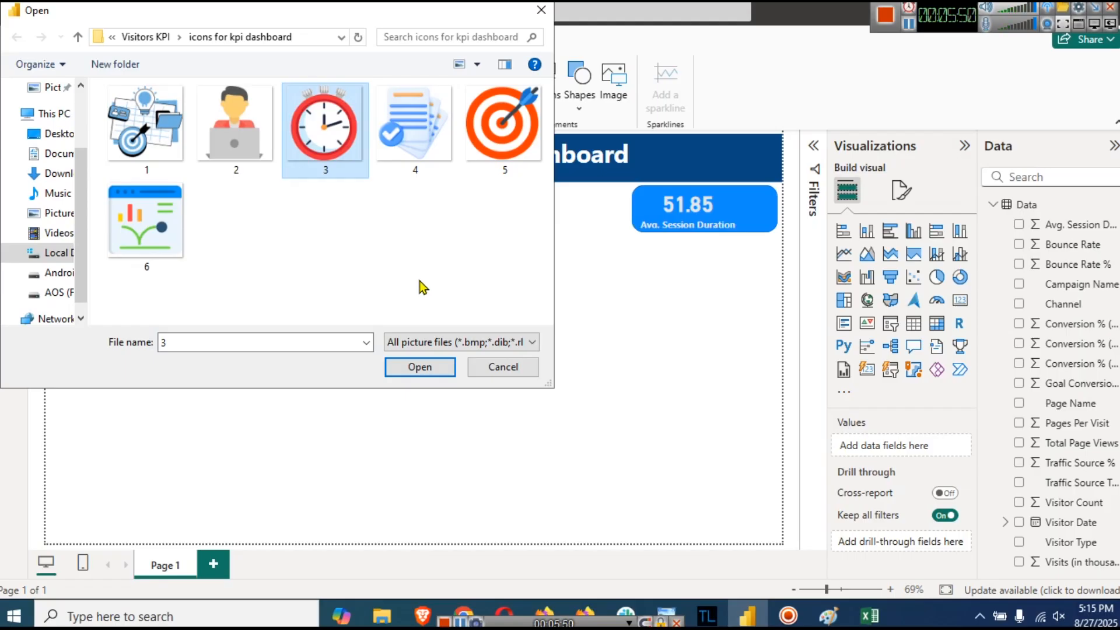
left_click(419, 368)
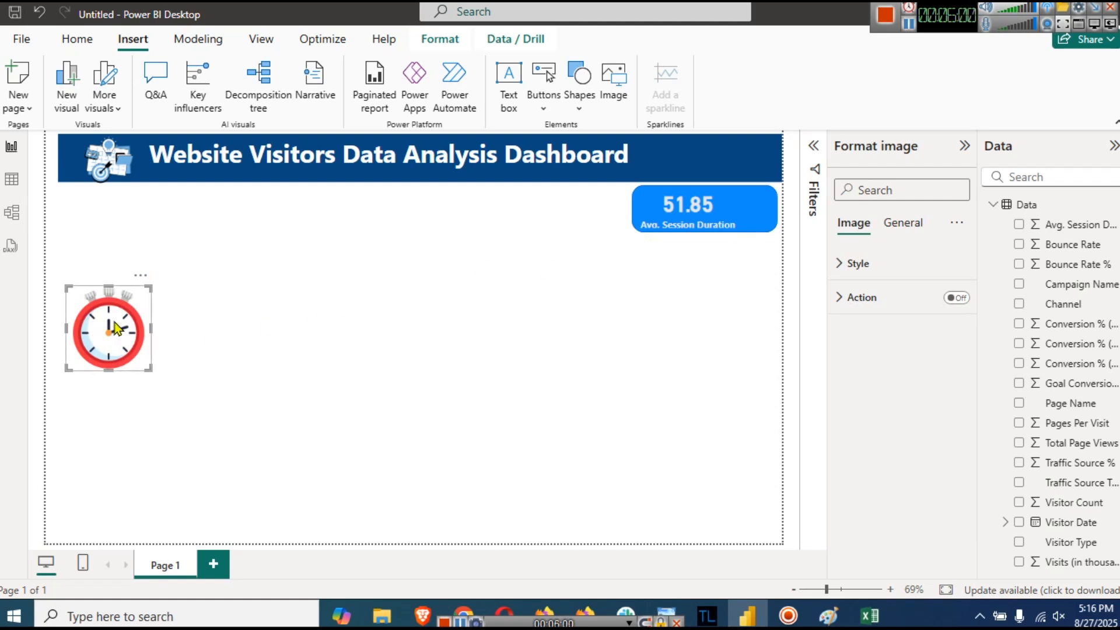
- Shrink the clock icon and place it at the right end of the blue card
left_click_drag(146, 321, 732, 227)
left_click_drag(691, 257, 750, 209)
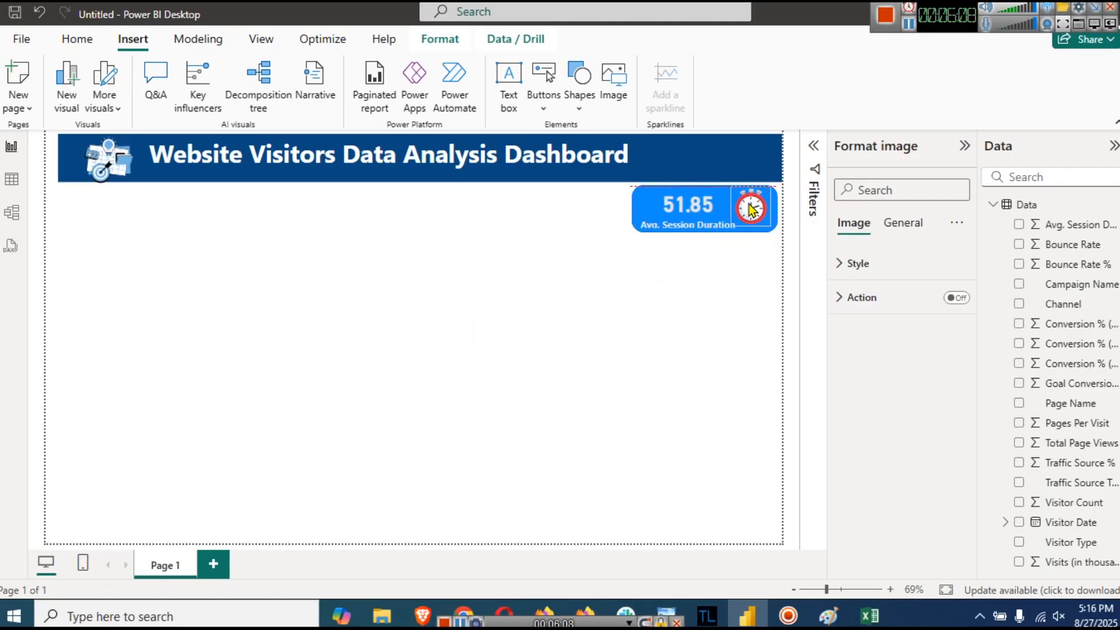
left_click(748, 325)
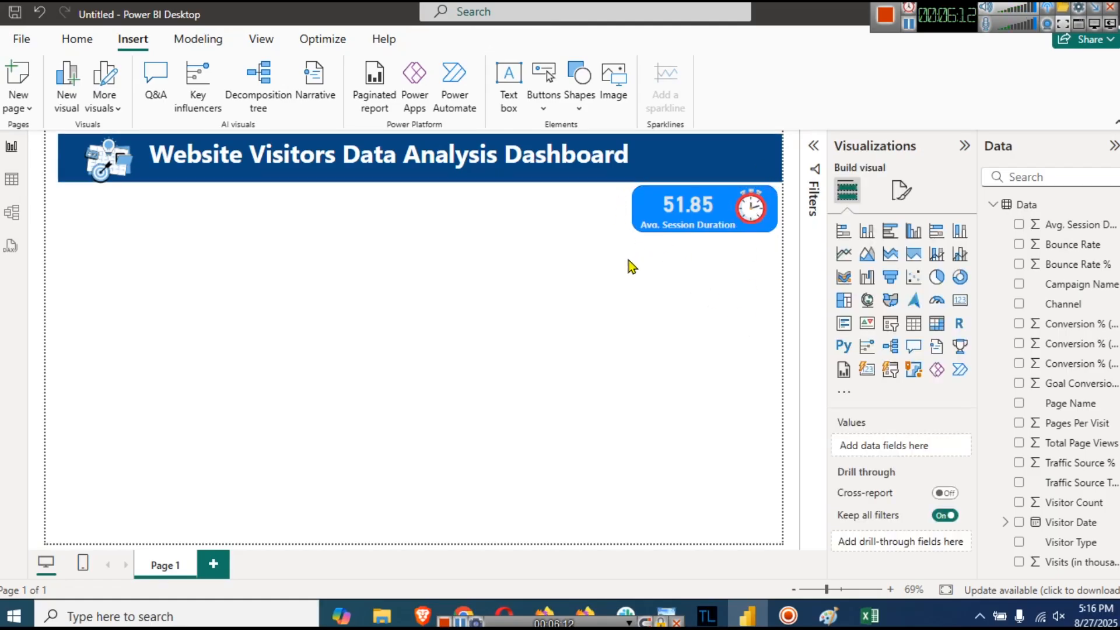
- Select the card and clock together and group them into one object
left_click_drag(592, 272, 779, 191)
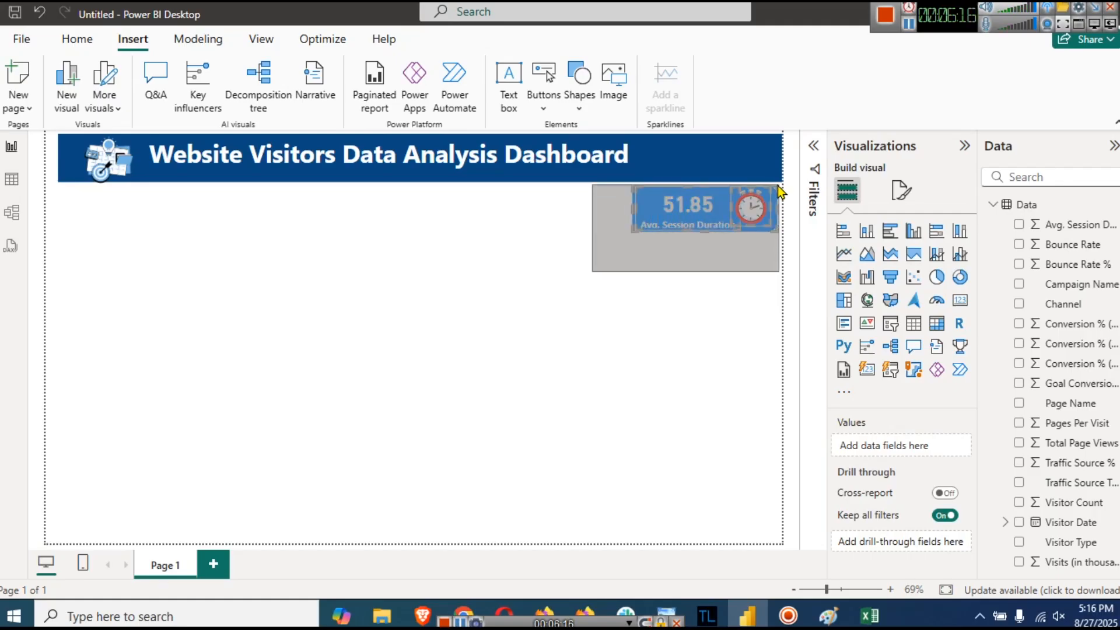
left_click_drag(901, 280, 901, 280)
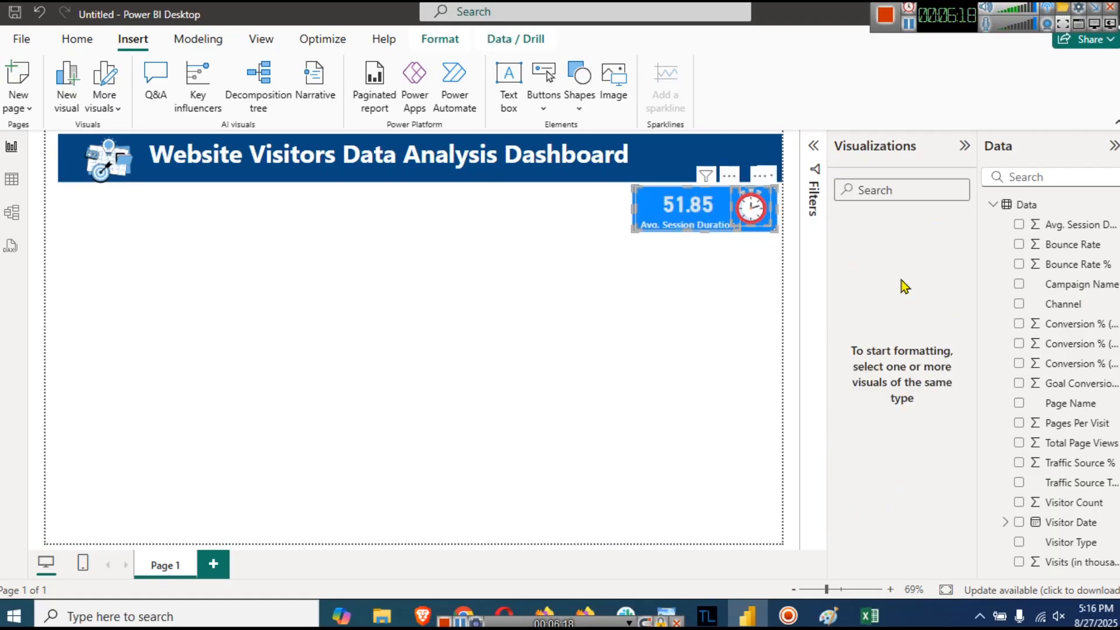
left_click(447, 41)
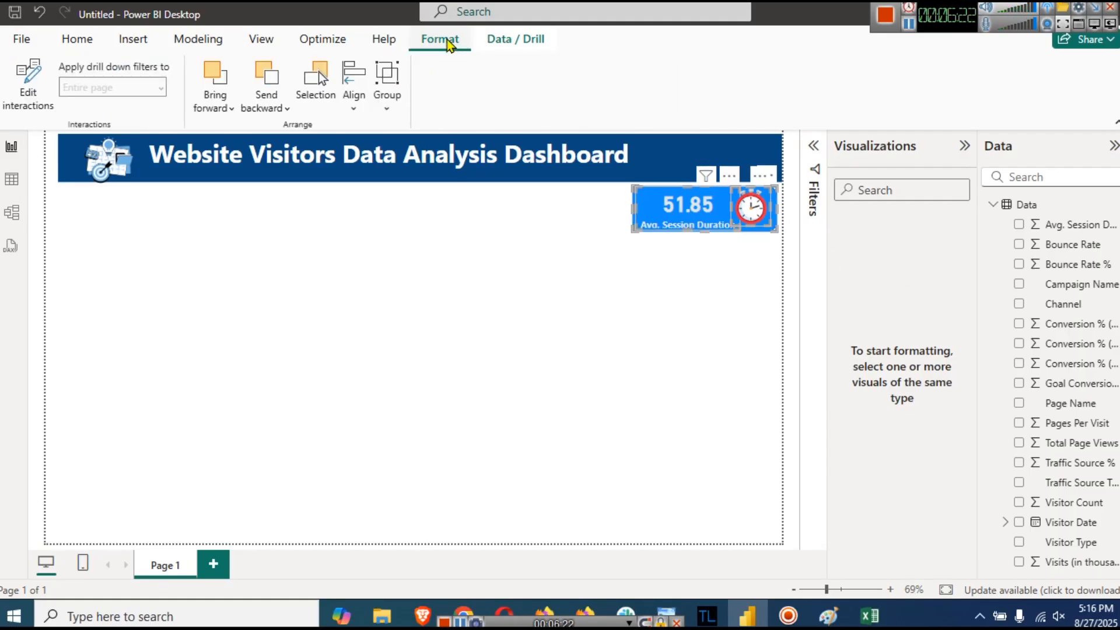
left_click(384, 108)
left_click(407, 143)
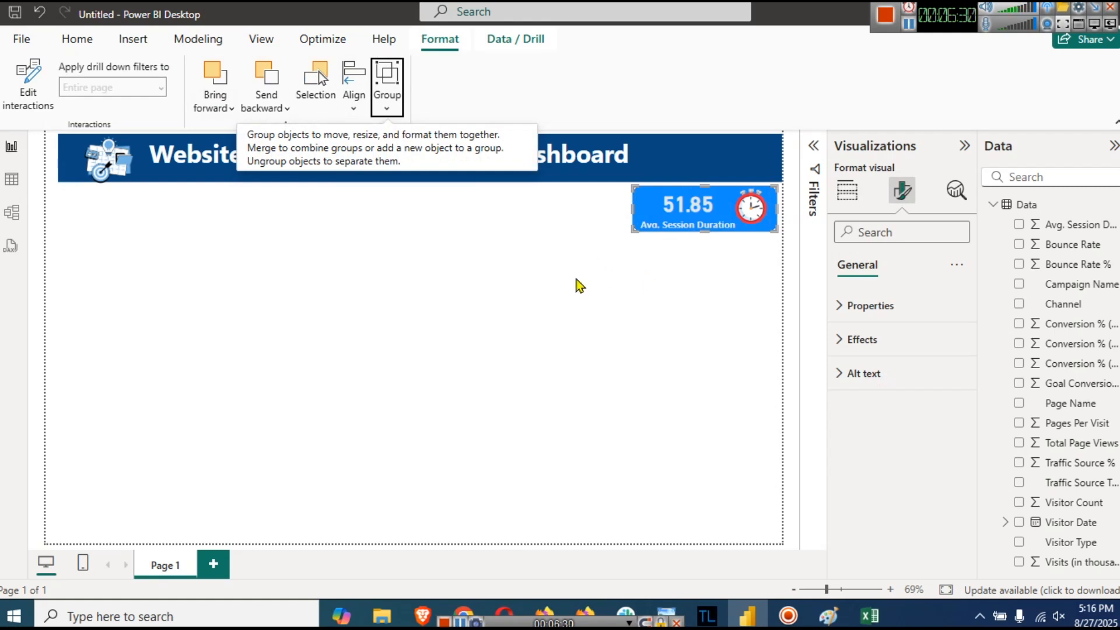
left_click(523, 278)
left_click(771, 192)
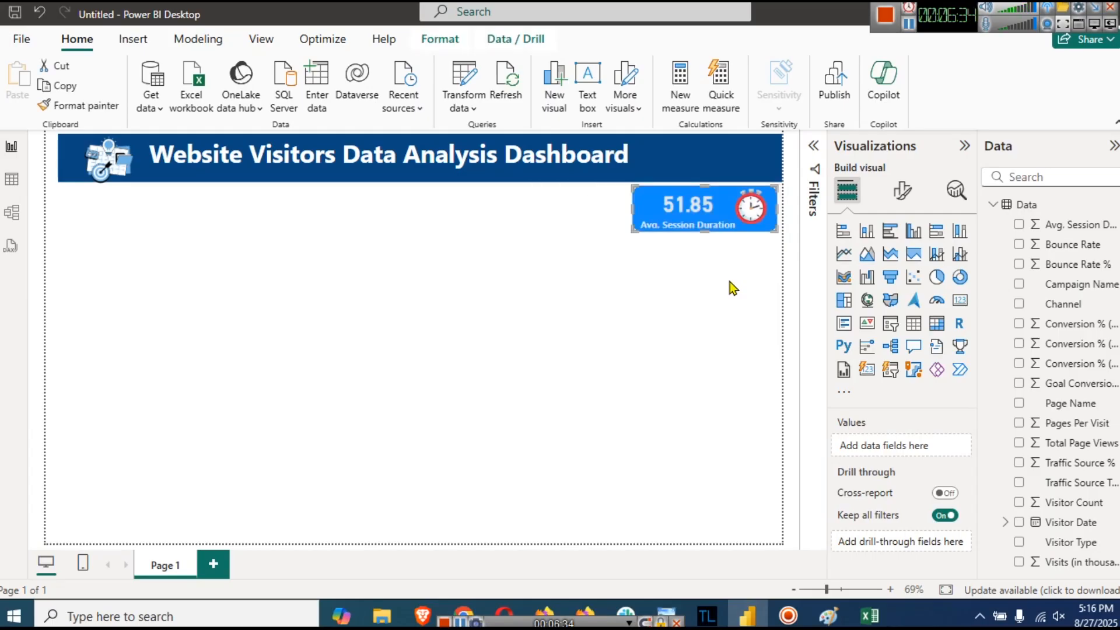
- Copy and paste the card group, nudging the copy directly beneath the original
key("ctrl+c")
key("ctrl+v")
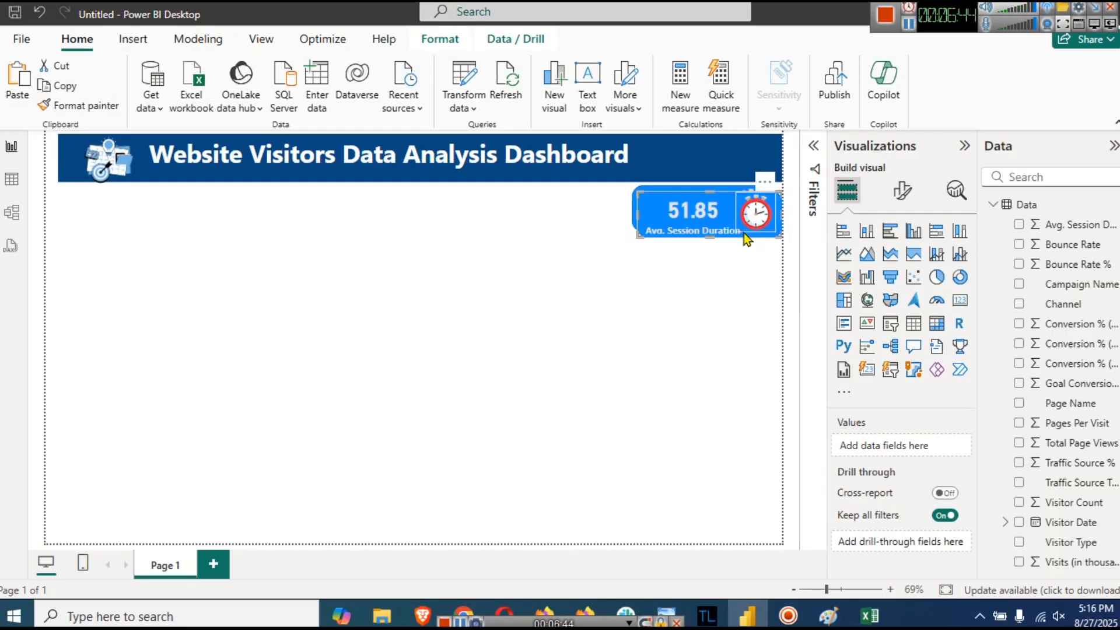
key("ctrl+v")
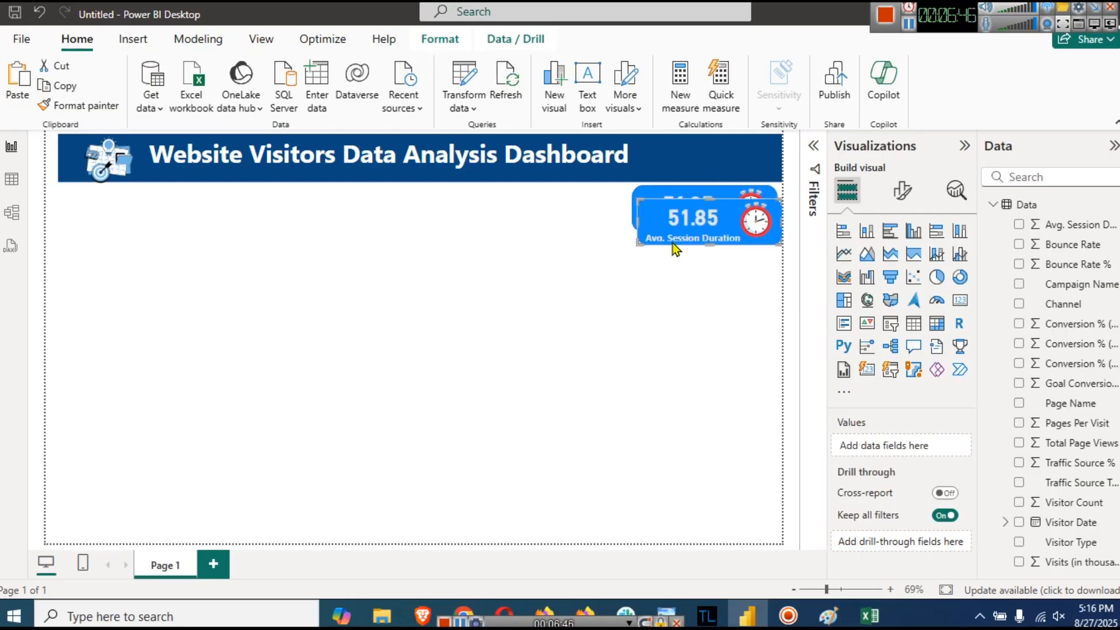
key("Down")
key("Down")
key("Down")
key("Down")
key("Down")
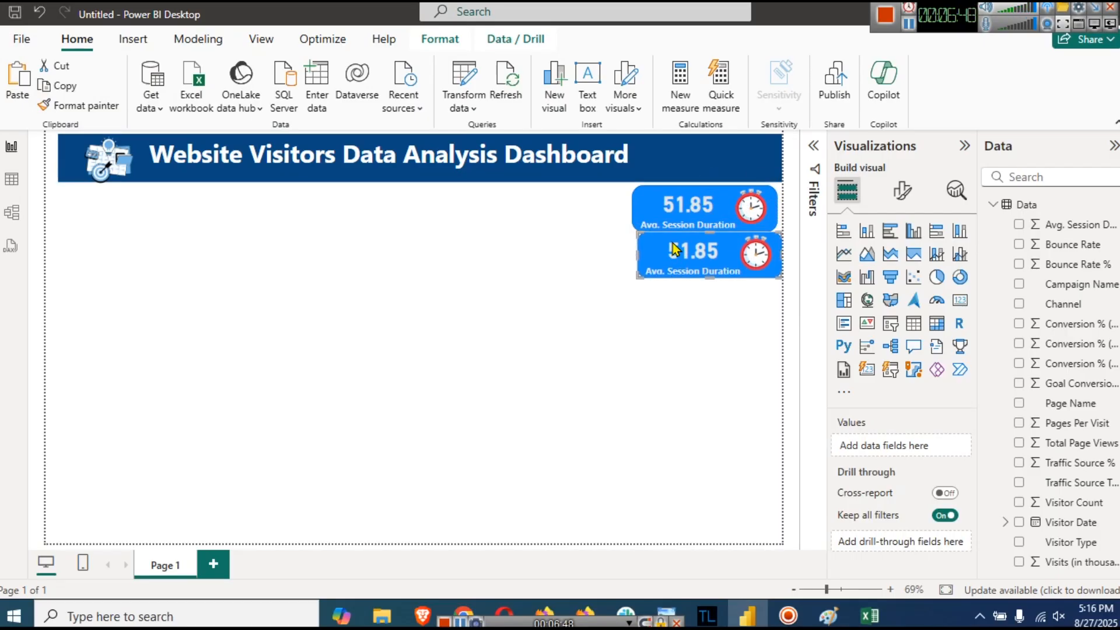
key("Down")
key("Down")
key("Left")
key("Left")
key("Left")
key("Up")
key("Up")
key("Up")
key("Up")
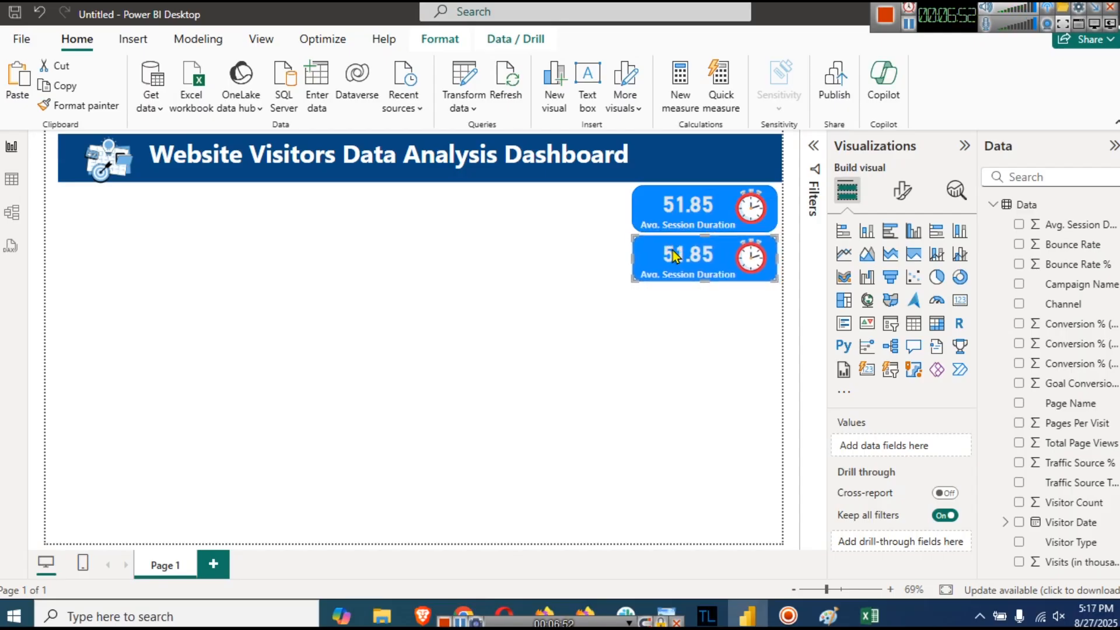
left_click(694, 336)
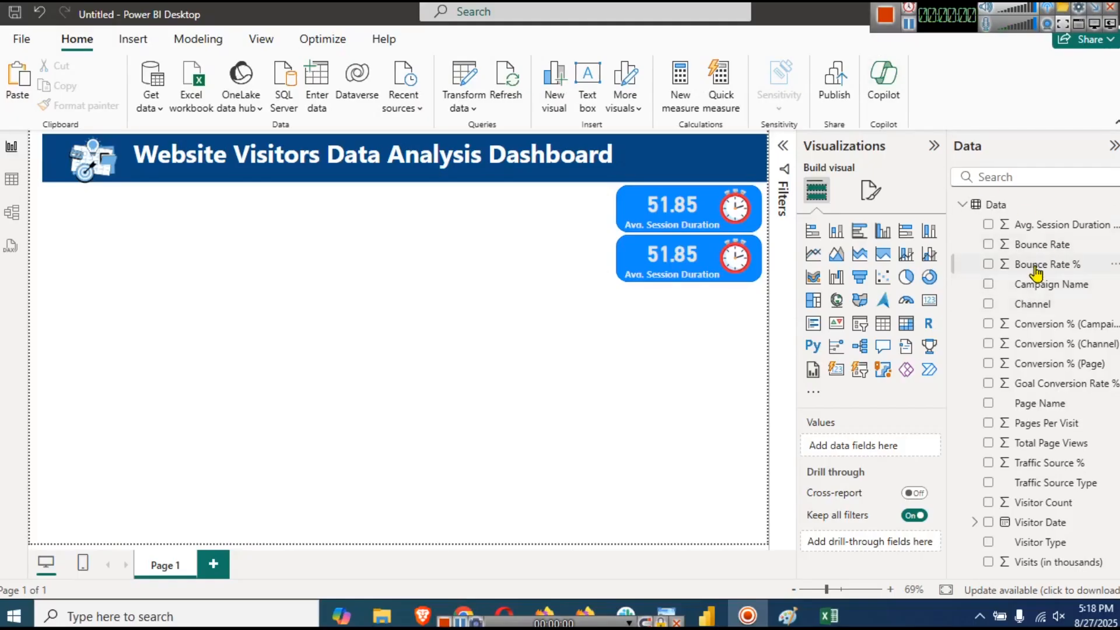
- Replace the second card's field with Bounce Rate %, averaged to show 60.38
left_click(1035, 268)
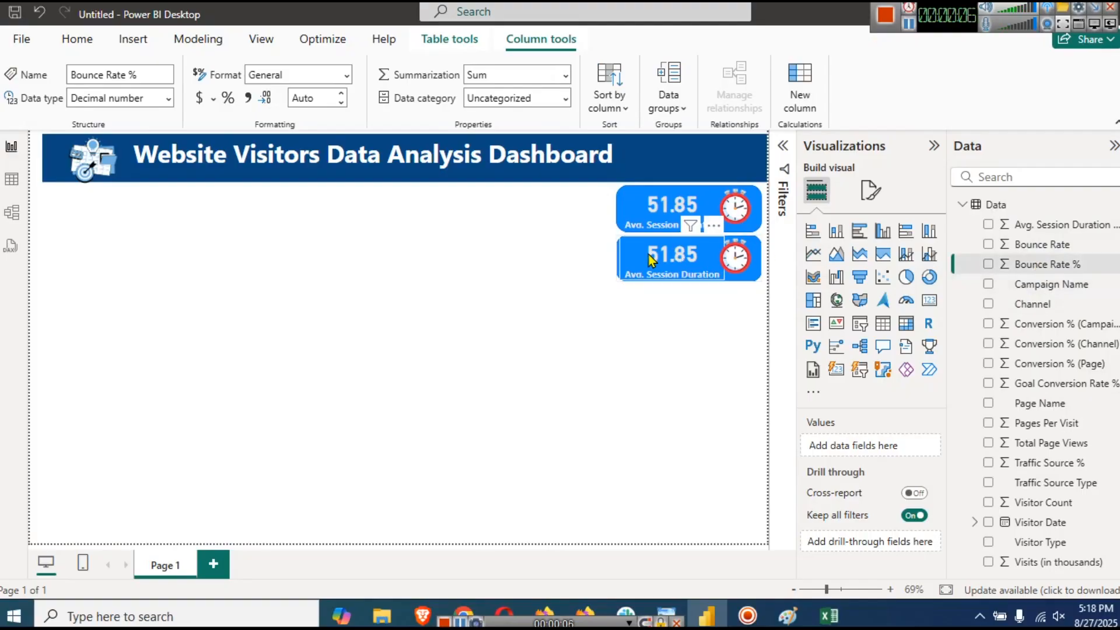
left_click(671, 263)
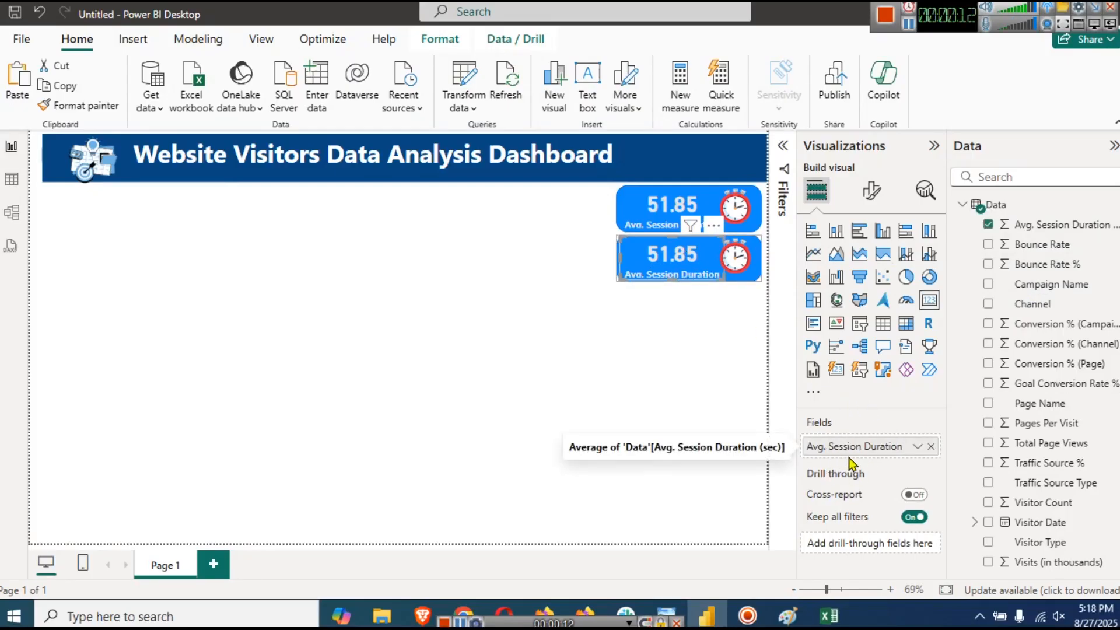
left_click(931, 446)
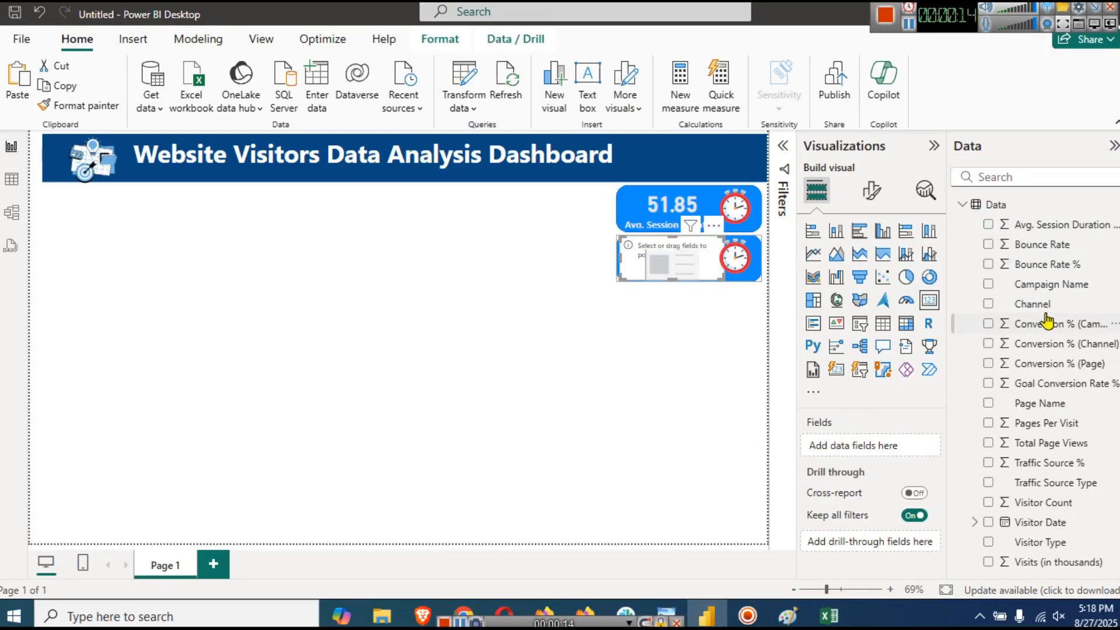
left_click_drag(1041, 265, 868, 450)
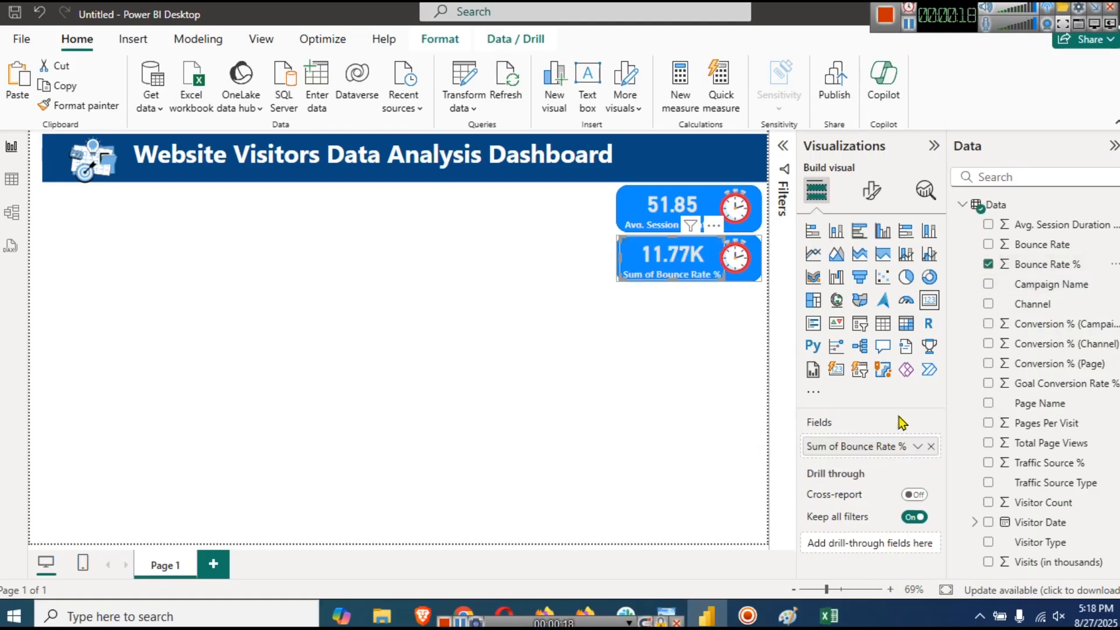
left_click(917, 448)
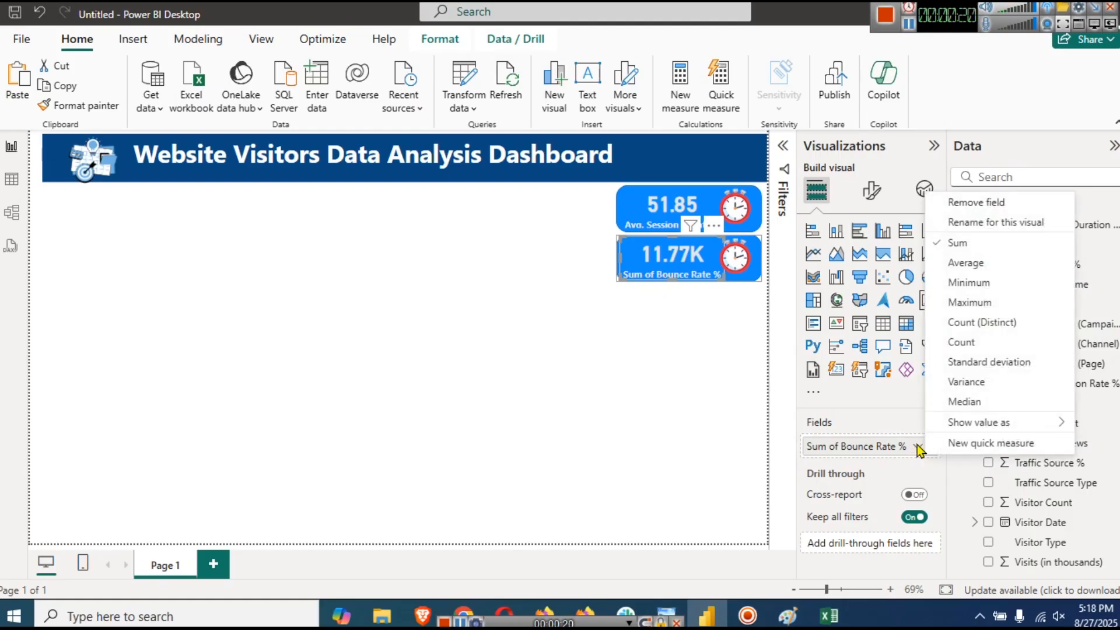
left_click(962, 262)
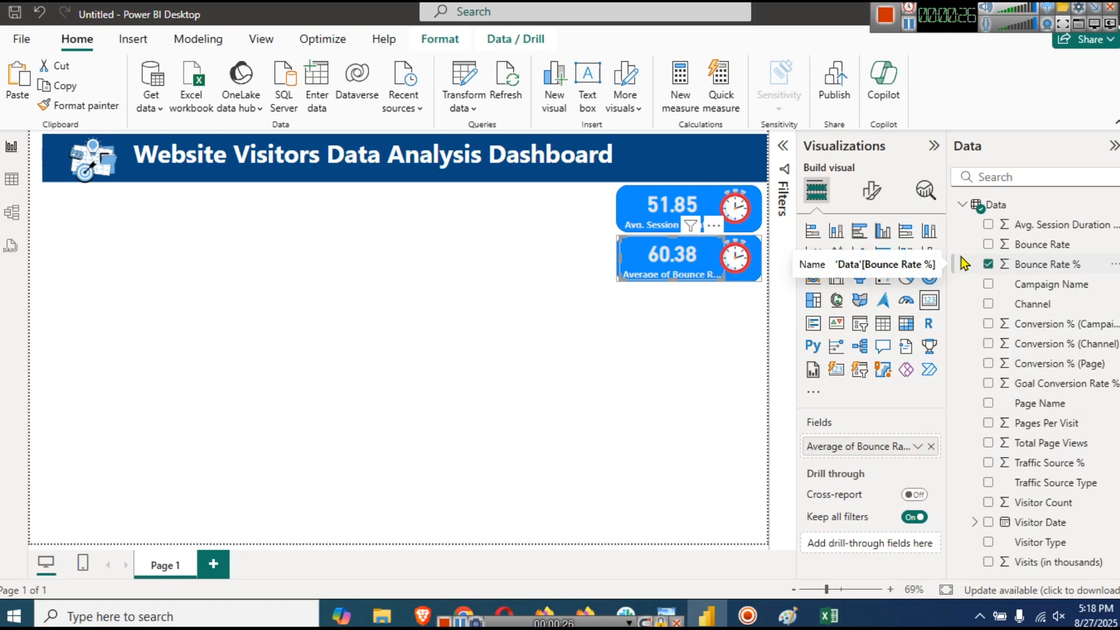
- Rename the field on this card to 'Avg Bounce Rate %'
left_click(917, 446)
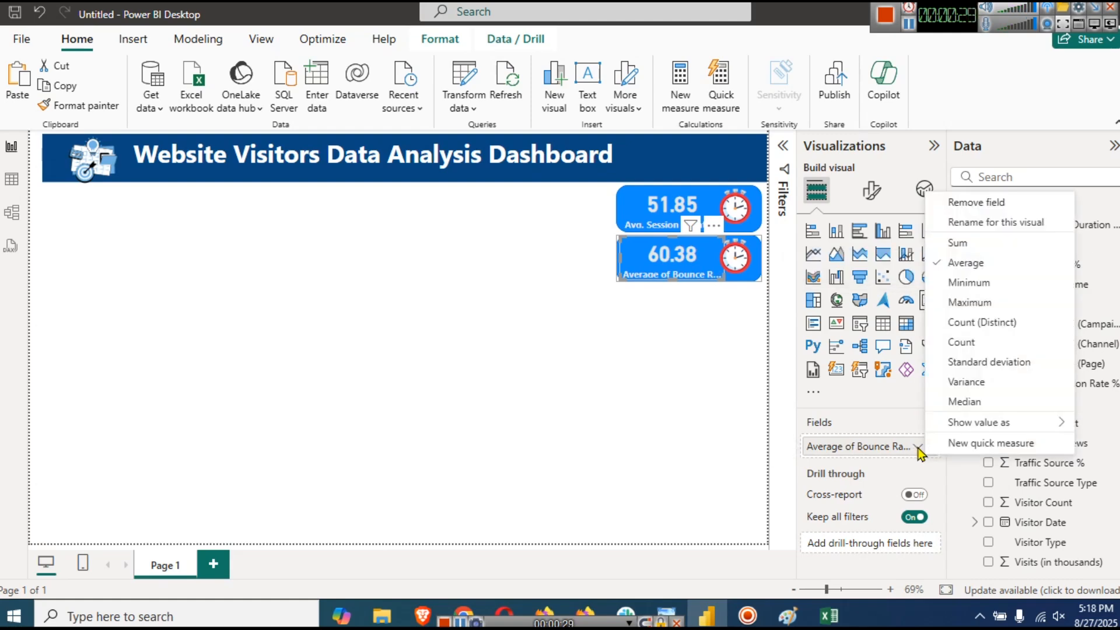
left_click(982, 222)
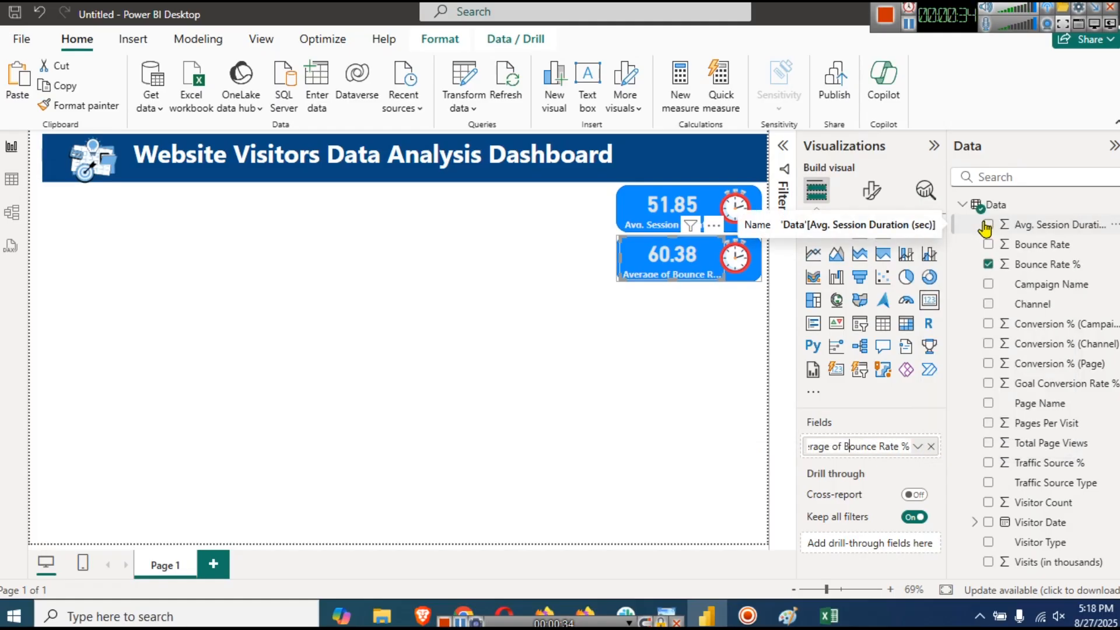
key("BackSpace")
key("BackSpace")
key("BackSpace")
key("BackSpace")
key("BackSpace")
key("BackSpace")
key("BackSpace")
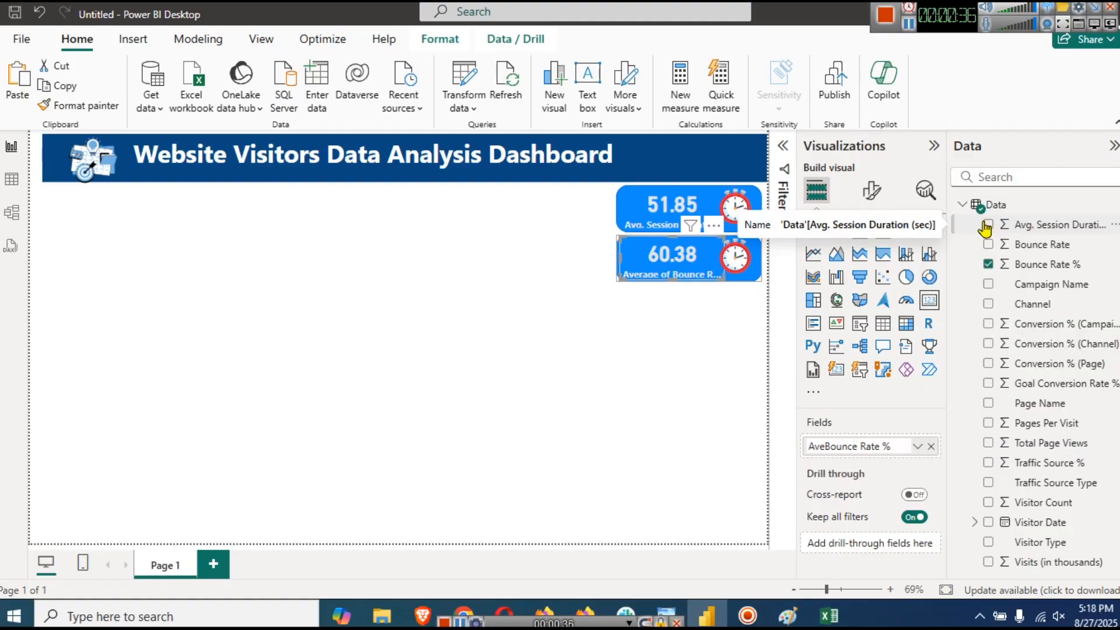
type("g")
key("Return")
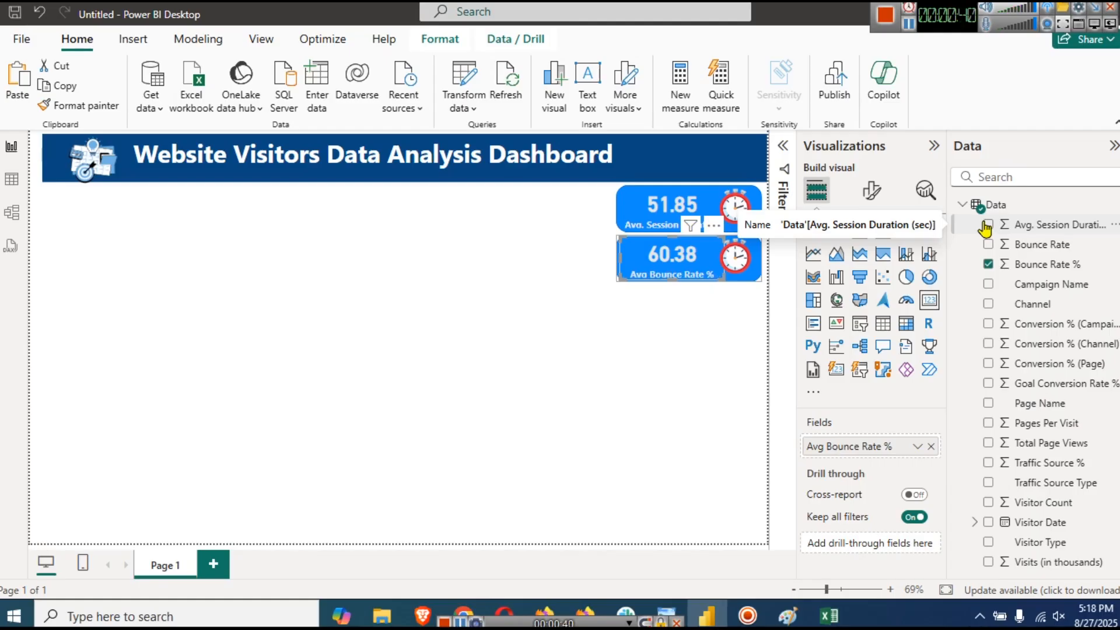
left_click(741, 263)
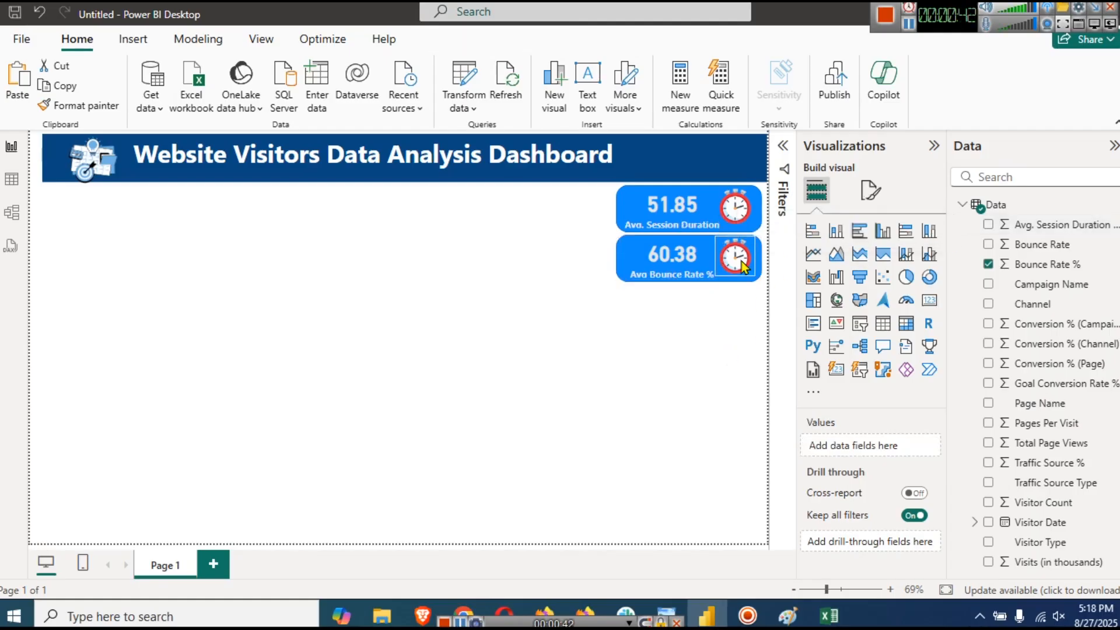
- Delete the stopwatch image from the Bounce Rate card
left_click(741, 261)
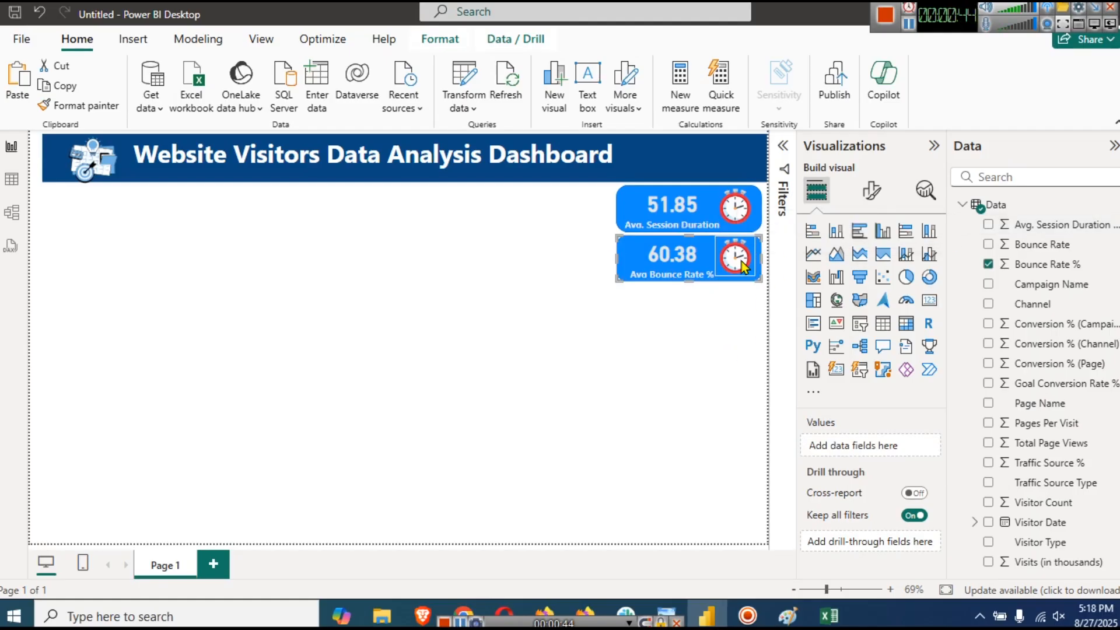
left_click(740, 261)
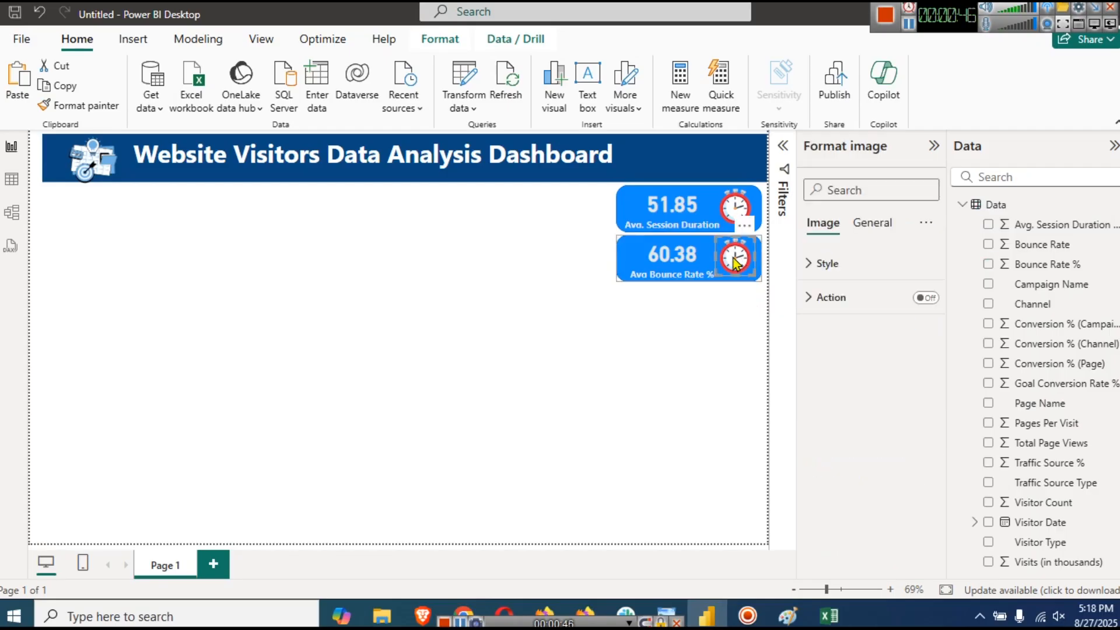
key("Delete")
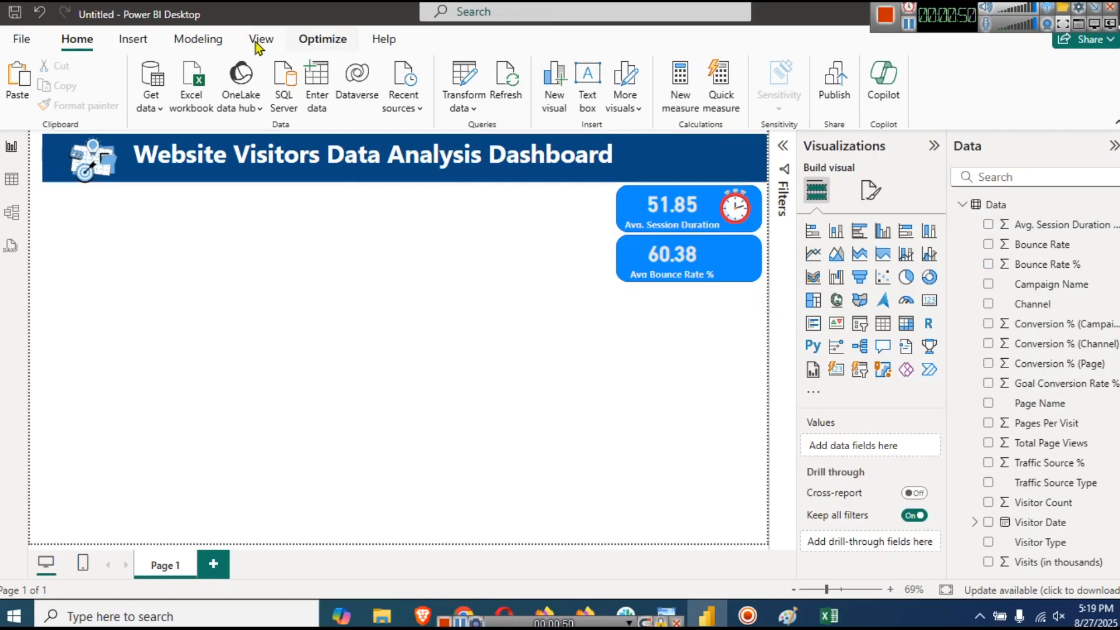
- Insert chart icon file 6, shrink it onto the Bounce Rate card, then paste another card copy
left_click(133, 39)
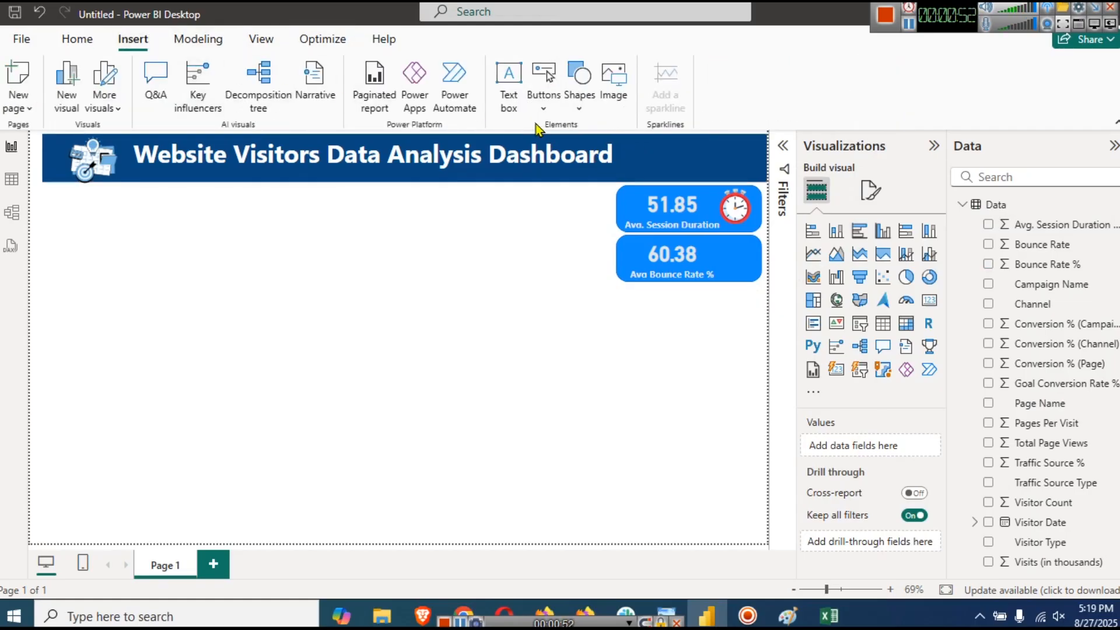
left_click(611, 93)
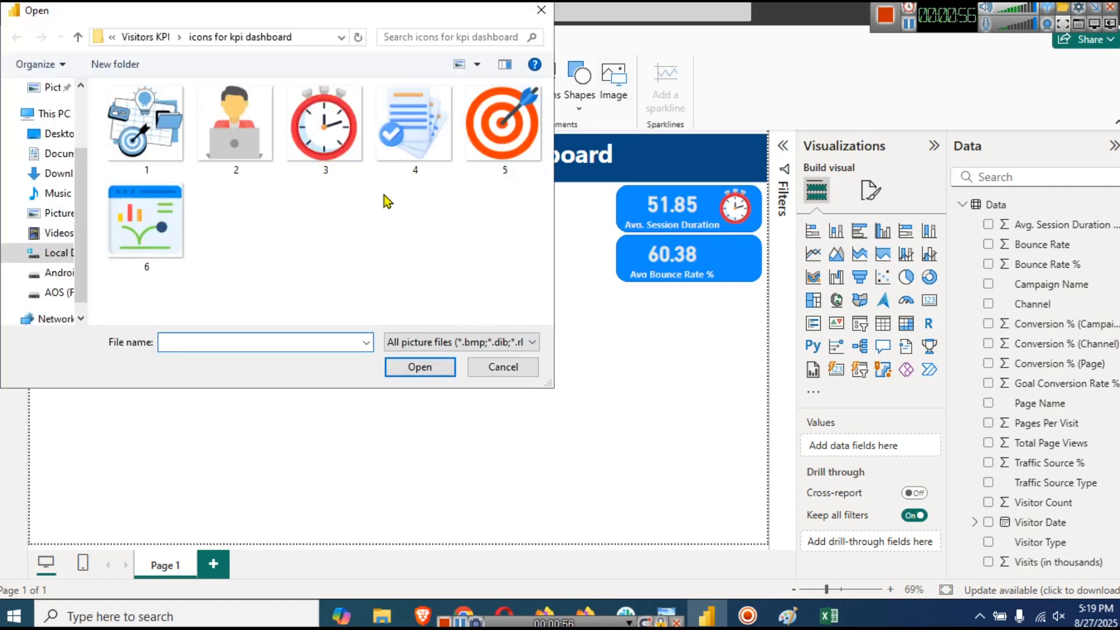
left_click(175, 229)
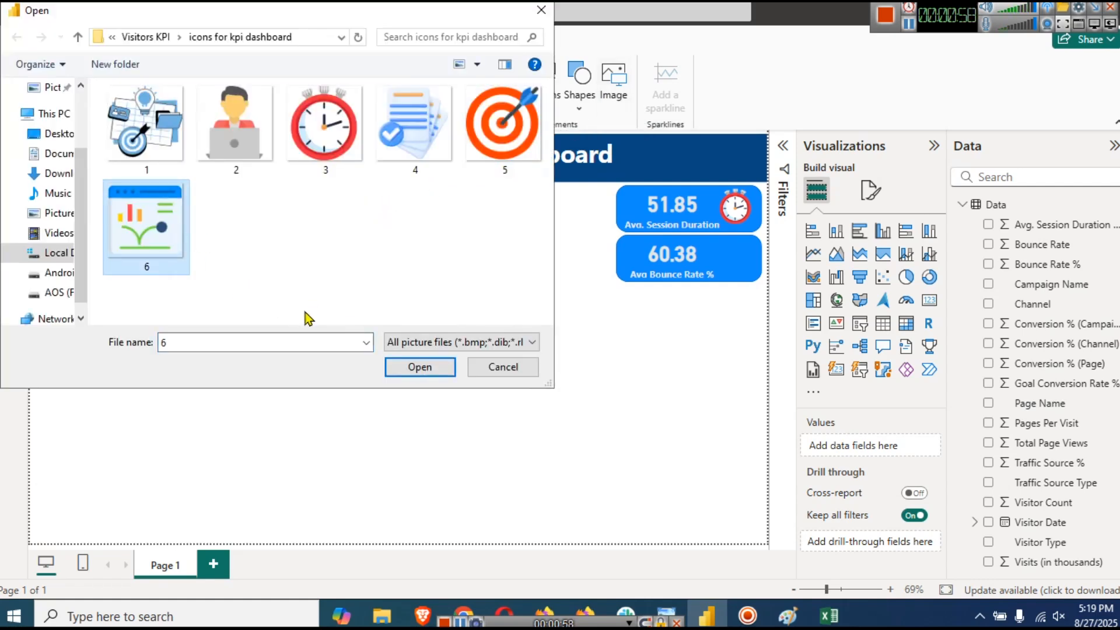
left_click(410, 362)
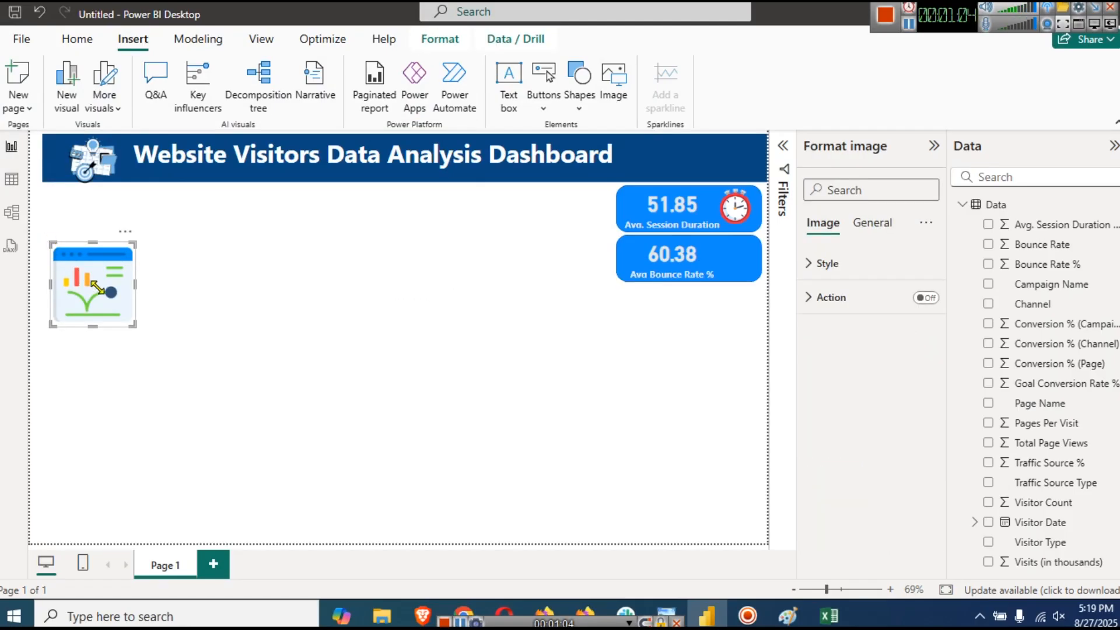
left_click_drag(102, 291, 103, 293)
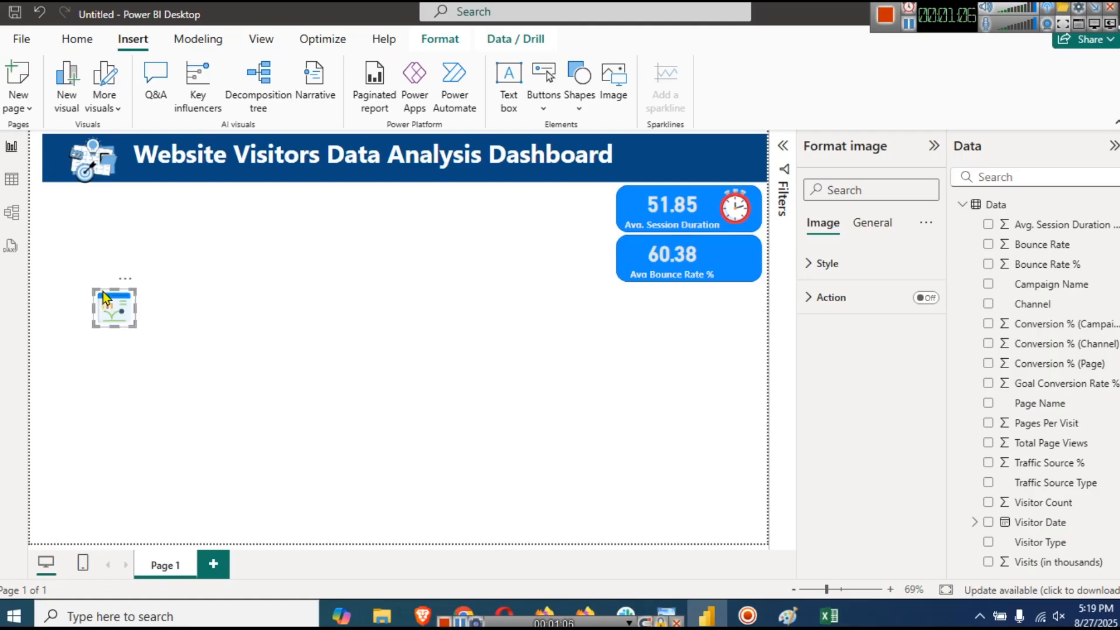
left_click_drag(108, 307, 730, 259)
left_click(723, 373)
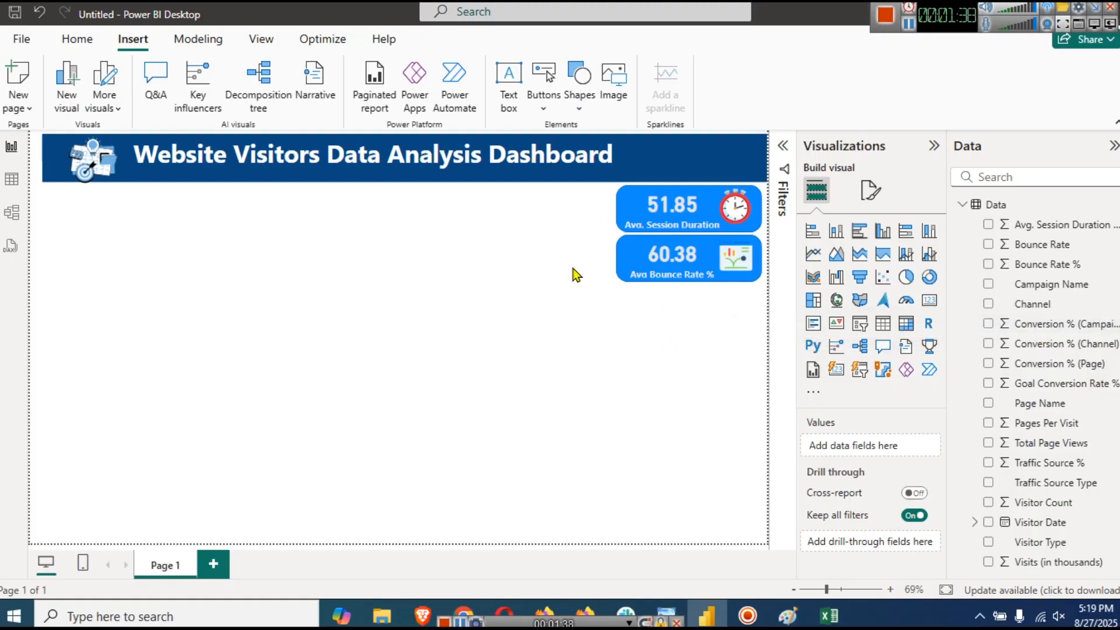
key("ctrl+v")
- Place the copied card below the Bounce Rate card and select its value visual
left_click_drag(639, 207, 633, 303)
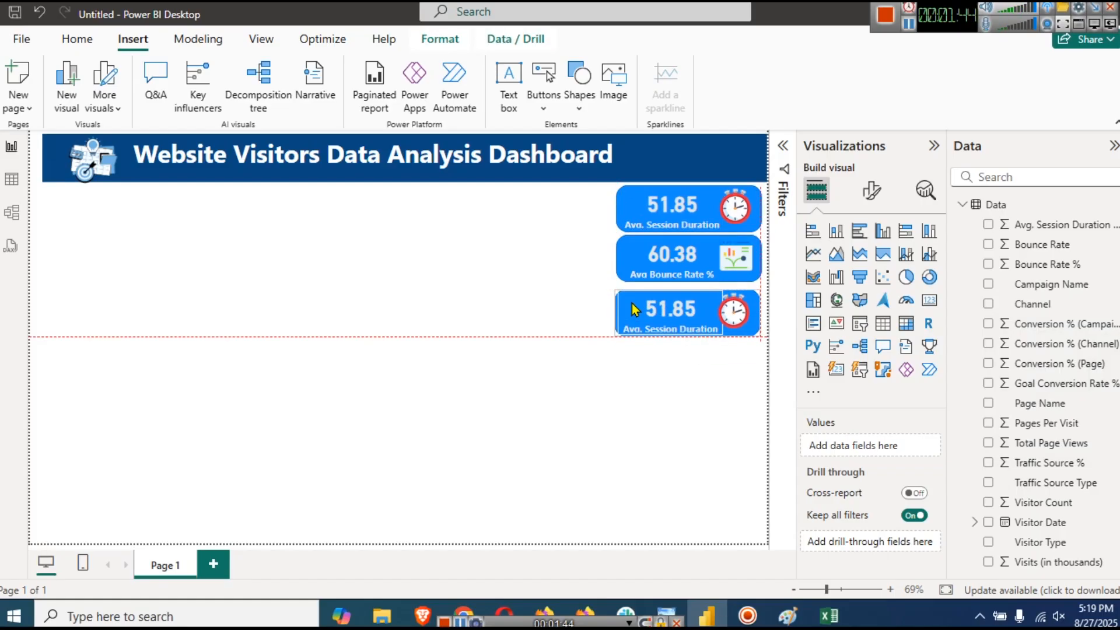
left_click(627, 251)
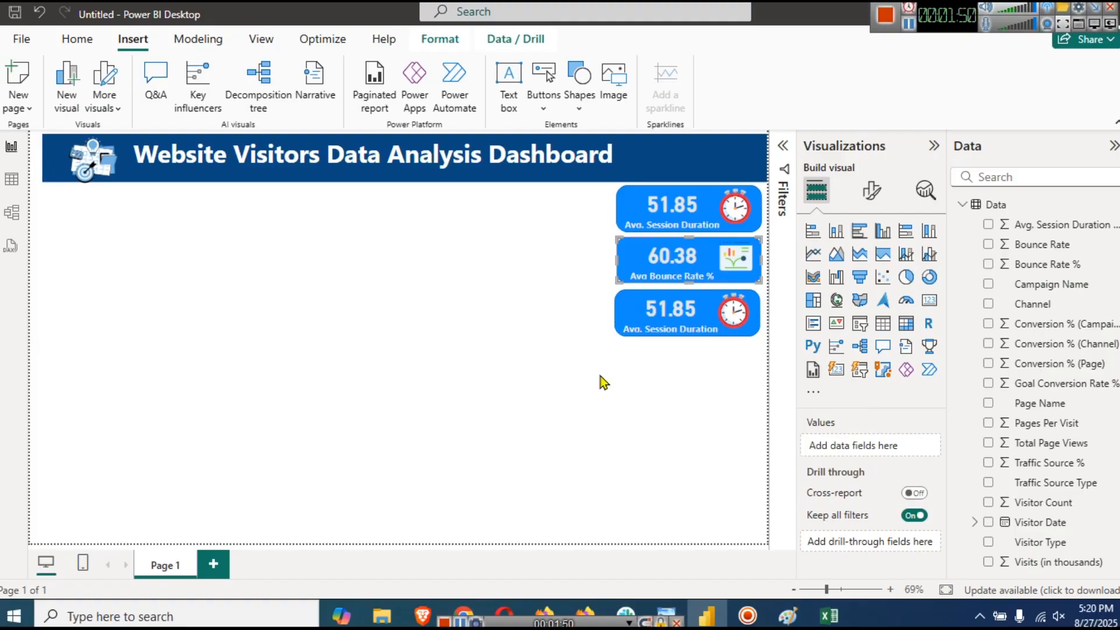
left_click(669, 310)
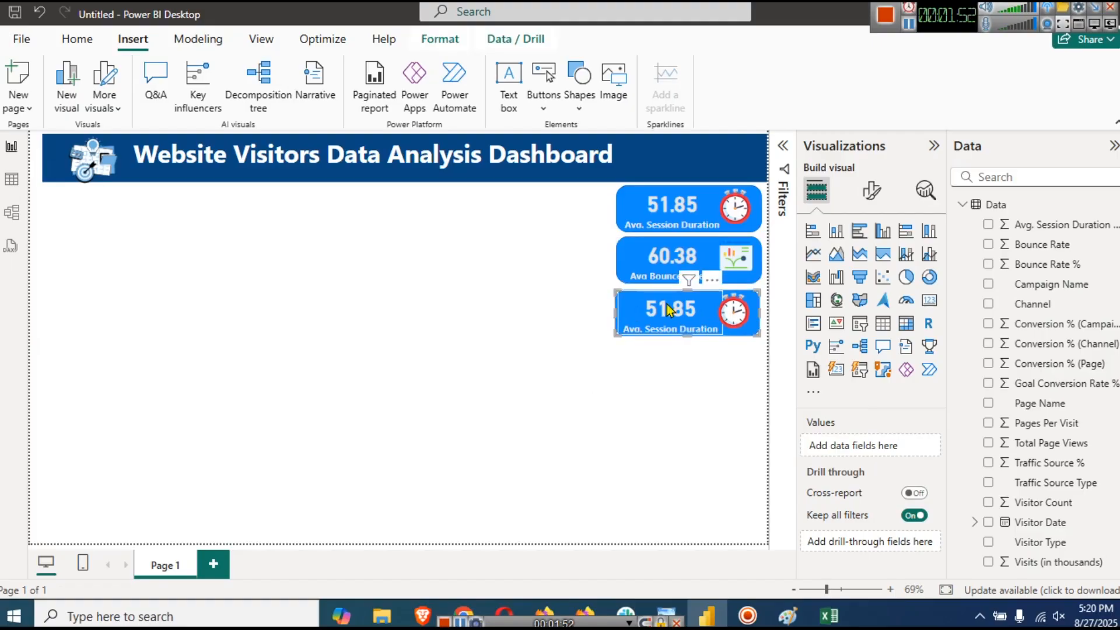
left_click(668, 305)
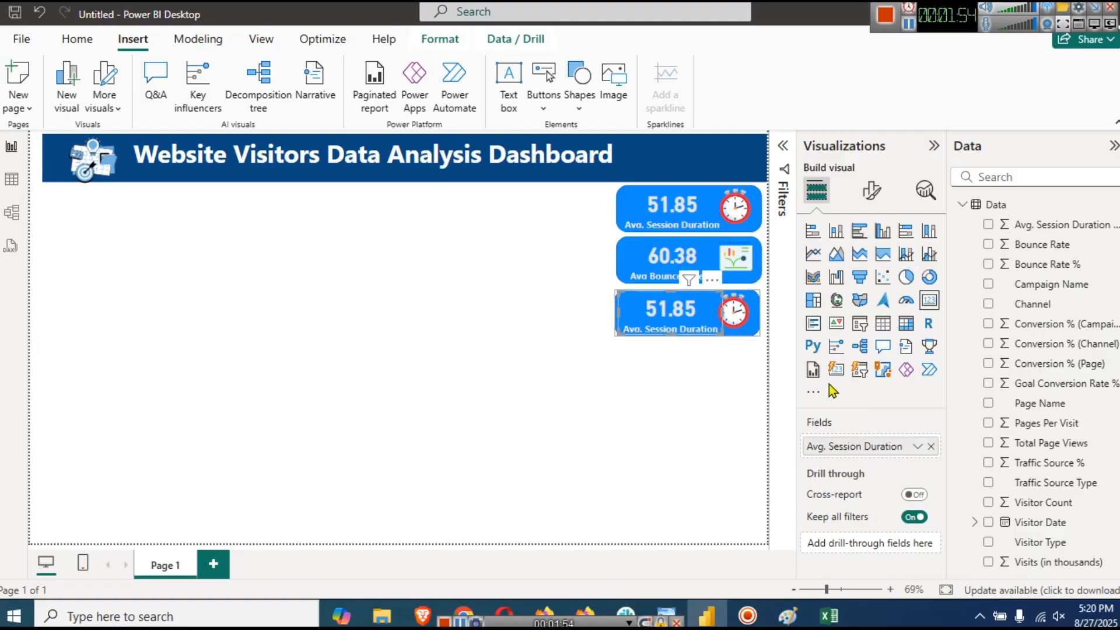
- Replace Avg. Session Duration on the third card with the average of Conversion % (Campaign)
left_click(931, 449)
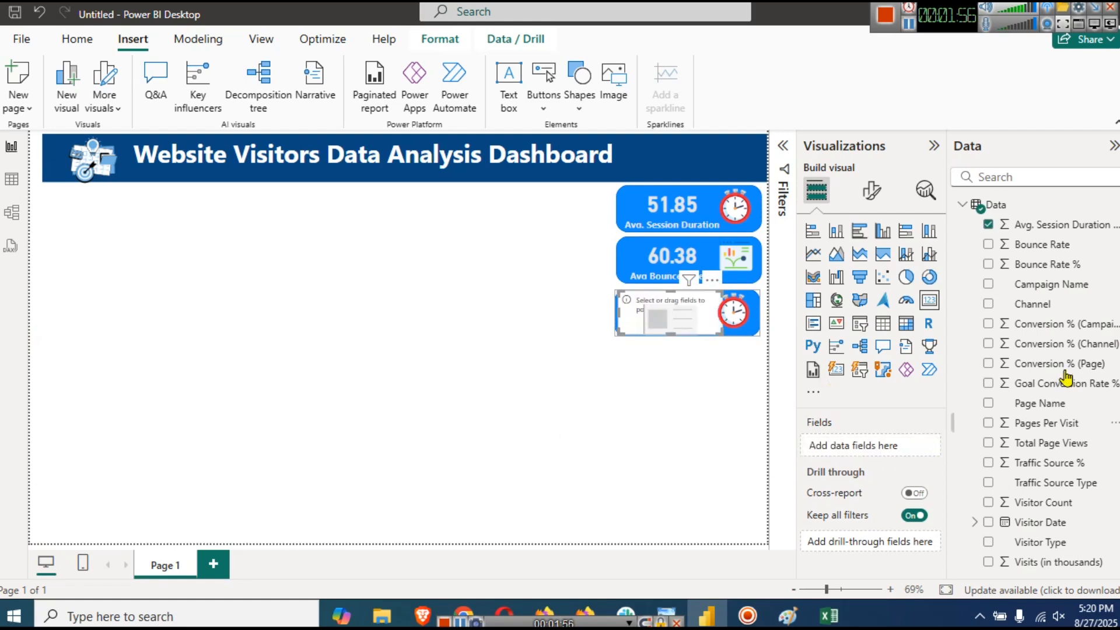
left_click_drag(1026, 324, 865, 450)
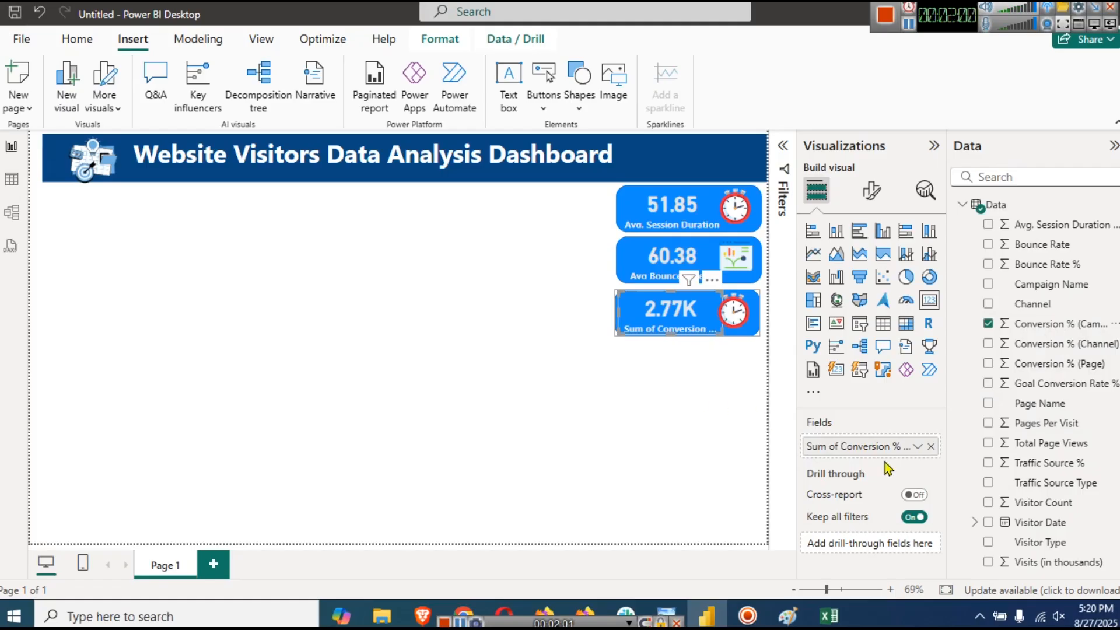
left_click(915, 447)
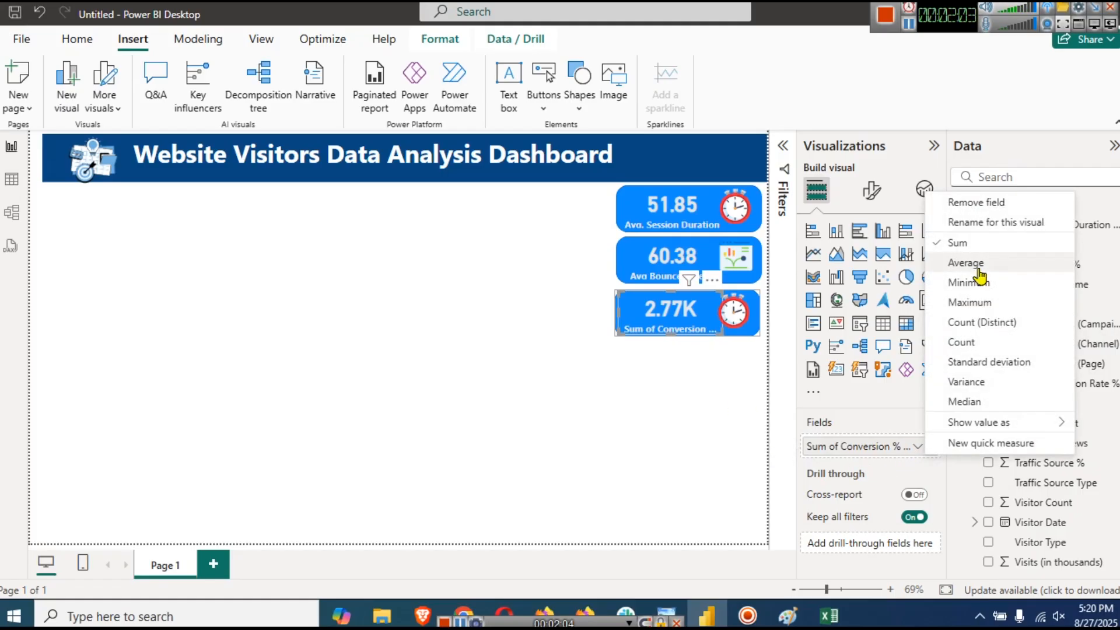
left_click(966, 263)
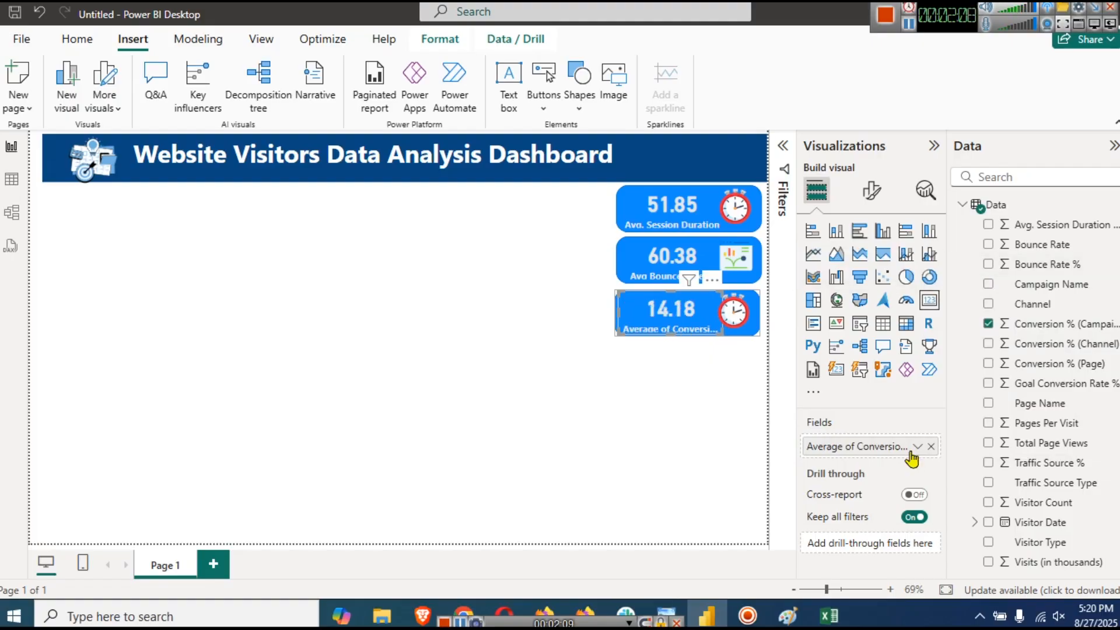
- Rename the third card's field label from 'Average of Conversion %' to 'Avg. Conversion %'
left_click(917, 447)
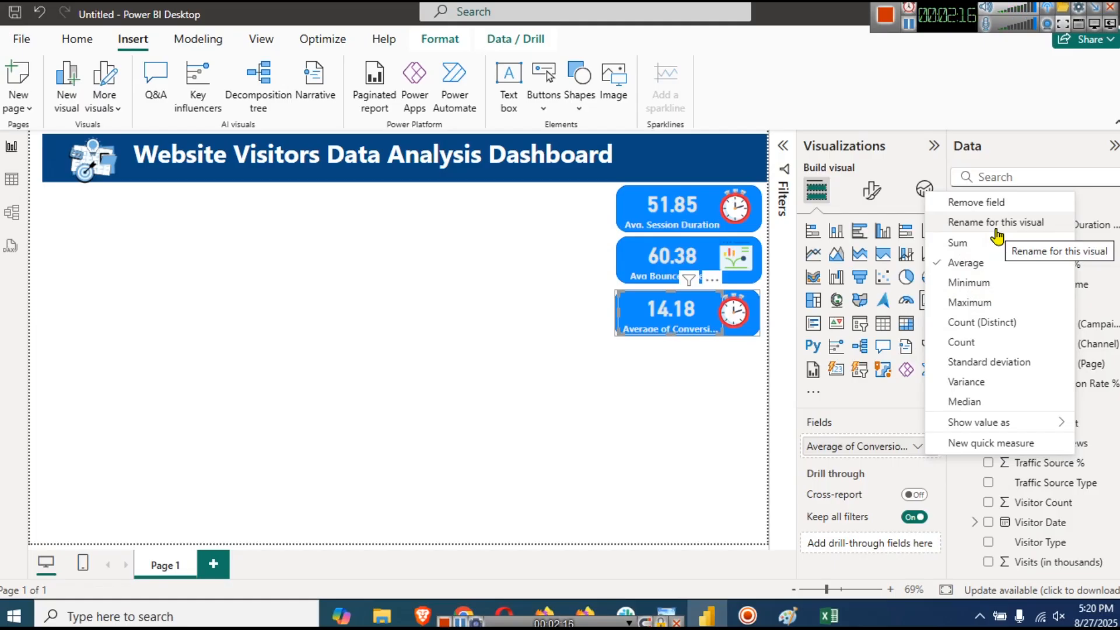
left_click(996, 229)
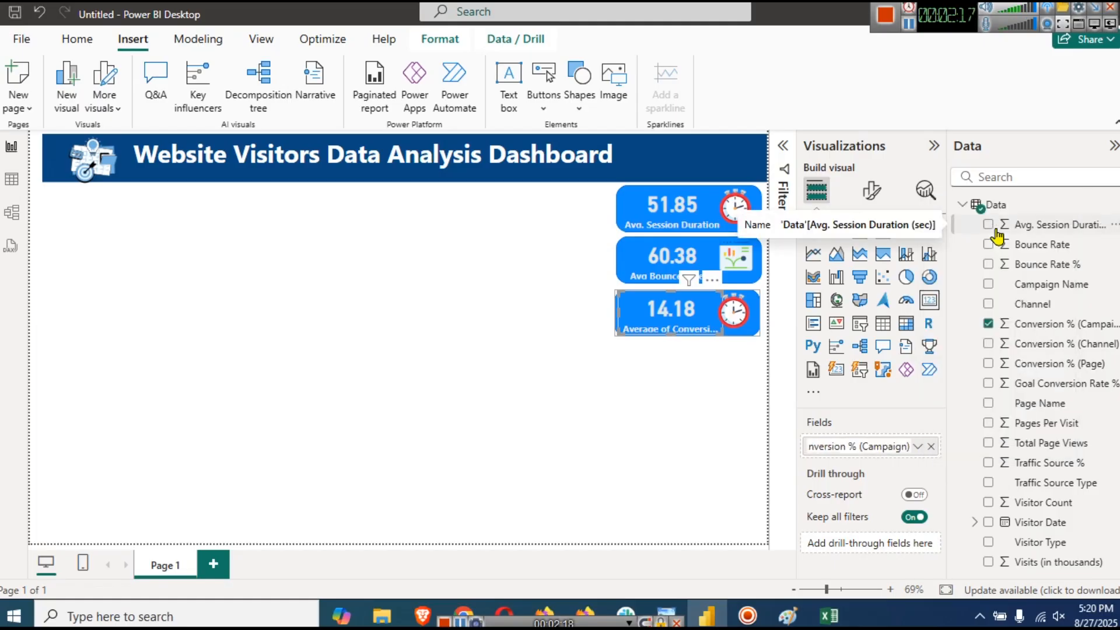
key("Left")
key("Left")
key("Left")
key("Left")
key("Left")
key("Left")
key("Left")
key("Left")
key("Left")
key("Left")
key("Left")
key("Left")
key("Left")
key("Left")
key("Left")
key("Left")
key("Left")
key("Left")
key("Left")
key("Left")
key("shift+Right")
key("shift+Right")
key("shift+Right")
key("shift+Right")
key("shift+Right")
key("shift+Right")
key("shift+Right")
key("shift+Right")
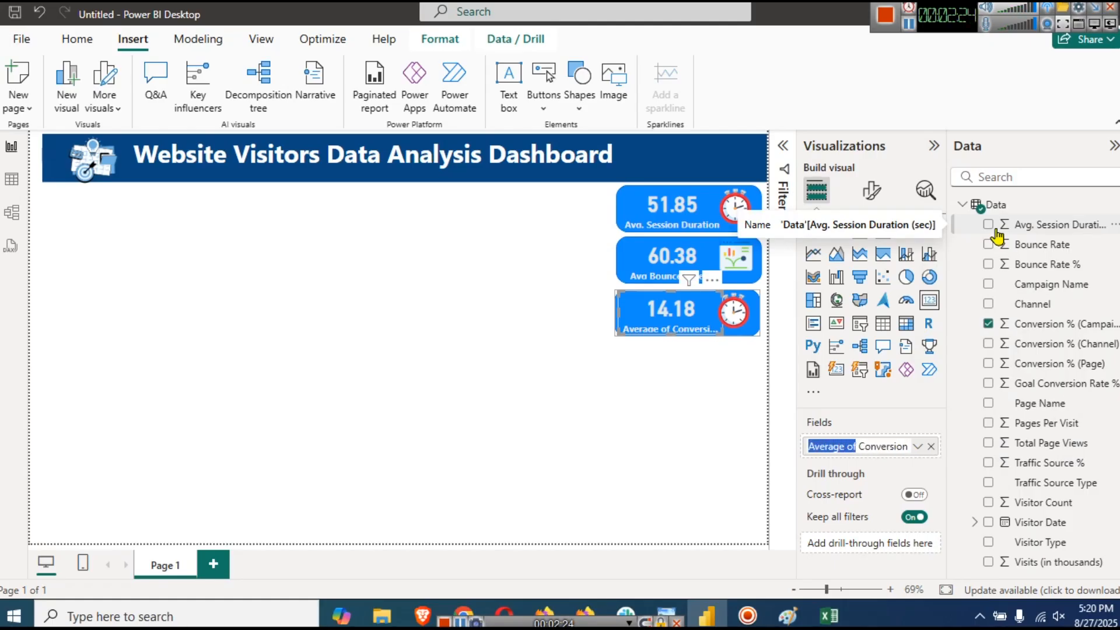
type("Avg.")
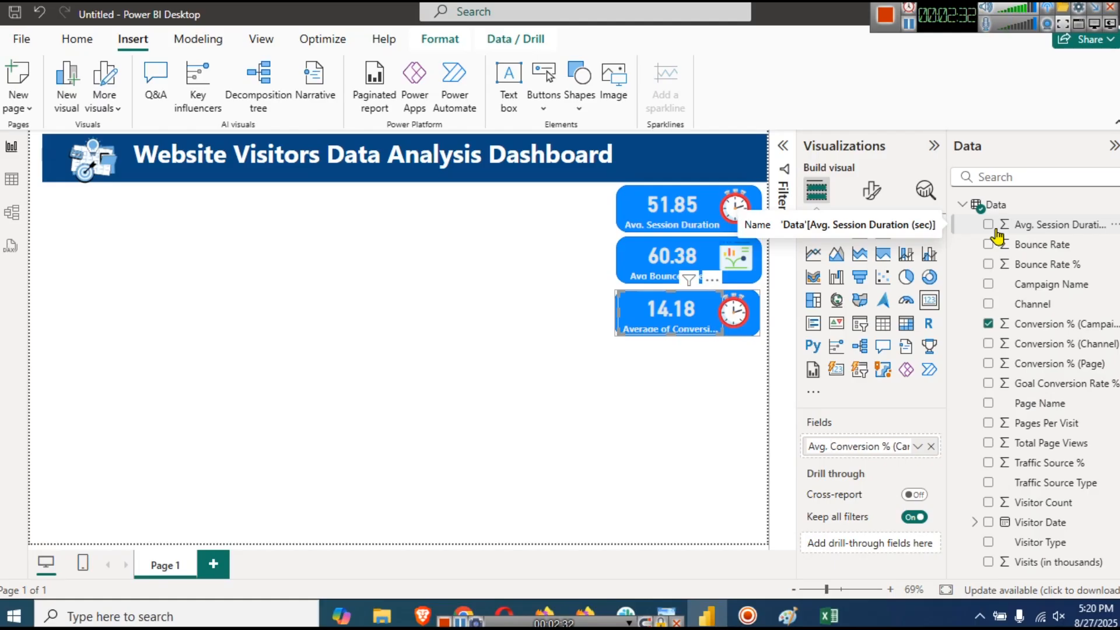
key("Return")
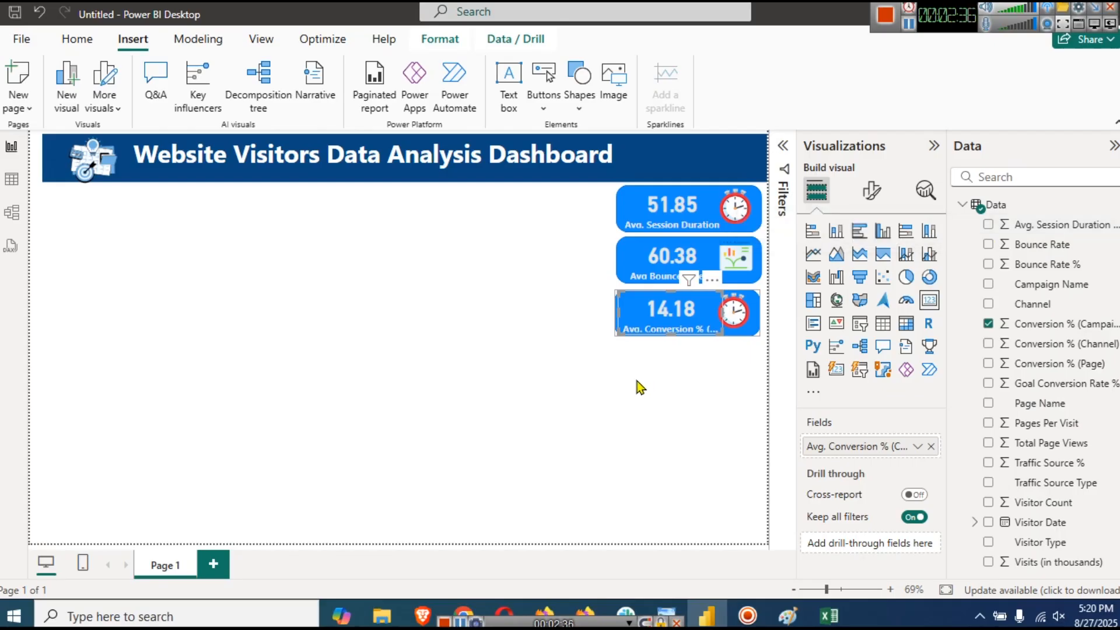
left_click(640, 387)
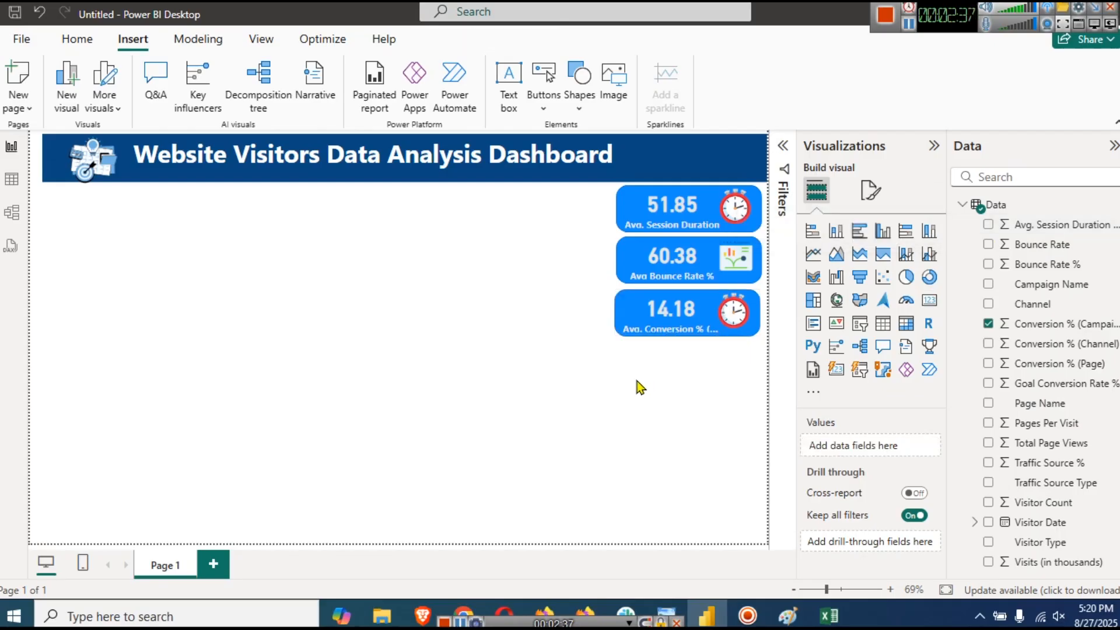
- Replace the third card's clock icon with the target picture, shrunk to sit beside 14.18
left_click(746, 311)
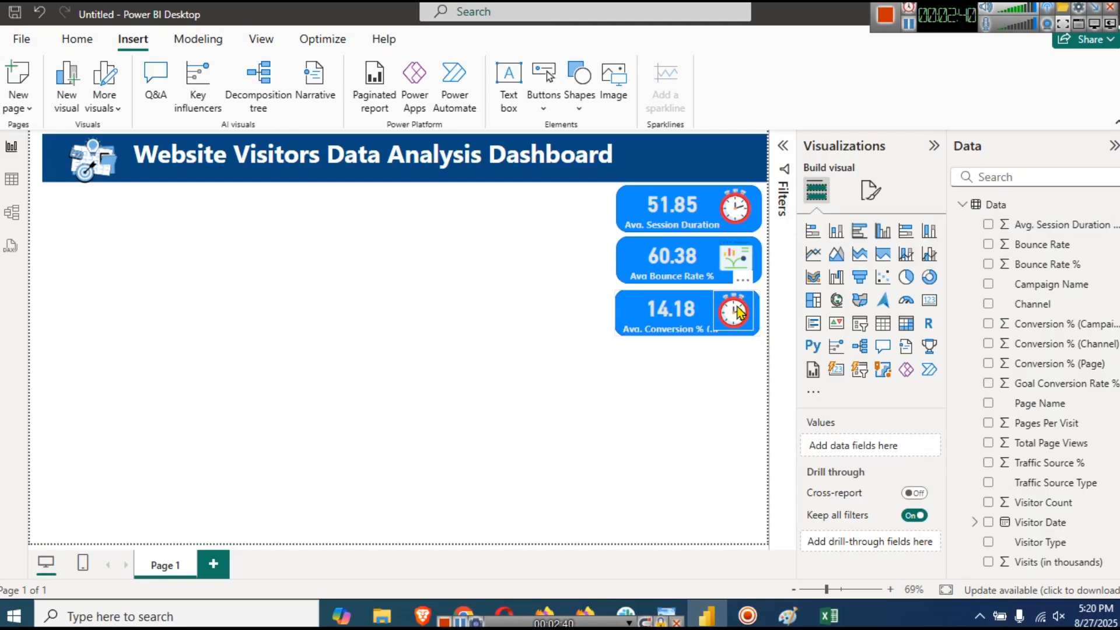
key("Delete")
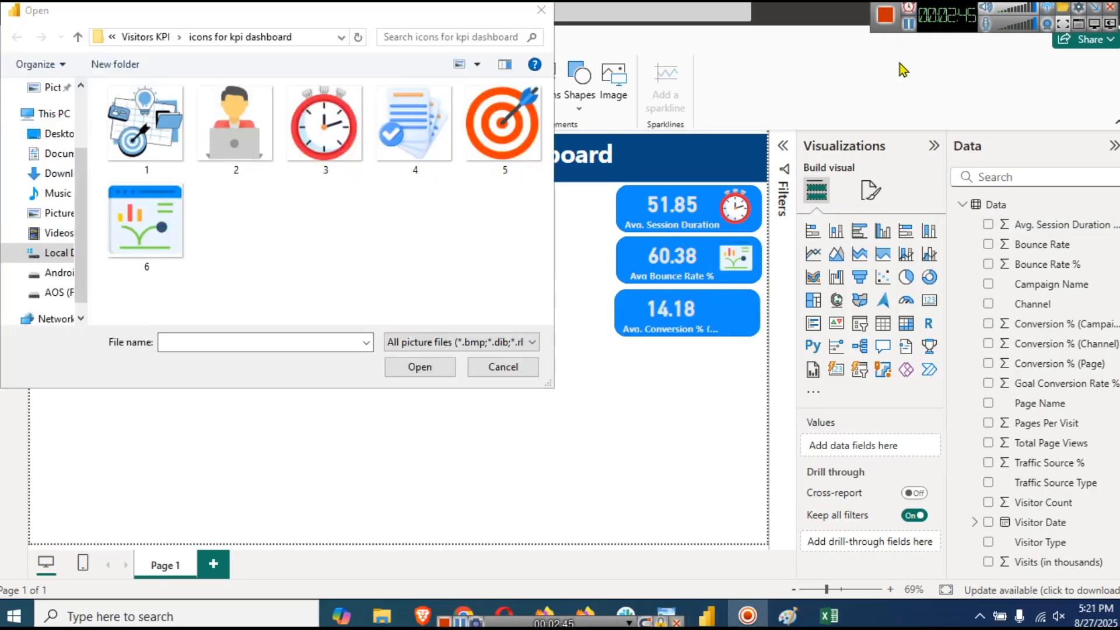
left_click(534, 124)
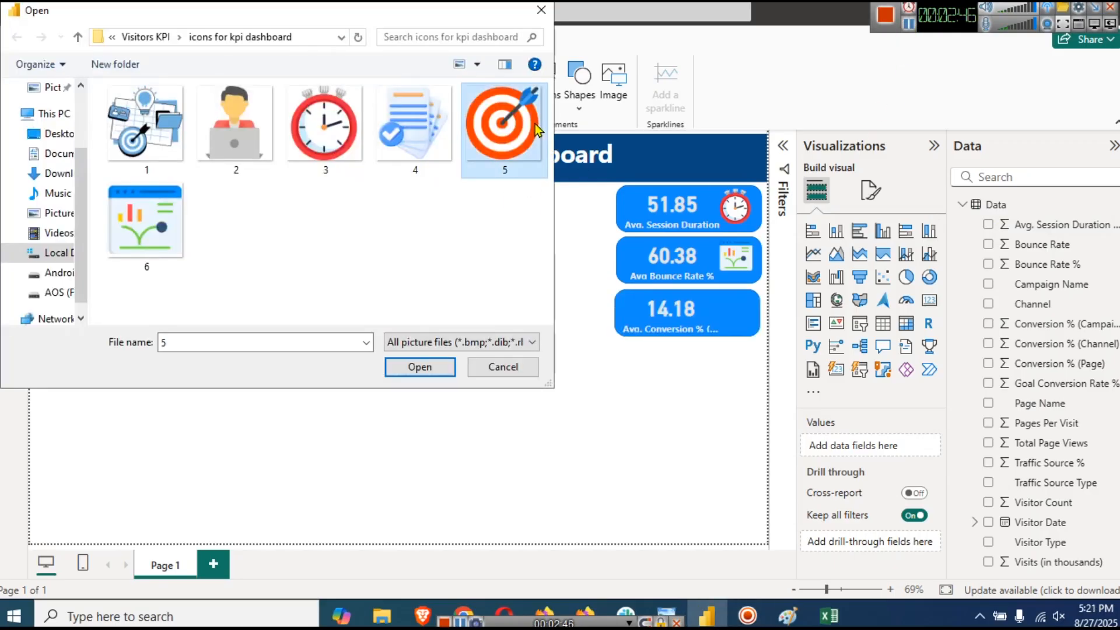
left_click(418, 376)
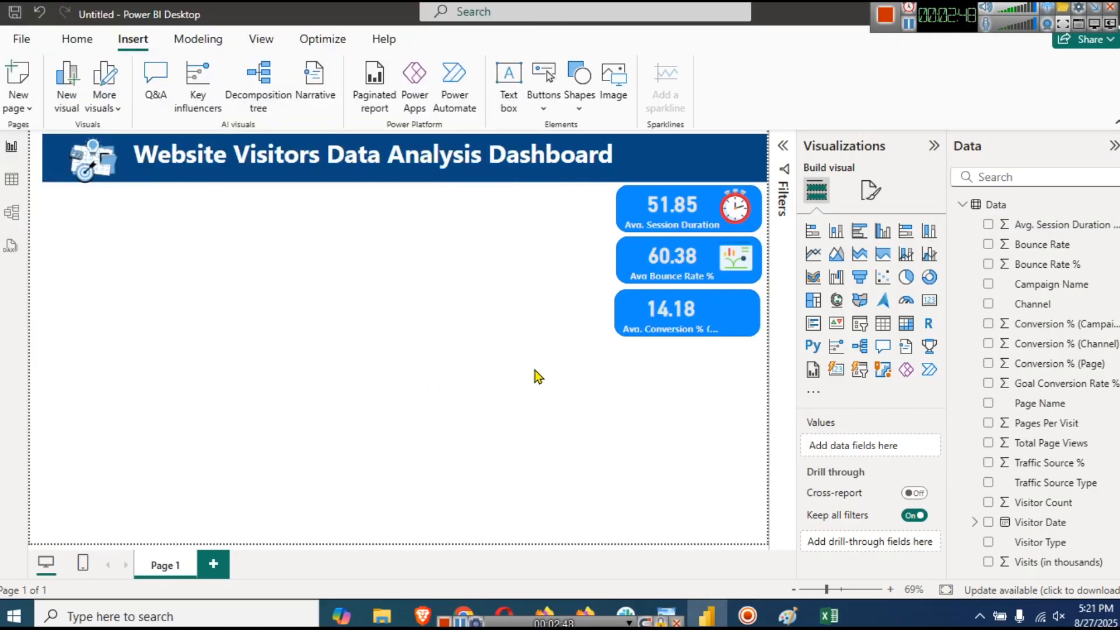
left_click_drag(100, 371, 700, 309)
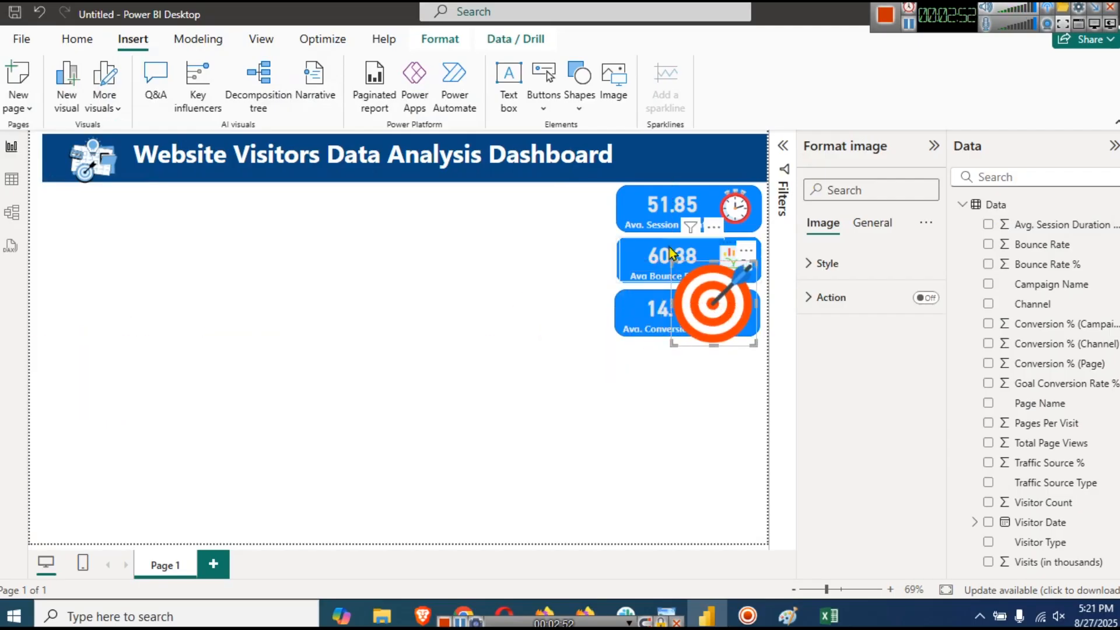
left_click_drag(674, 261, 739, 317)
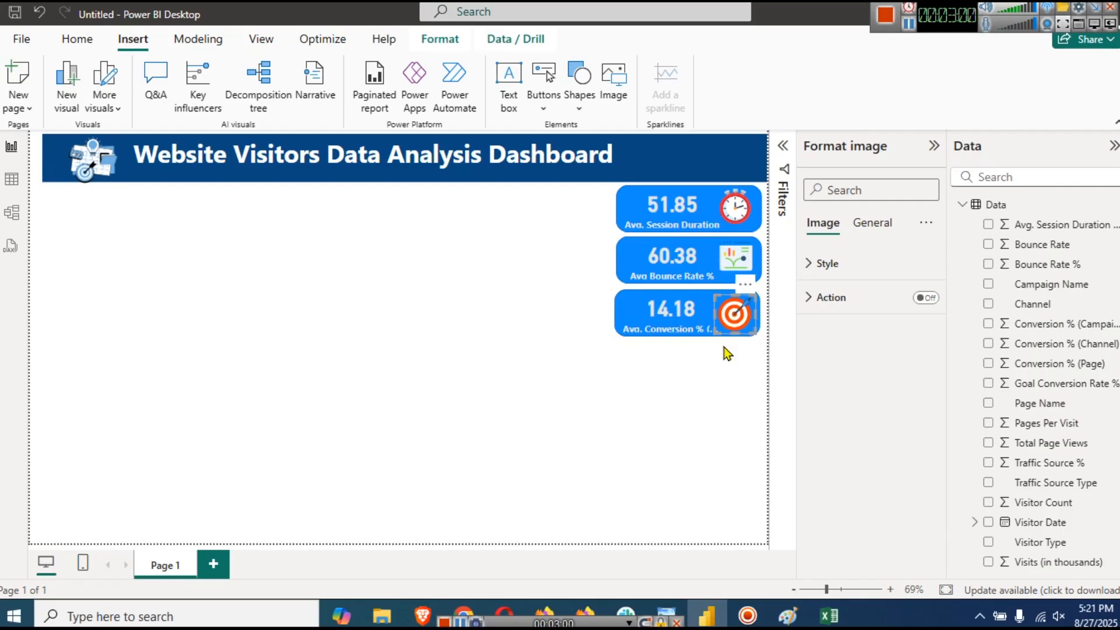
left_click(736, 405)
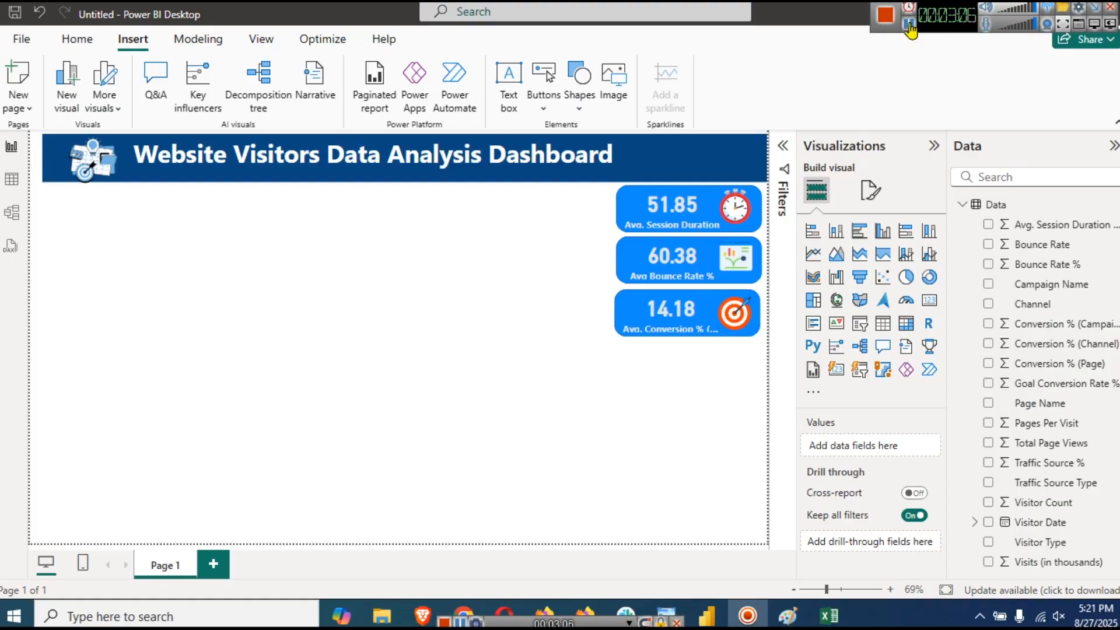
- Swap the fourth card's Avg. Conversion % for the sum of Total Page Views
left_click(908, 24)
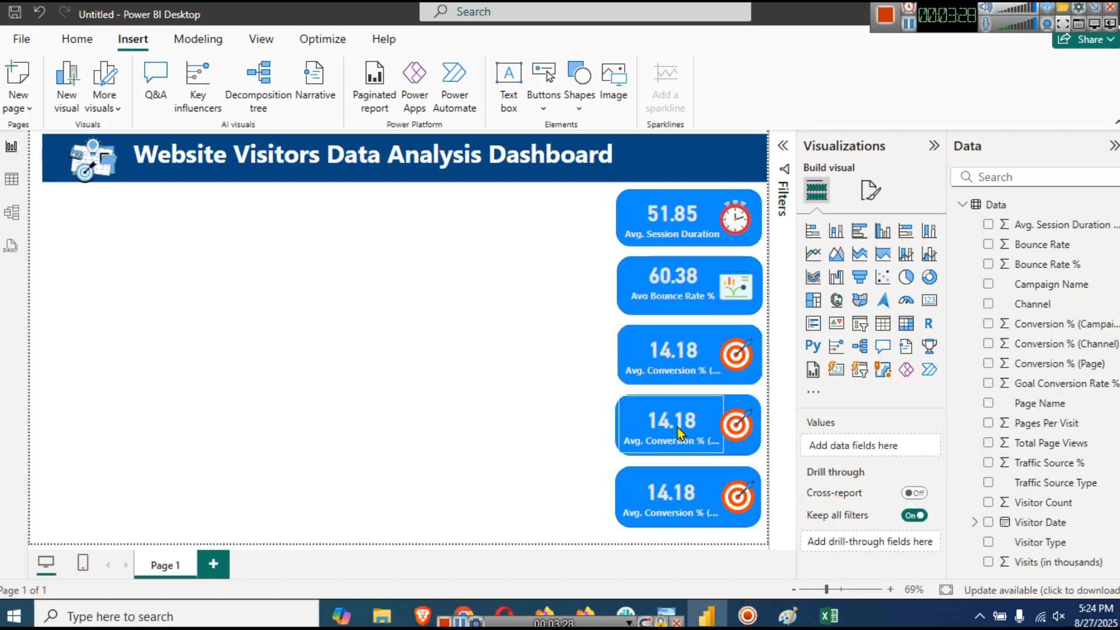
left_click(679, 432)
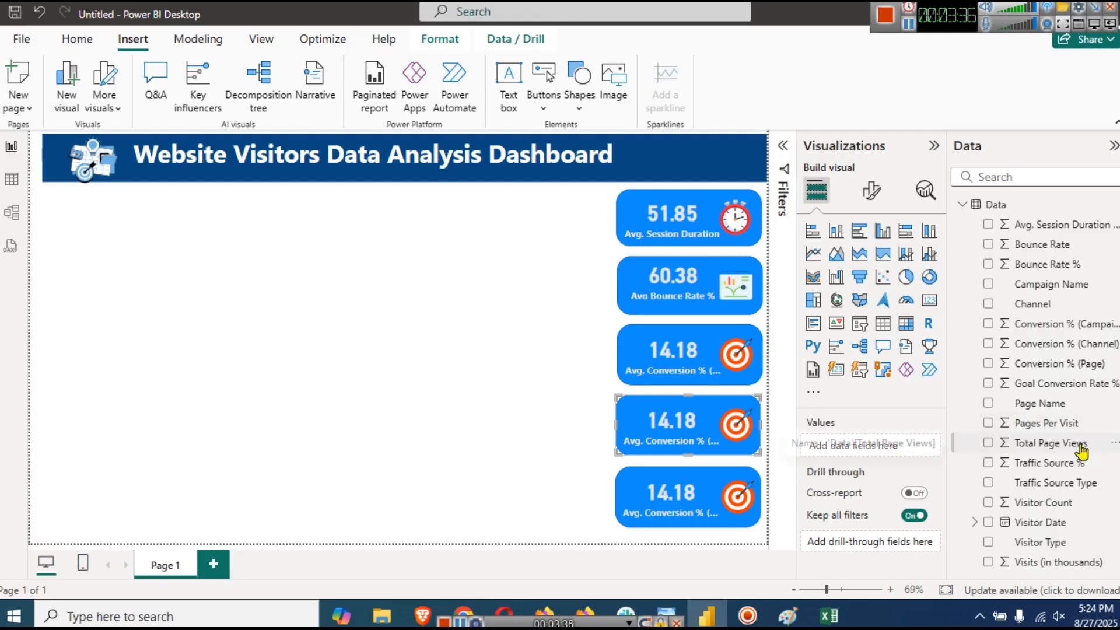
left_click(671, 438)
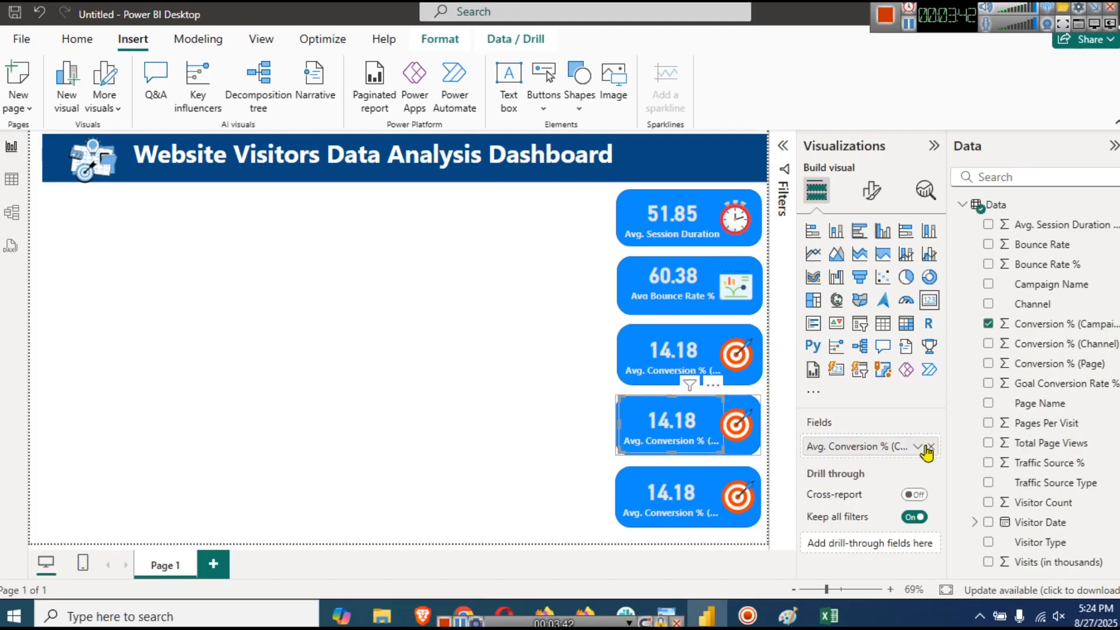
left_click(930, 447)
left_click_drag(1030, 443, 872, 447)
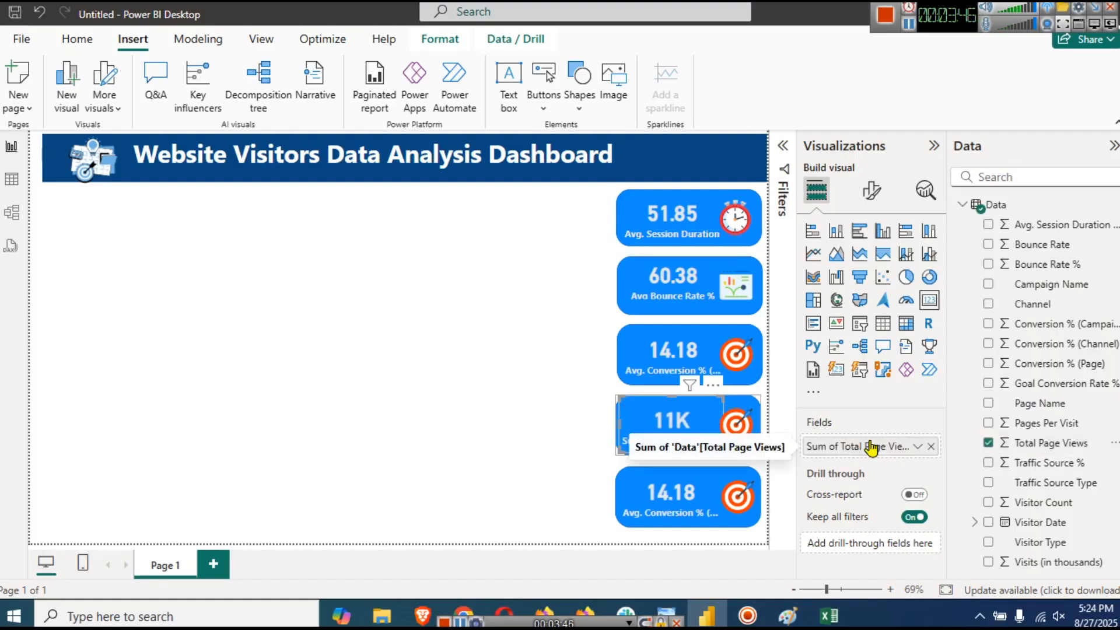
left_click(918, 446)
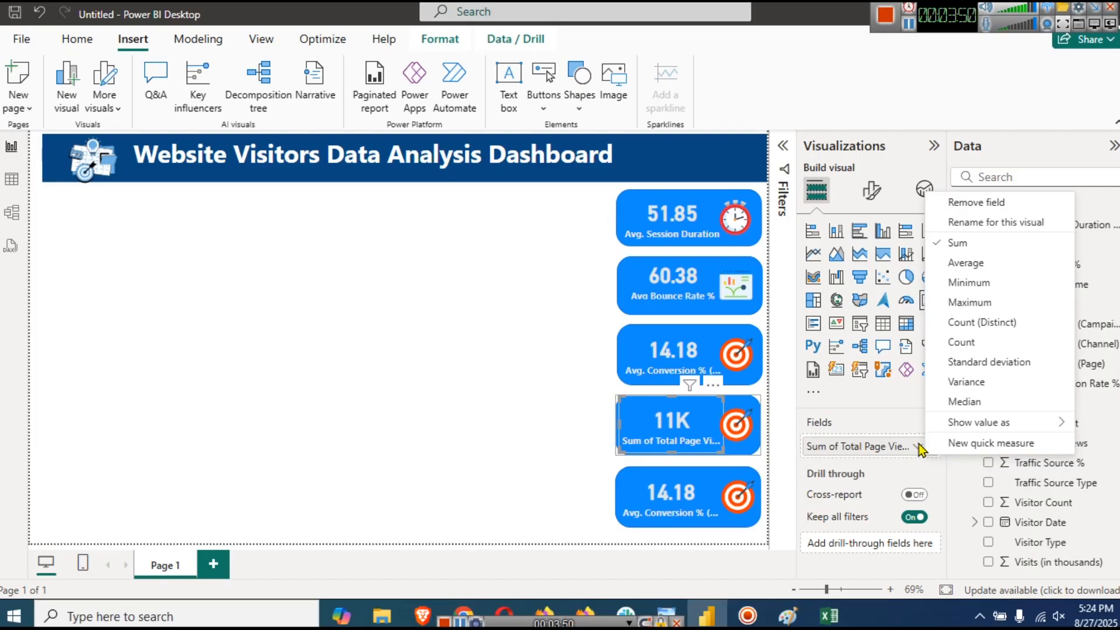
left_click(963, 237)
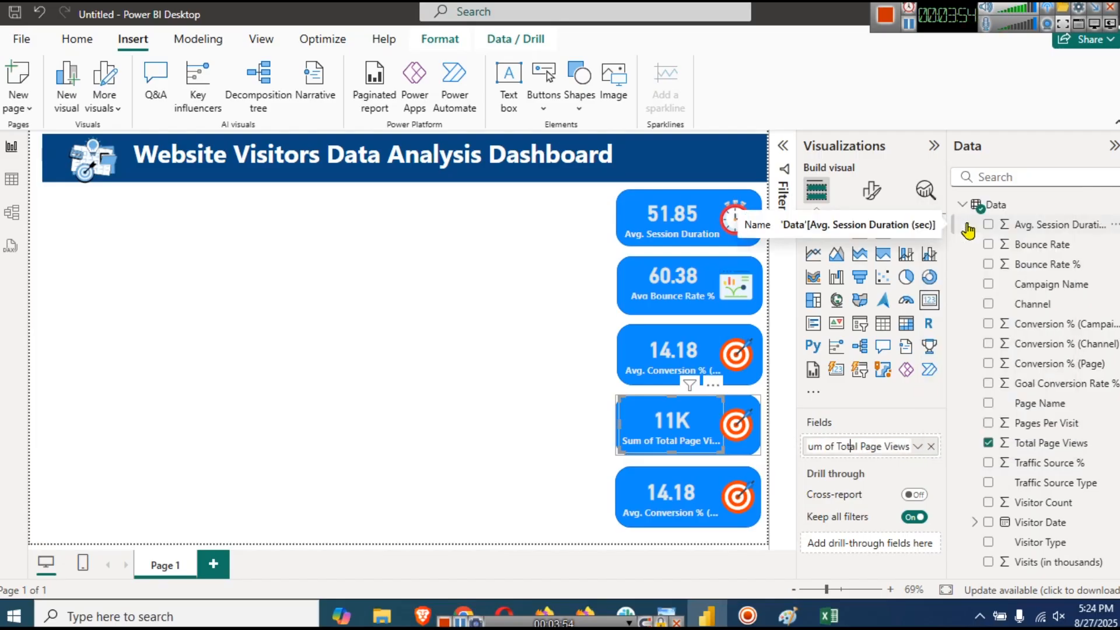
- Shorten the fourth card's label to 'Total Page Views', dropping the 'Sum of' prefix
key("BackSpace")
key("BackSpace")
key("BackSpace")
key("BackSpace")
key("BackSpace")
key("BackSpace")
key("BackSpace")
key("Return")
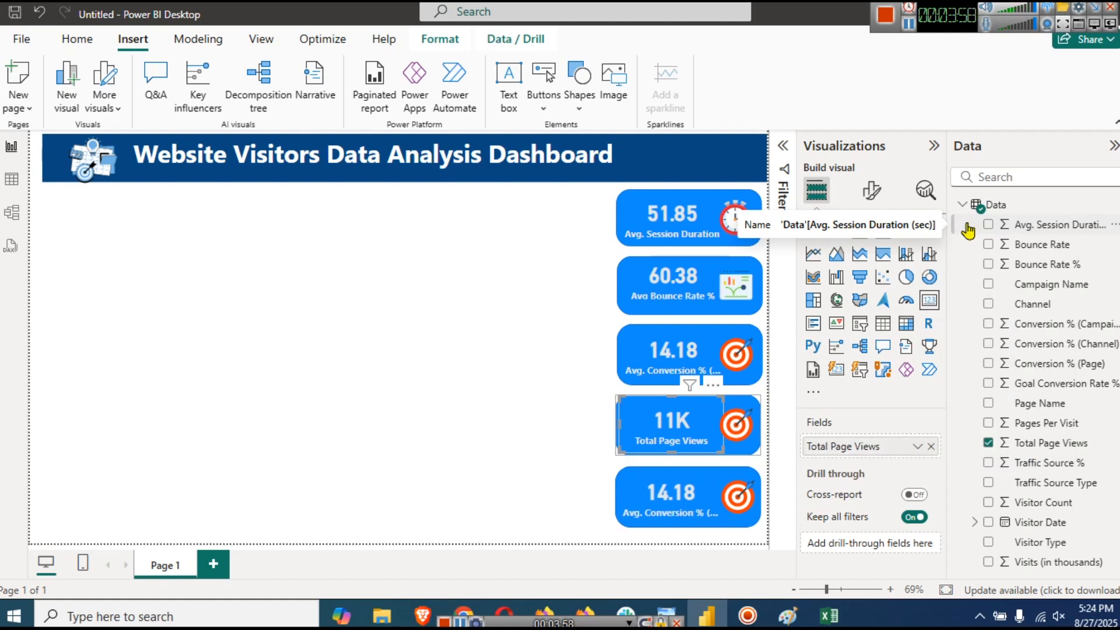
left_click(505, 358)
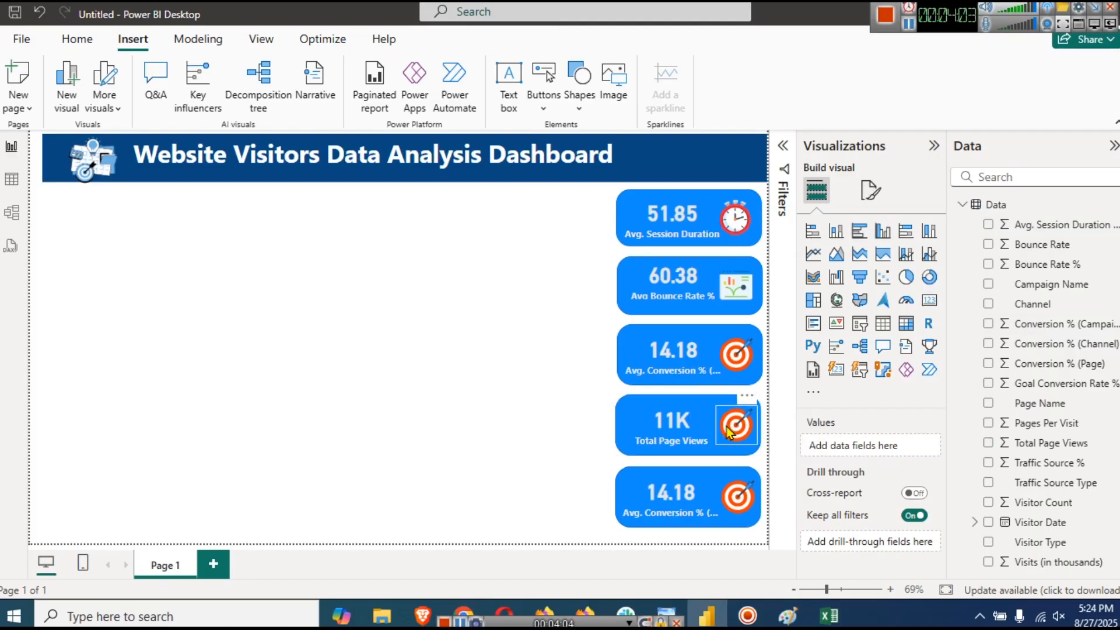
left_click(728, 432)
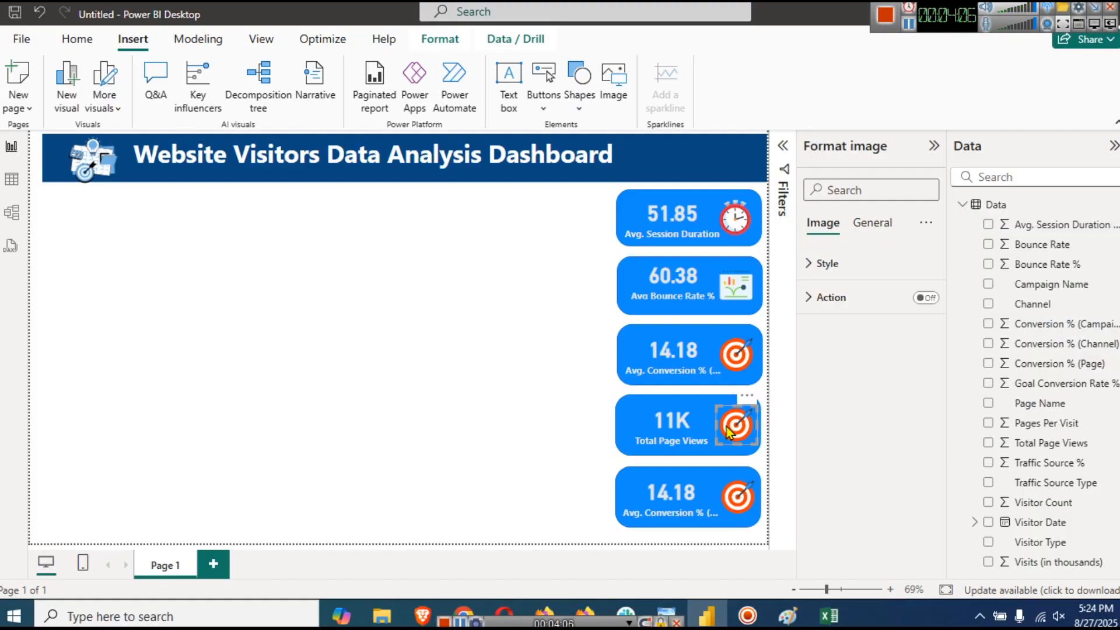
- Delete the 11K card's target icon and insert the person and document checklist pictures
key("Delete")
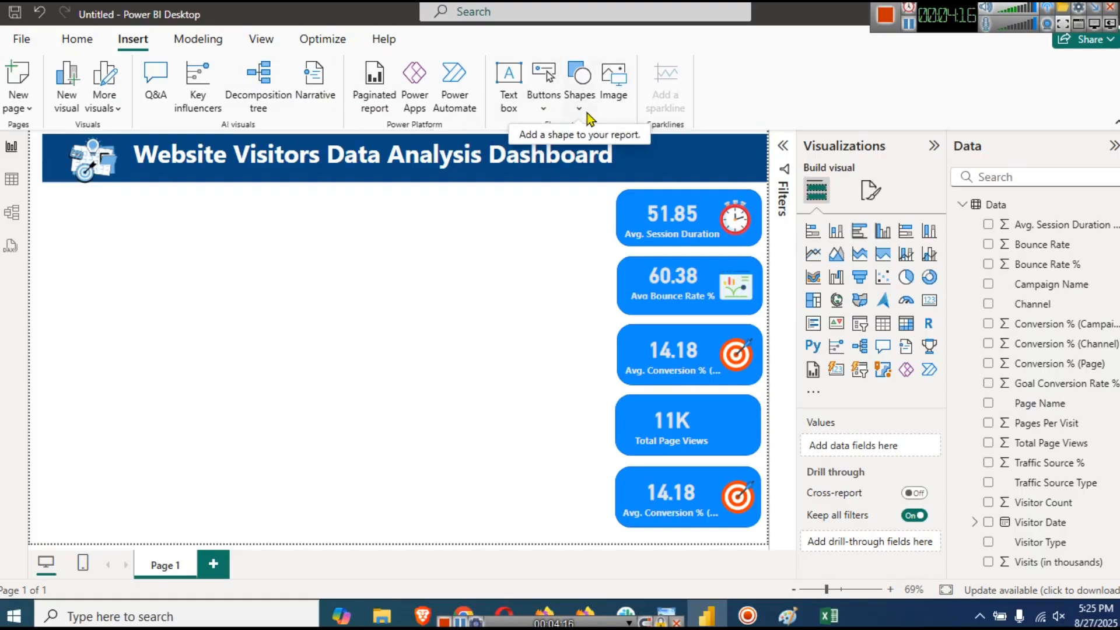
left_click(617, 94)
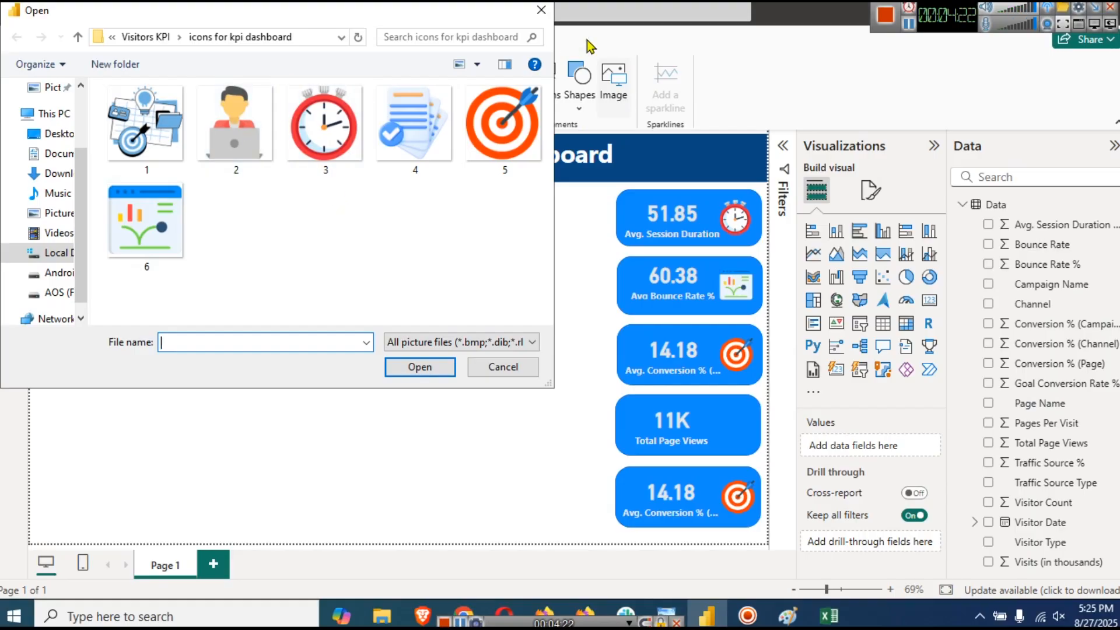
left_click(907, 25)
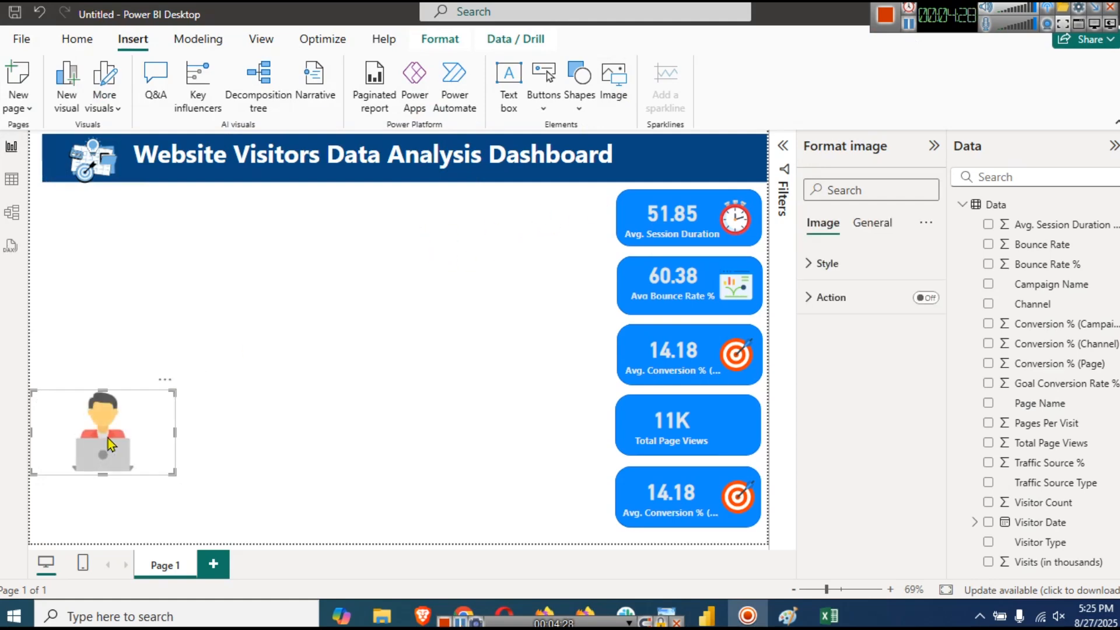
left_click(608, 84)
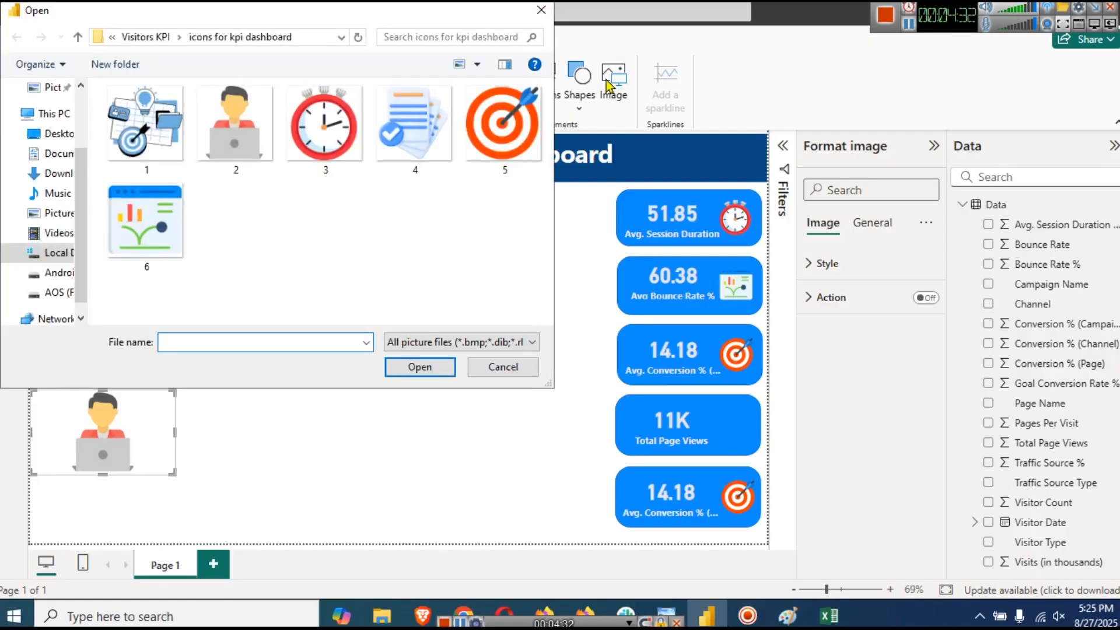
left_click(420, 167)
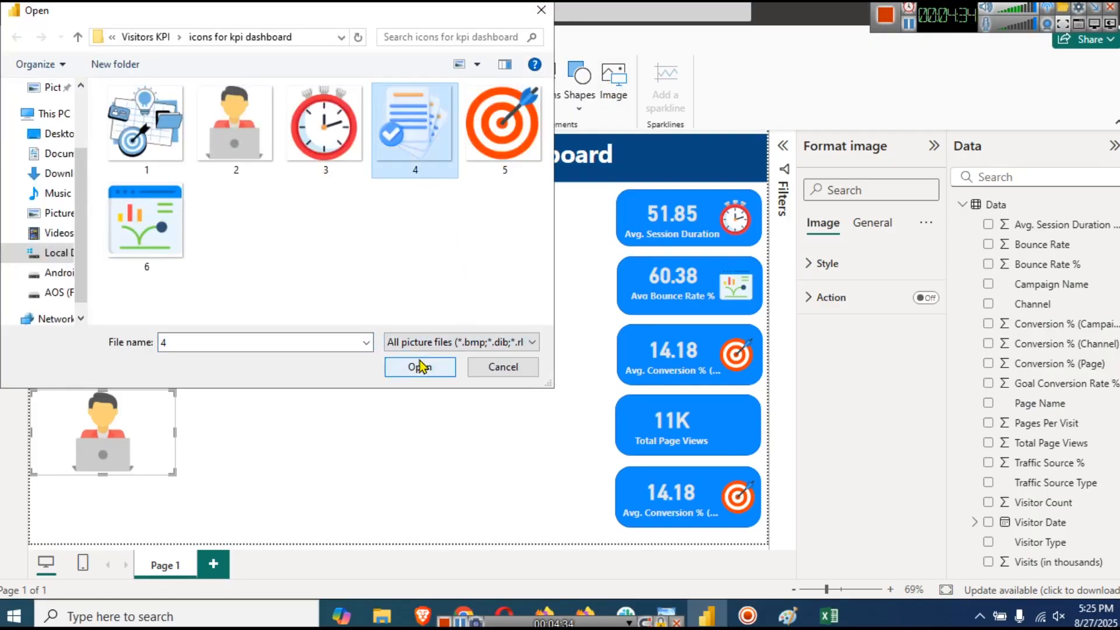
left_click(420, 367)
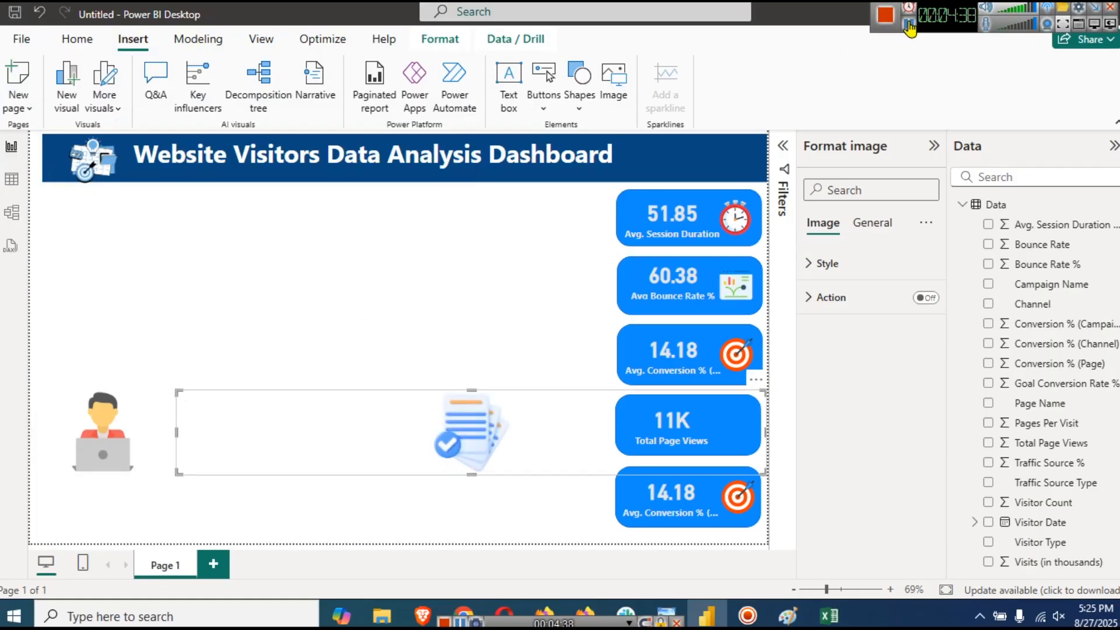
left_click(908, 26)
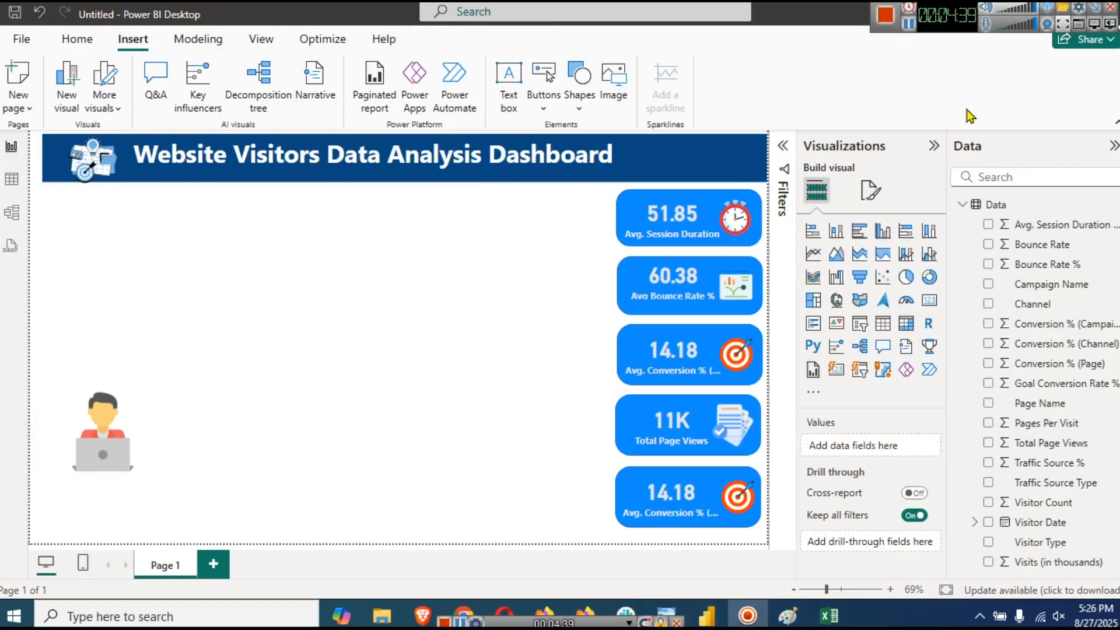
- Make the bottom card show the sum of Visitor Count, labelled 'Visitor Count' without 'Sum of'
left_click(672, 505)
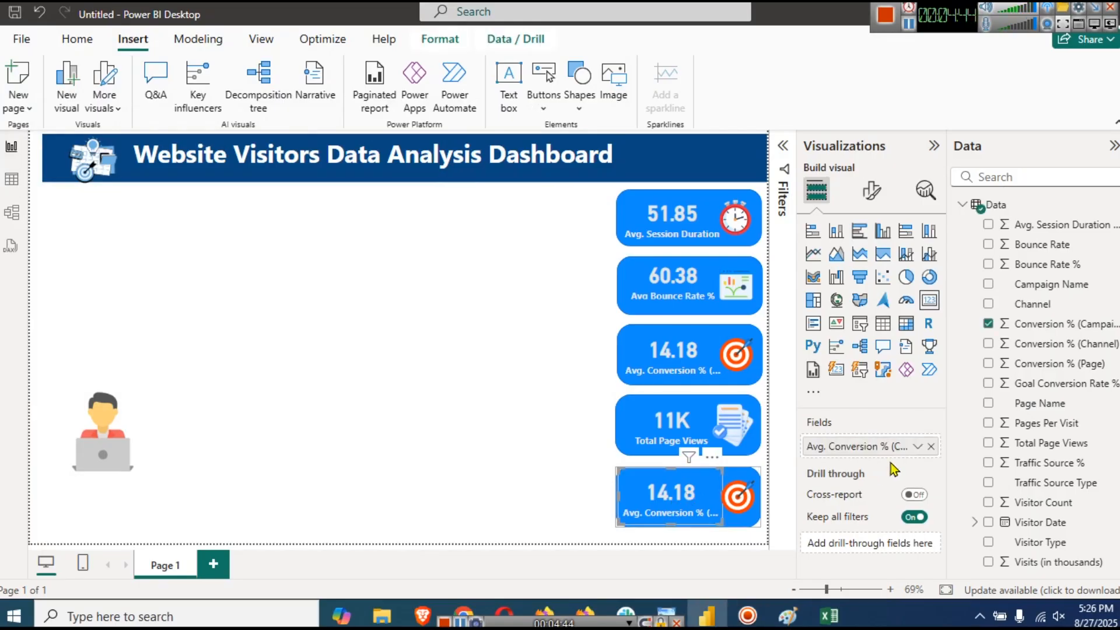
left_click(930, 446)
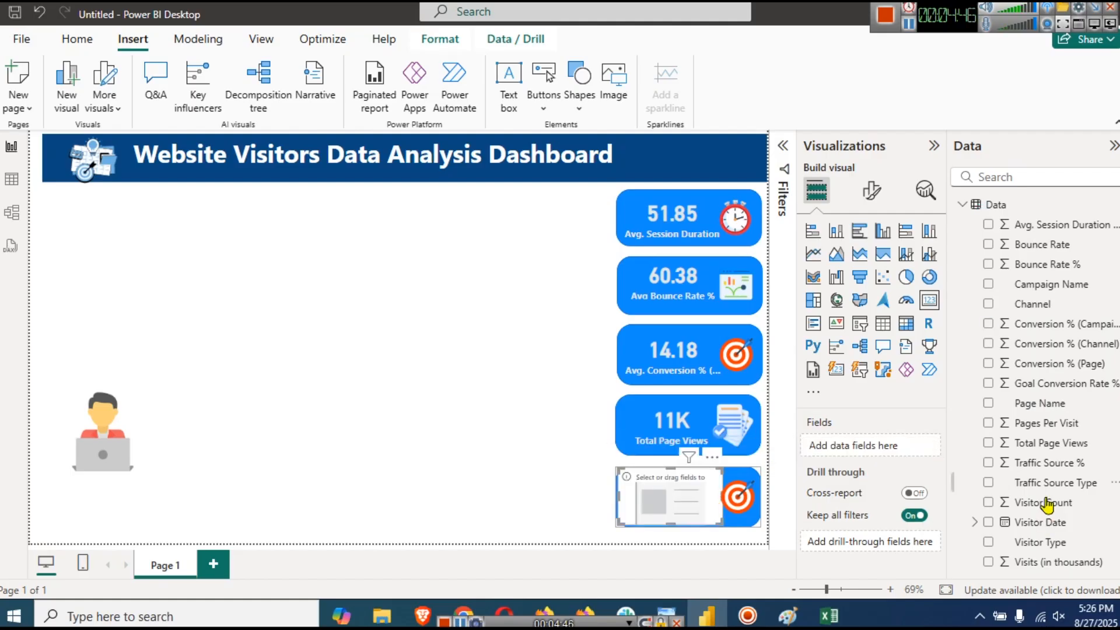
left_click_drag(1047, 505, 877, 446)
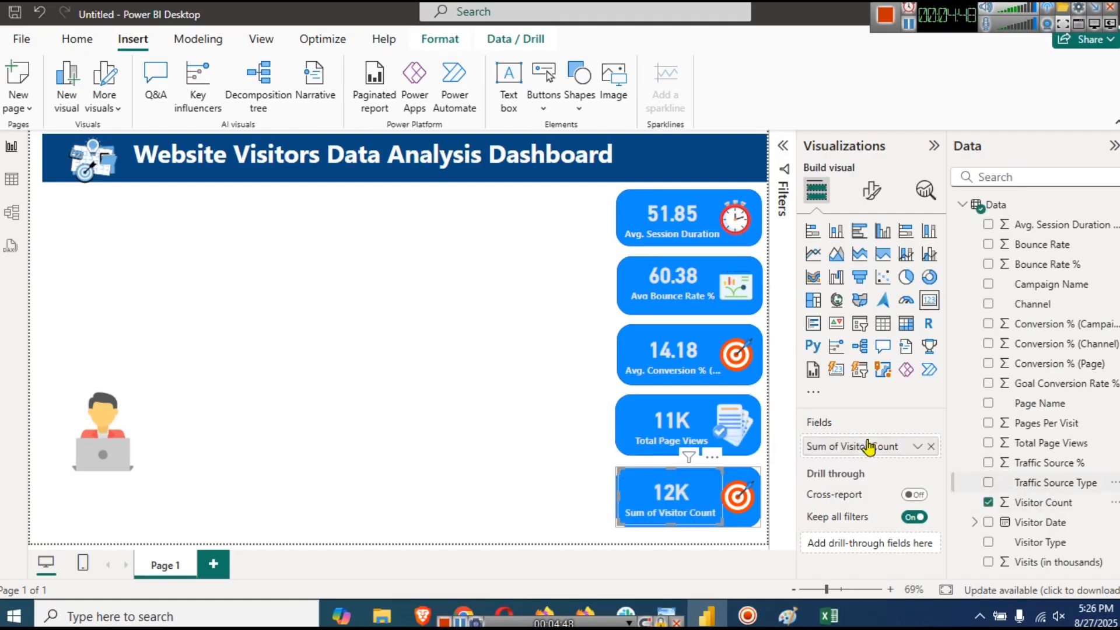
left_click(917, 446)
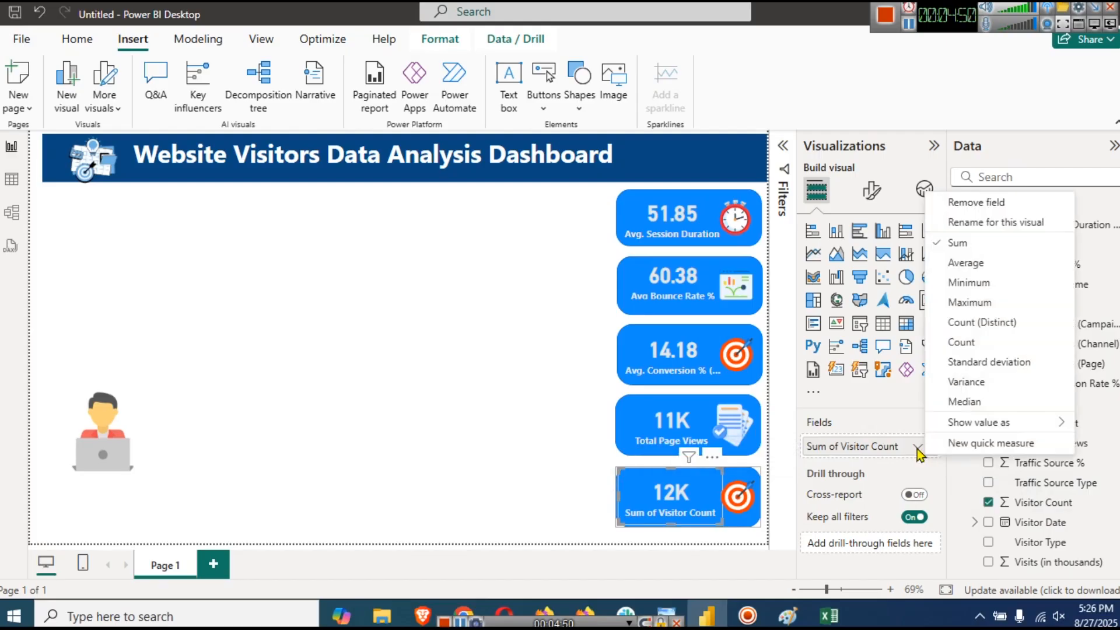
left_click(977, 241)
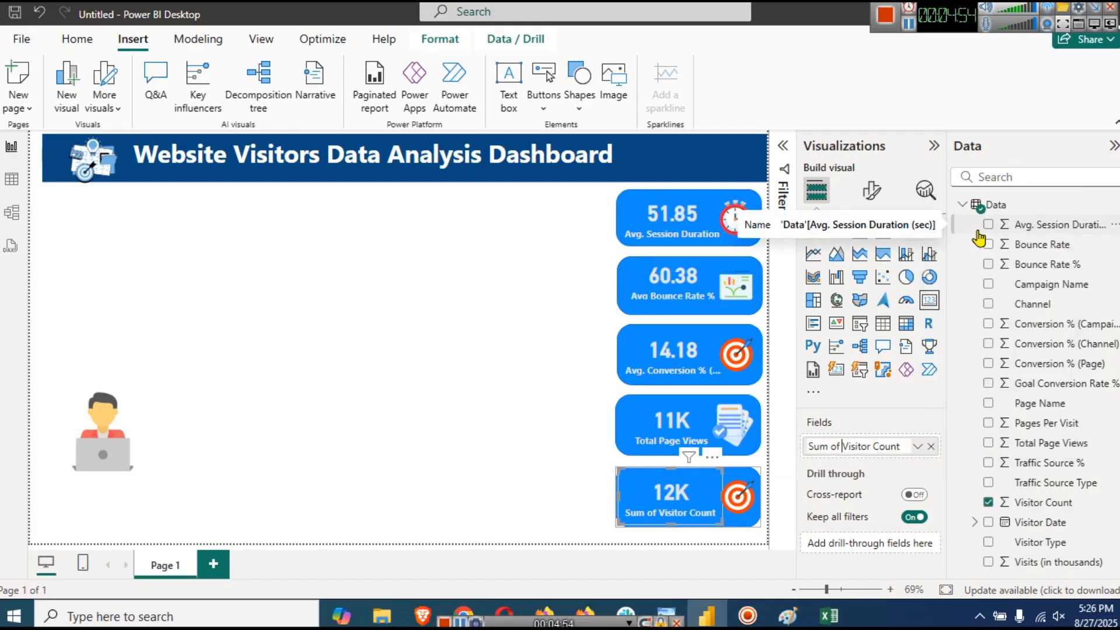
key("Left")
key("Left")
key("Left")
key("Left")
key("Left")
key("Left")
key("Left")
key("Left")
key("Left")
key("Left")
key("Left")
key("Left")
key("Left")
key("BackSpace")
key("BackSpace")
key("BackSpace")
key("BackSpace")
key("BackSpace")
key("BackSpace")
key("BackSpace")
key("Return")
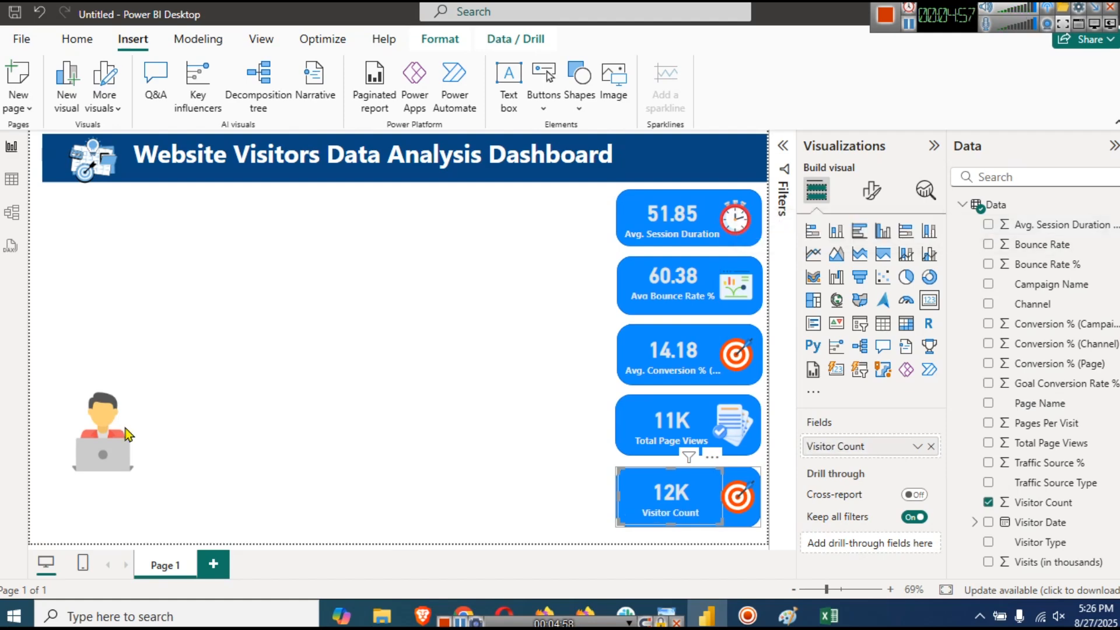
- Put the person-at-laptop image on the Visitor Count card in place of the target icon
left_click(550, 499)
left_click(730, 505)
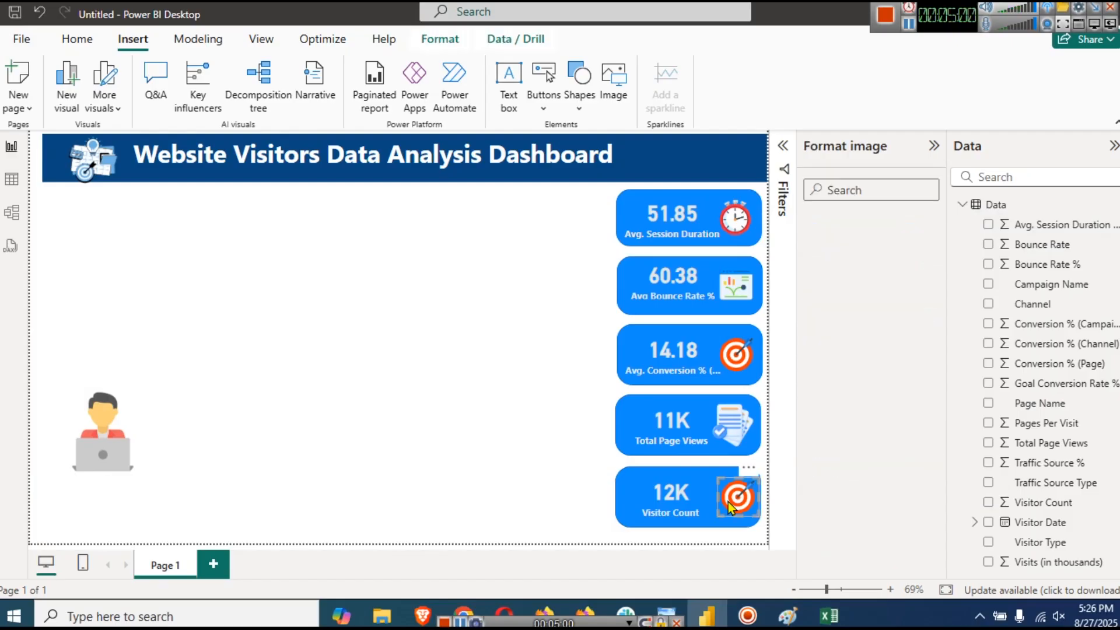
left_click(589, 501)
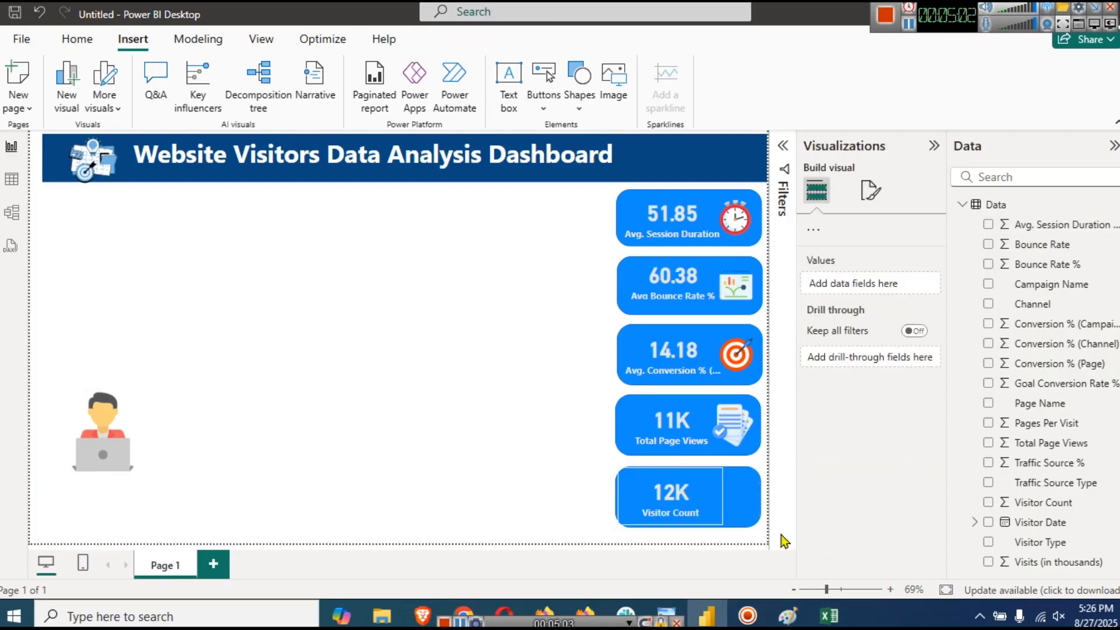
left_click_drag(86, 445, 687, 491)
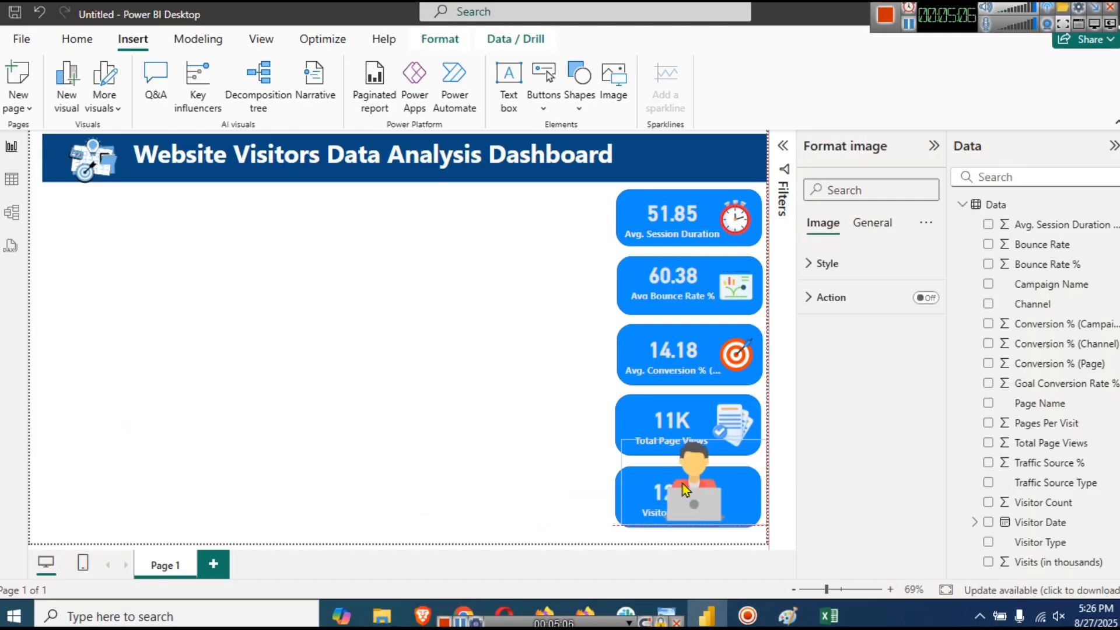
left_click(913, 126)
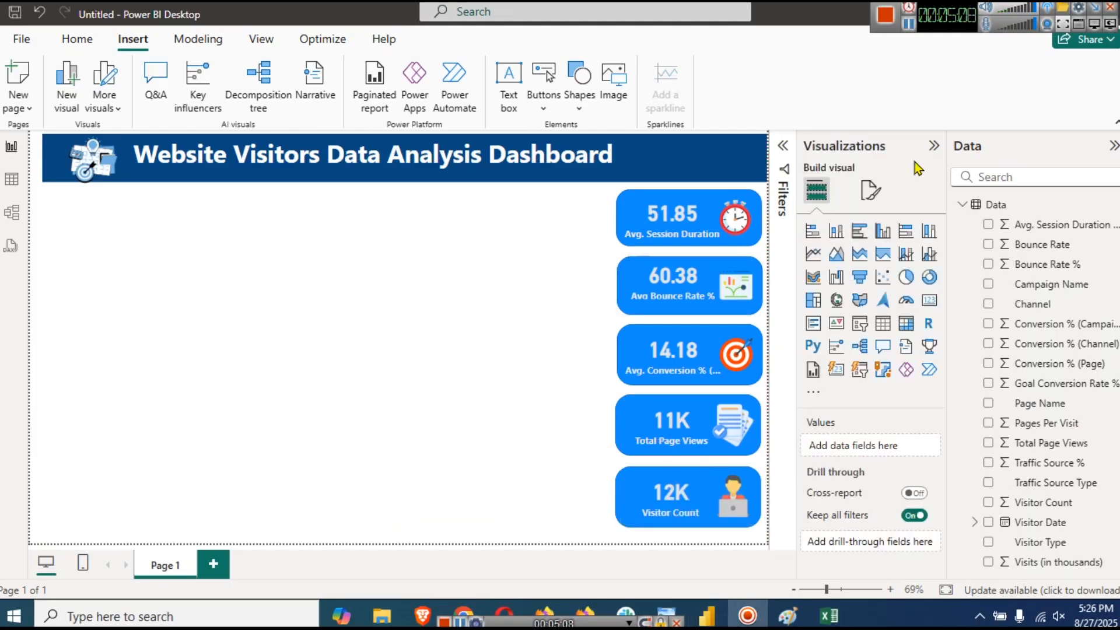
left_click(261, 40)
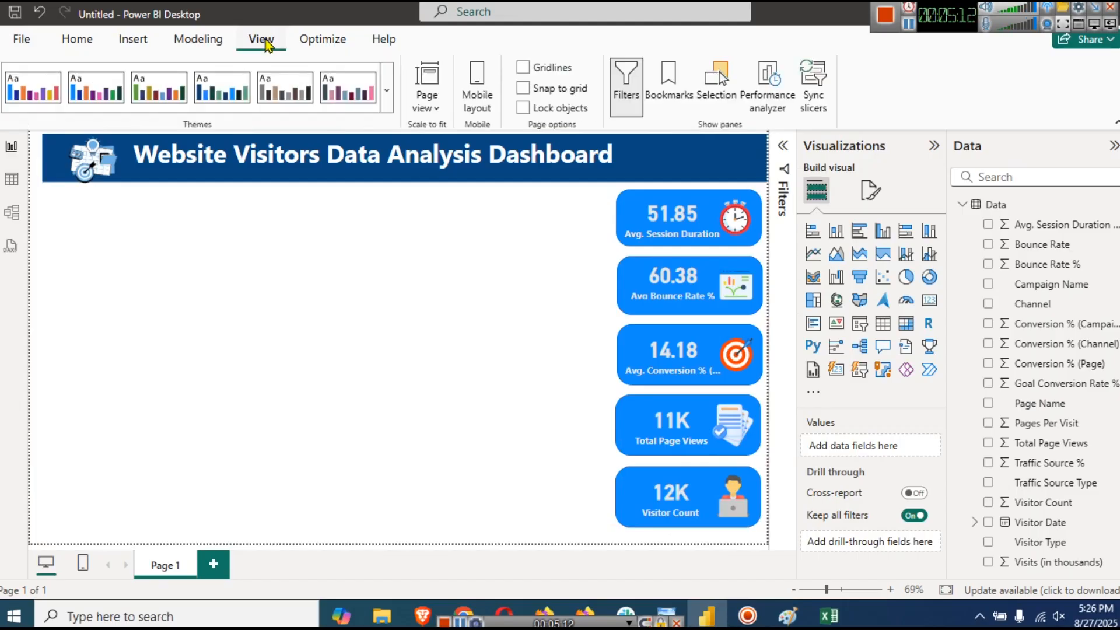
- Apply the City park theme and turn on the title box background at 15% transparency
left_click(394, 85)
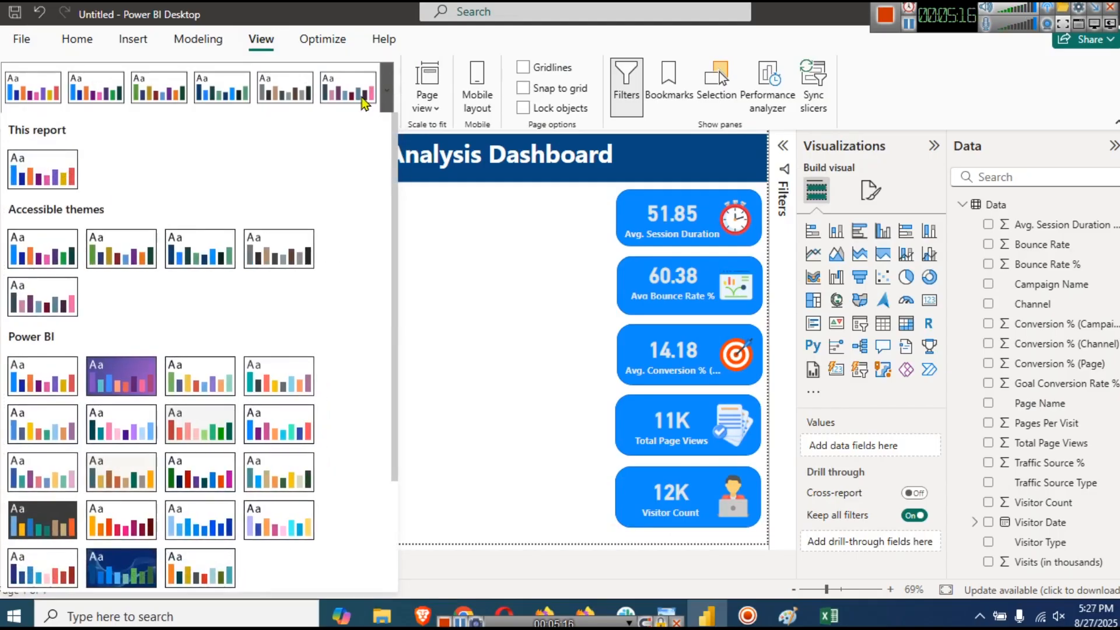
left_click(201, 377)
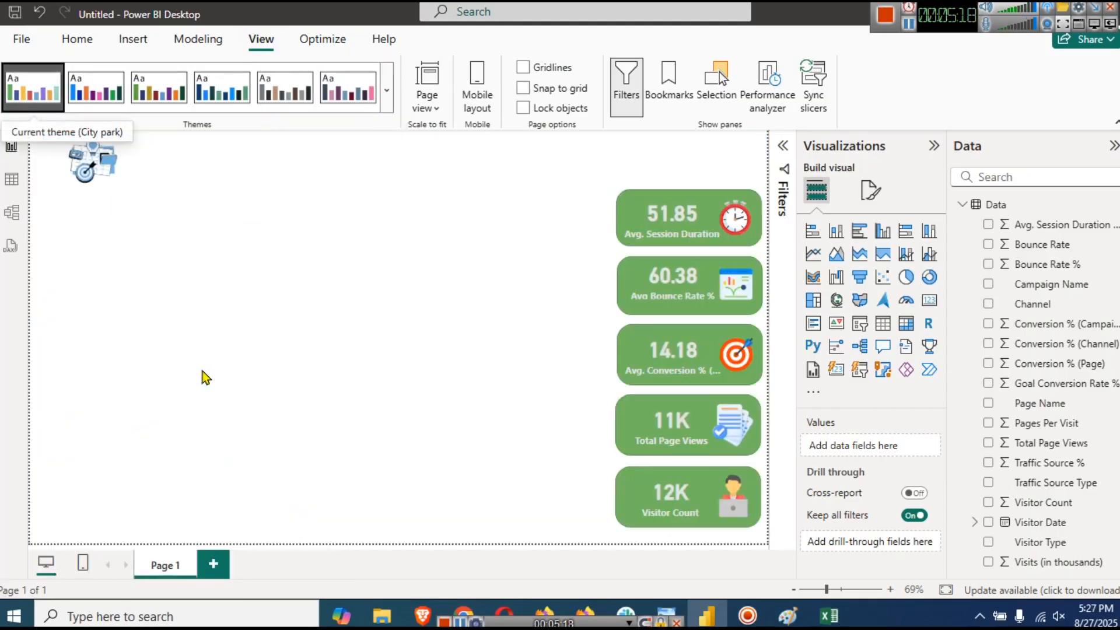
left_click(296, 148)
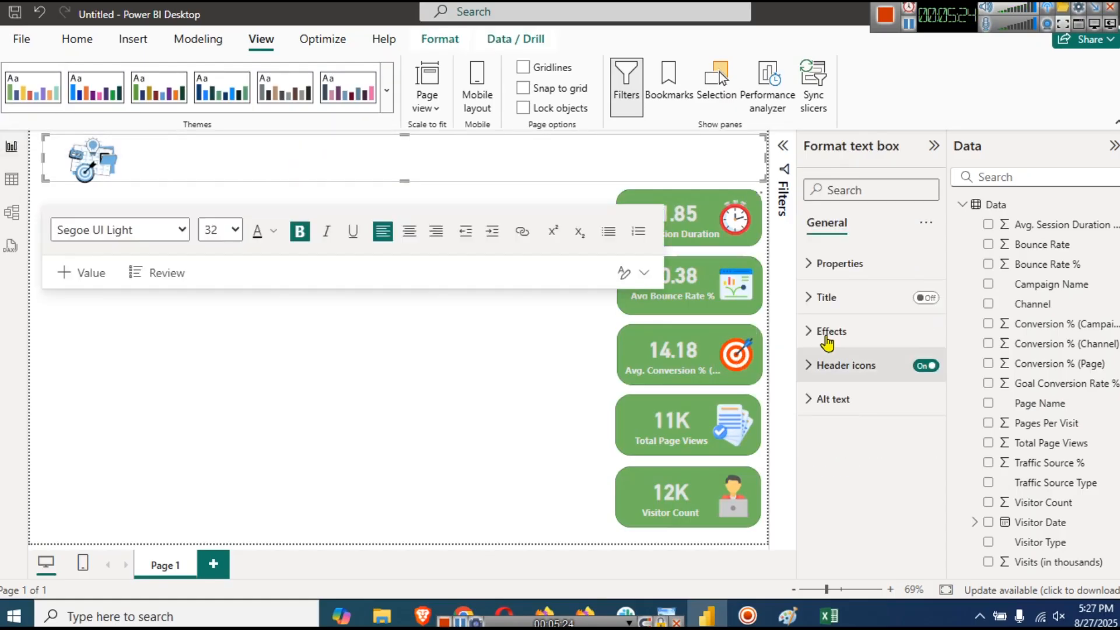
left_click(826, 337)
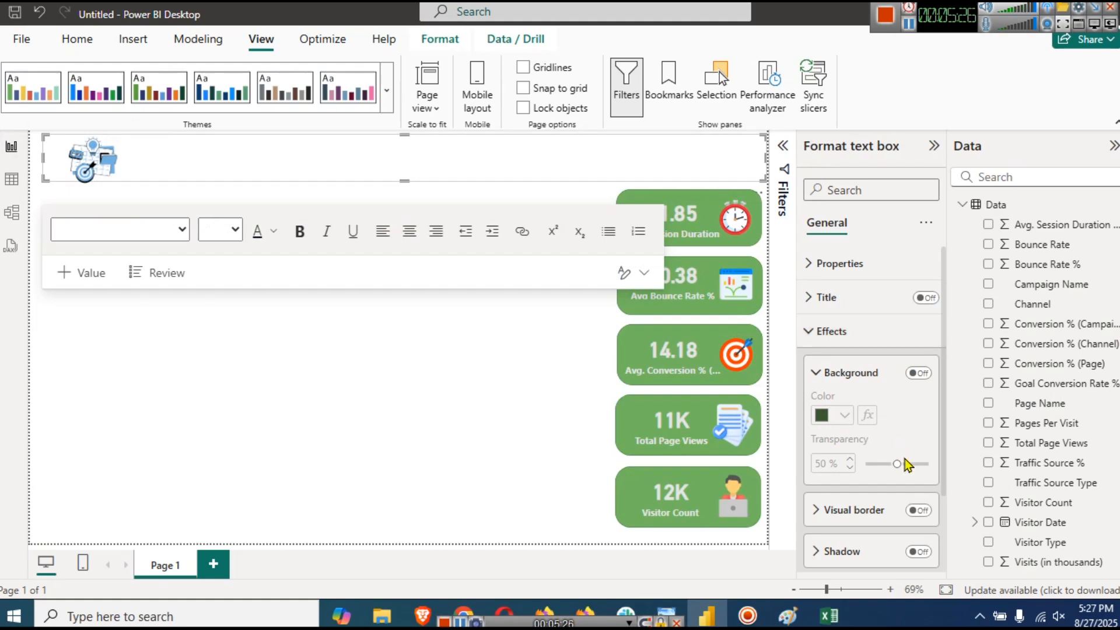
left_click(918, 374)
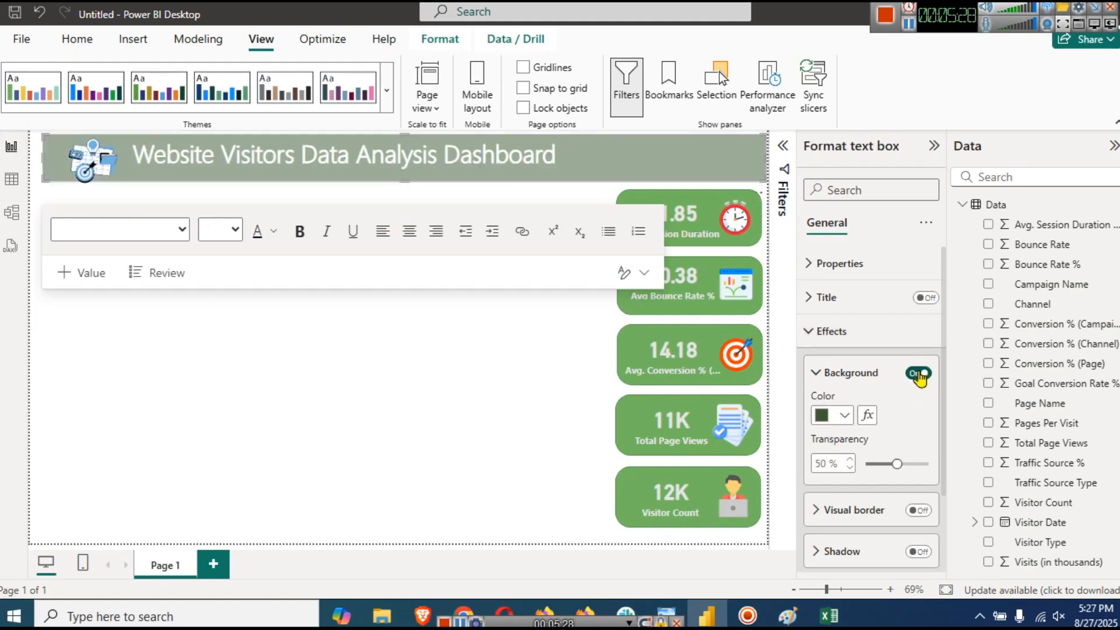
left_click(875, 463)
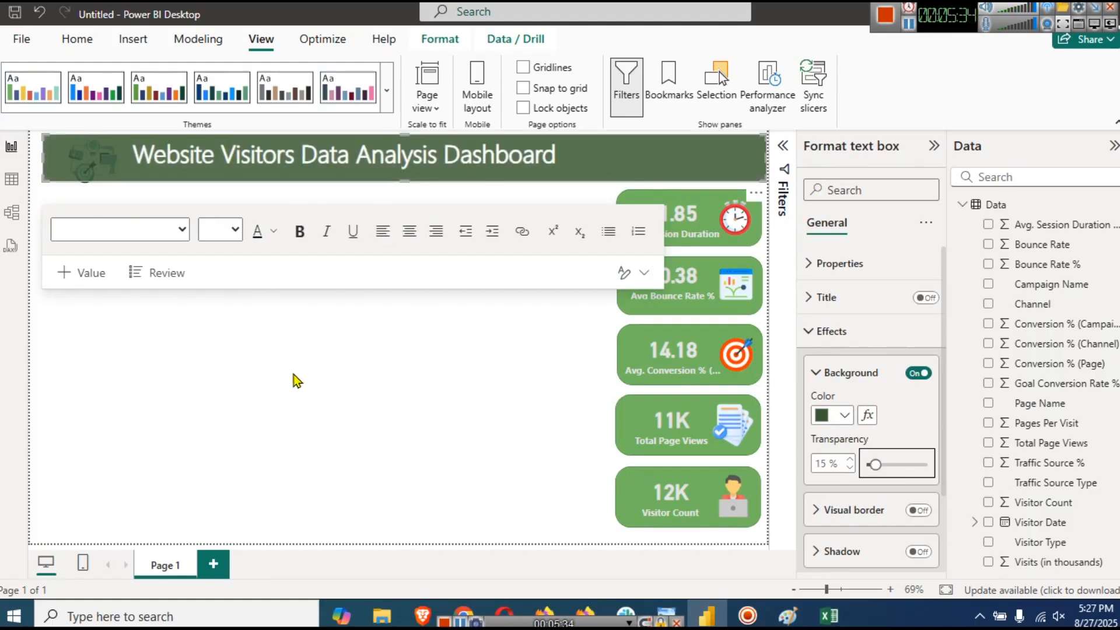
left_click(311, 385)
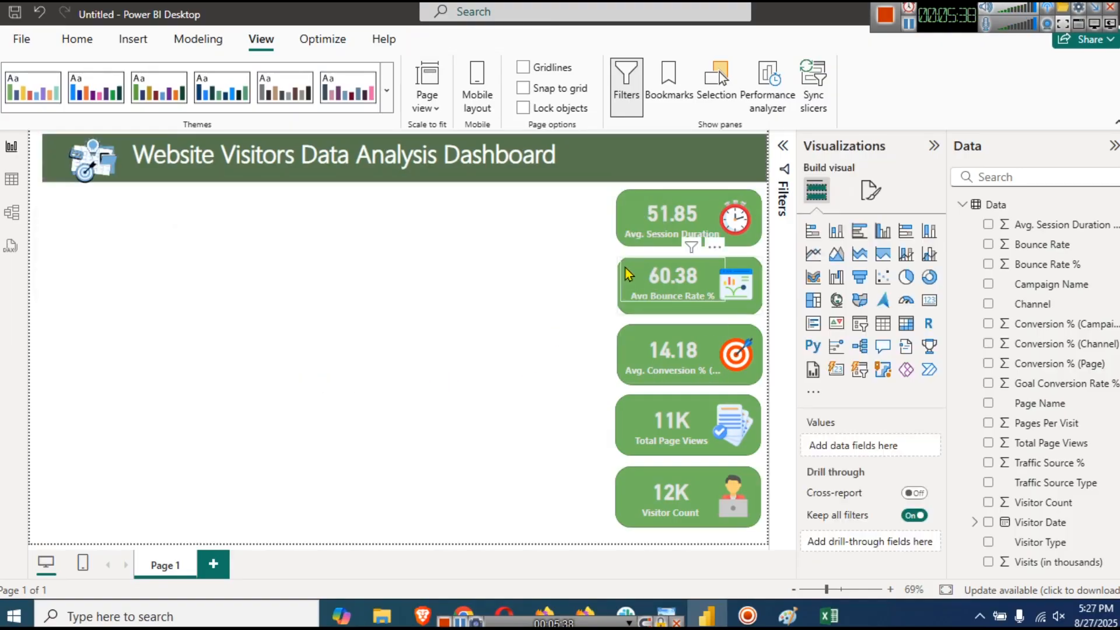
- Fill the Bounce Rate card's shape purple, after trying dark and light teal
left_click(742, 298)
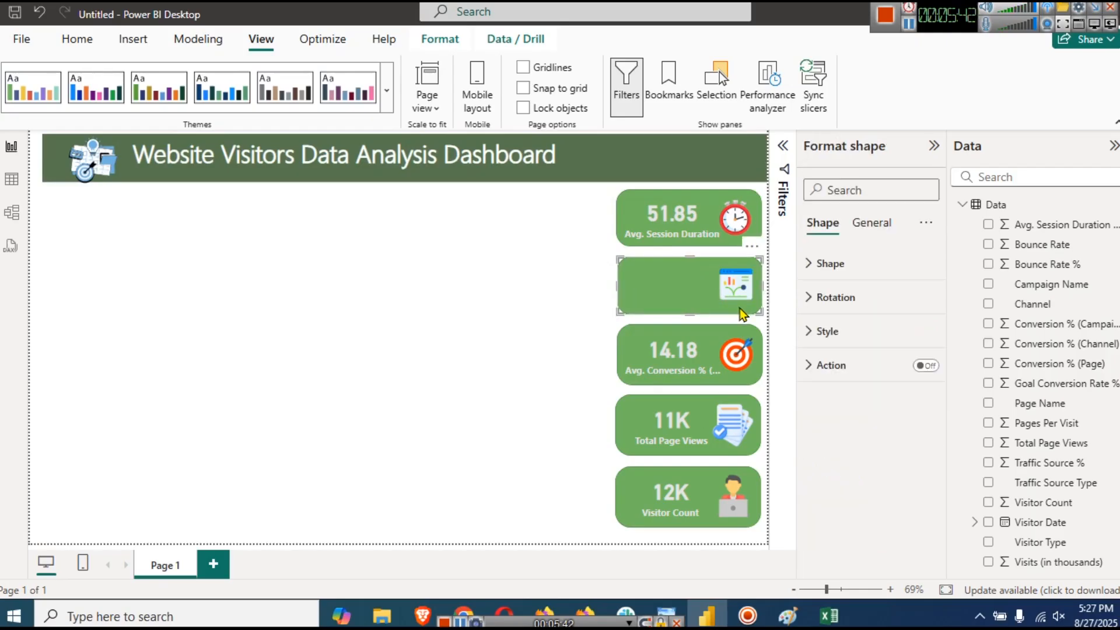
left_click(827, 331)
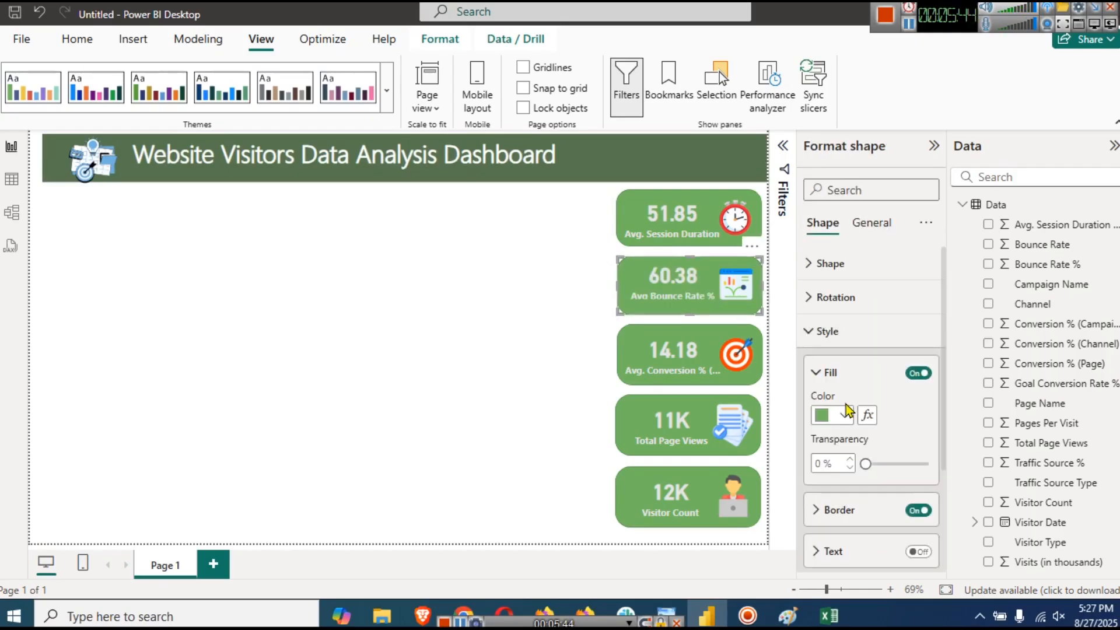
left_click(843, 420)
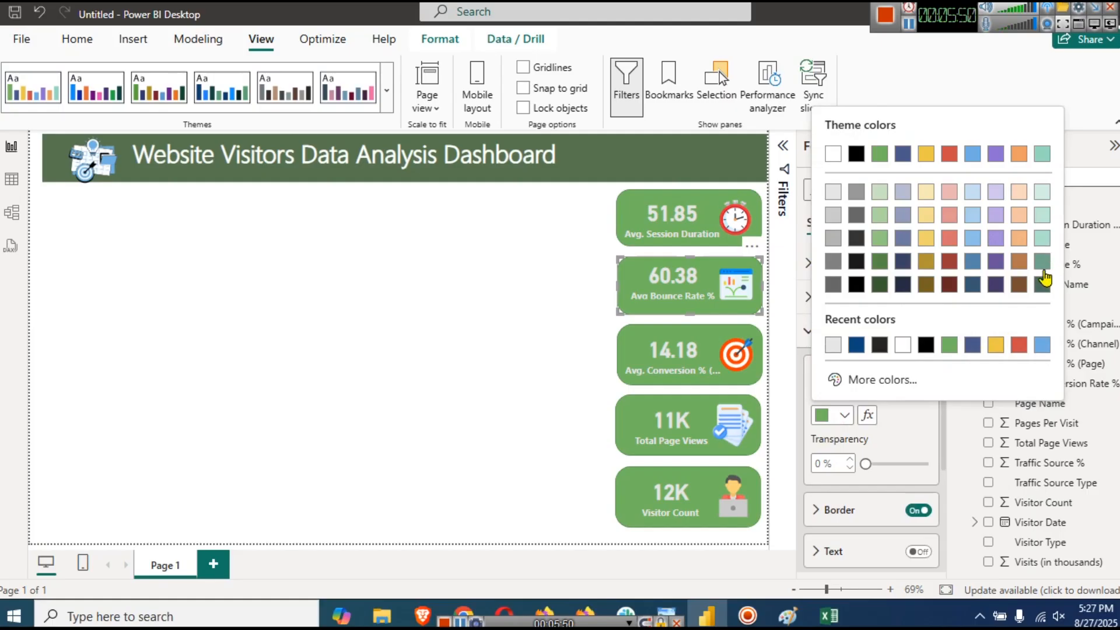
left_click(1042, 264)
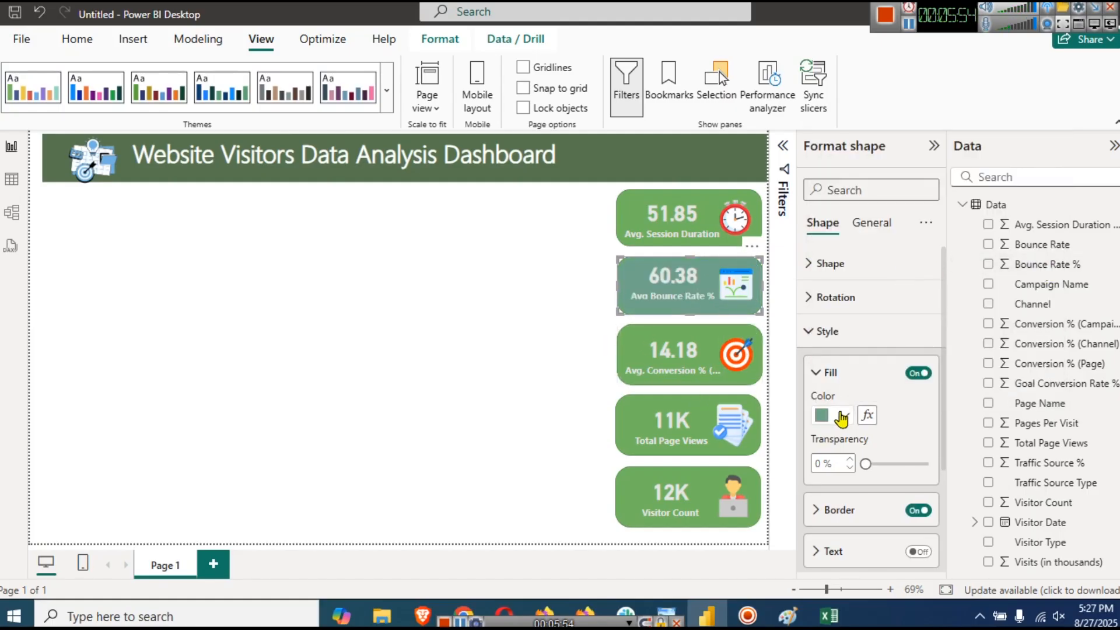
left_click(844, 415)
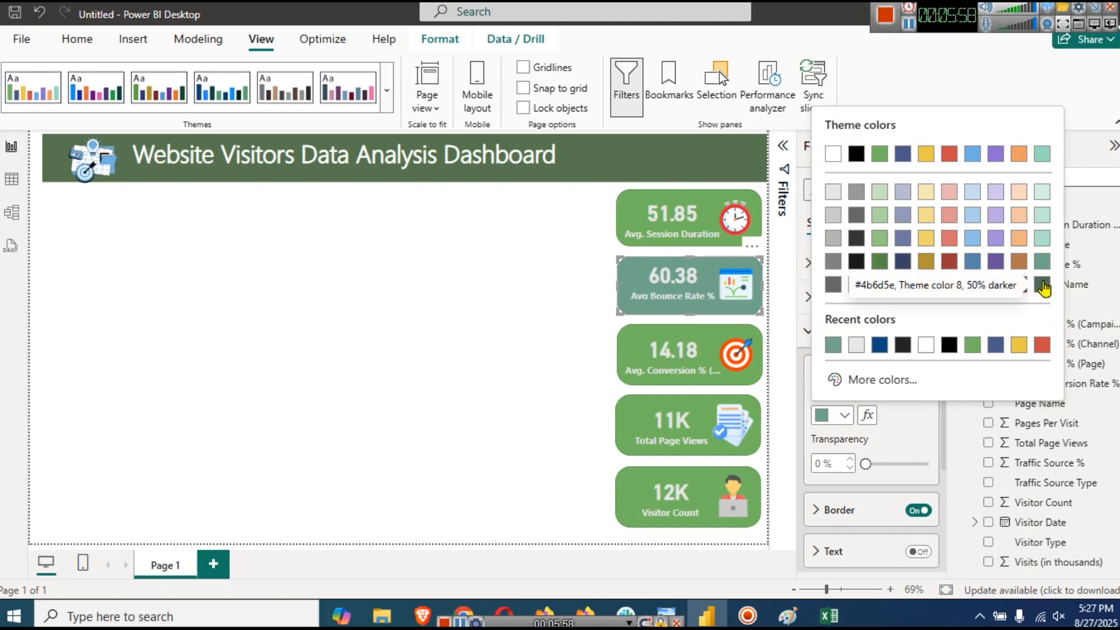
left_click(1042, 250)
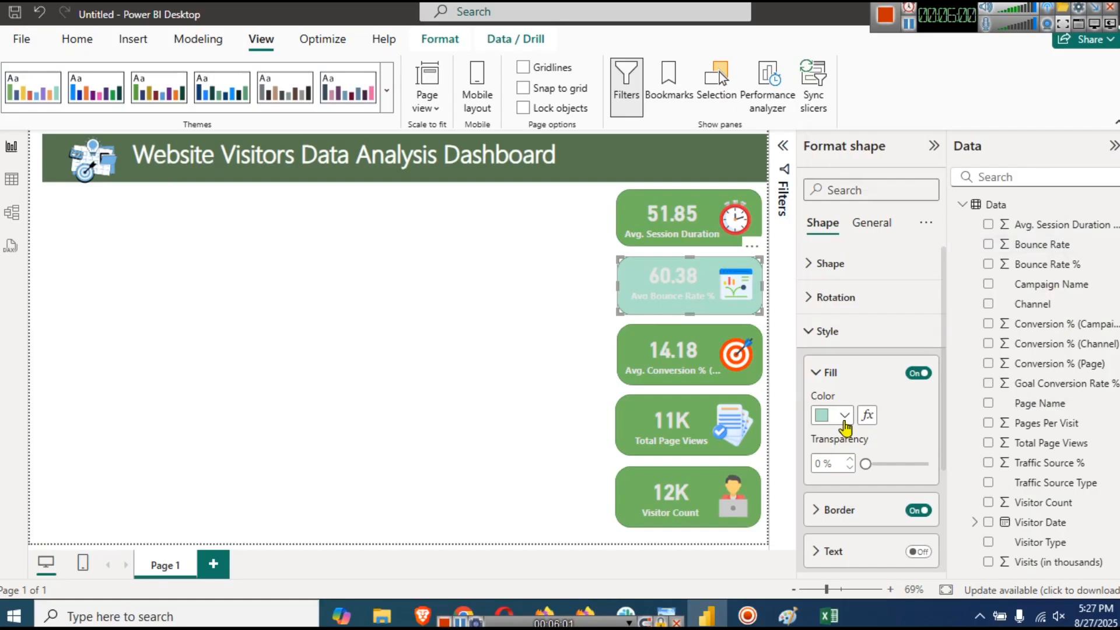
left_click(845, 421)
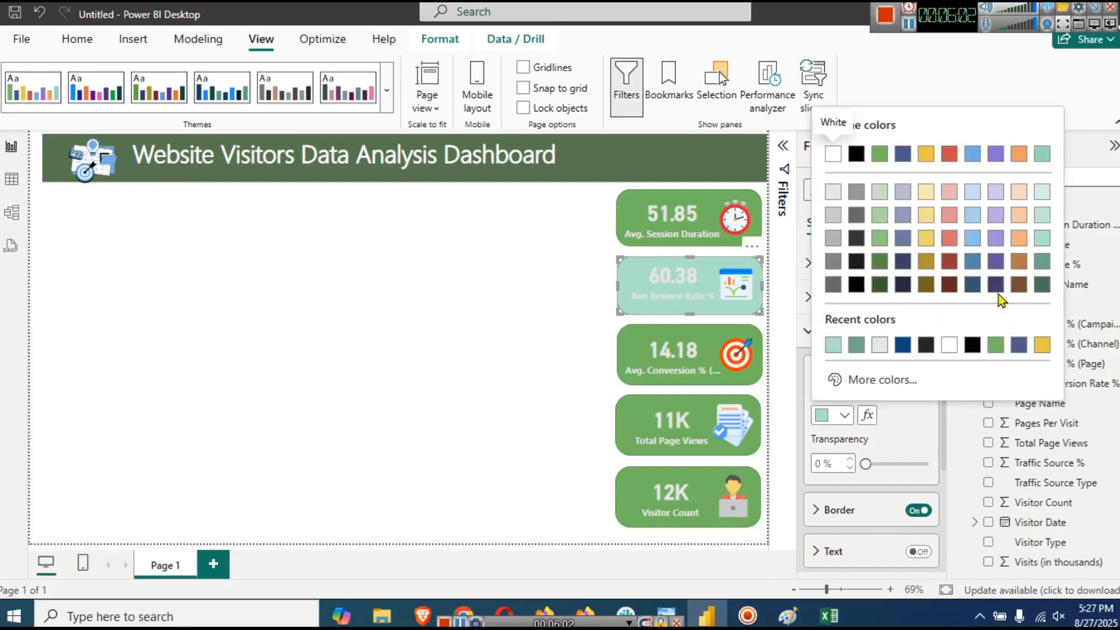
left_click(995, 264)
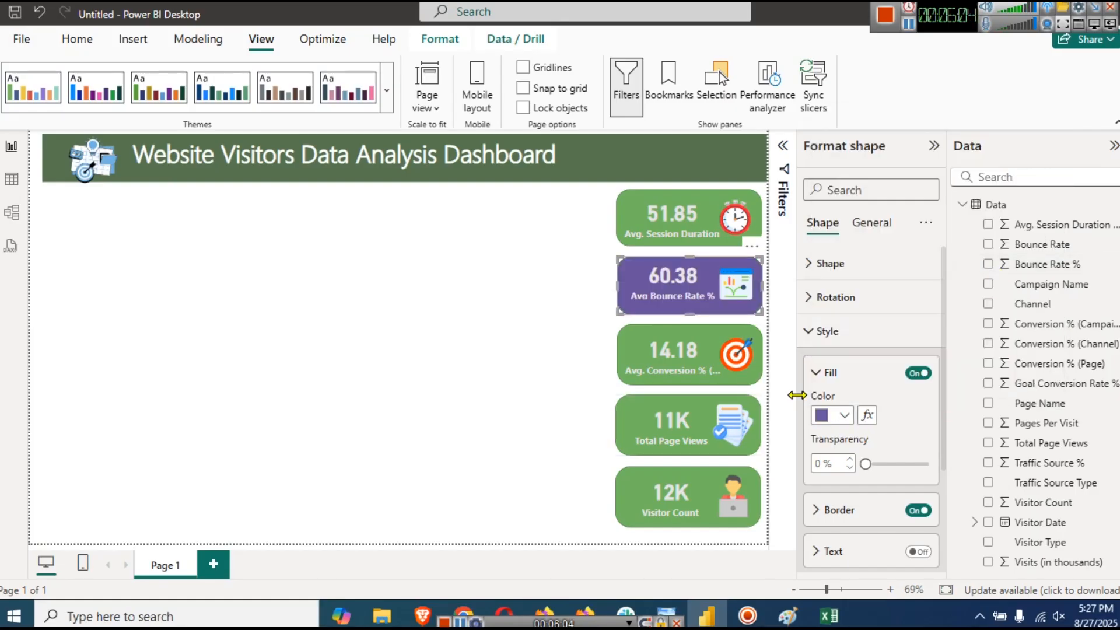
left_click(518, 385)
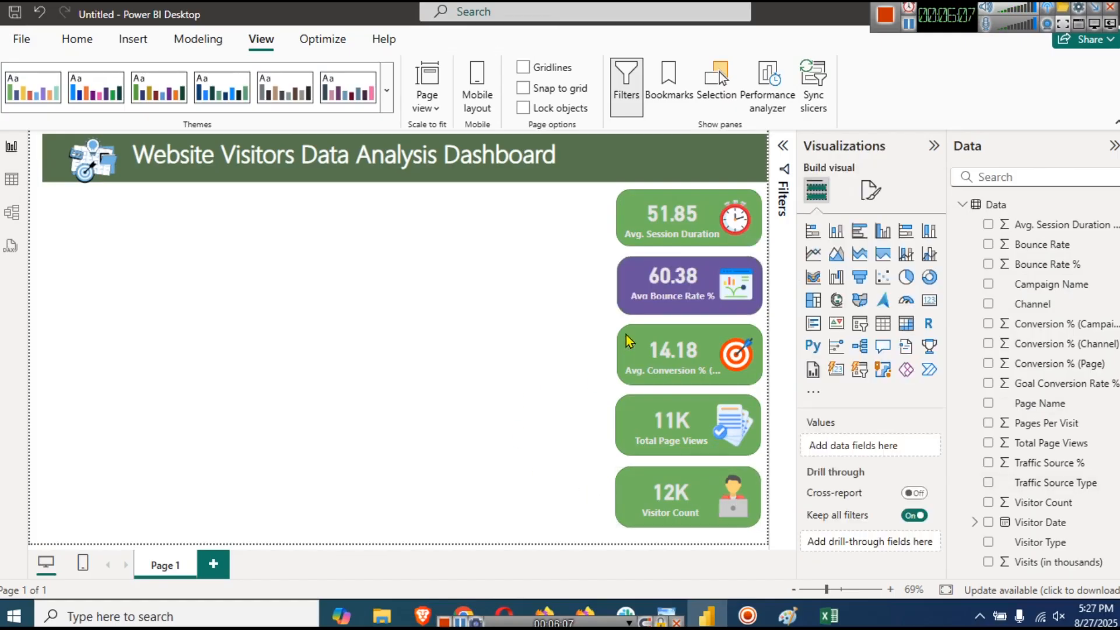
left_click(754, 384)
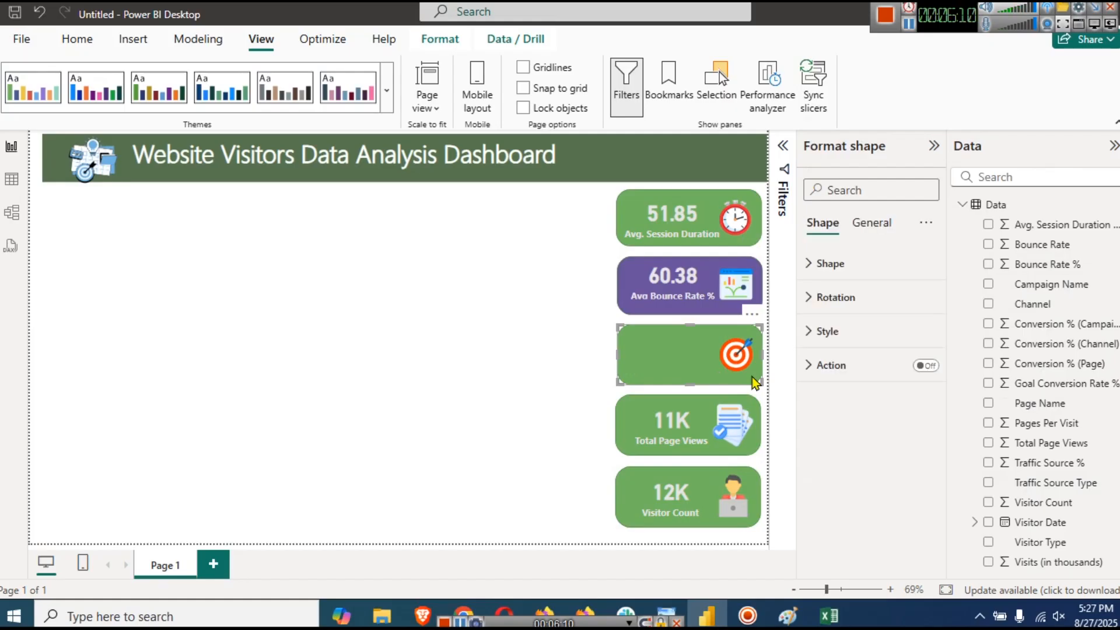
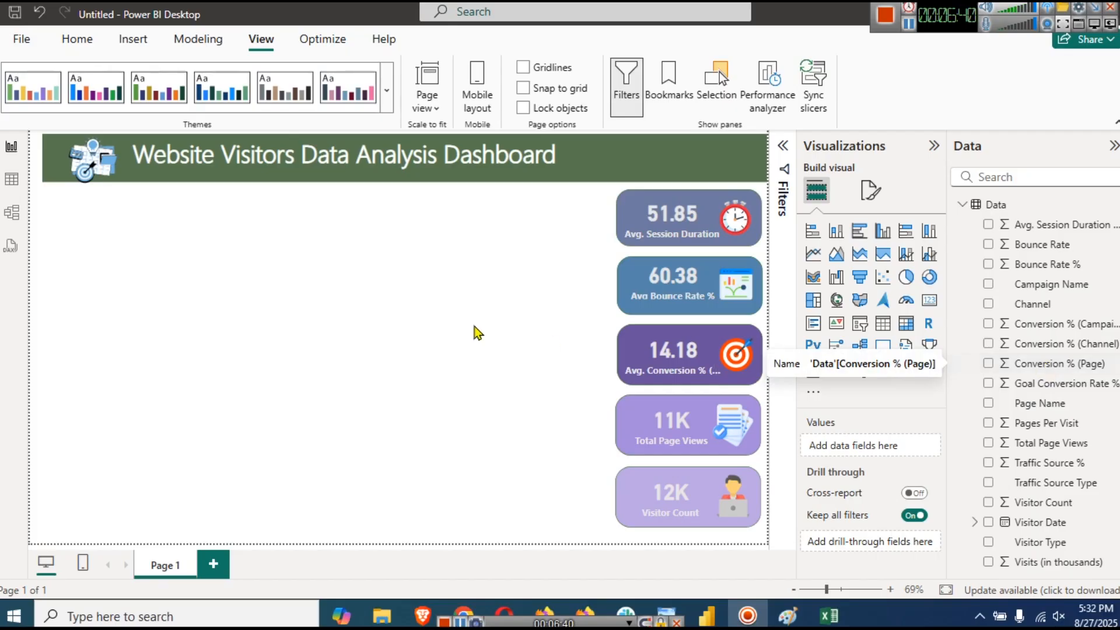
- Inspect the Channel column of the Data table in the table view
left_click(7, 179)
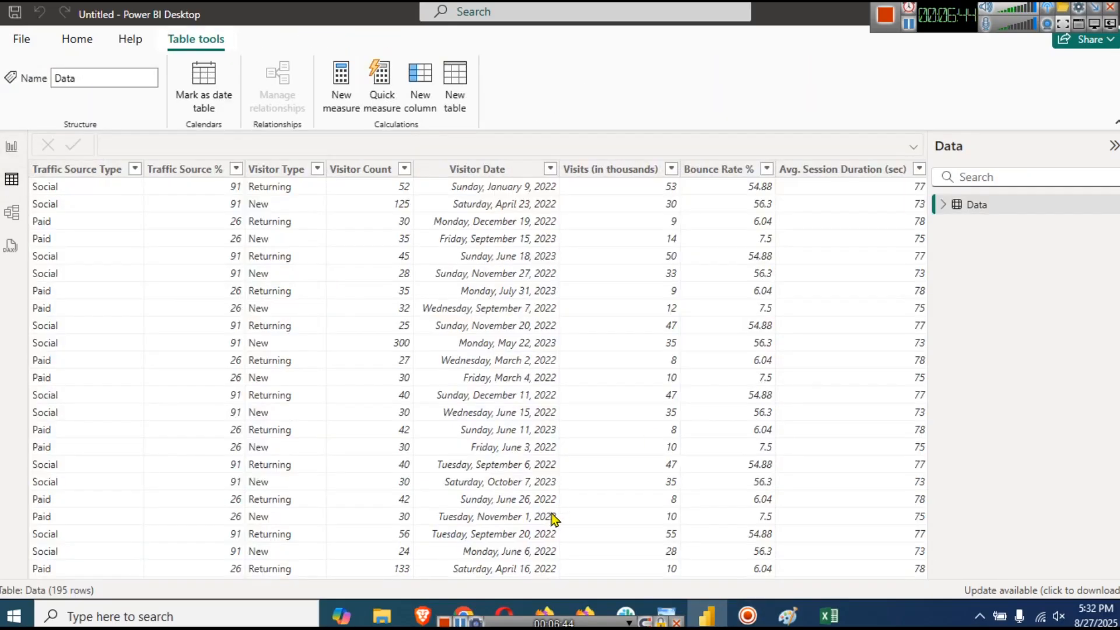
left_click(942, 205)
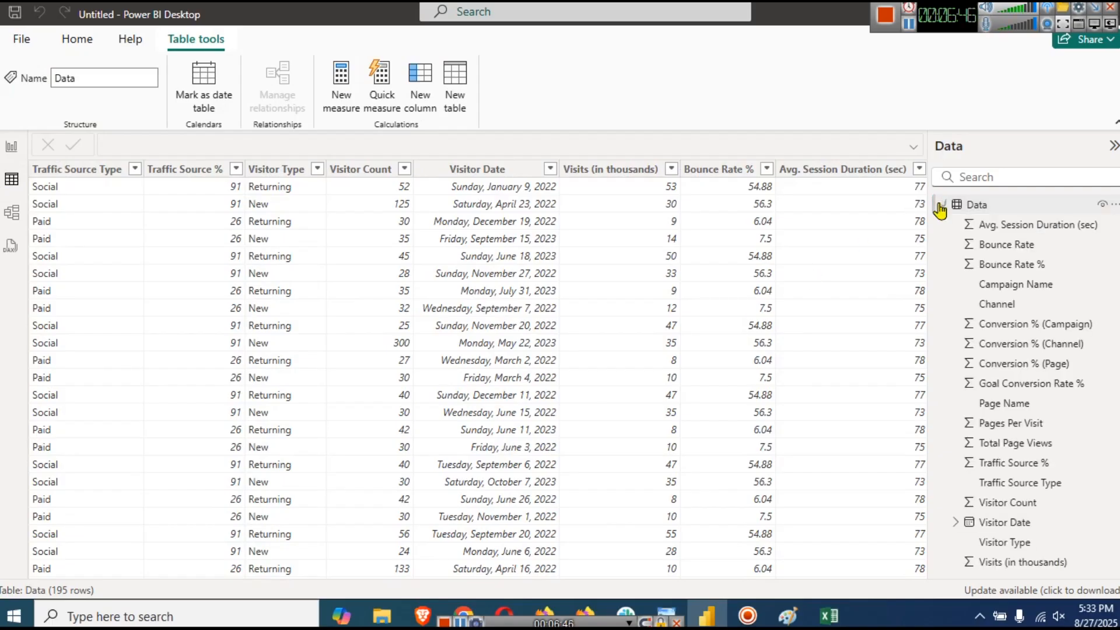
left_click(996, 304)
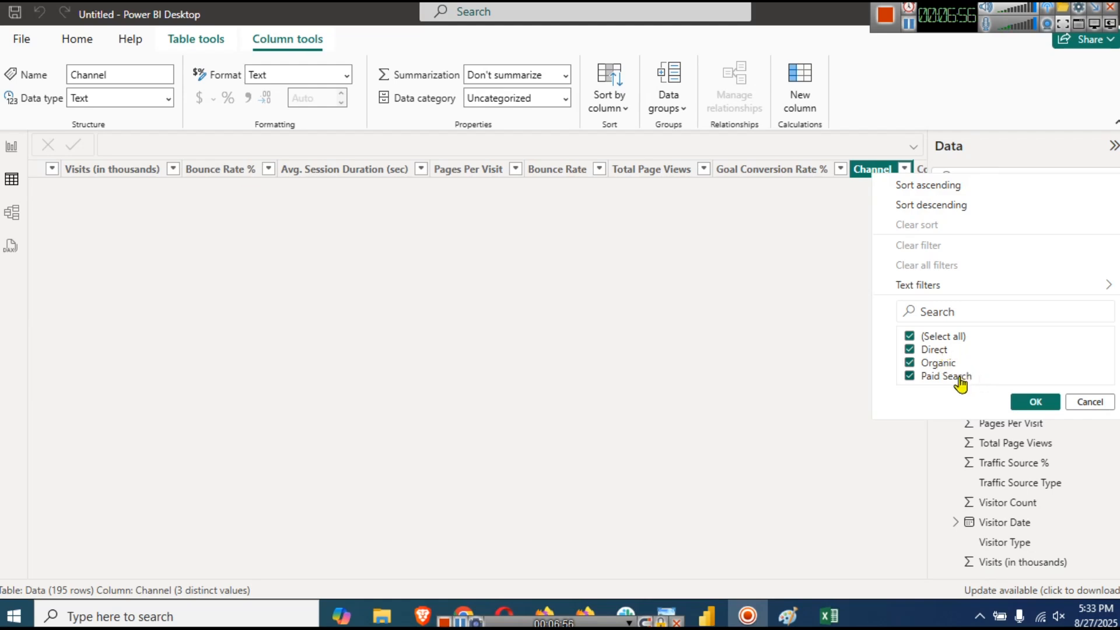
left_click(11, 147)
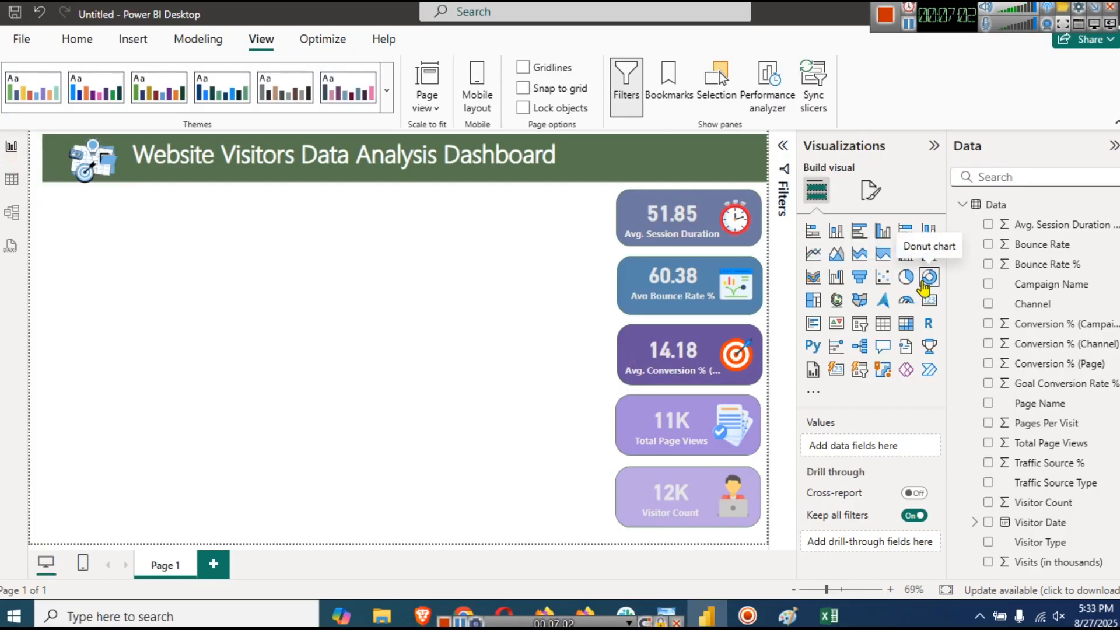
- Place a donut chart under the banner with Average of Conversion % (Page) split by Channel
left_click(928, 277)
left_click_drag(108, 280, 112, 213)
left_click_drag(113, 277, 115, 302)
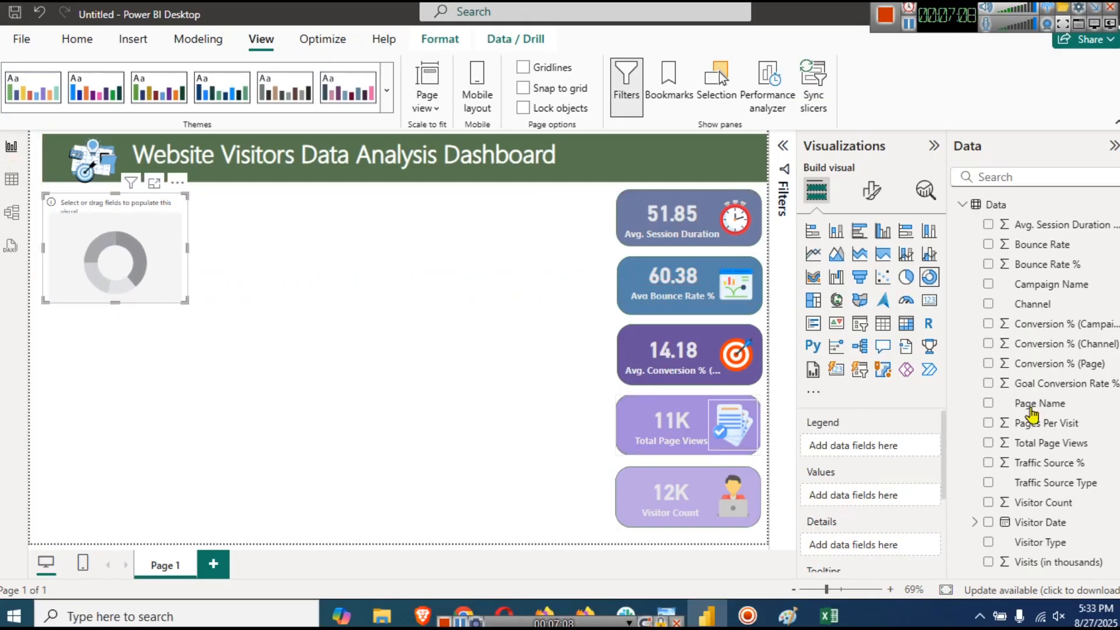
left_click_drag(1045, 372, 847, 500)
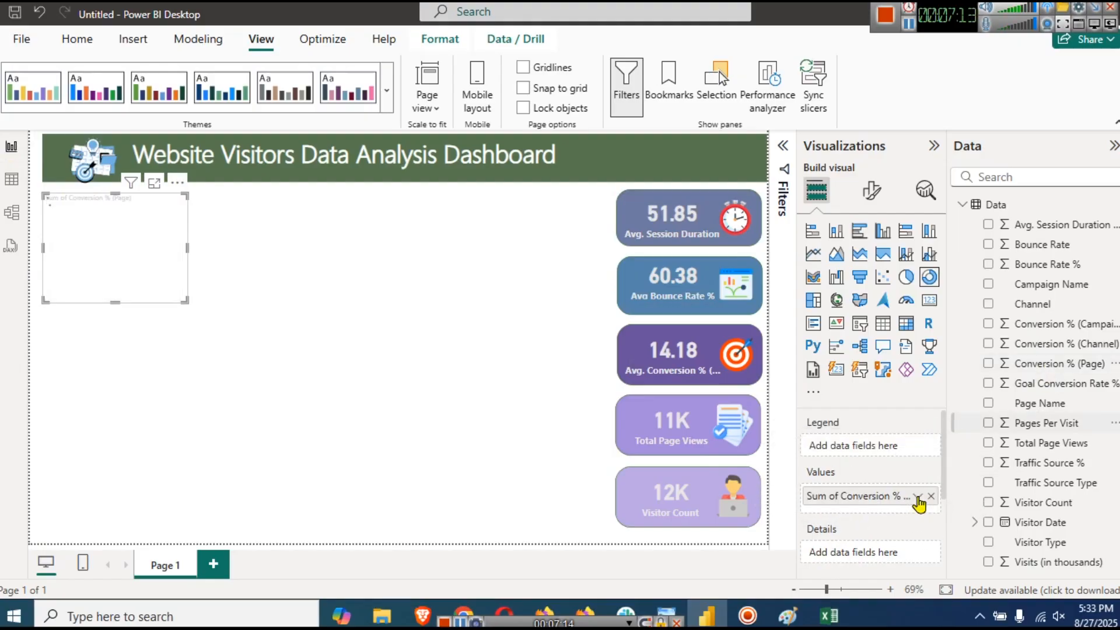
left_click(918, 499)
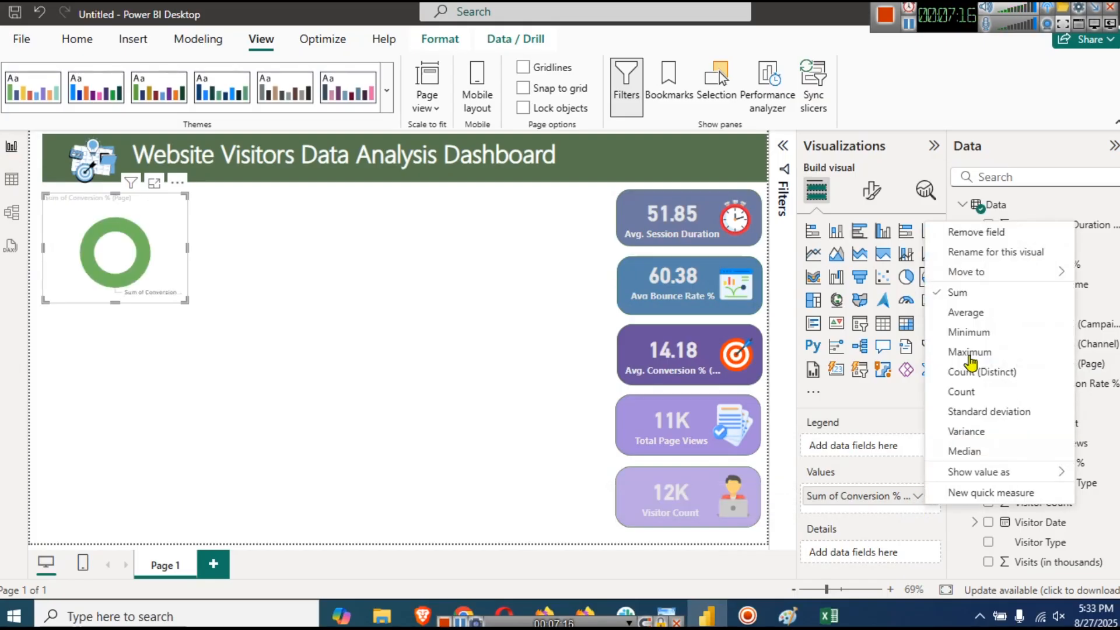
left_click(966, 314)
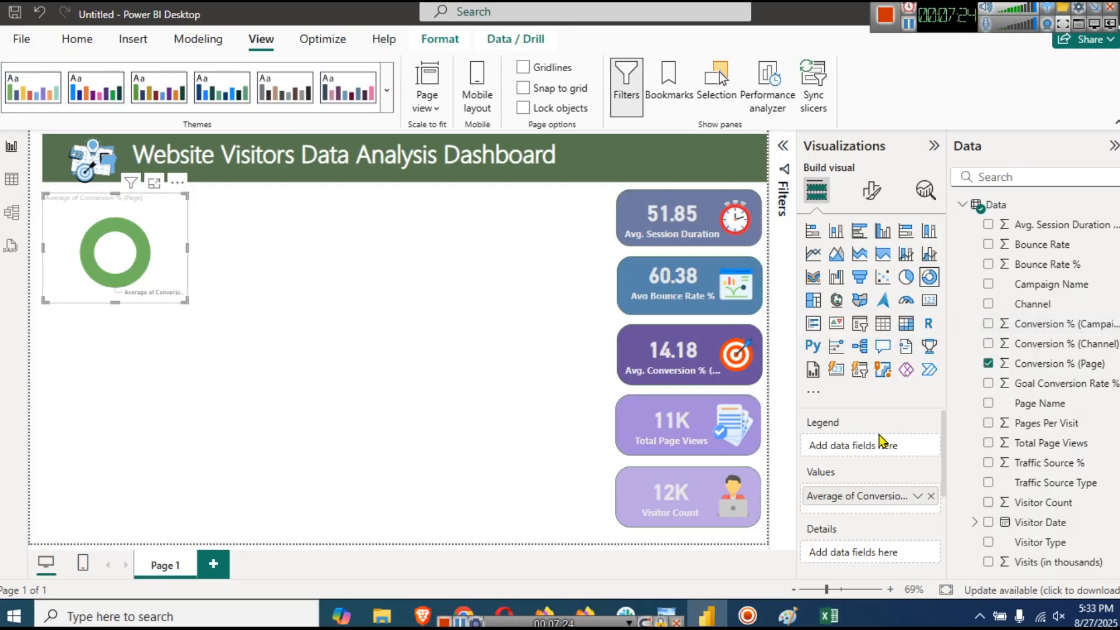
left_click_drag(1065, 306, 861, 458)
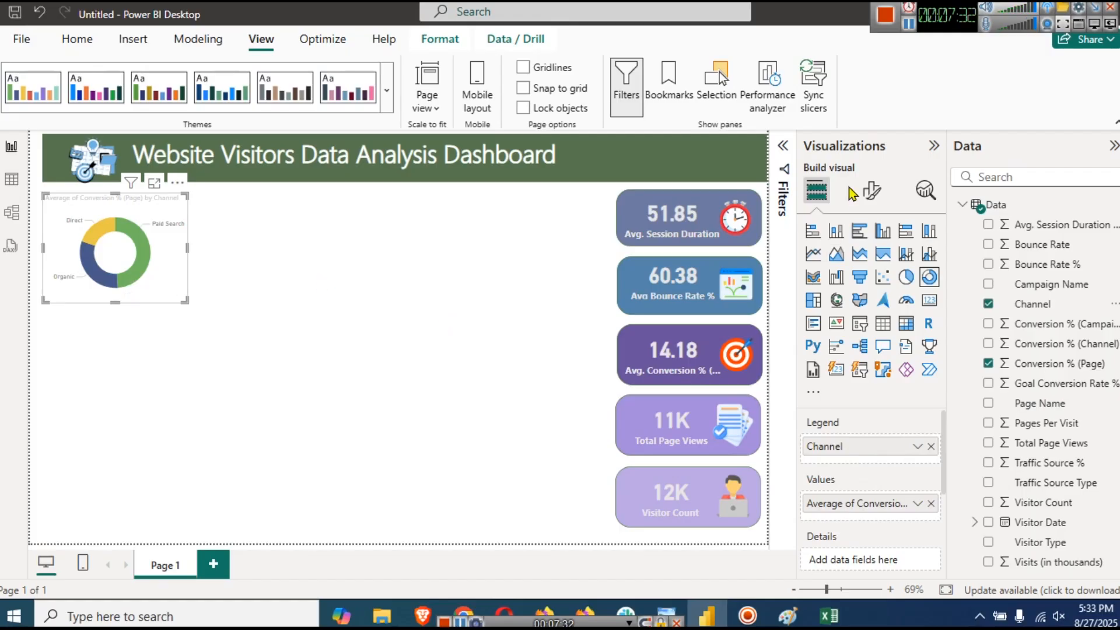
left_click(871, 191)
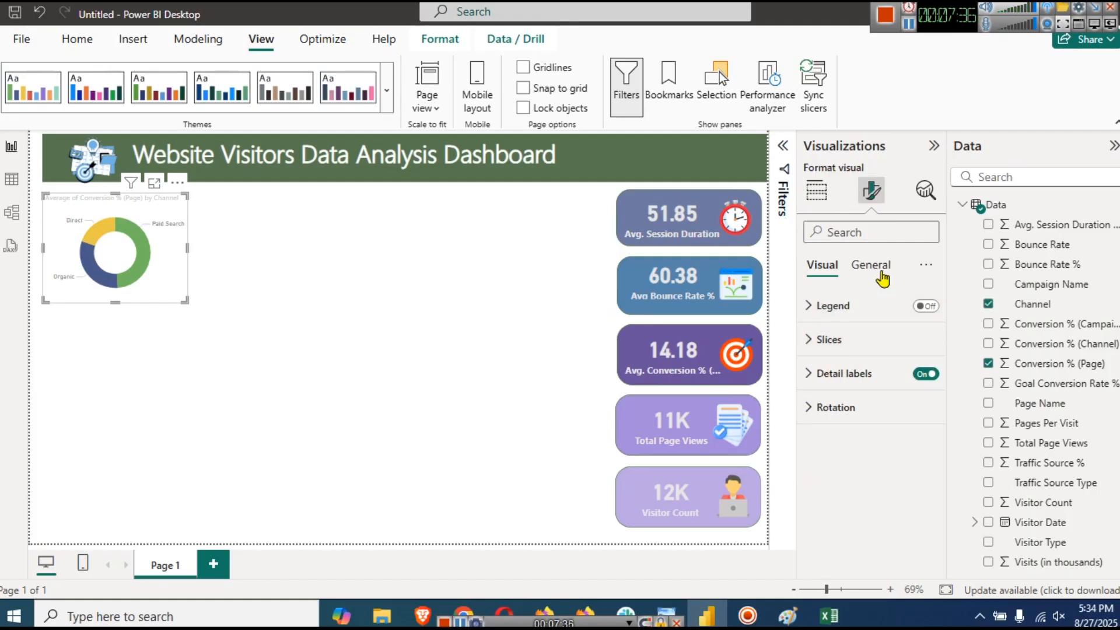
- Turn on the donut's legend and colour its title dark navy
left_click(926, 306)
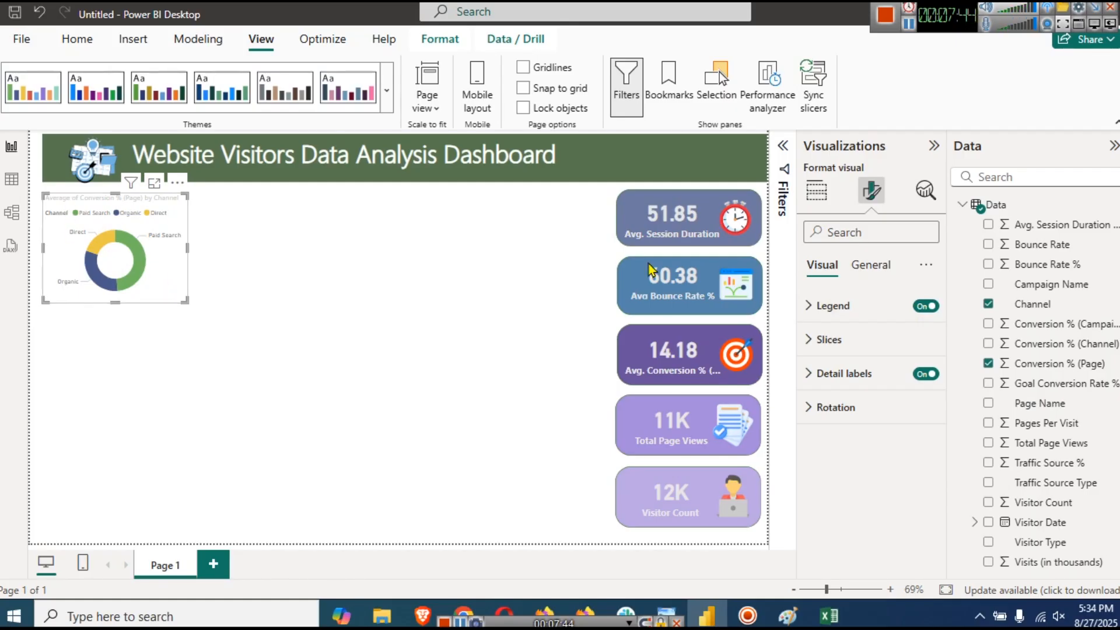
left_click(863, 265)
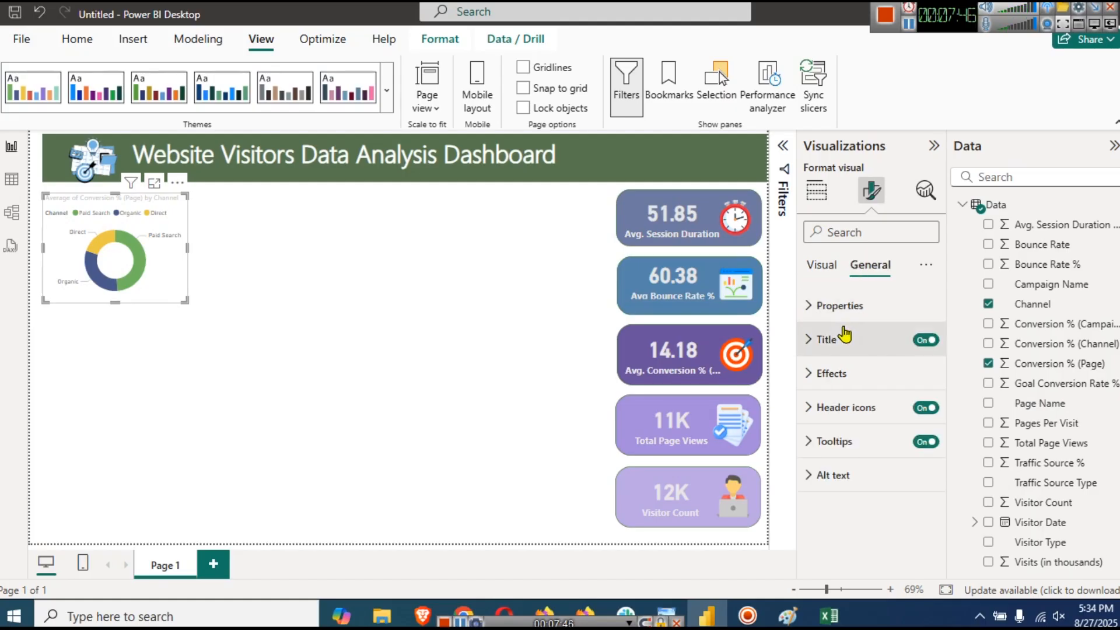
left_click(902, 347)
scroll(907, 379, "down", 4)
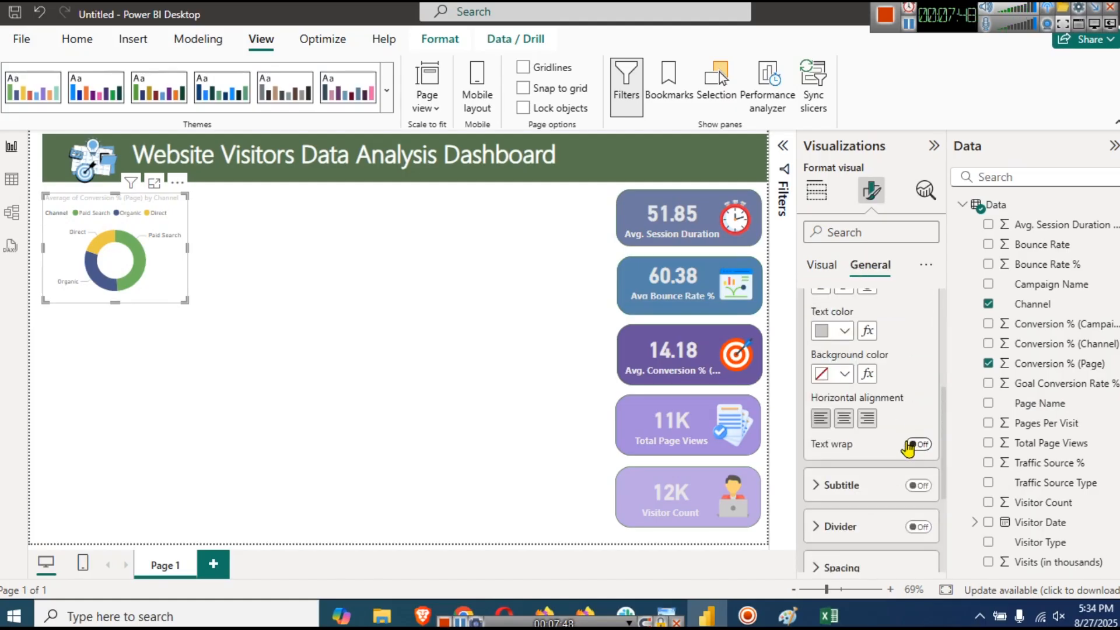
scroll(882, 502, "up", 2)
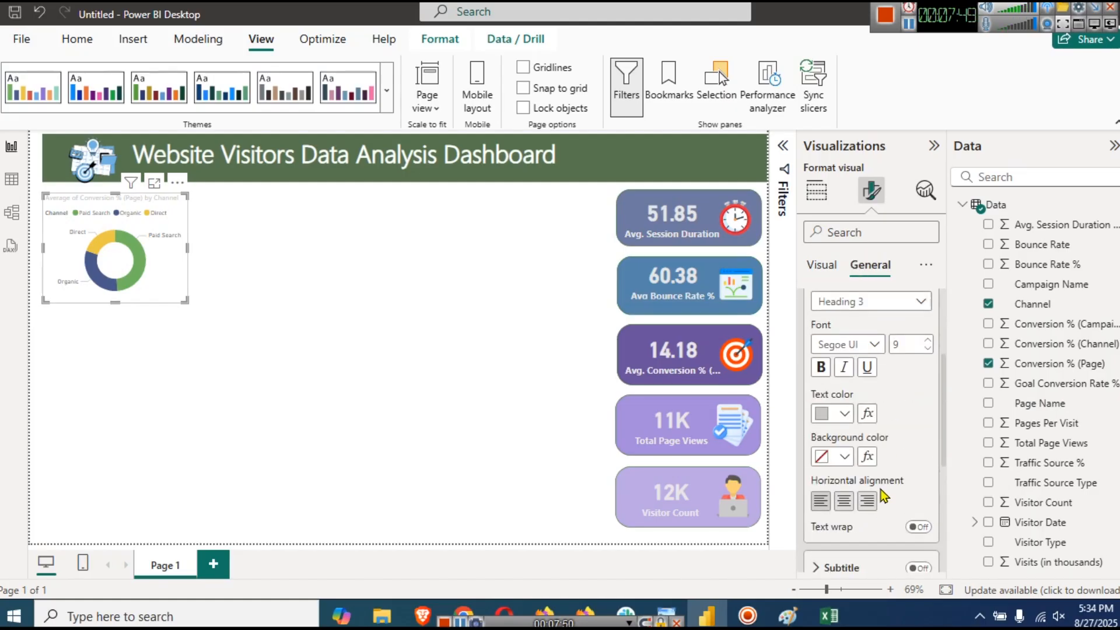
left_click(846, 420)
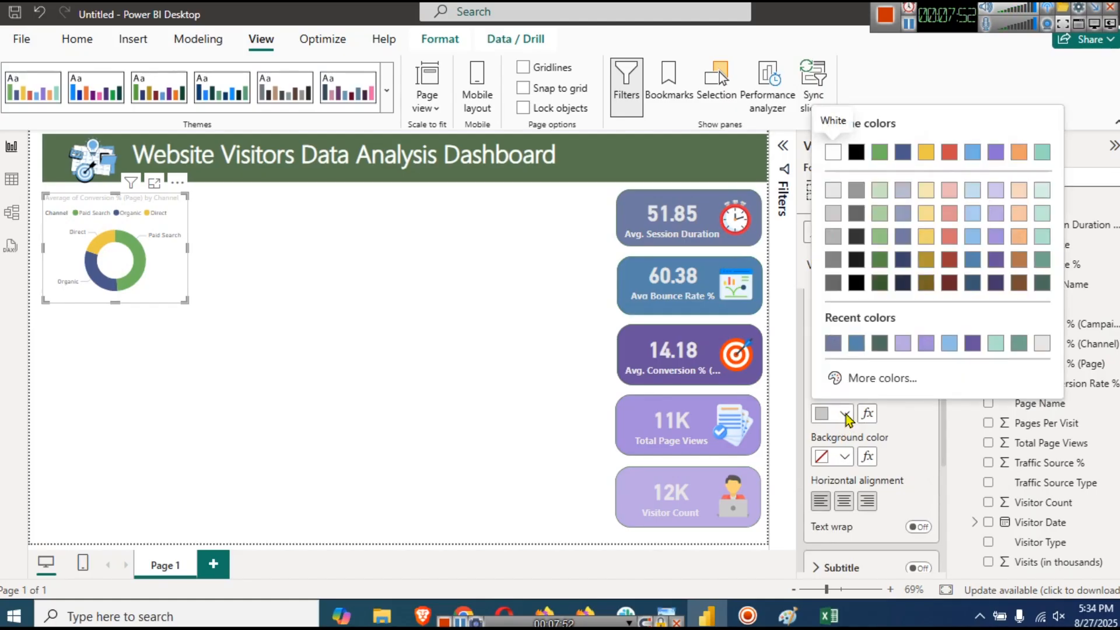
left_click(903, 284)
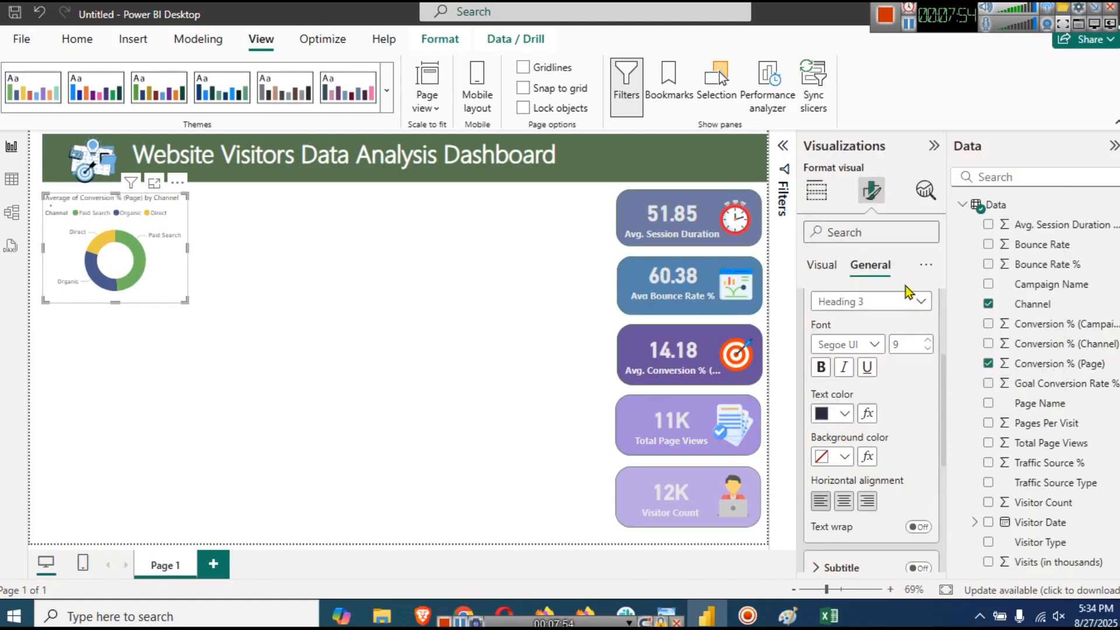
- Make the donut title bold, size 13, wrapped and centred, and stretch the chart taller
left_click(824, 376)
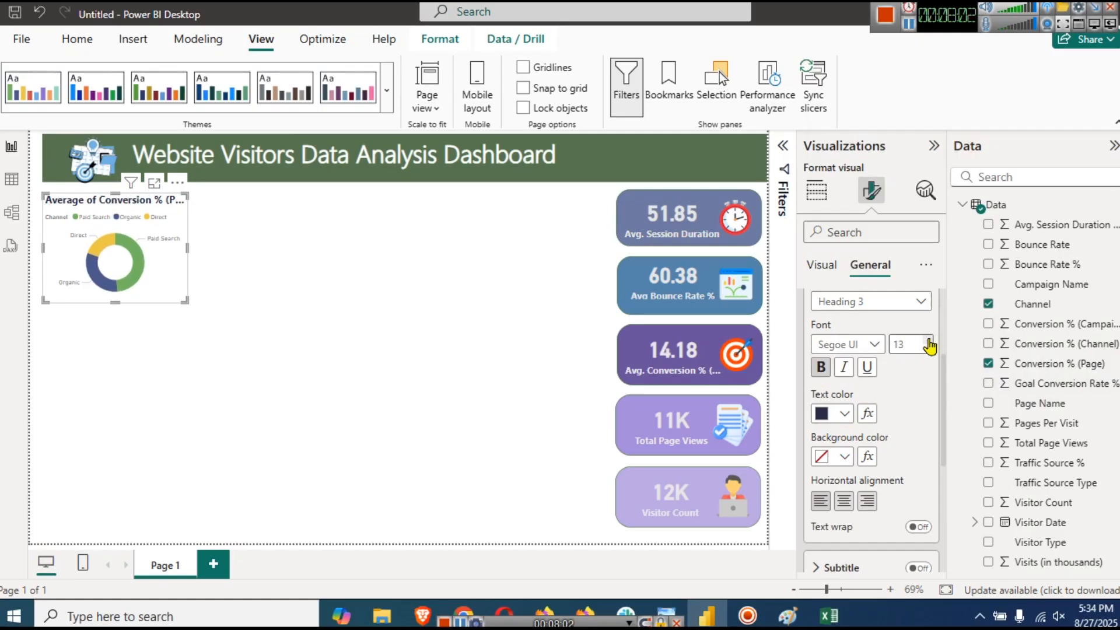
left_click(909, 26)
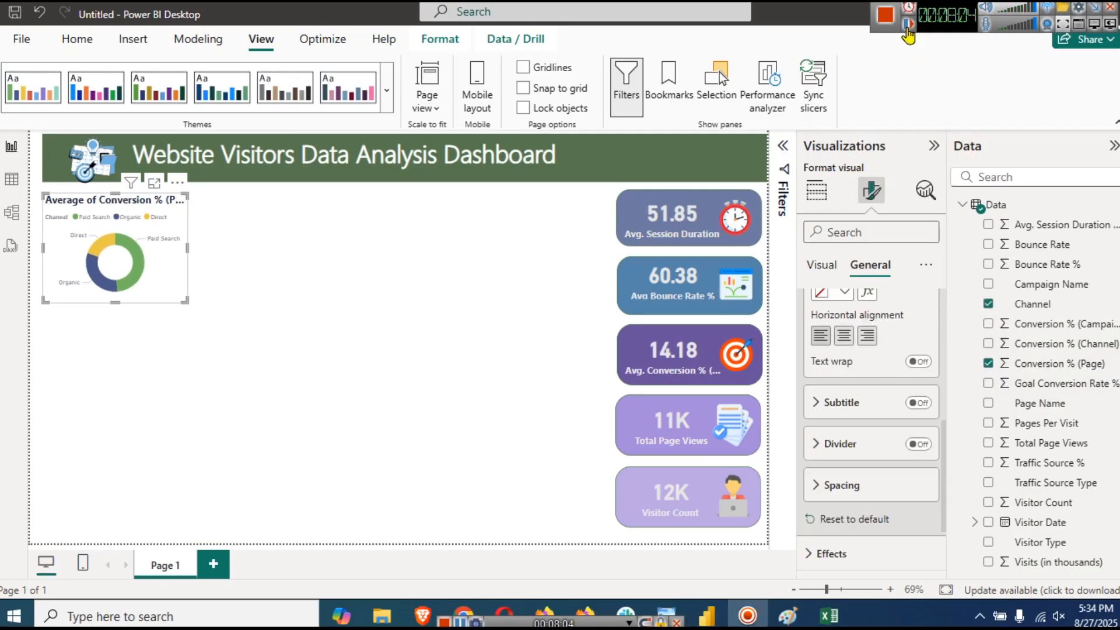
left_click(921, 362)
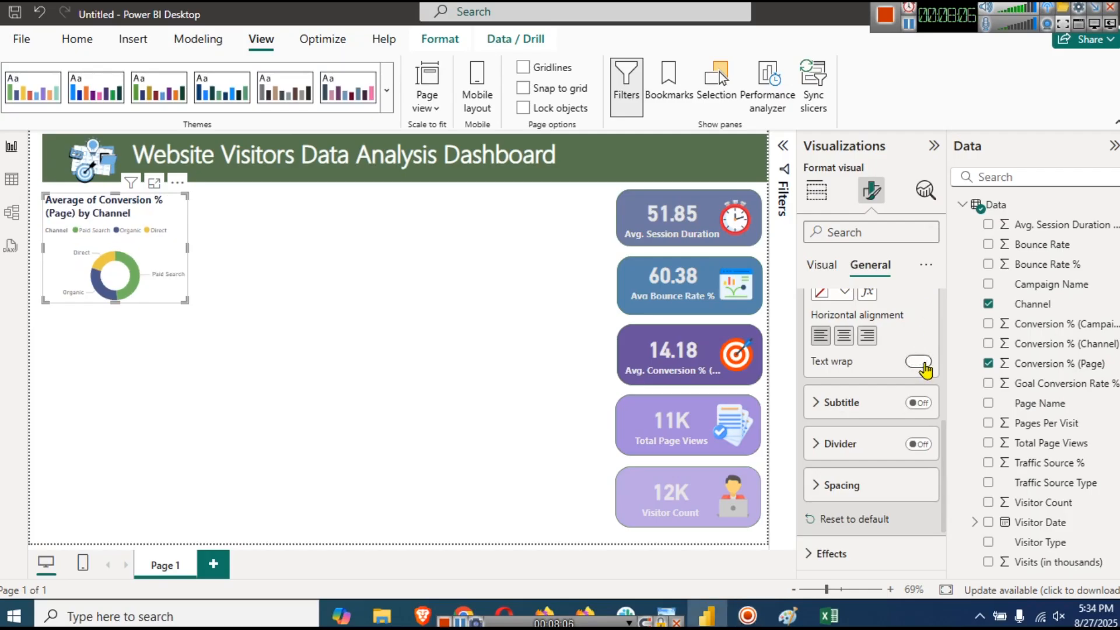
left_click(844, 336)
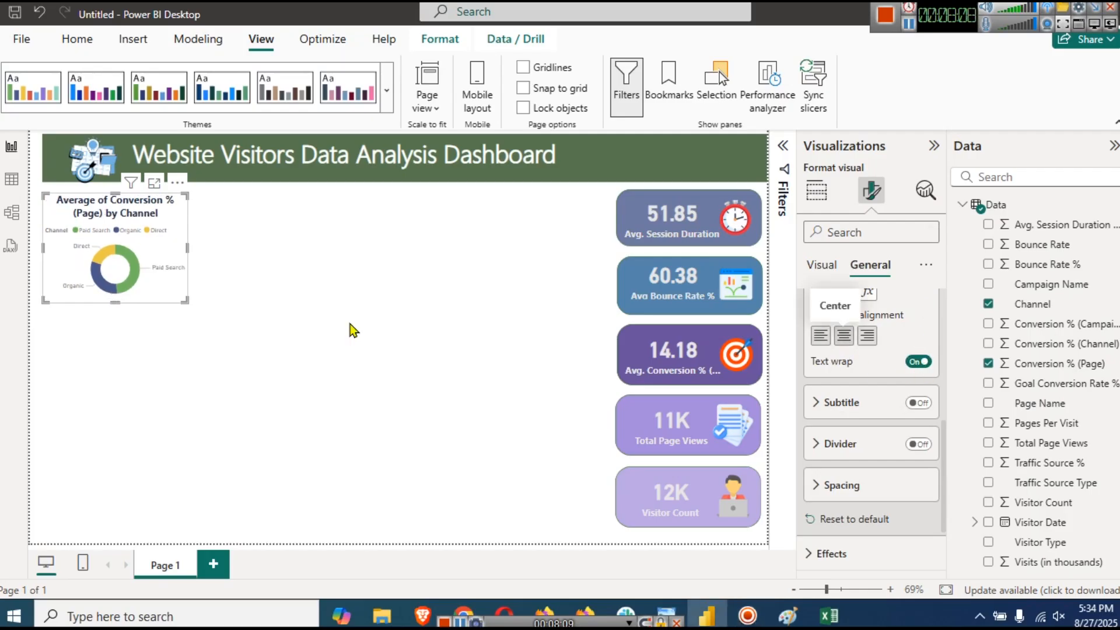
left_click_drag(115, 302, 124, 326)
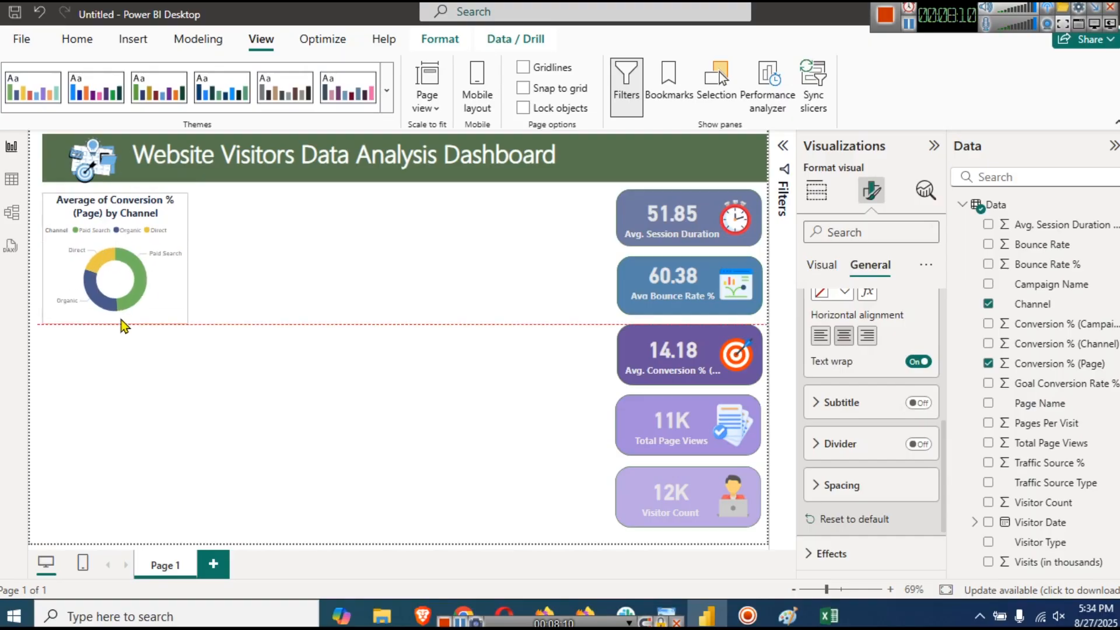
left_click(264, 310)
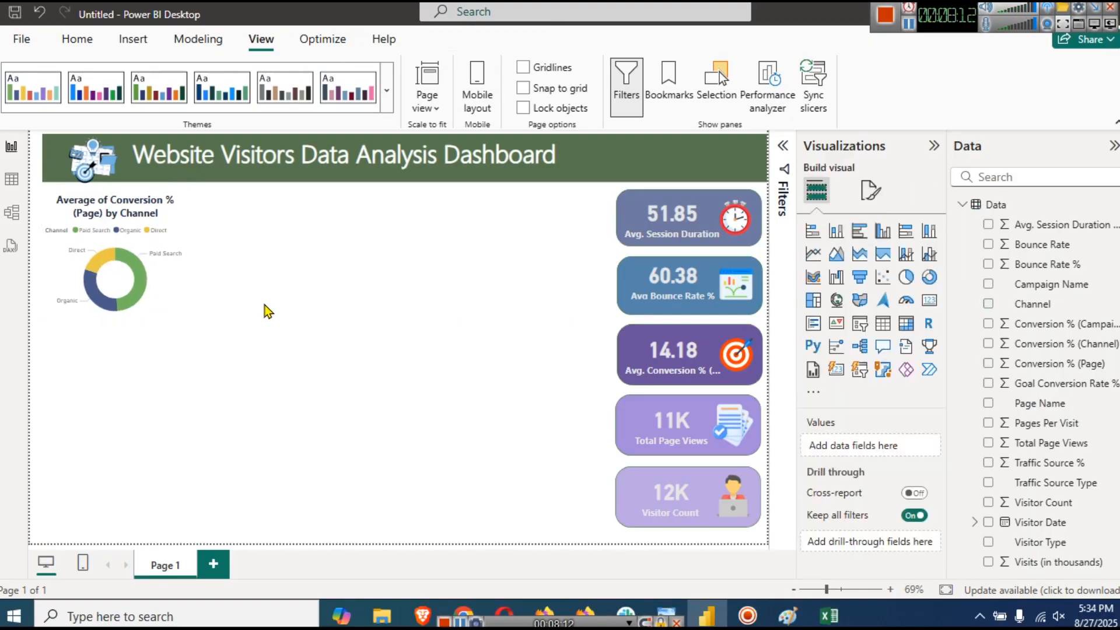
left_click(167, 291)
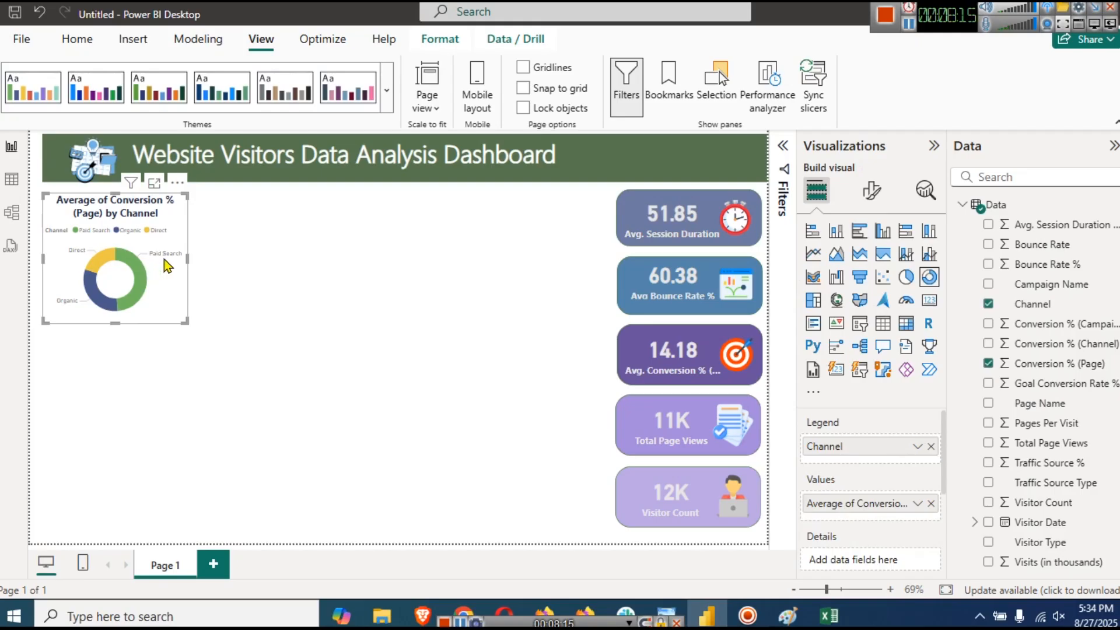
- Set the donut's detail labels to category and data value, after trying category and percent of total
left_click(868, 193)
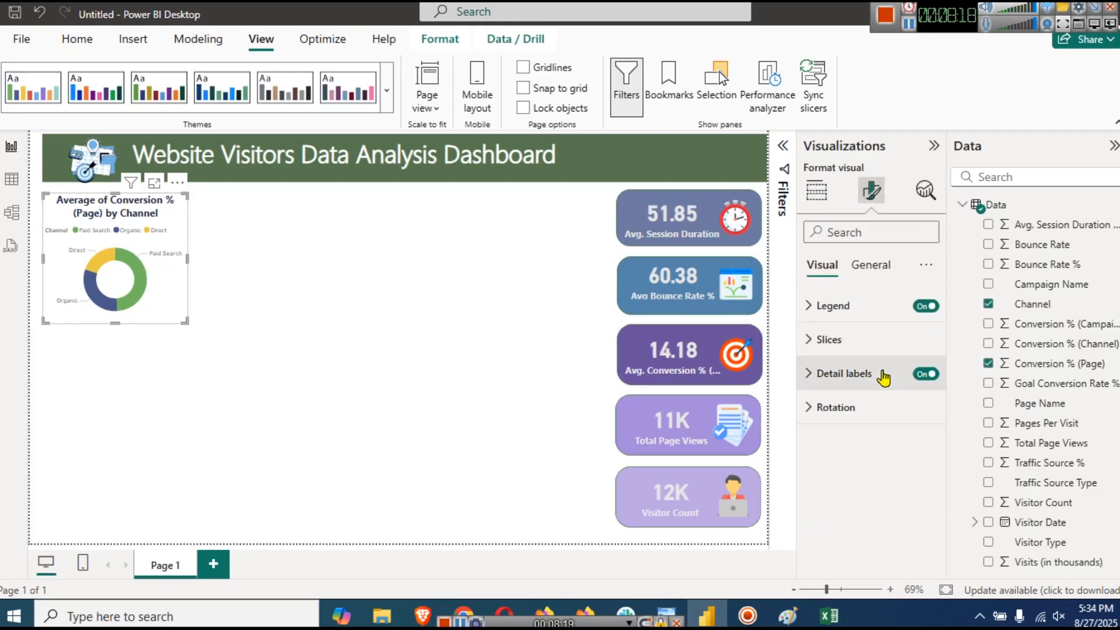
left_click(881, 374)
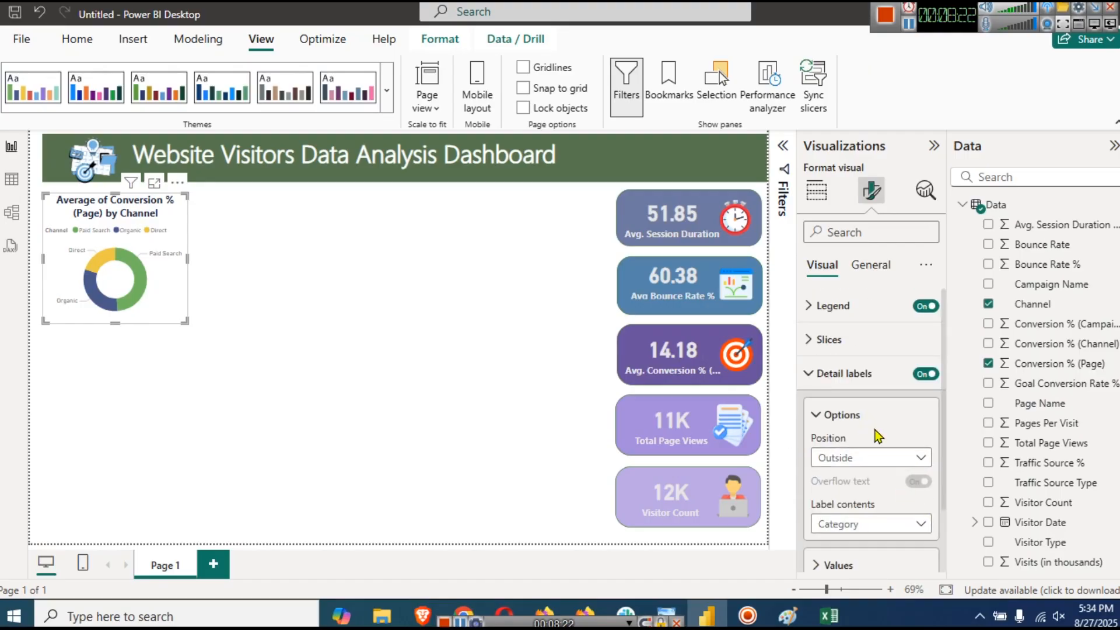
scroll(876, 429, "down", 2)
left_click(819, 489)
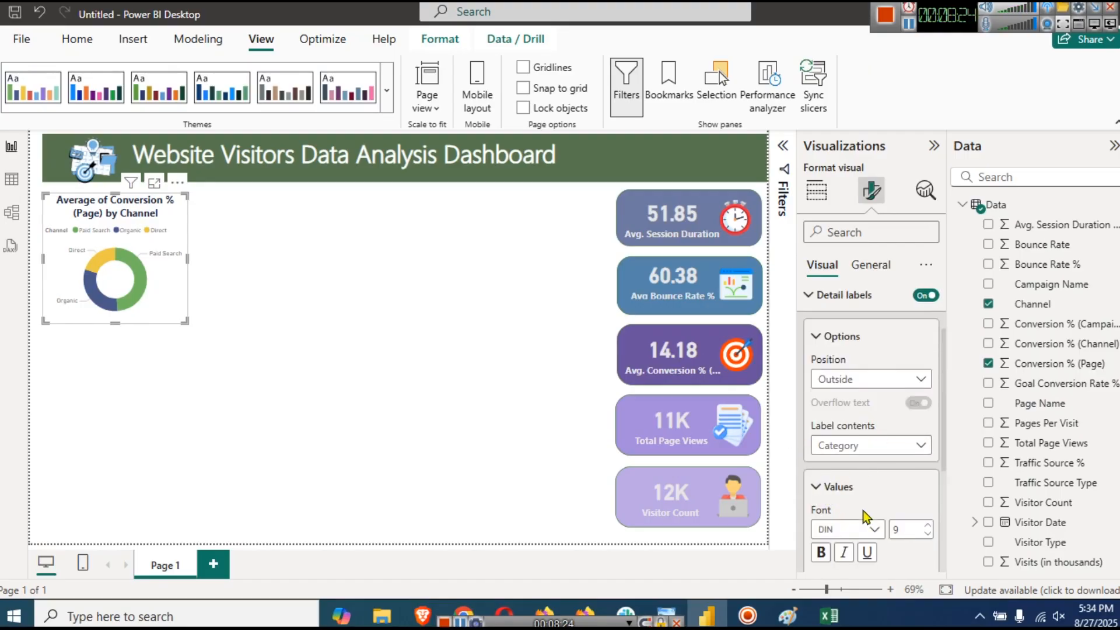
scroll(893, 493, "down", 3)
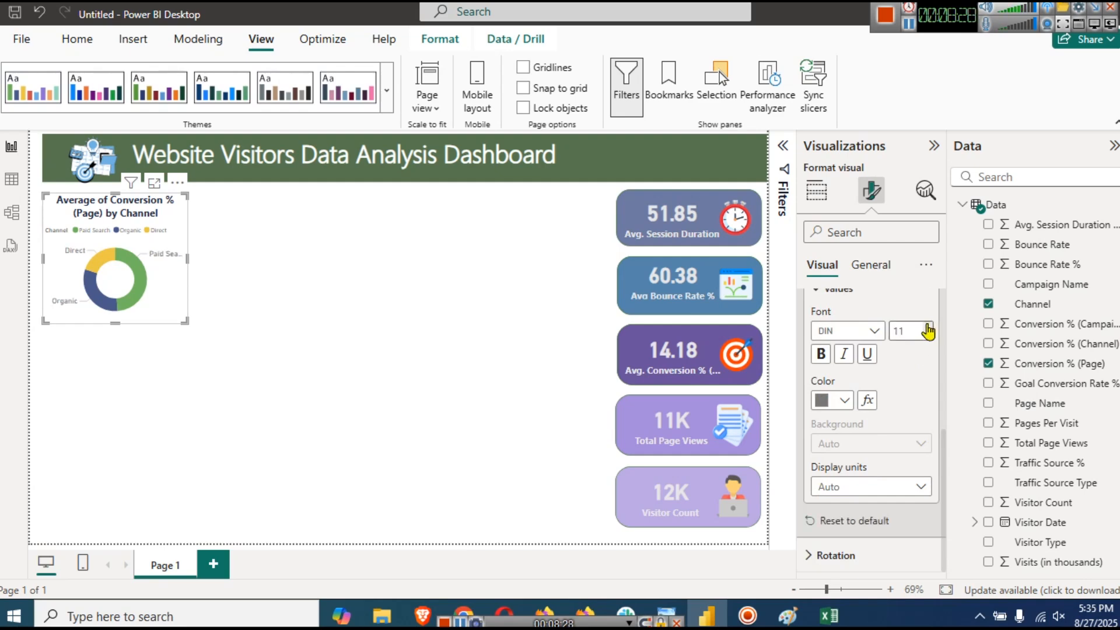
scroll(901, 418, "up", 3)
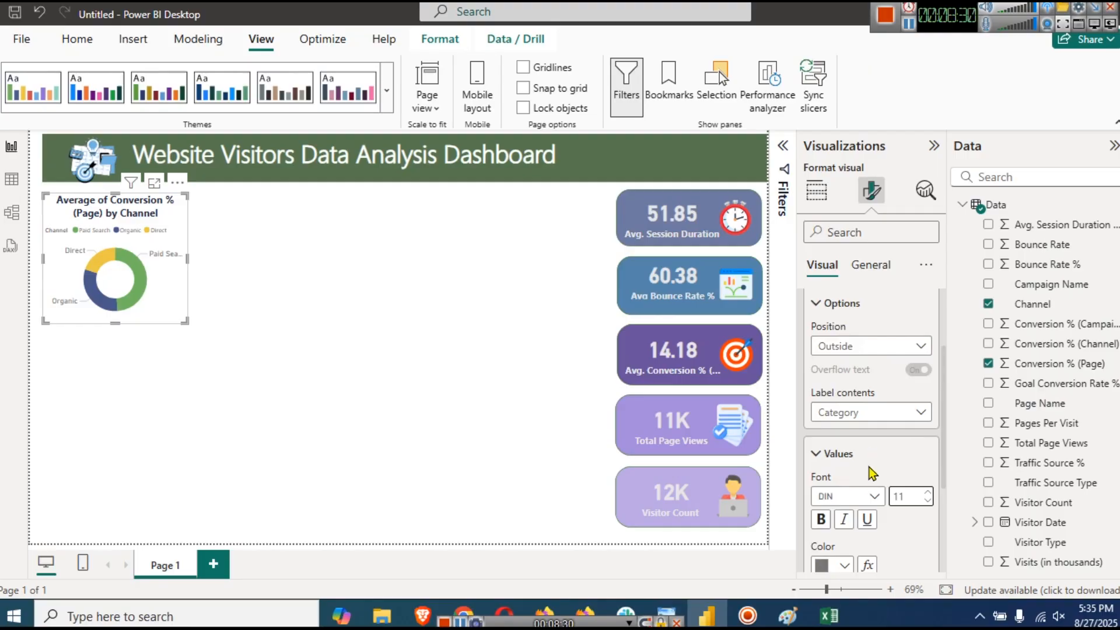
left_click(892, 413)
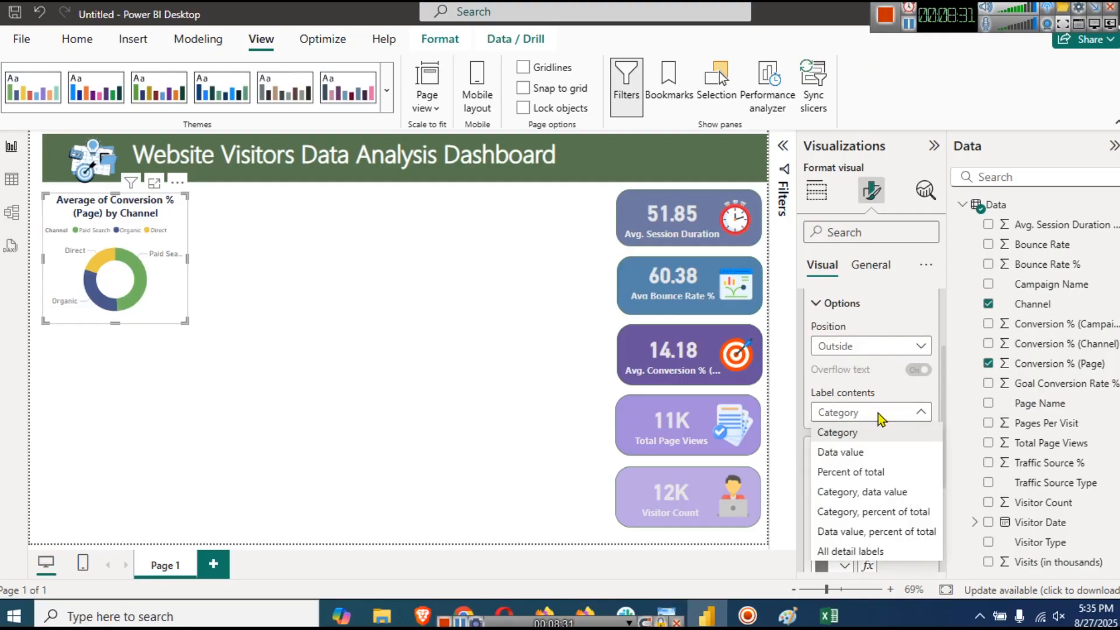
left_click(889, 510)
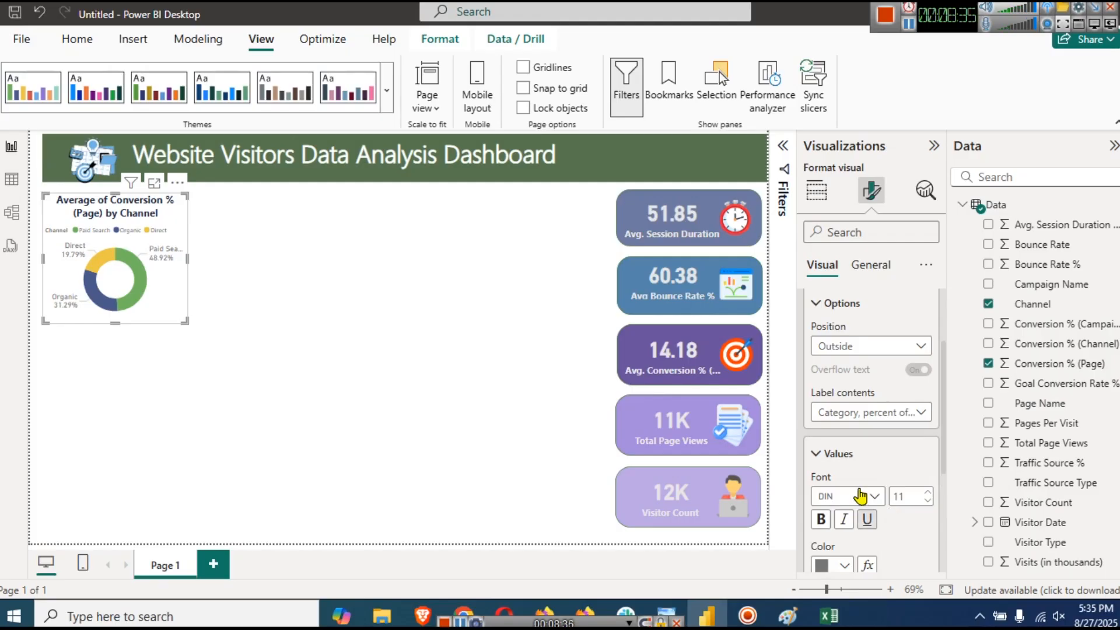
left_click(855, 413)
left_click(885, 494)
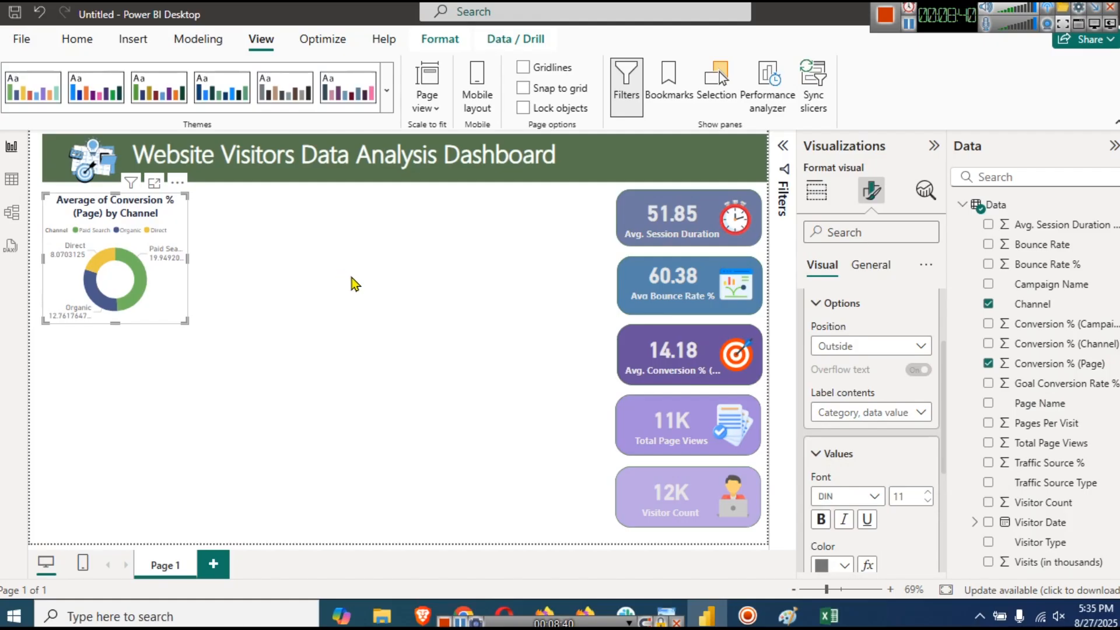
left_click(870, 413)
left_click(870, 413)
- Give the label values 2 decimal places, reading 8.07, 19.95 and 12.76
scroll(878, 438, "down", 3)
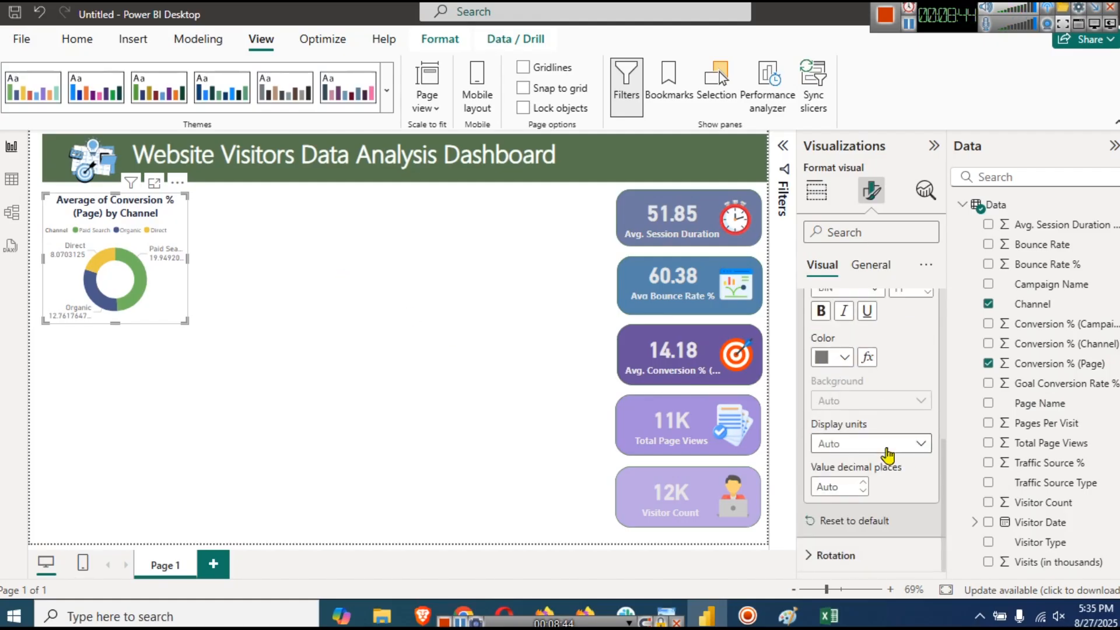
left_click(846, 488)
key("Return")
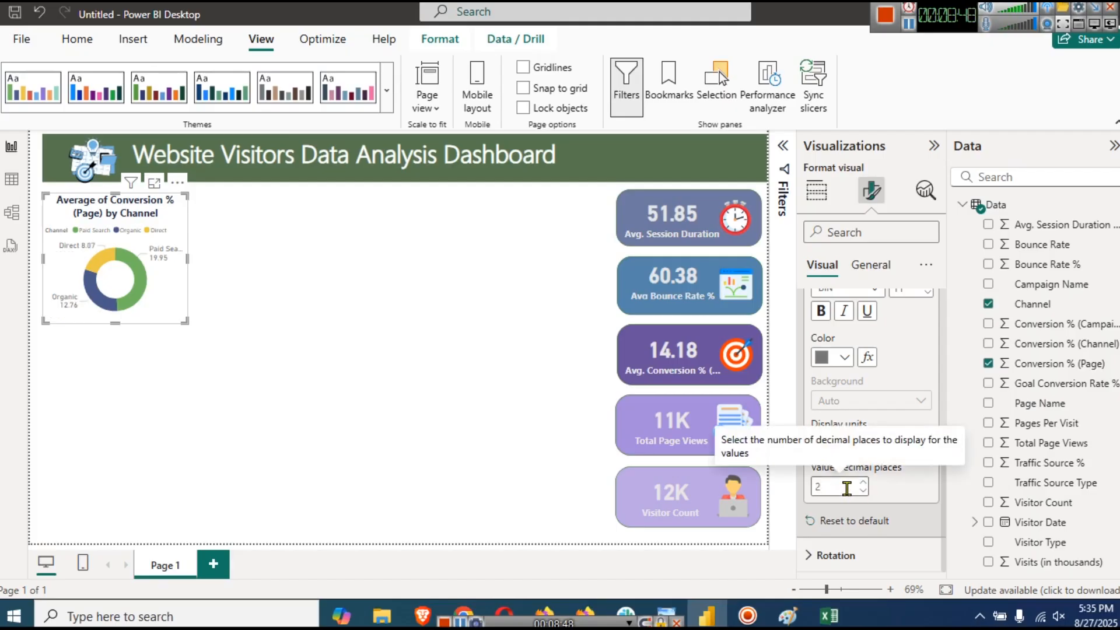
left_click(253, 353)
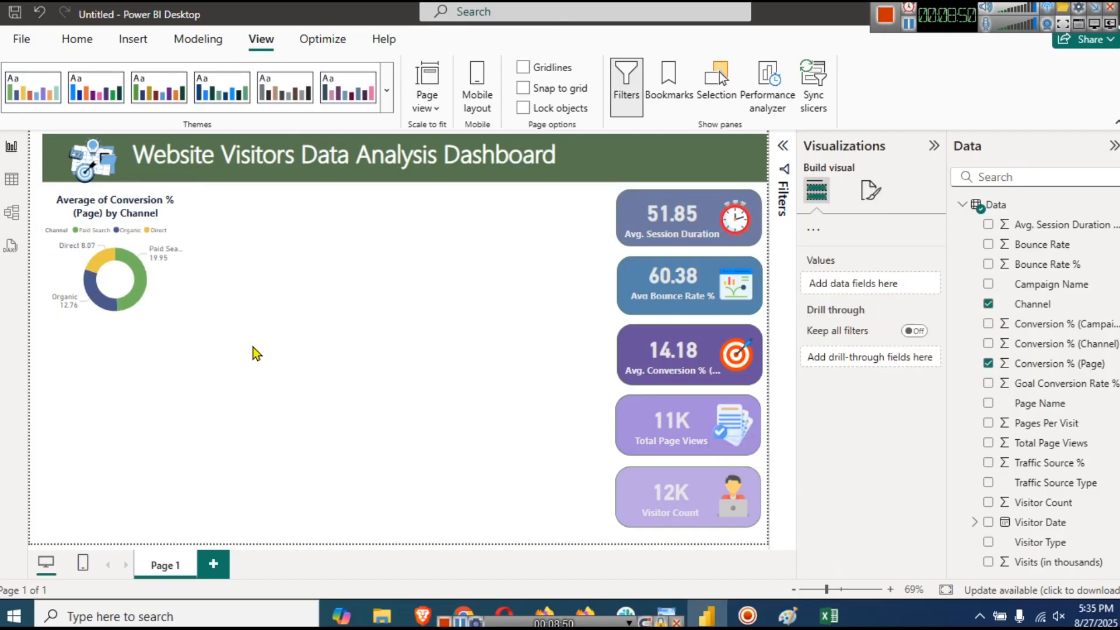
- Switch on the Shadow effect under the donut chart's General > Effects settings
left_click(173, 286)
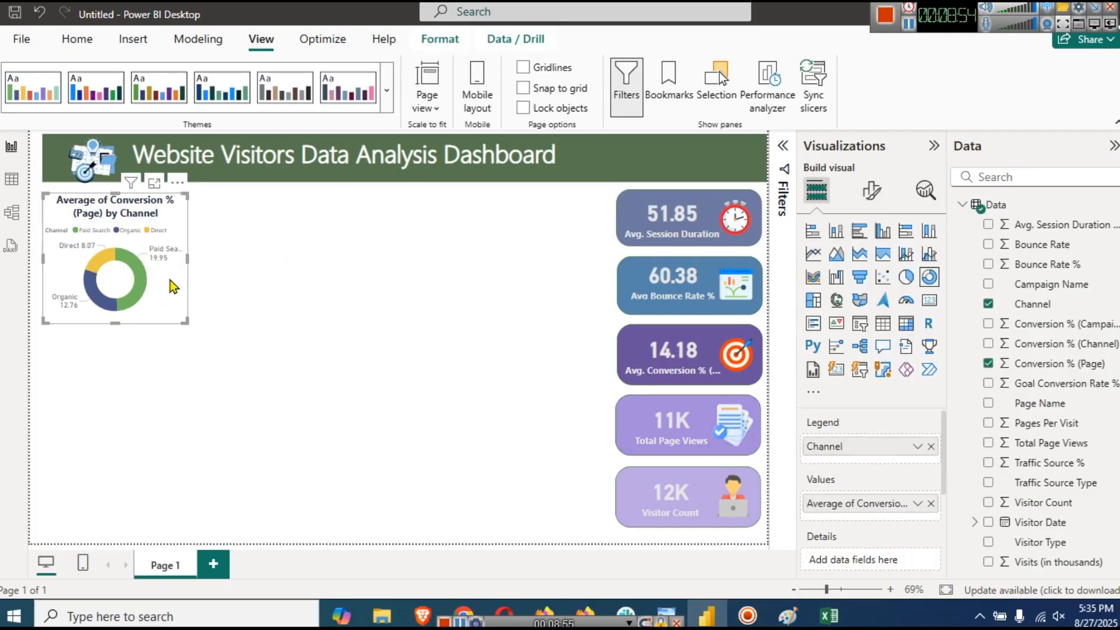
left_click(863, 190)
left_click(890, 273)
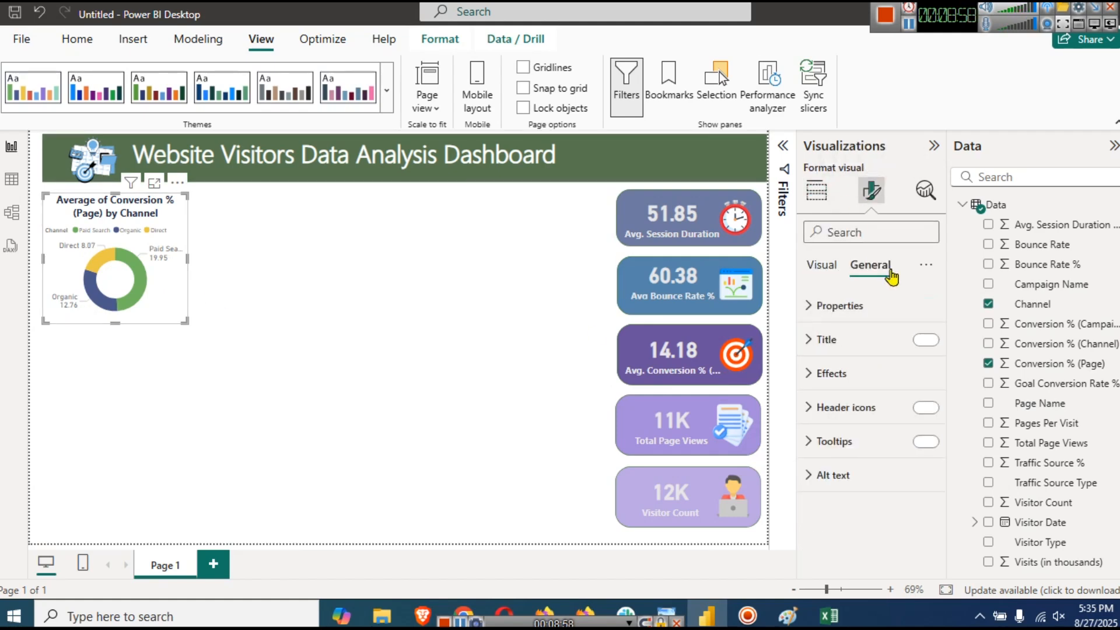
left_click(866, 376)
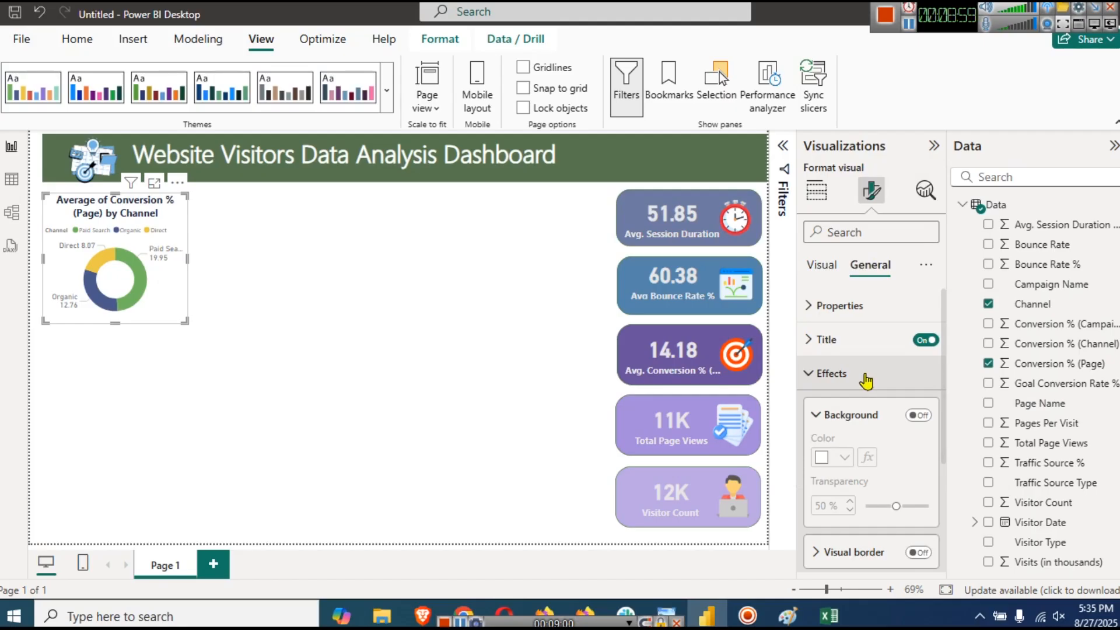
scroll(890, 465, "down", 1)
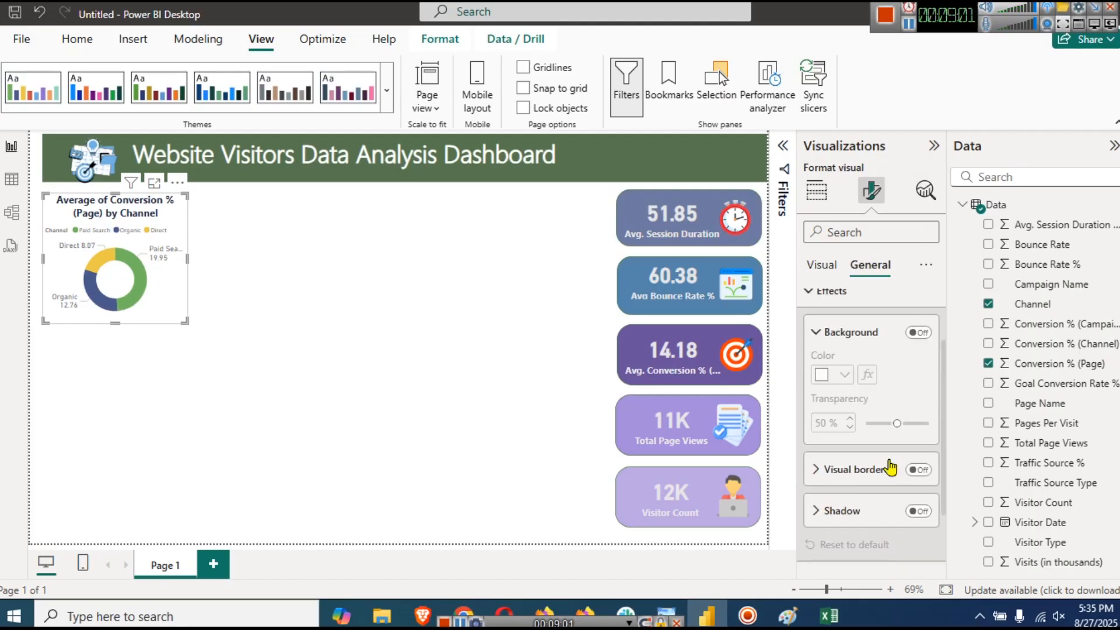
left_click(917, 512)
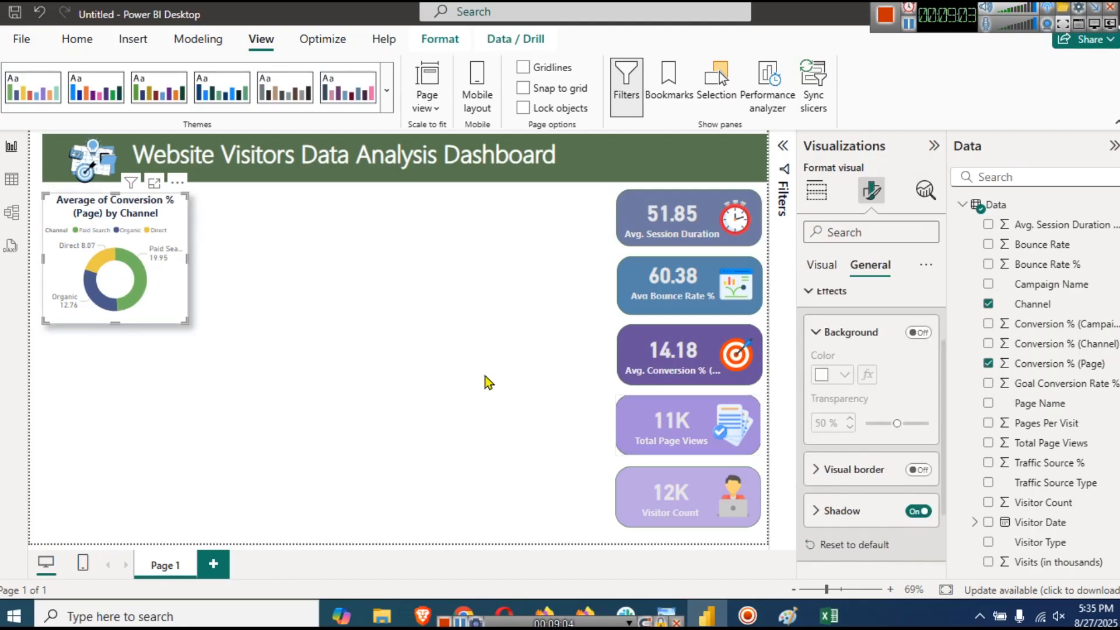
left_click(489, 382)
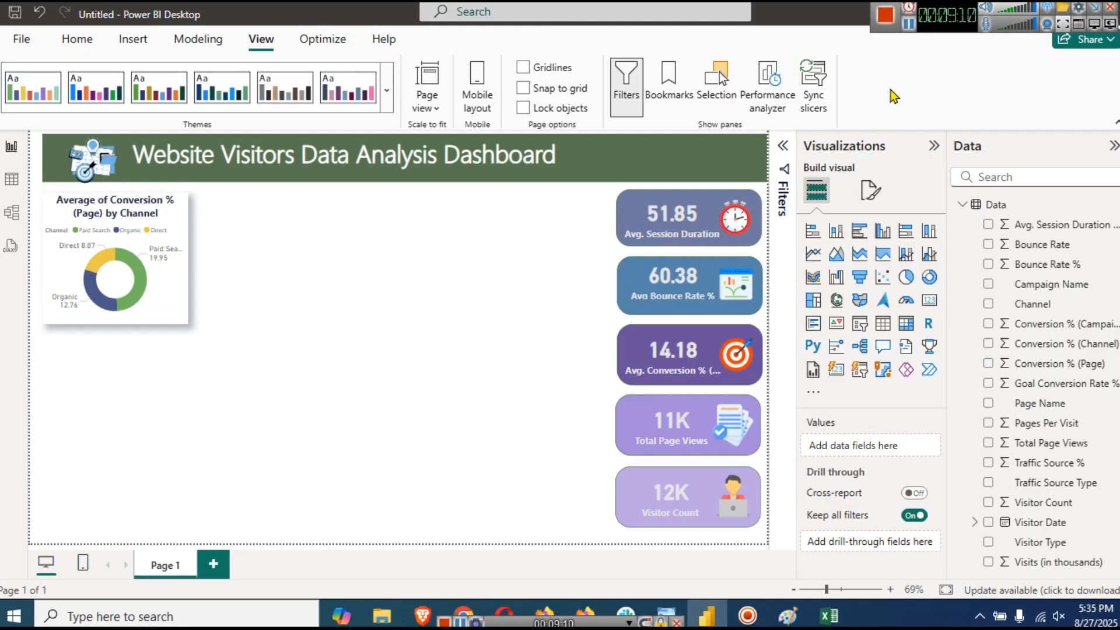
left_click(910, 26)
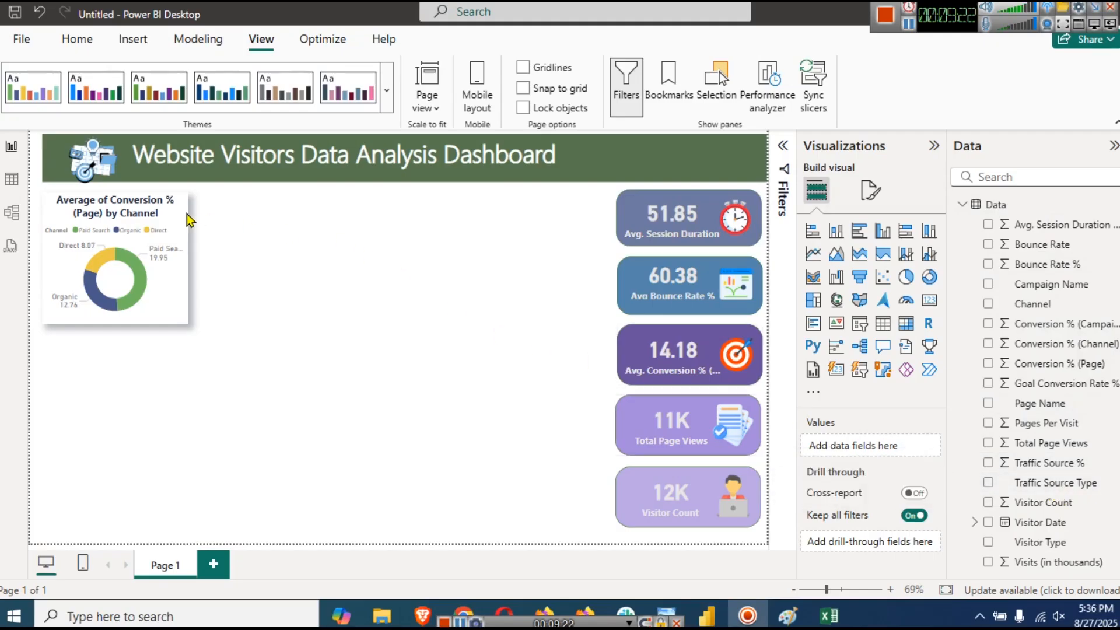
- Copy the donut to sit beside the original and convert the copy into a stacked column chart
left_click(164, 216)
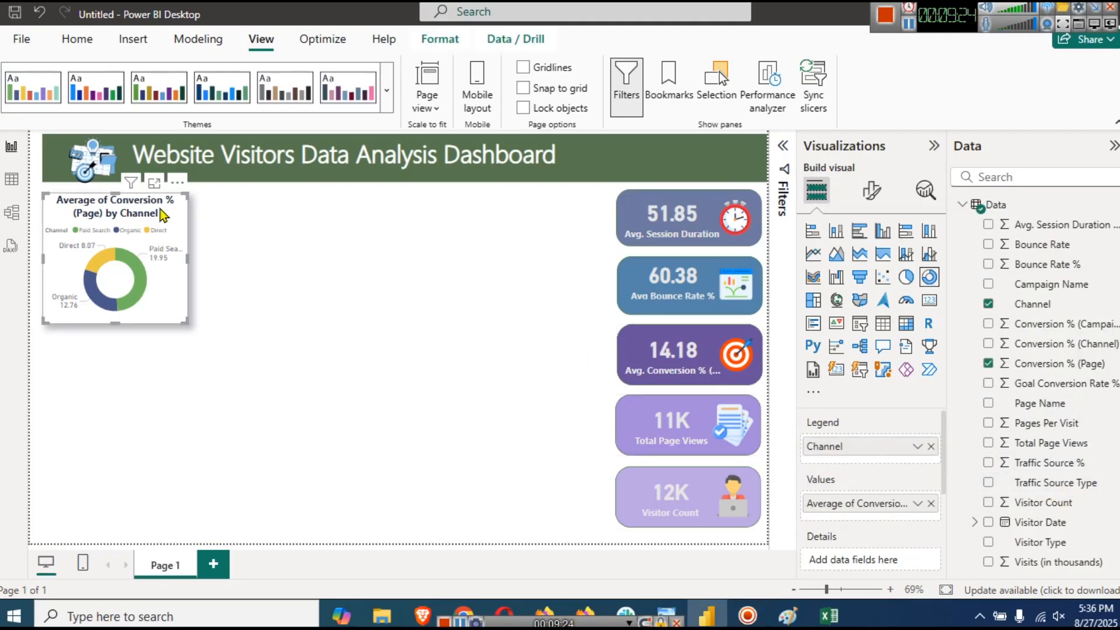
key("ctrl+c")
key("ctrl+v")
left_click_drag(166, 214, 284, 212)
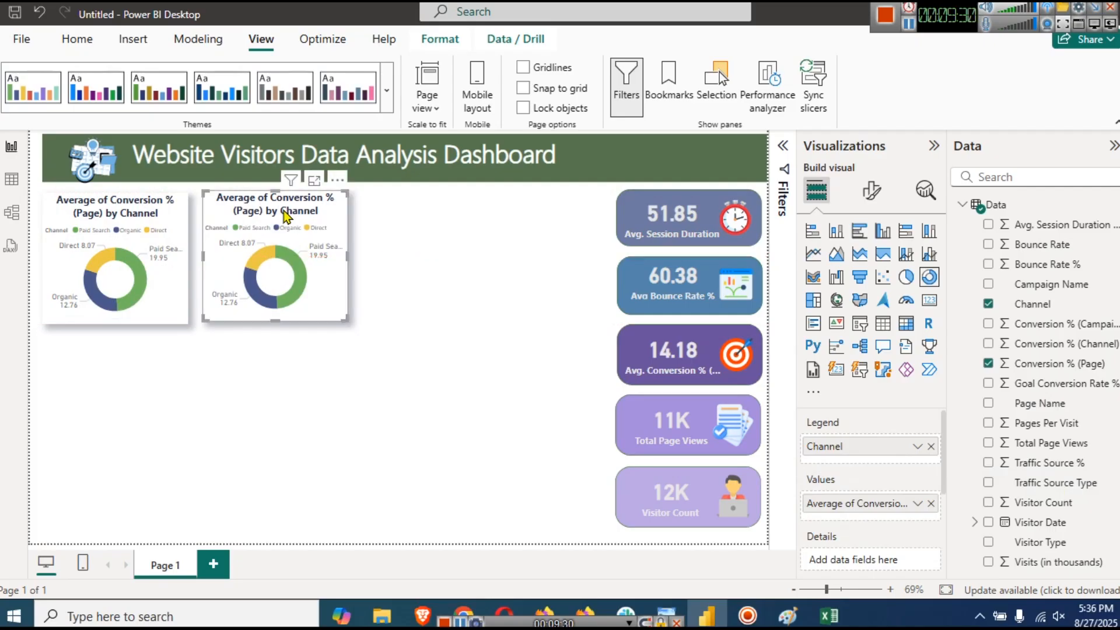
key("Down")
key("Down")
key("Down")
key("Left")
key("Left")
key("Left")
key("Left")
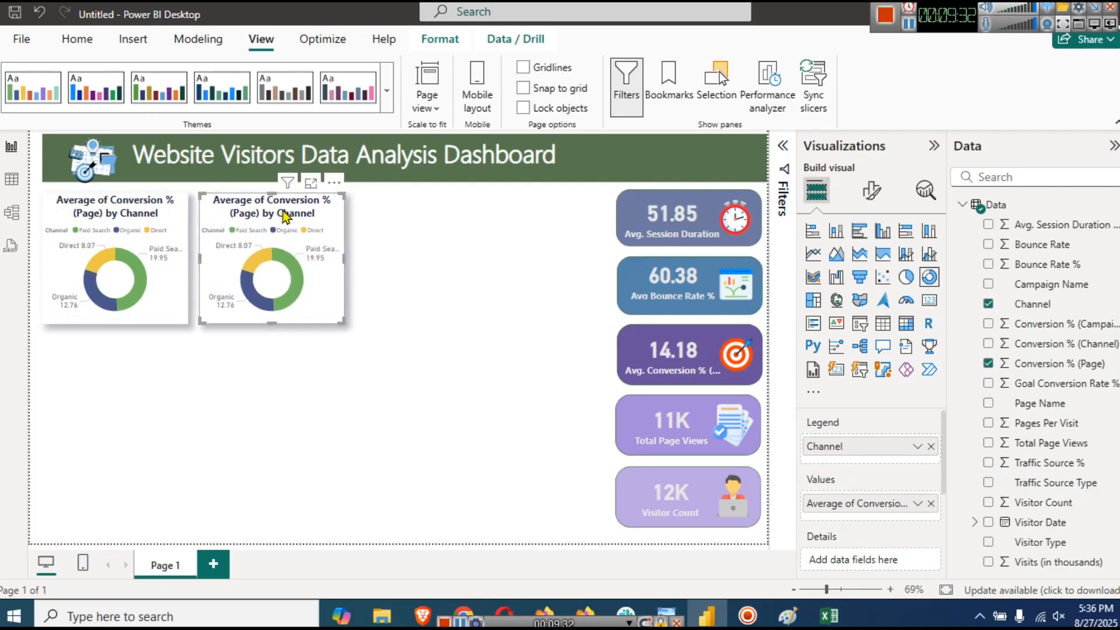
left_click(836, 232)
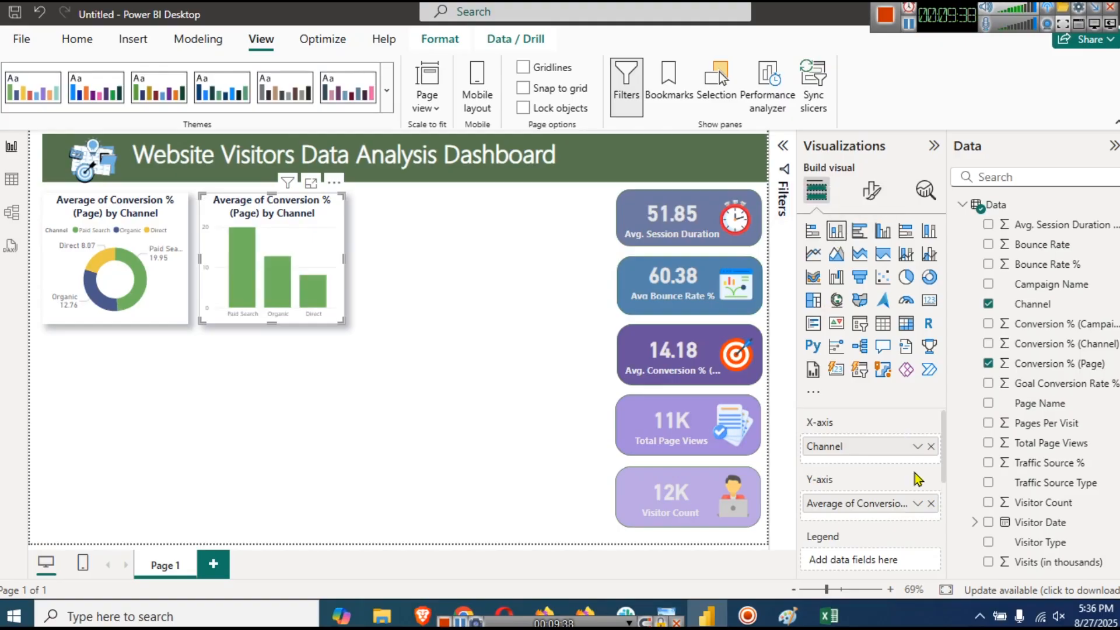
- Replace Channel and Conversion % with Traffic Source Type on the x-axis and Visitor Count on the y-axis
left_click(932, 447)
left_click_drag(1038, 483, 858, 452)
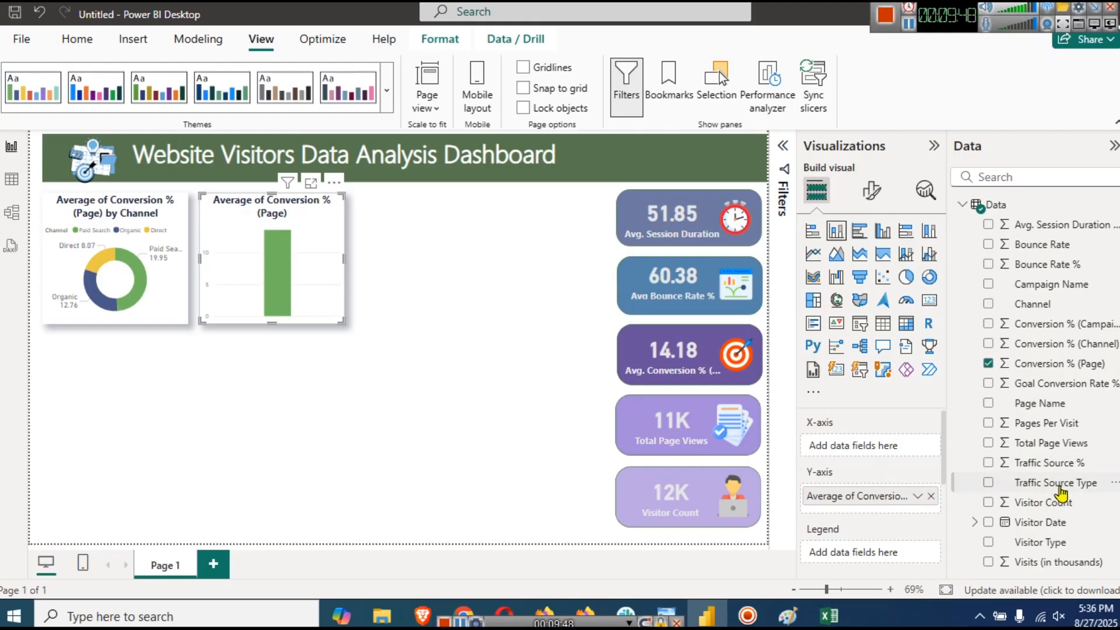
left_click_drag(1055, 486, 865, 454)
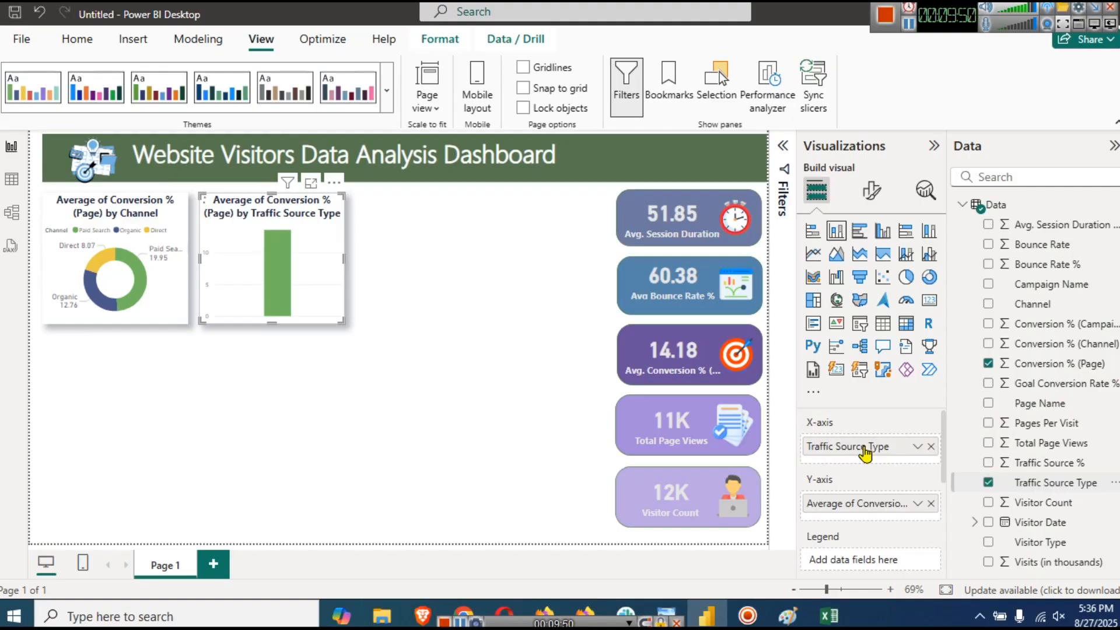
left_click(932, 504)
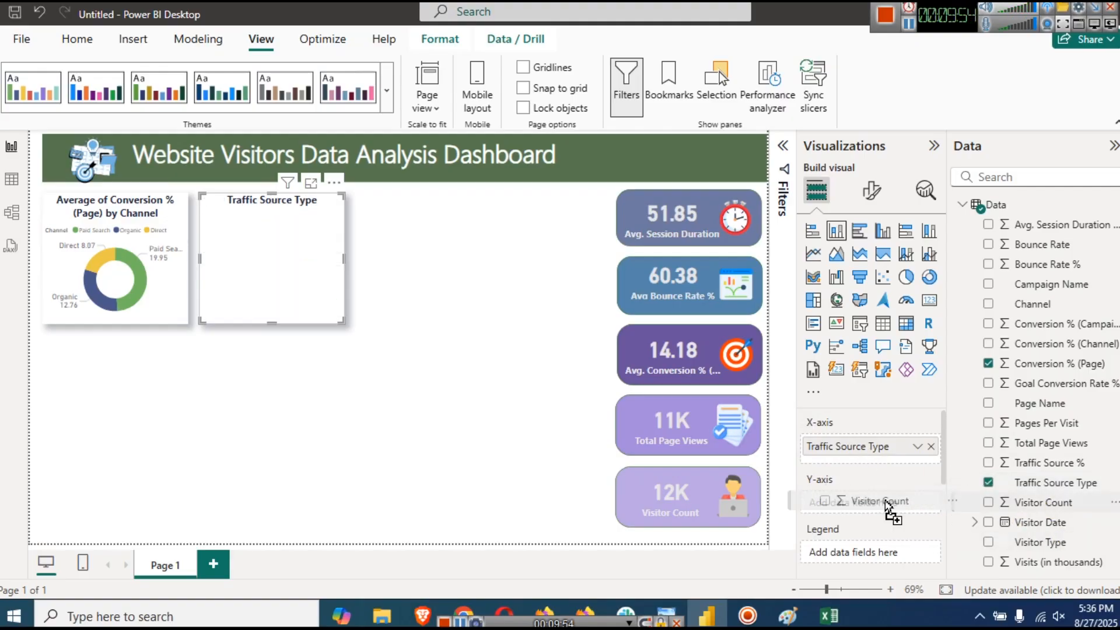
left_click_drag(884, 506, 885, 507)
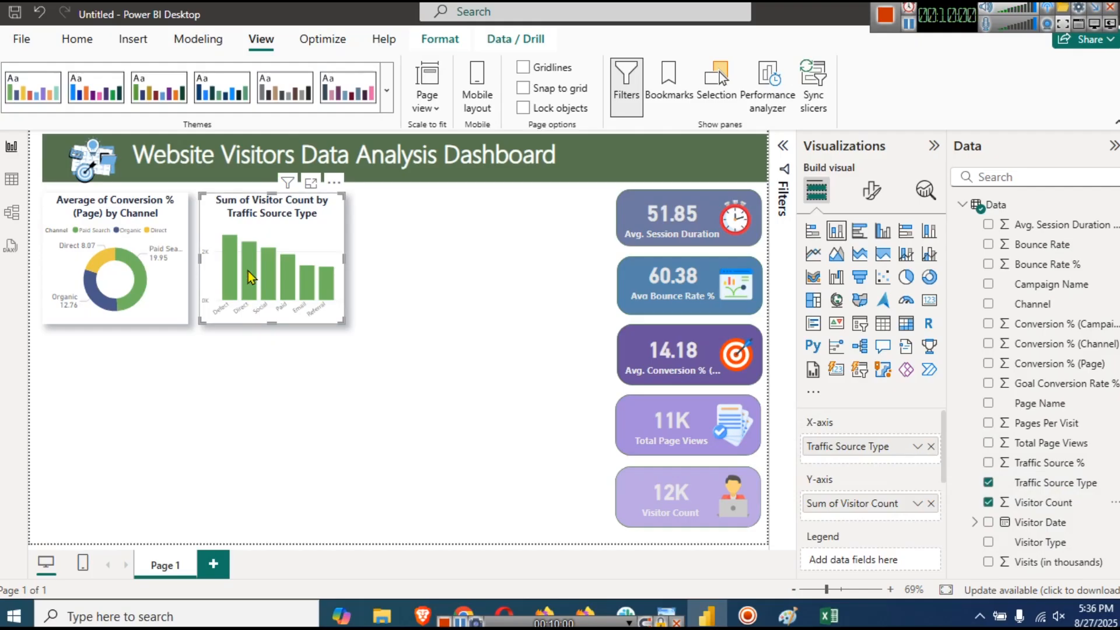
mouse_move(233, 267)
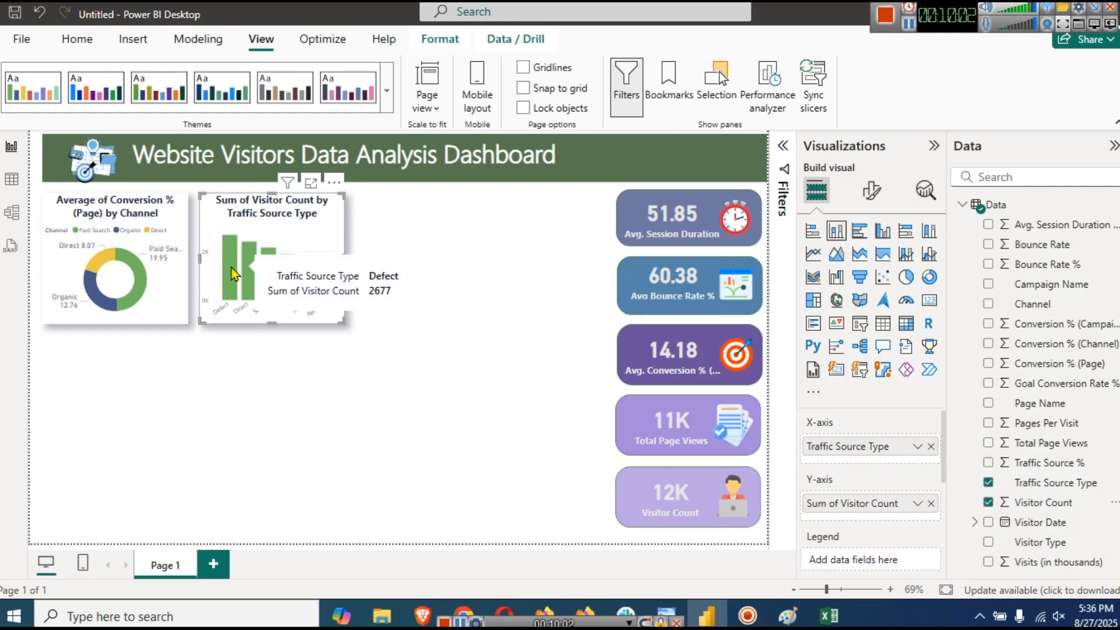
- Turn on data labels for the Visitor Count column chart
left_click(864, 190)
scroll(892, 400, "down", 3)
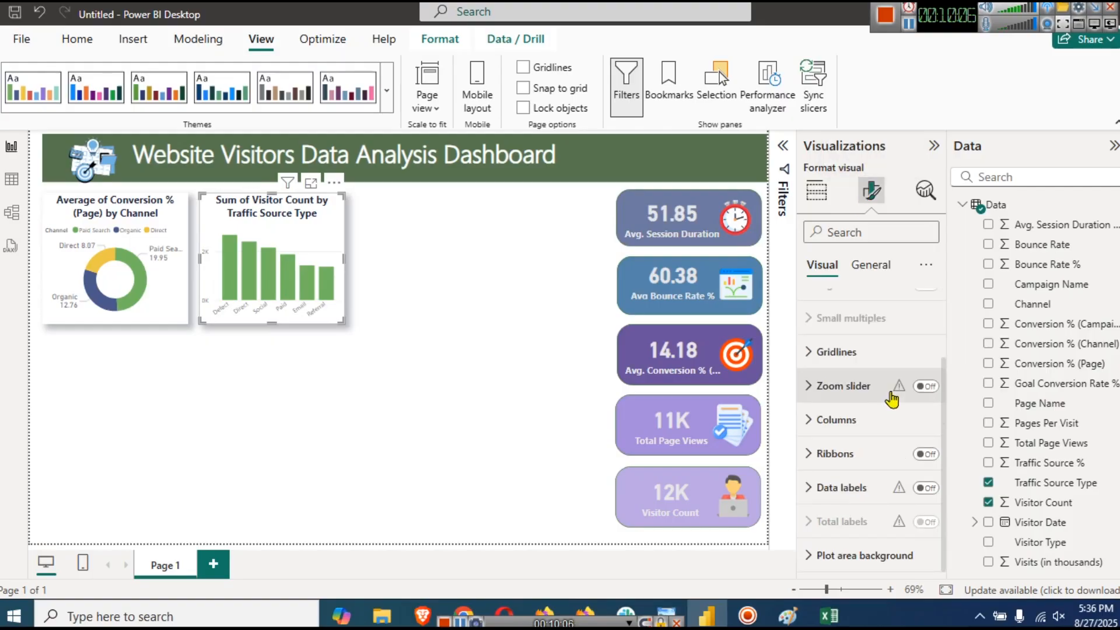
left_click(914, 490)
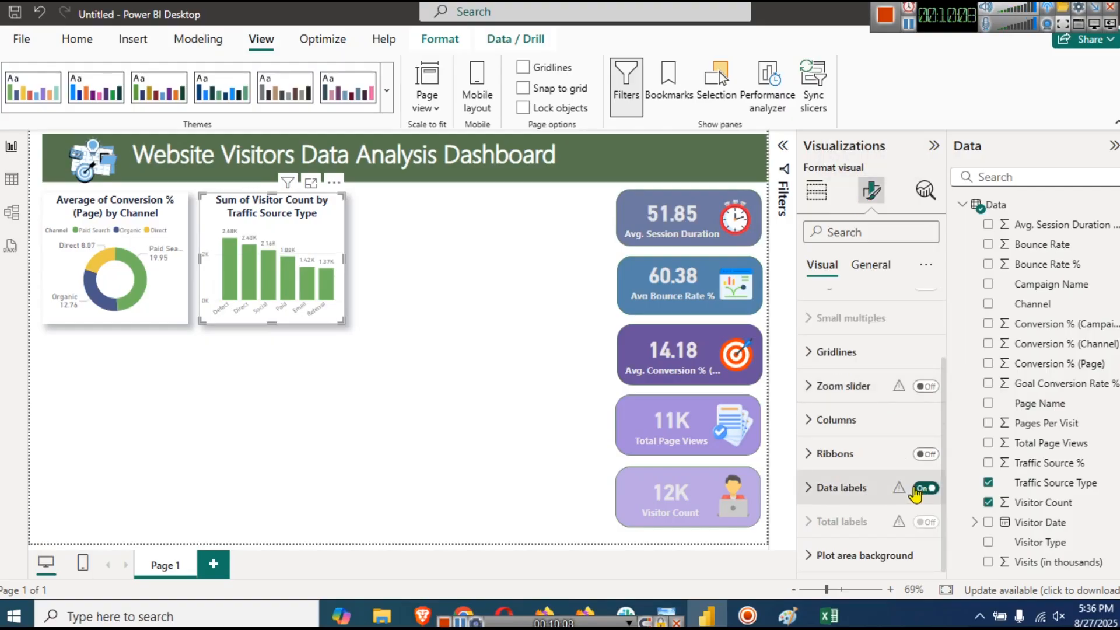
left_click(471, 284)
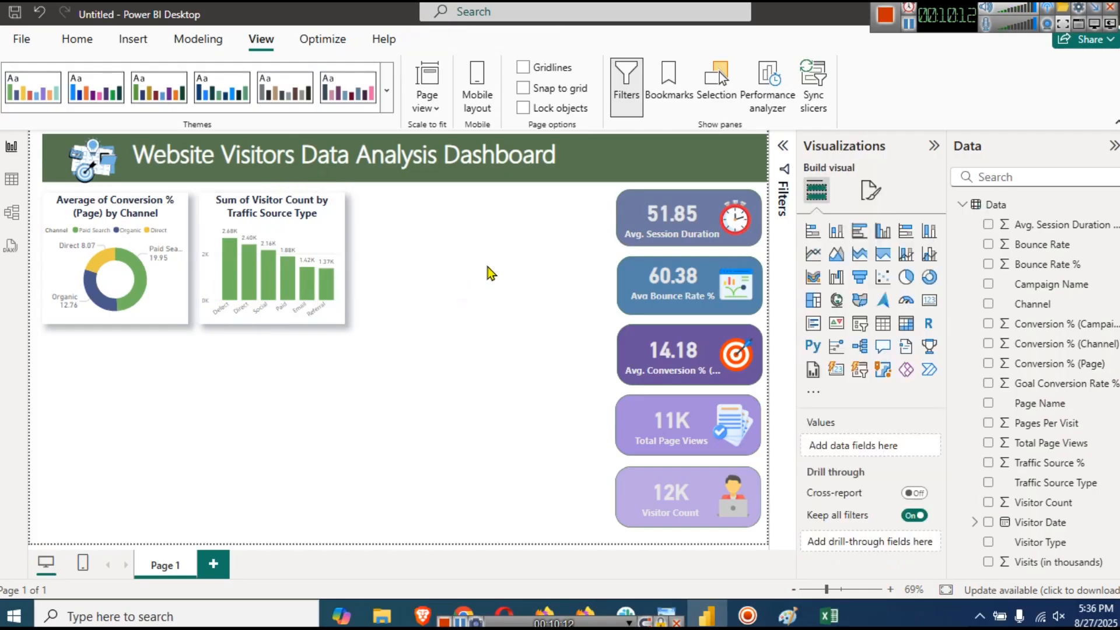
- Paste copies of the Visitor Count column chart along the top row
left_click(319, 225)
left_click_drag(320, 225, 415, 214)
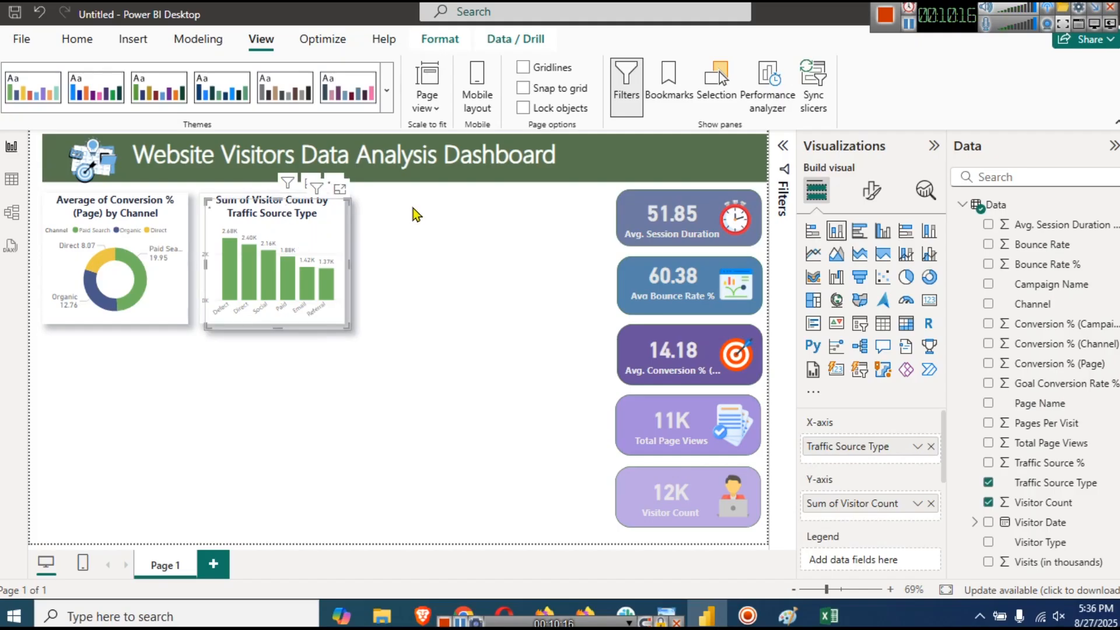
key("ctrl+v")
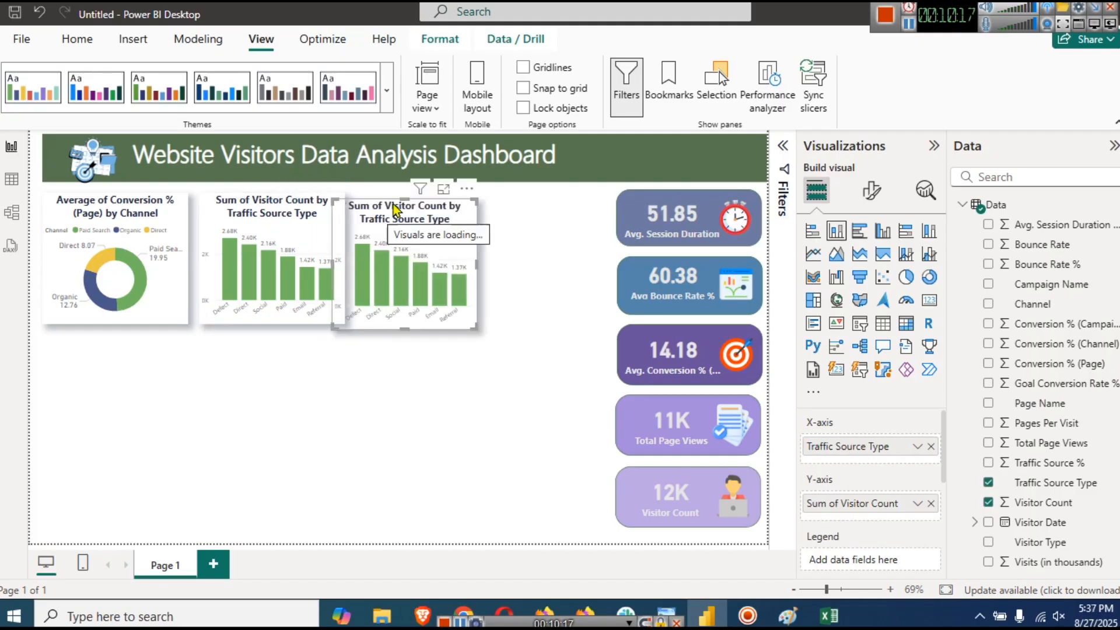
left_click_drag(394, 210, 394, 211)
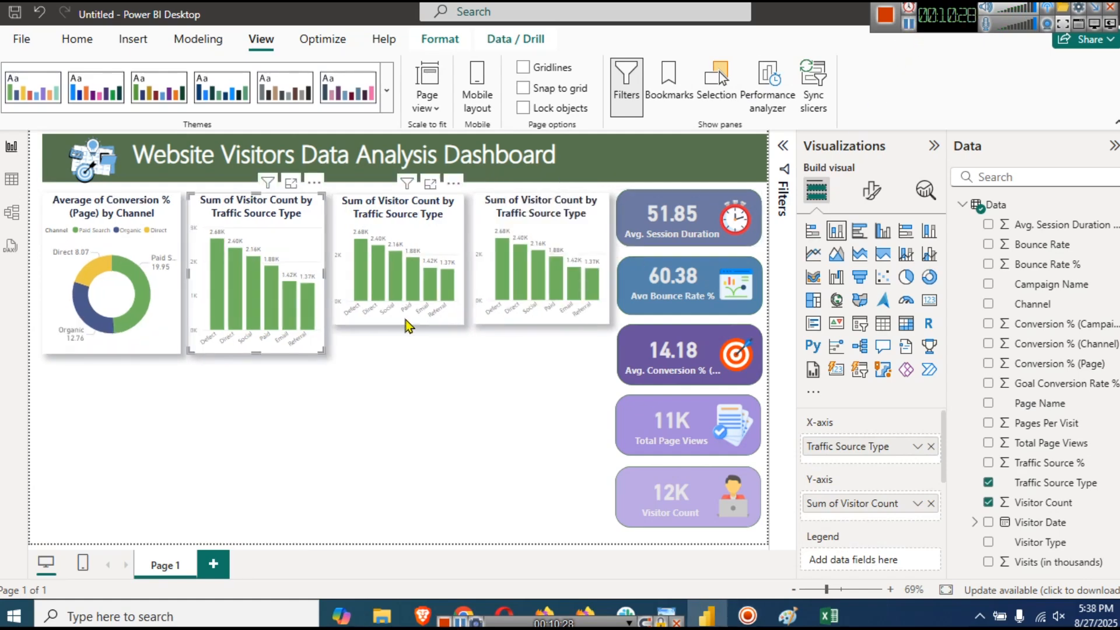
- Drag down the bottom edges of the third and fourth charts to make them taller
left_click(400, 324)
left_click_drag(396, 325, 403, 354)
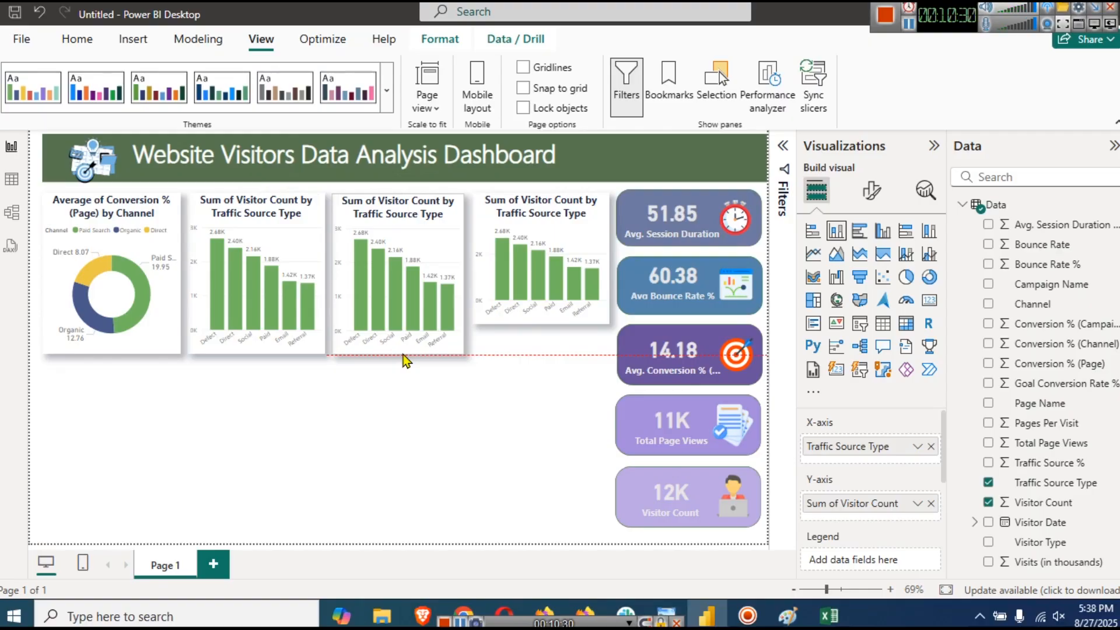
left_click(541, 323)
left_click_drag(541, 324, 542, 355)
left_click(513, 416)
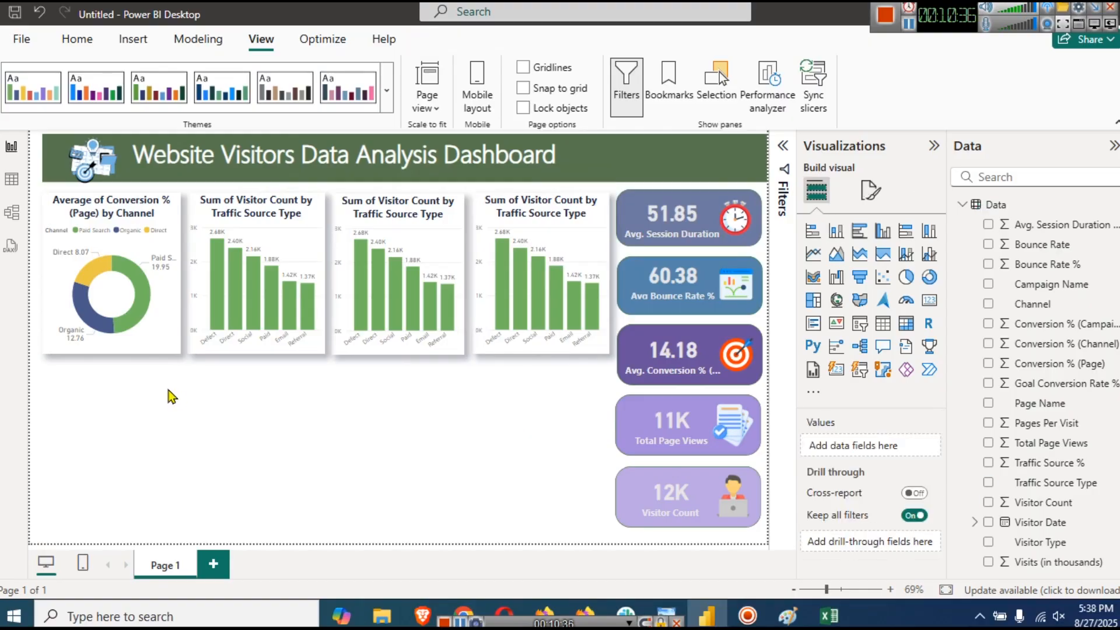
left_click(111, 353)
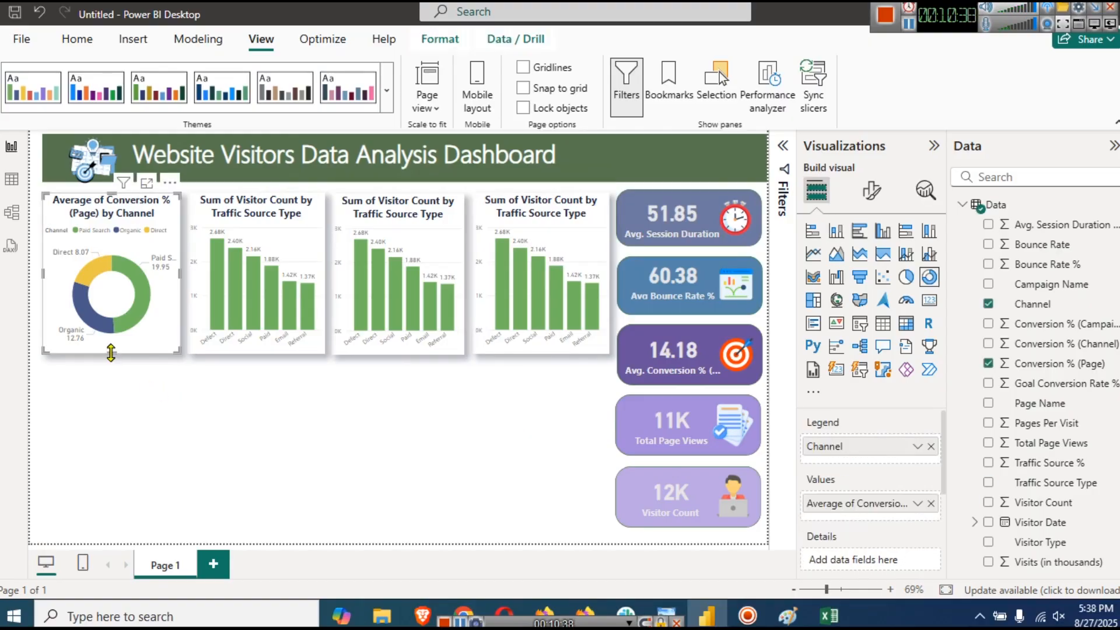
- Shorten the donut and the three column charts slightly so they share one height
left_click_drag(111, 350, 111, 350)
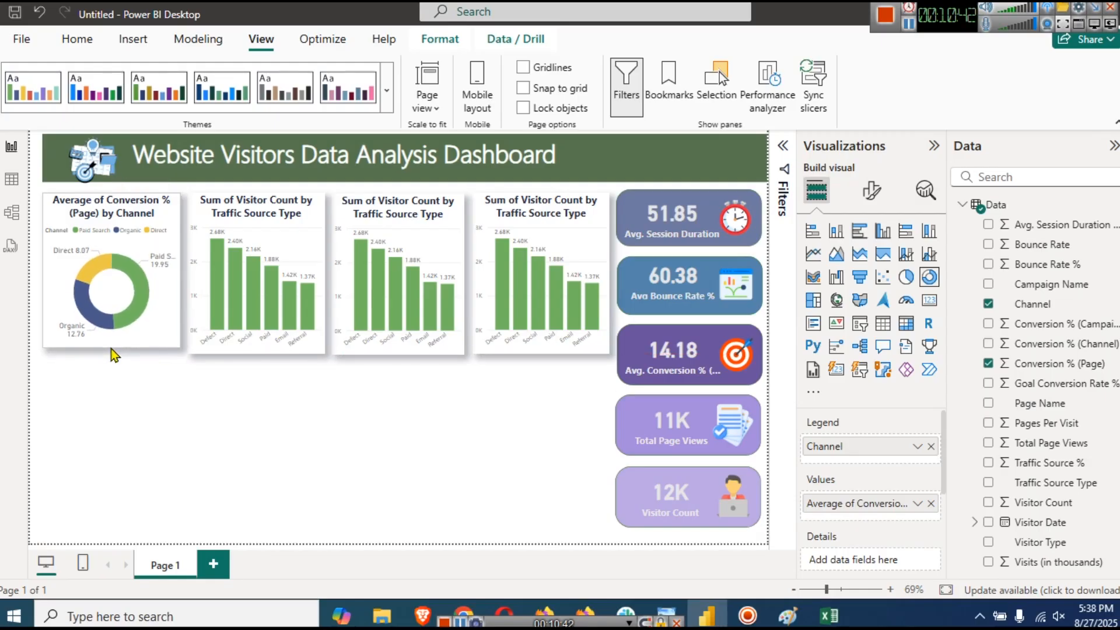
left_click(252, 350)
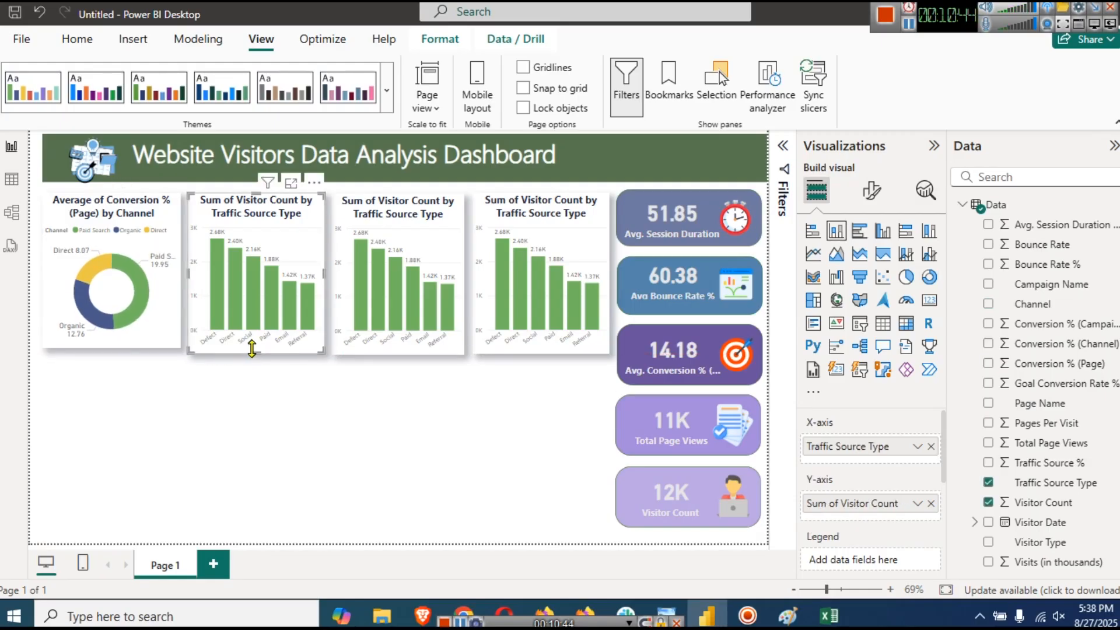
left_click_drag(254, 353, 252, 347)
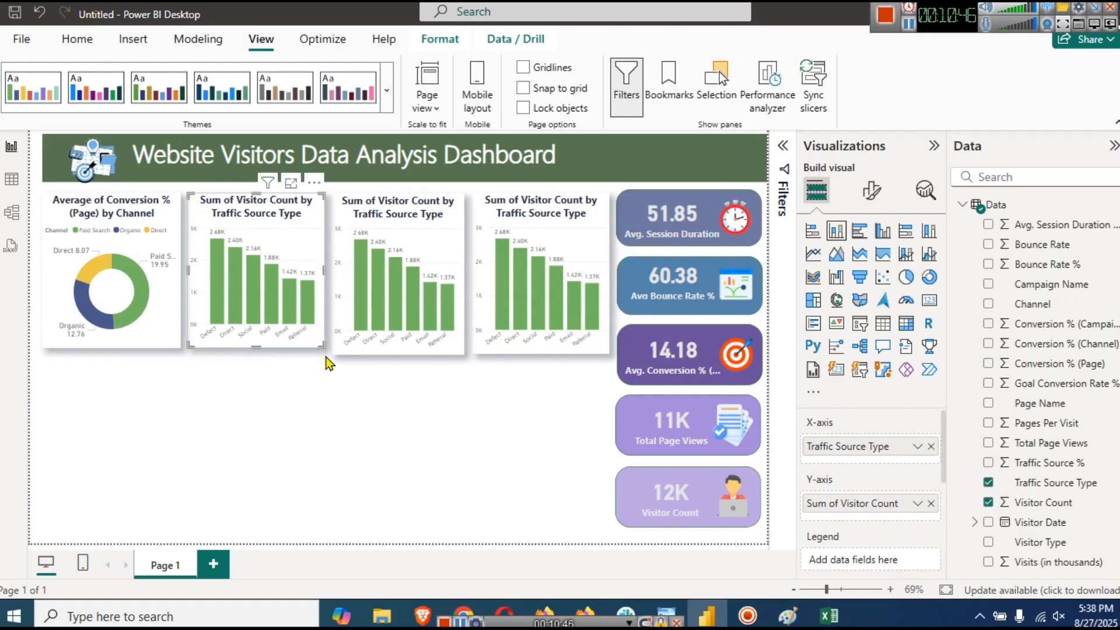
left_click(399, 356)
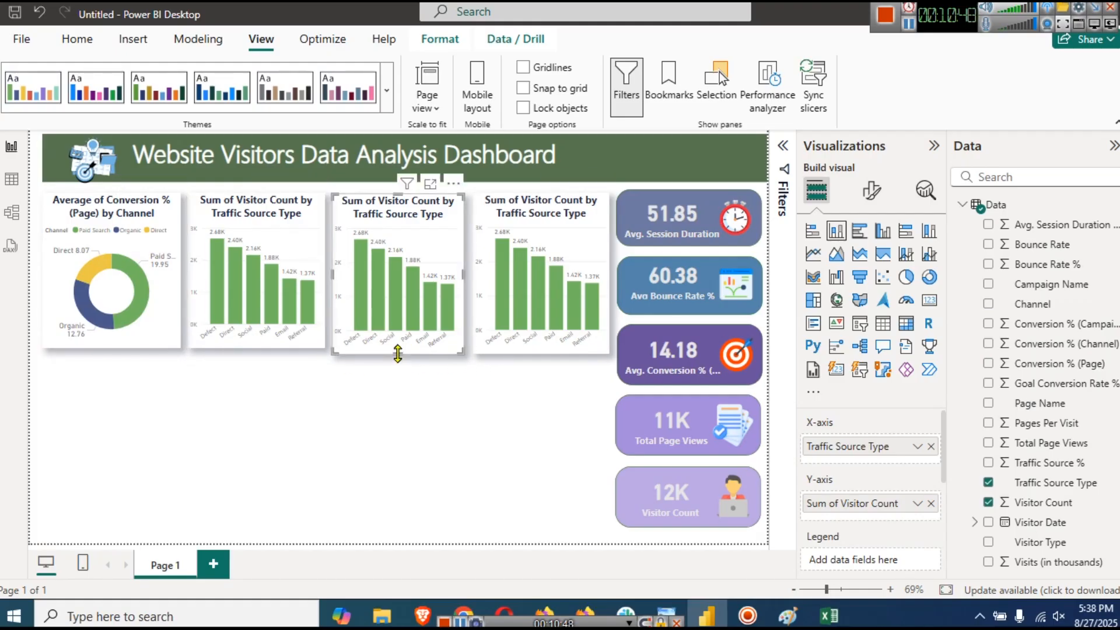
left_click_drag(399, 354, 397, 350)
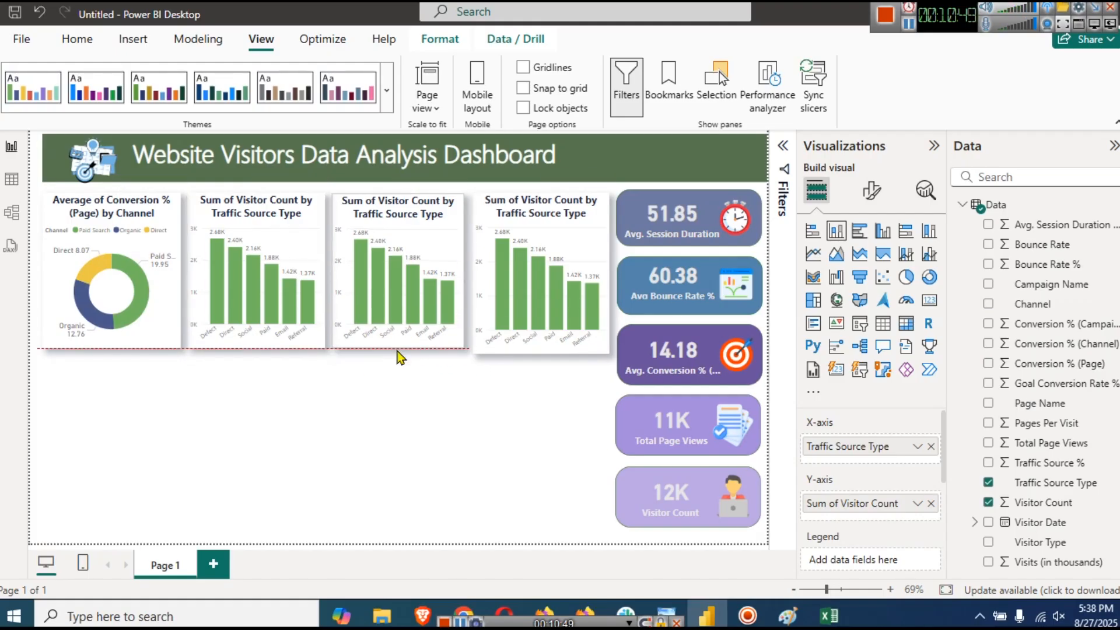
left_click(537, 352)
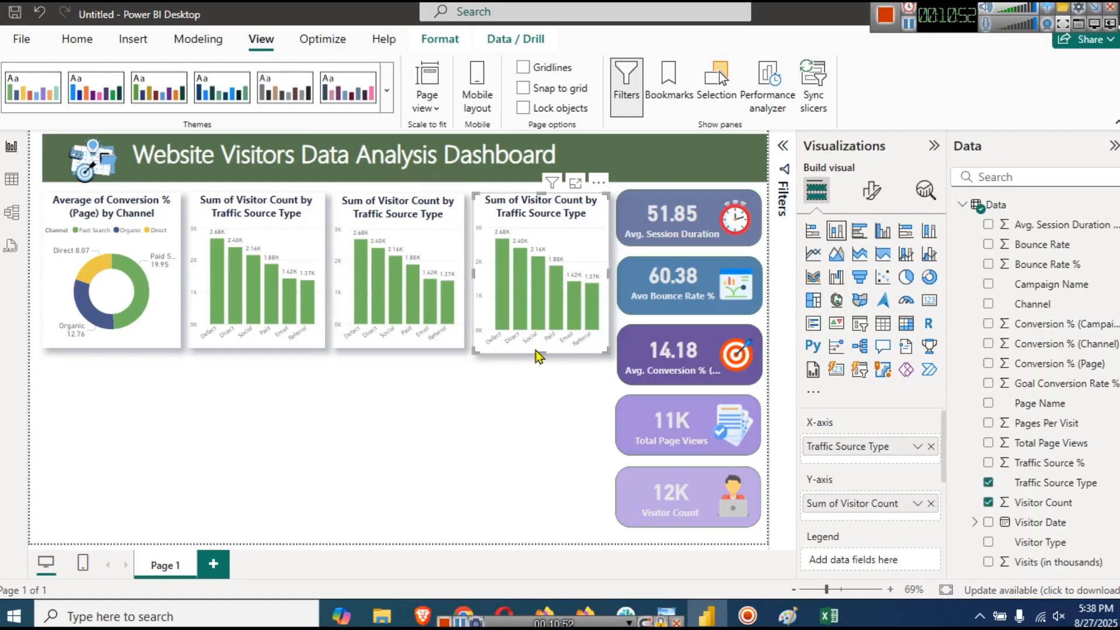
left_click_drag(537, 353, 534, 348)
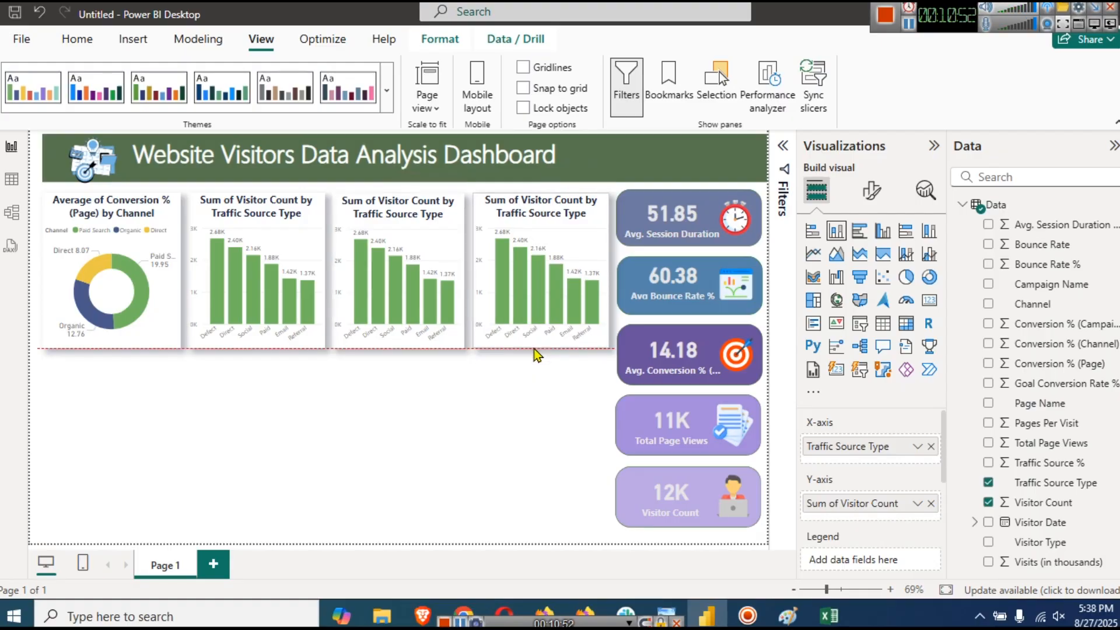
- Switch the third chart to a clustered bar chart with Campaign Name replacing Traffic Source Type
left_click(441, 228)
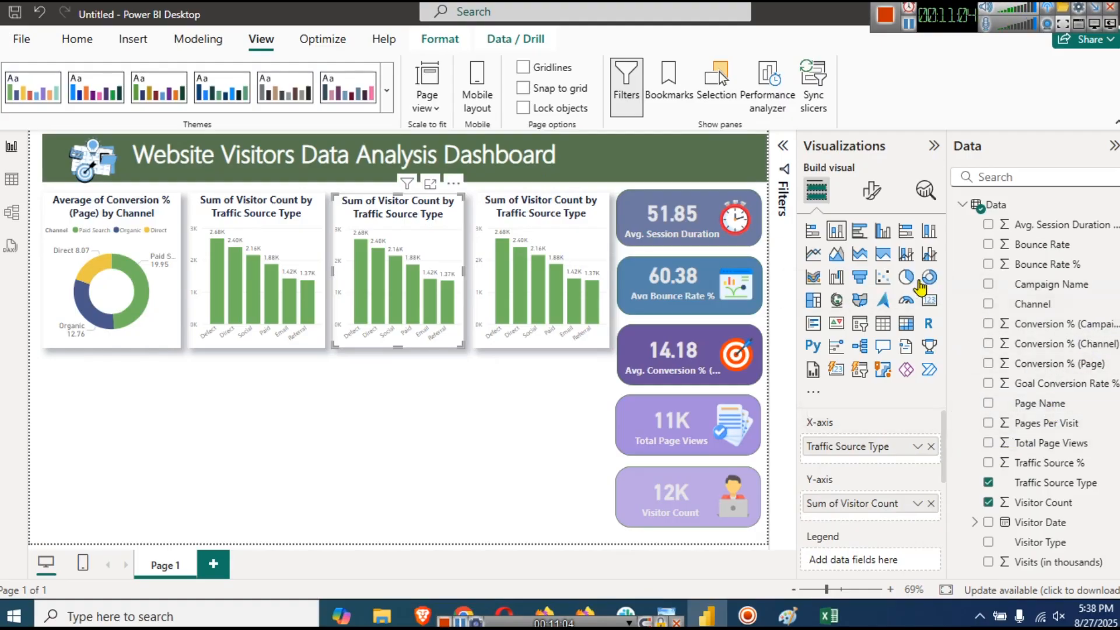
left_click(860, 232)
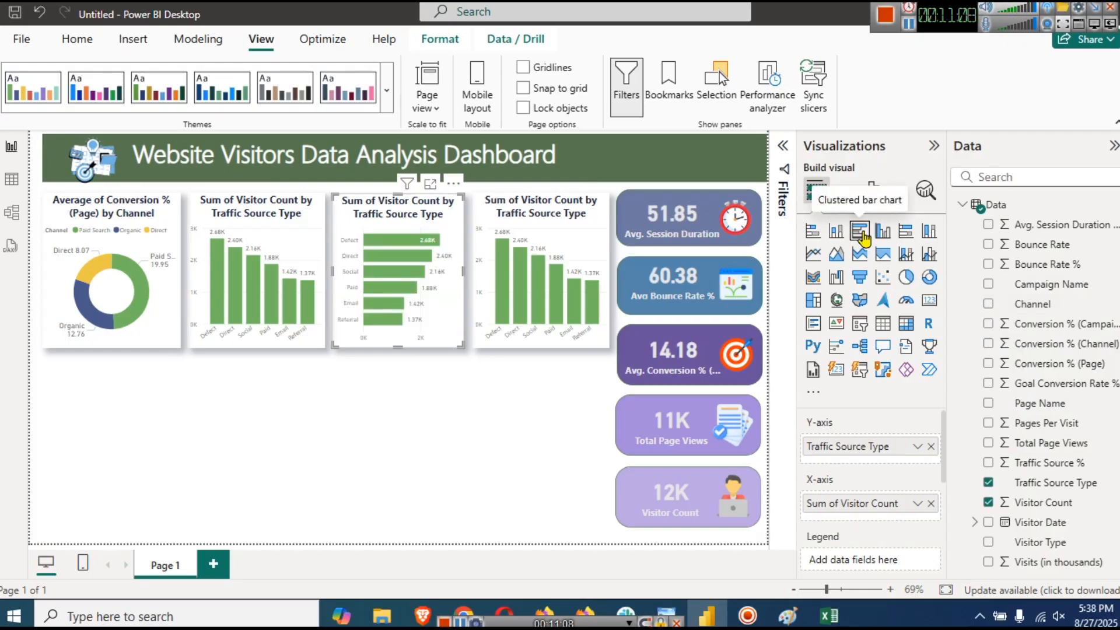
left_click(931, 446)
left_click_drag(1050, 284, 883, 439)
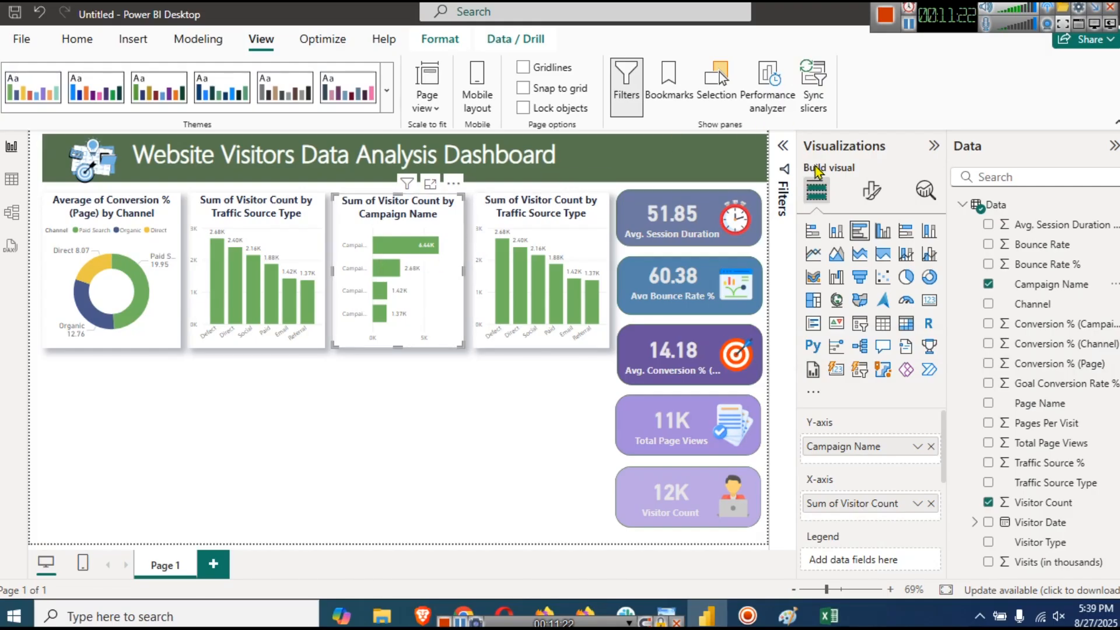
- Set the campaign chart's Y-axis labels to bold, font size 9, maximum width 31 %
left_click(871, 190)
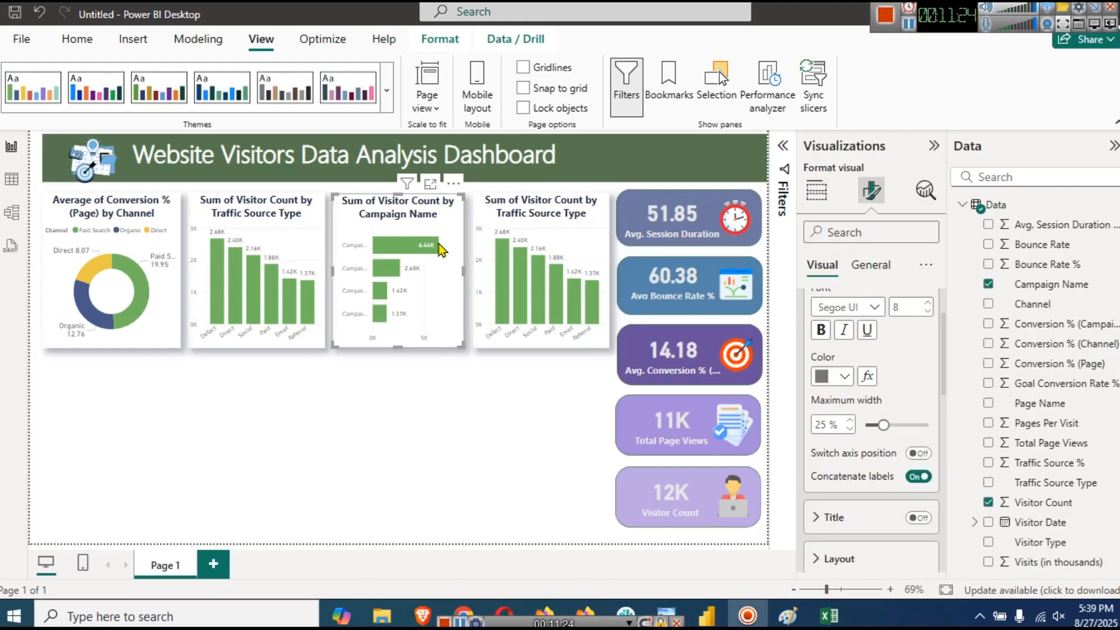
scroll(891, 407, "up", 3)
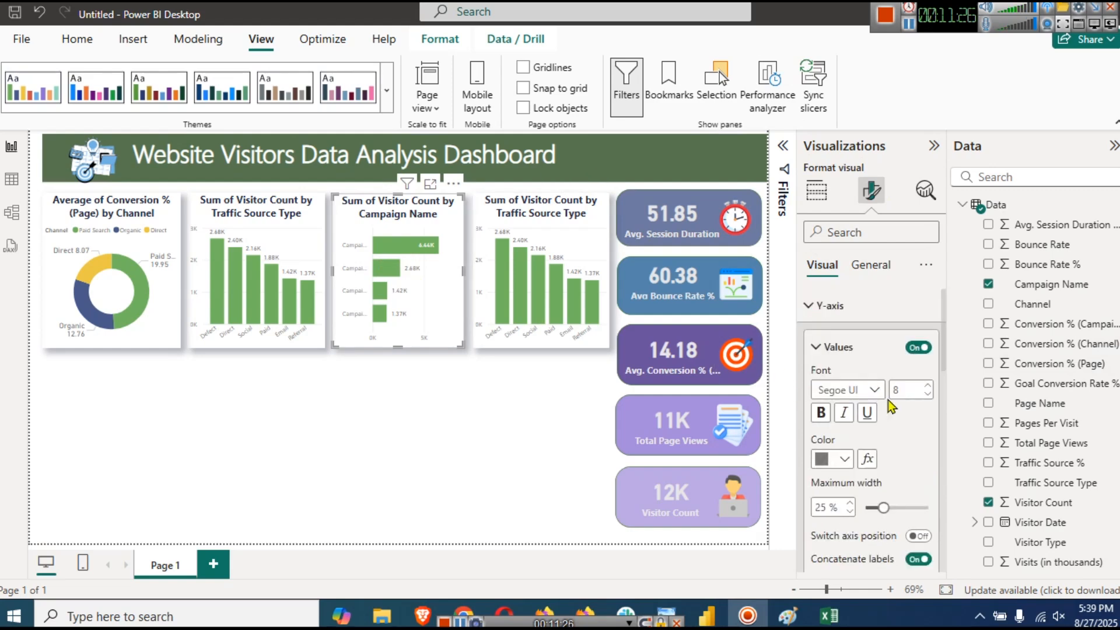
left_click(850, 502)
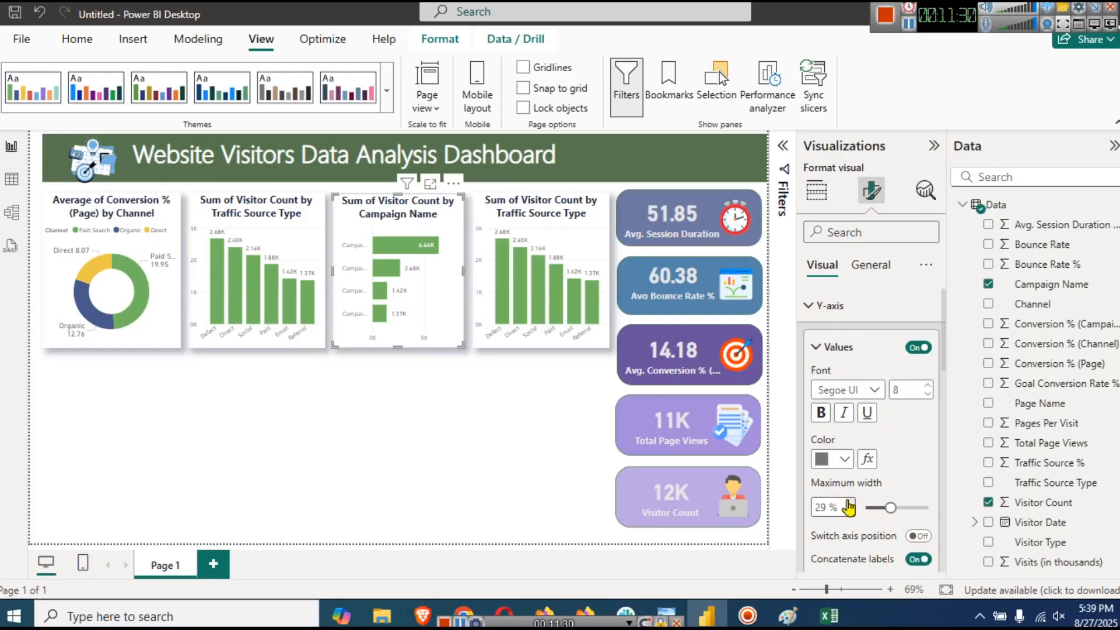
left_click(850, 503)
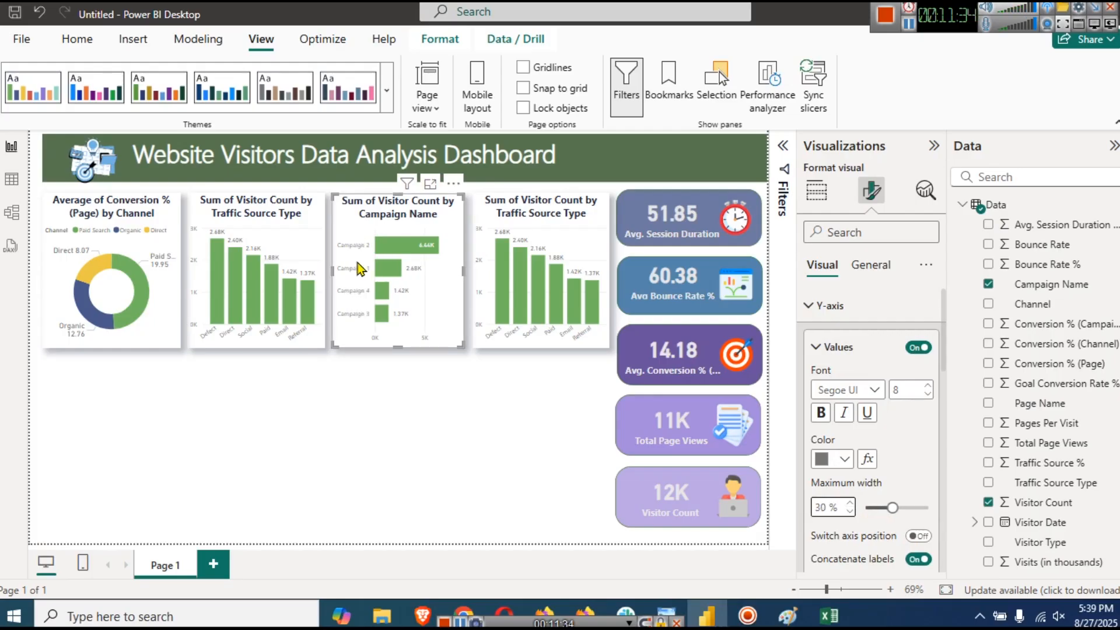
left_click(924, 387)
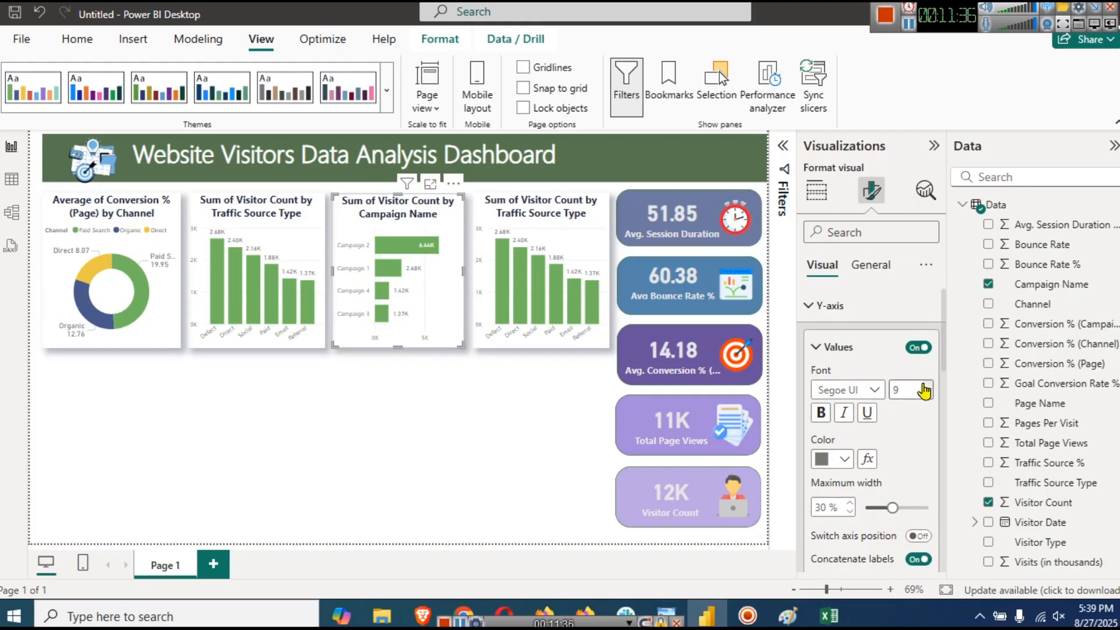
left_click(851, 505)
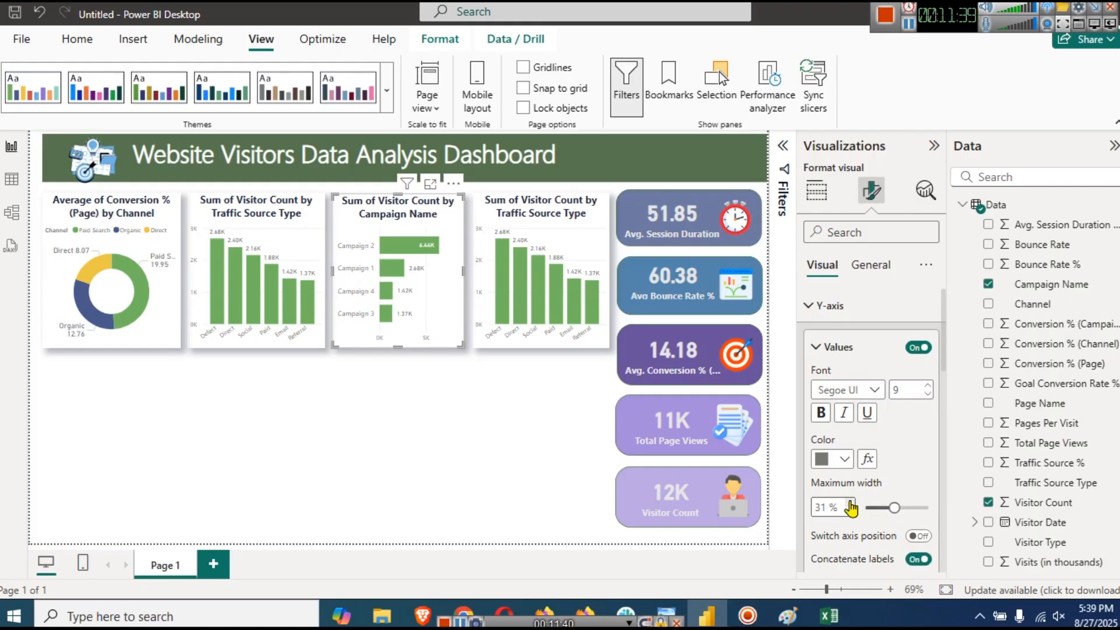
left_click(820, 414)
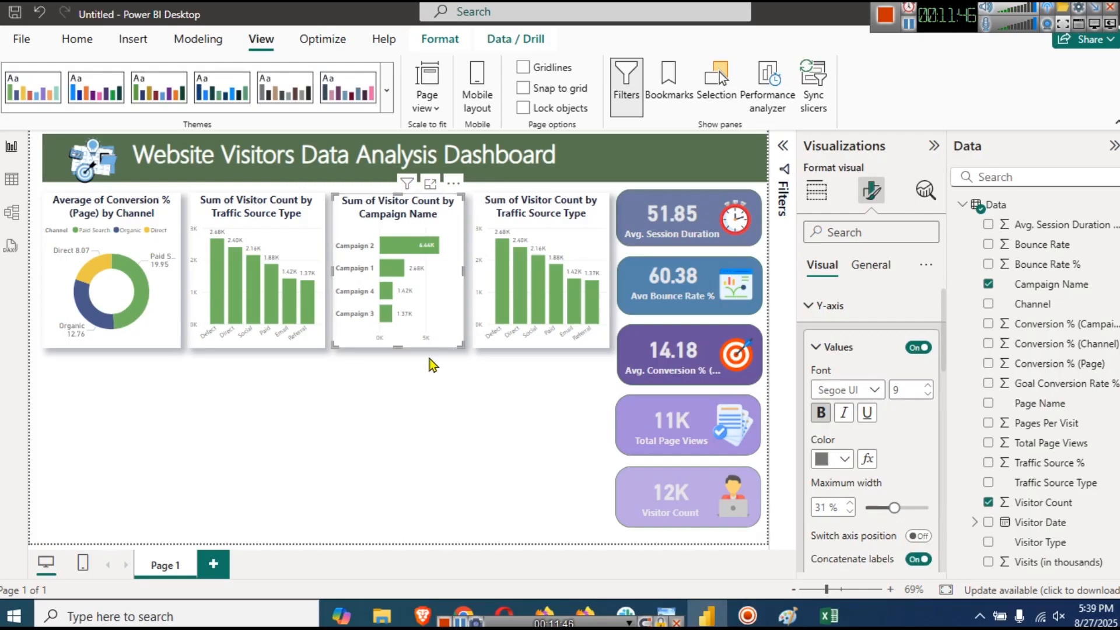
left_click(443, 404)
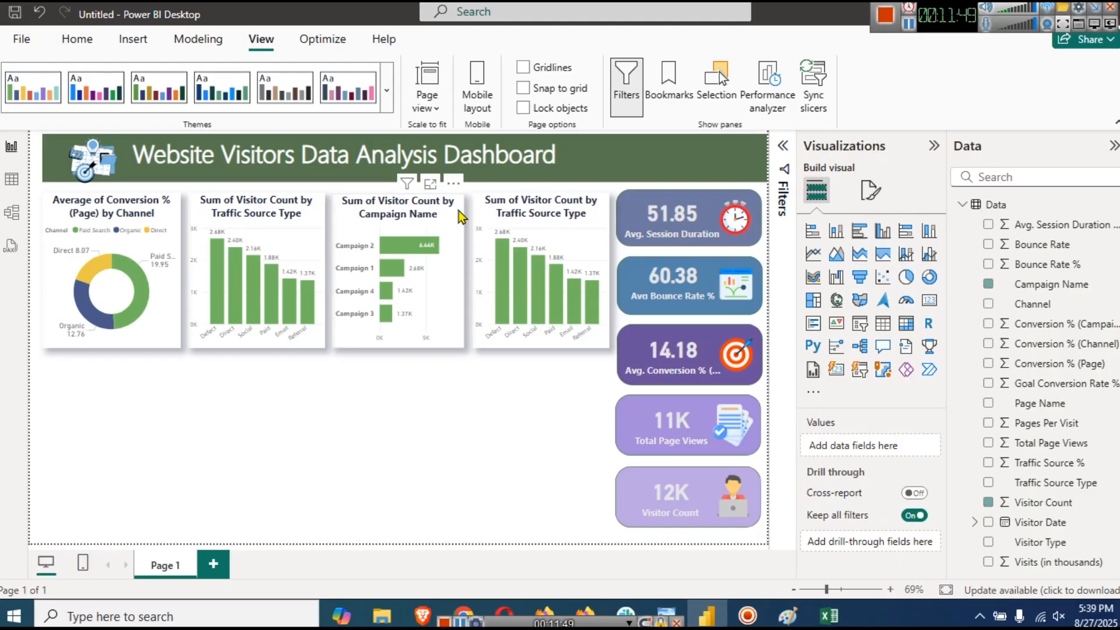
left_click(454, 227)
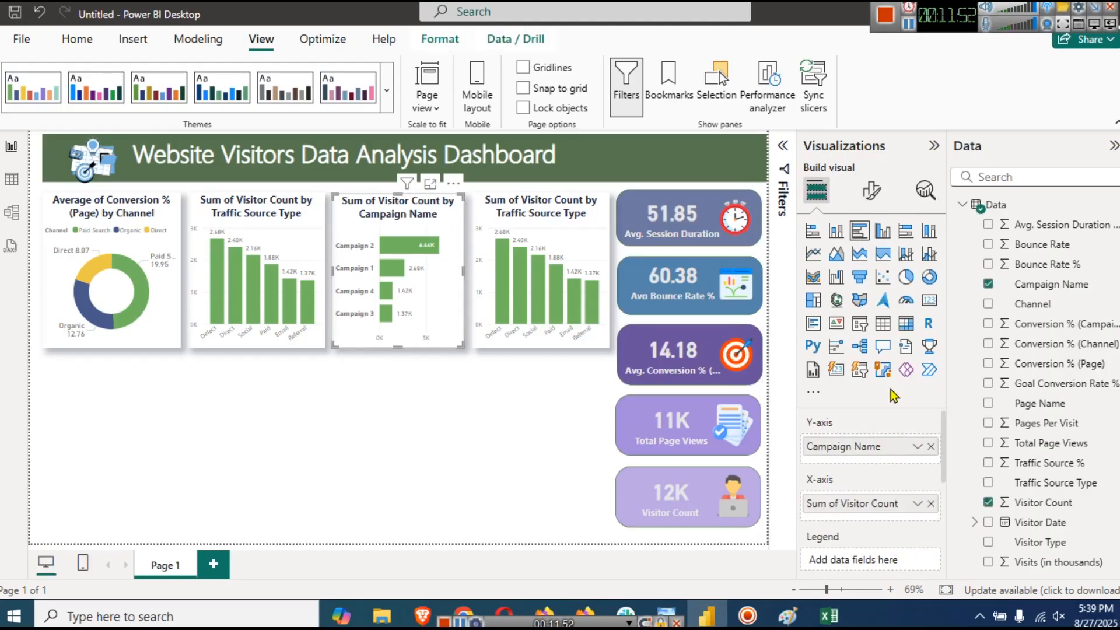
- In the bar colour settings, colour the Campaign 2 bar dark green
left_click(875, 198)
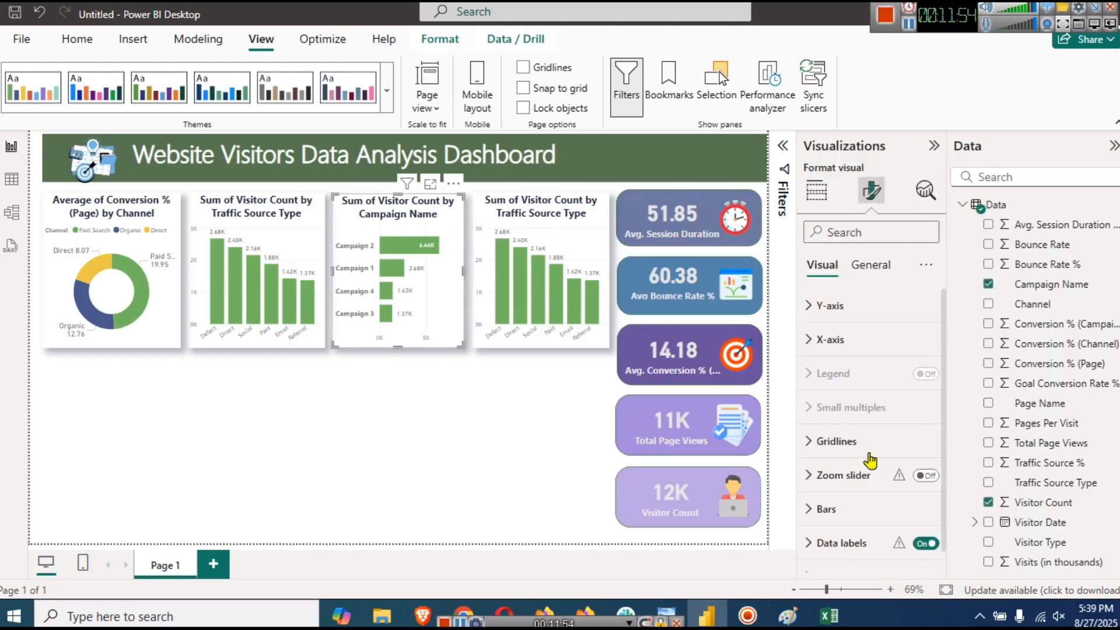
left_click(850, 505)
scroll(874, 464, "down", 4)
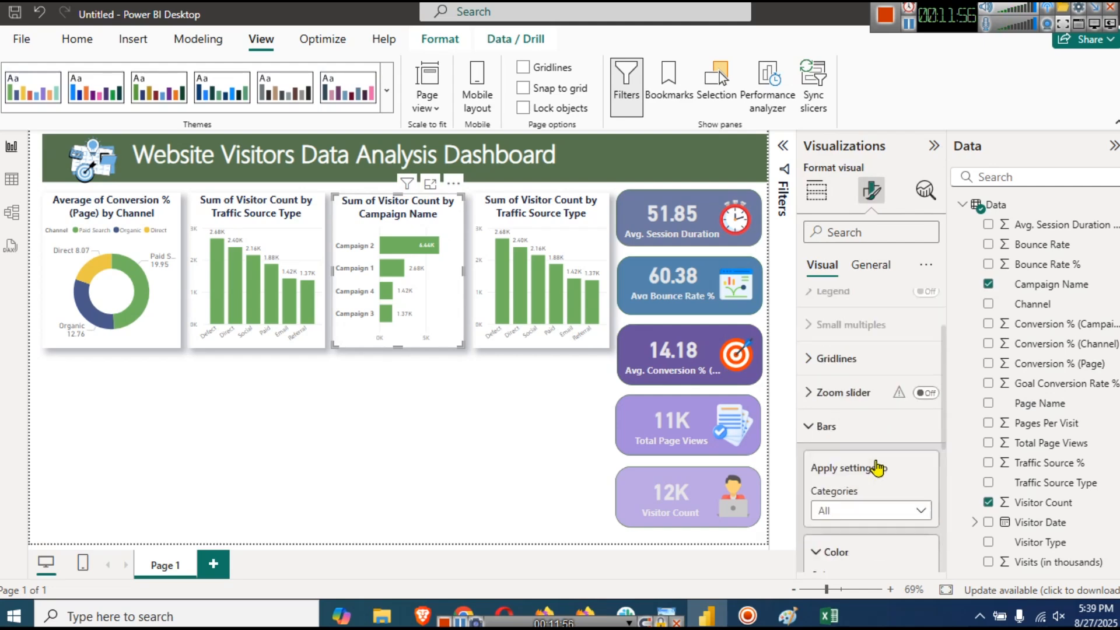
scroll(878, 461, "down", 2)
scroll(878, 455, "up", 4)
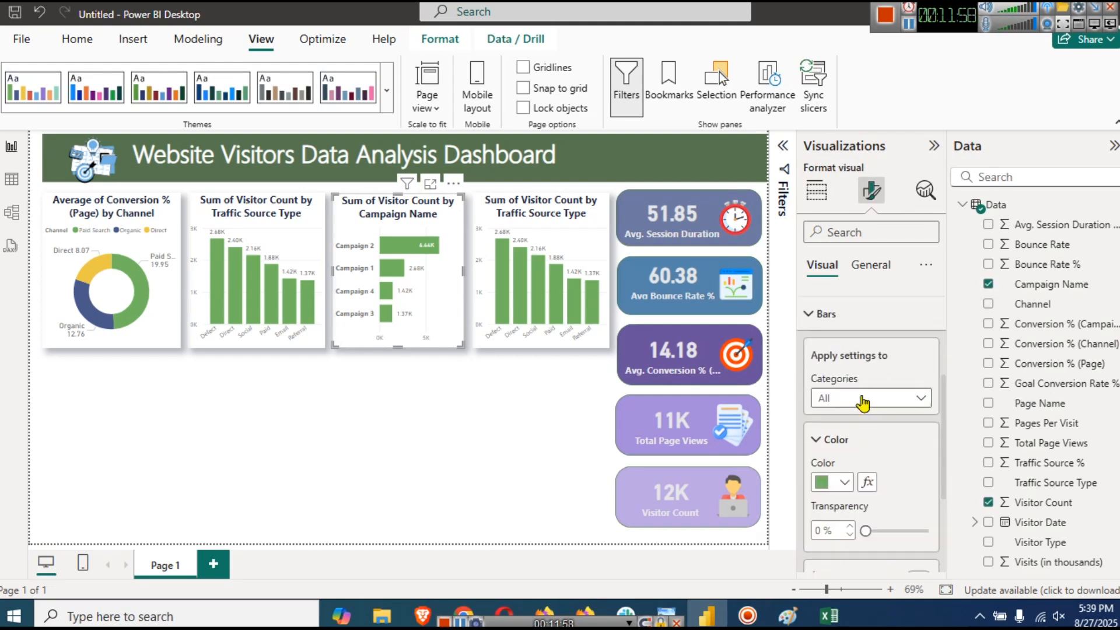
left_click(863, 398)
left_click(858, 443)
scroll(863, 466, "down", 3)
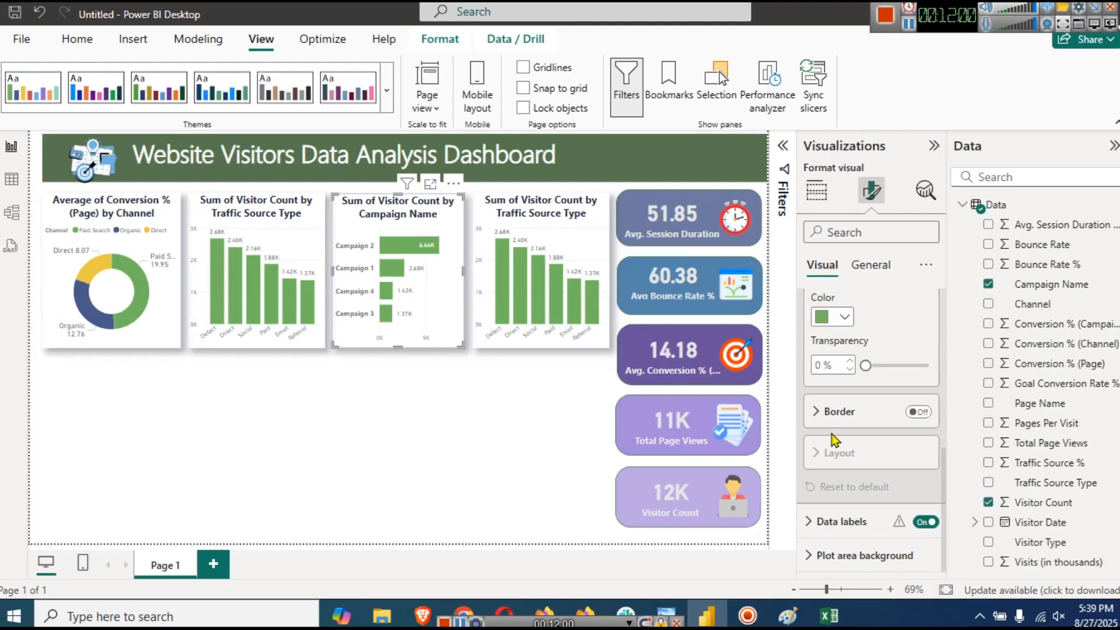
left_click(834, 318)
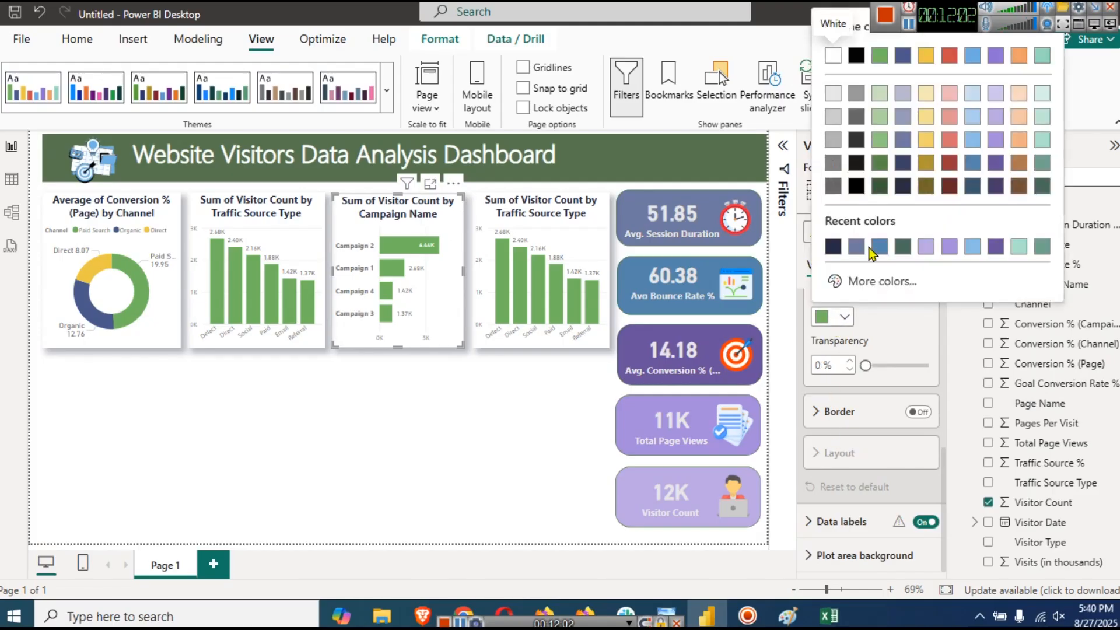
left_click(878, 165)
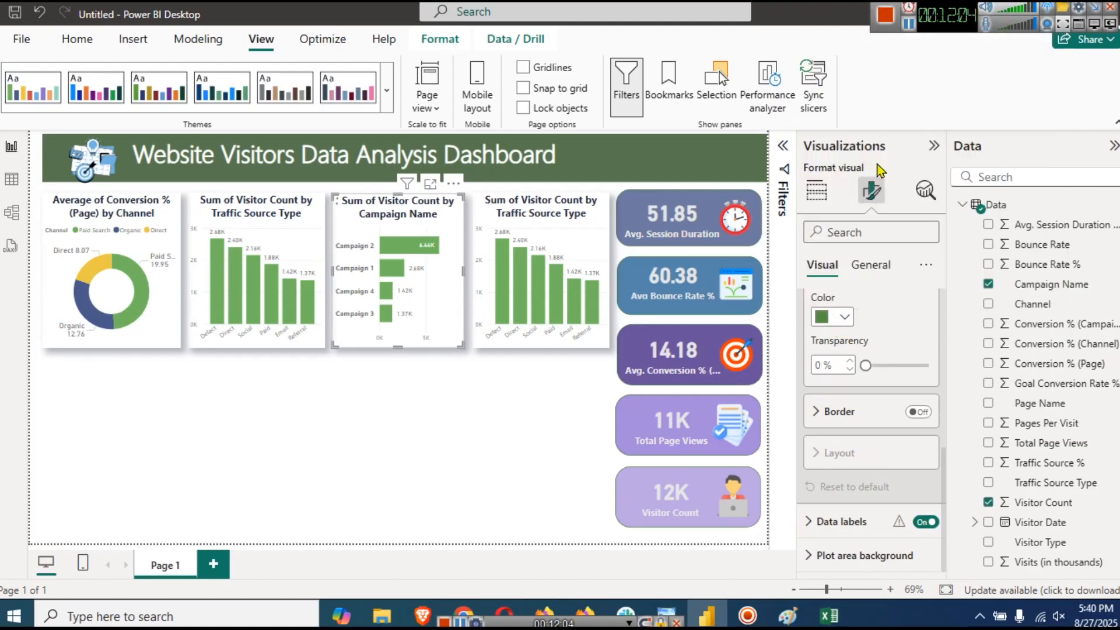
- Colour the Campaign 1 bar blue and the Campaign 4 bar dark purple
scroll(858, 373, "up", 3)
left_click(859, 398)
left_click(832, 494)
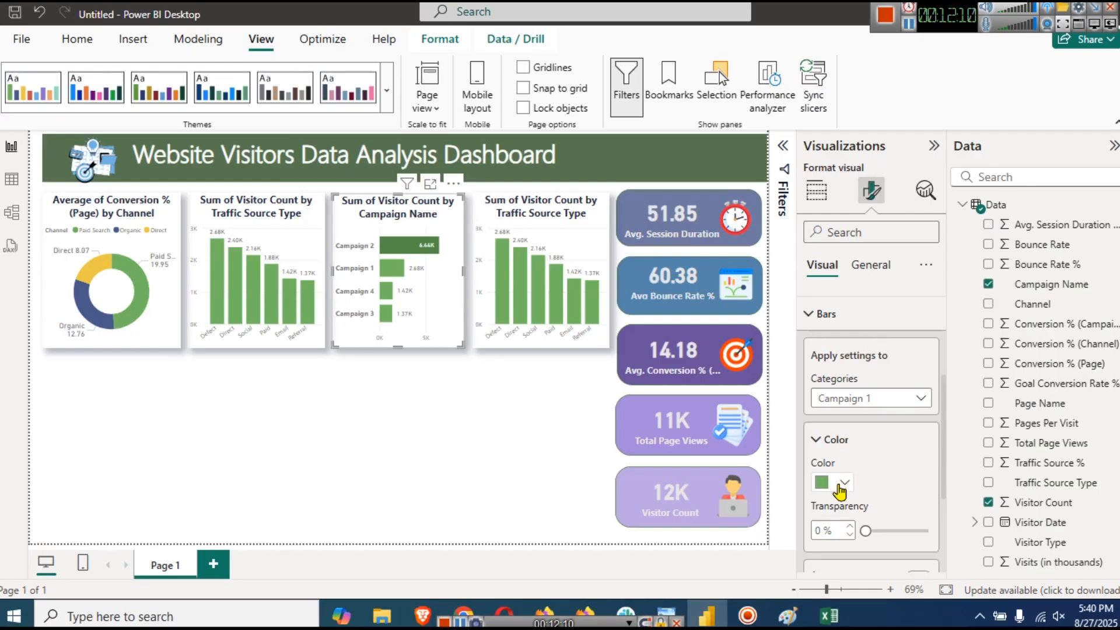
left_click(839, 486)
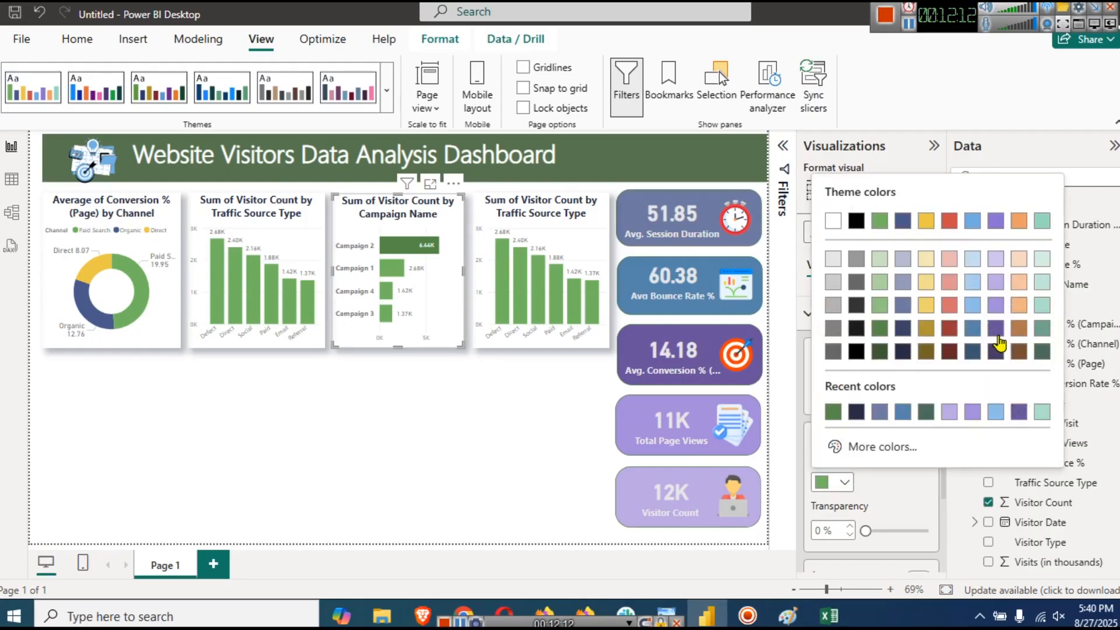
left_click(971, 329)
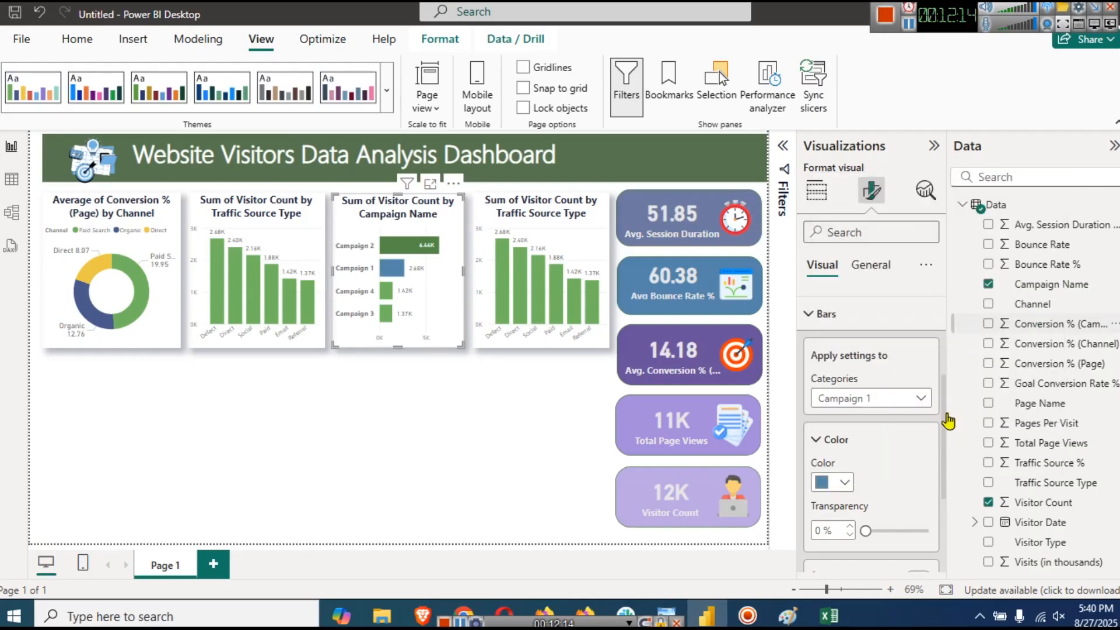
left_click(871, 398)
left_click(846, 478)
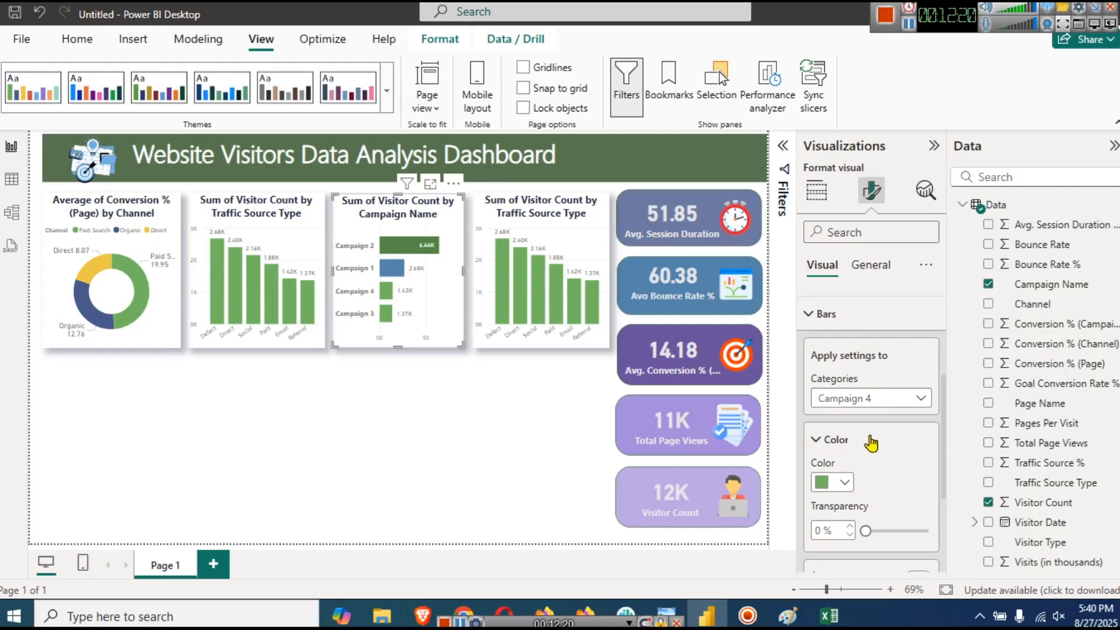
left_click(840, 485)
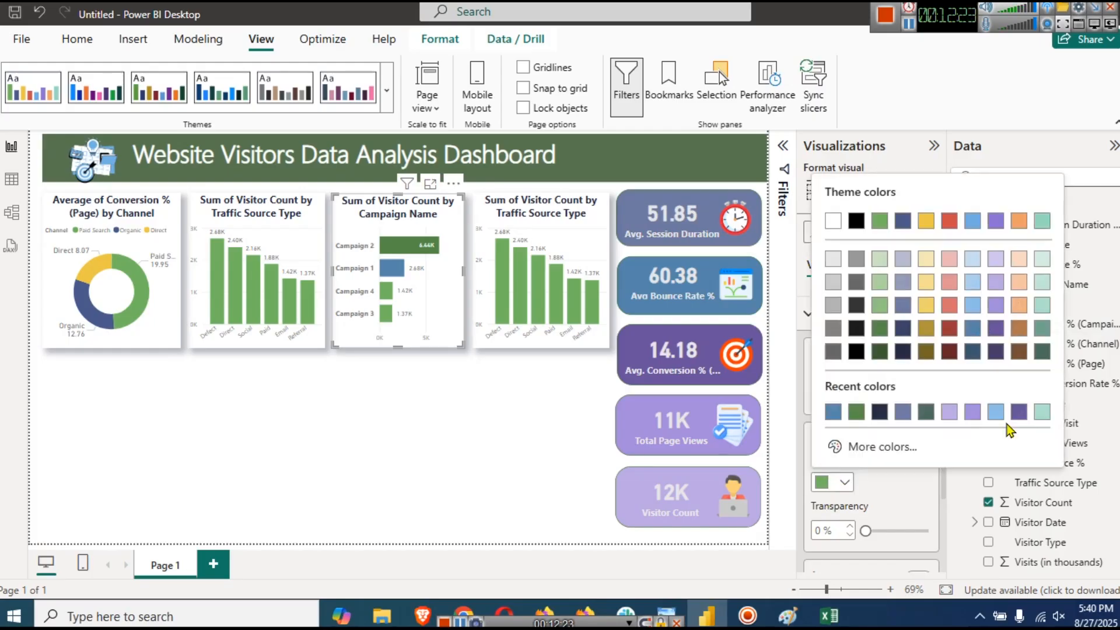
left_click(996, 329)
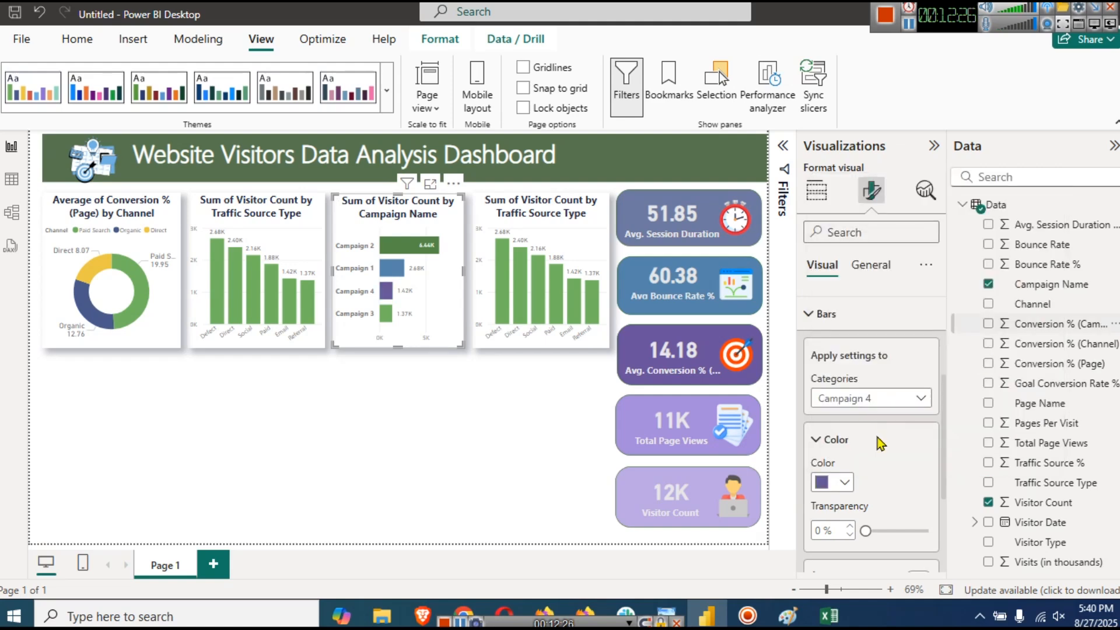
- Give the Campaign 3 bar its own dark colour, adjusting the shade once
left_click(864, 401)
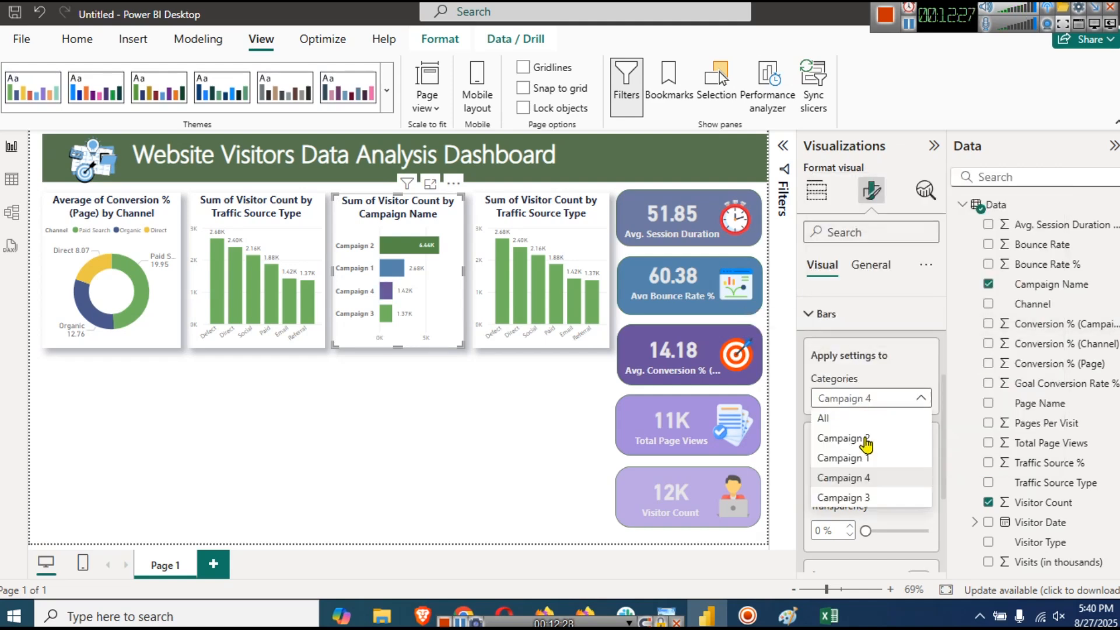
left_click(840, 495)
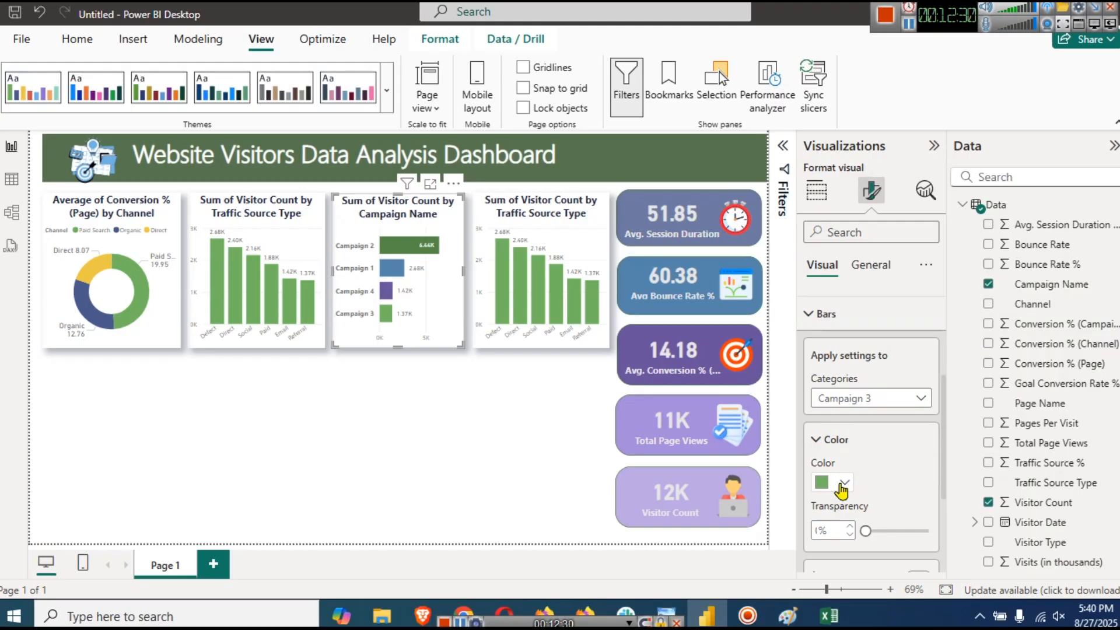
left_click(842, 483)
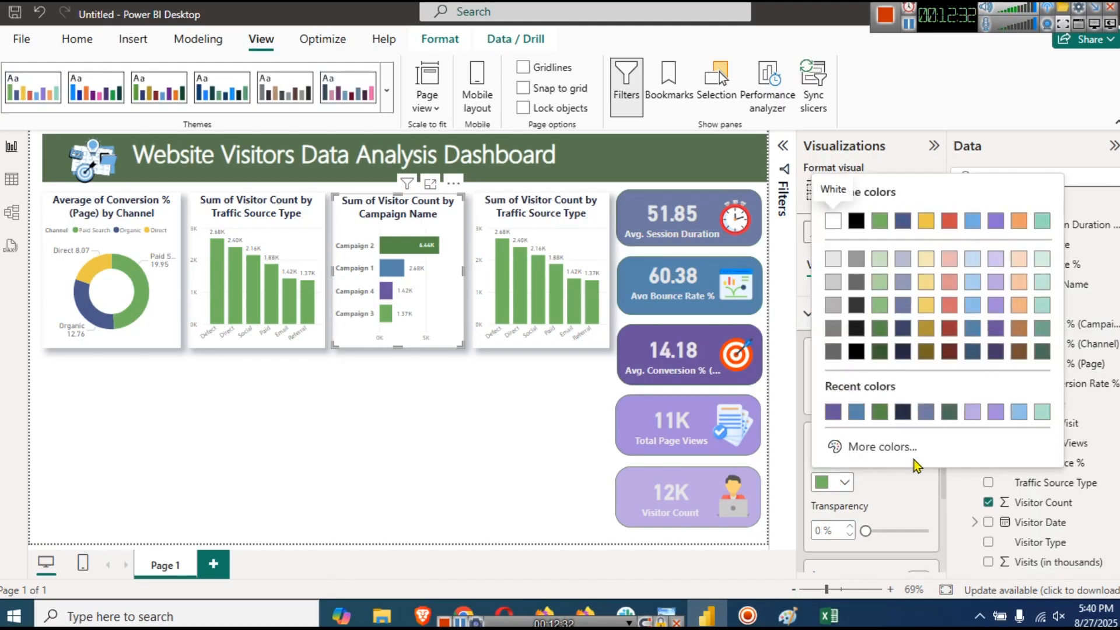
left_click(1042, 351)
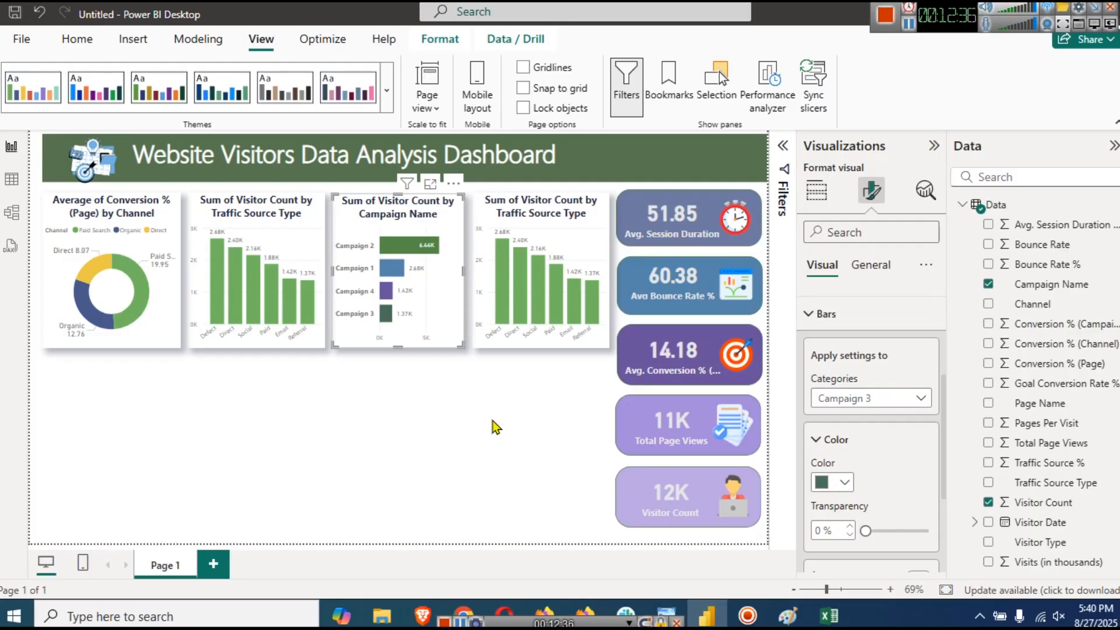
left_click(842, 483)
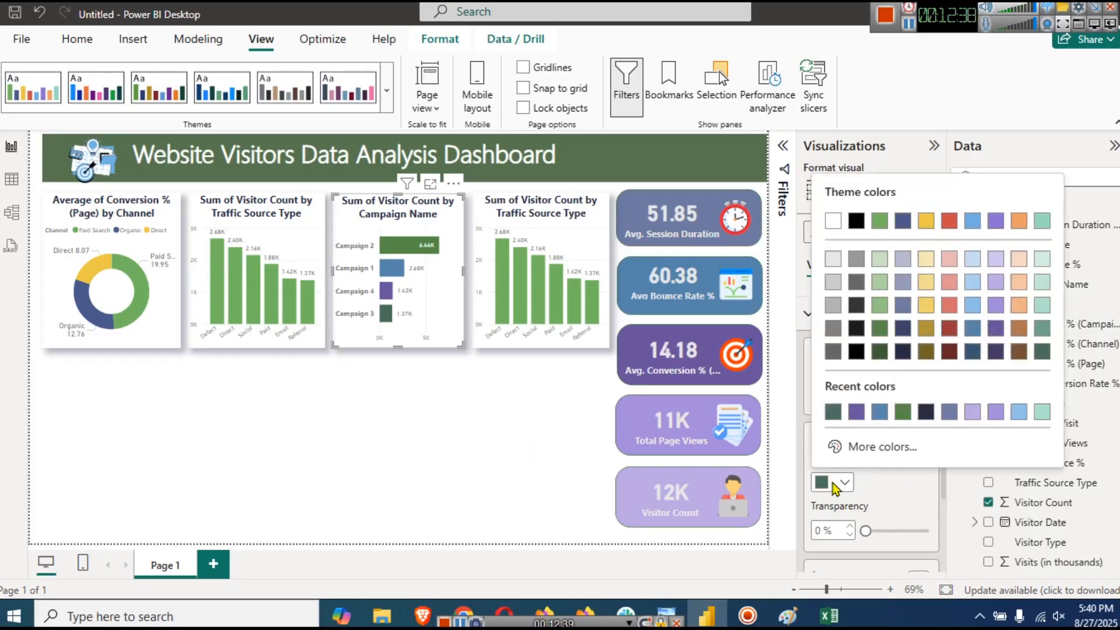
left_click(949, 351)
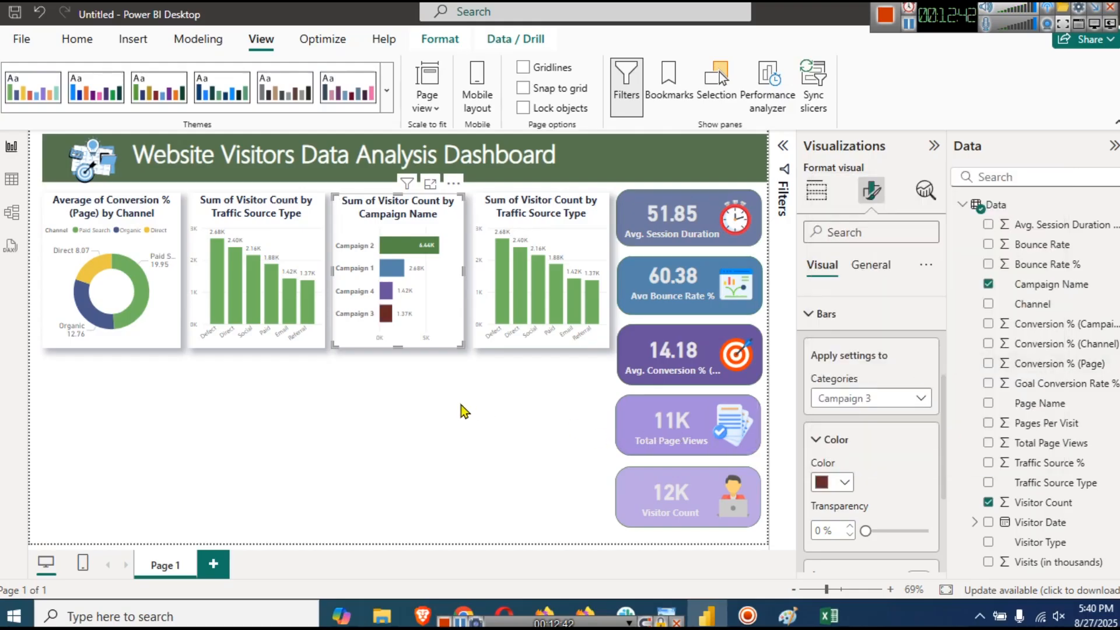
left_click(511, 427)
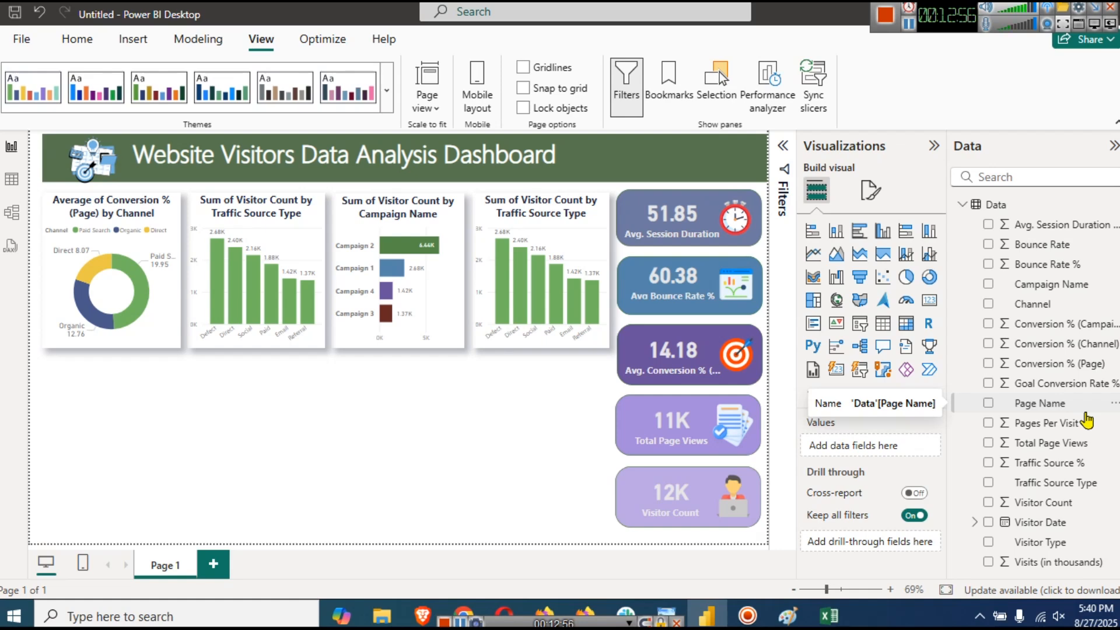
left_click_drag(1044, 403, 887, 446)
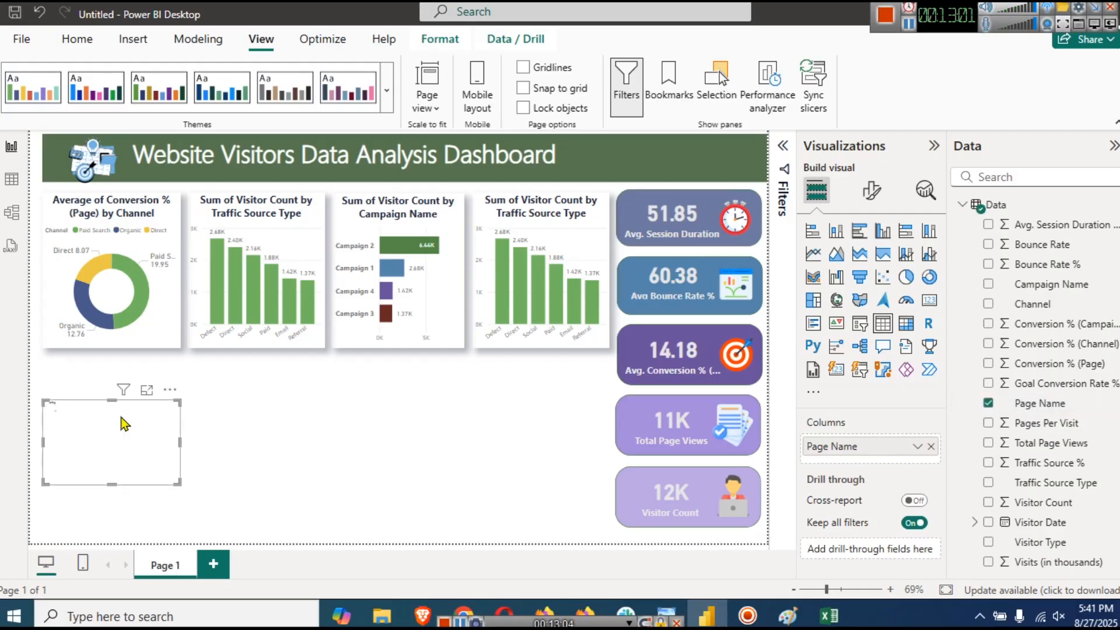
key("Delete")
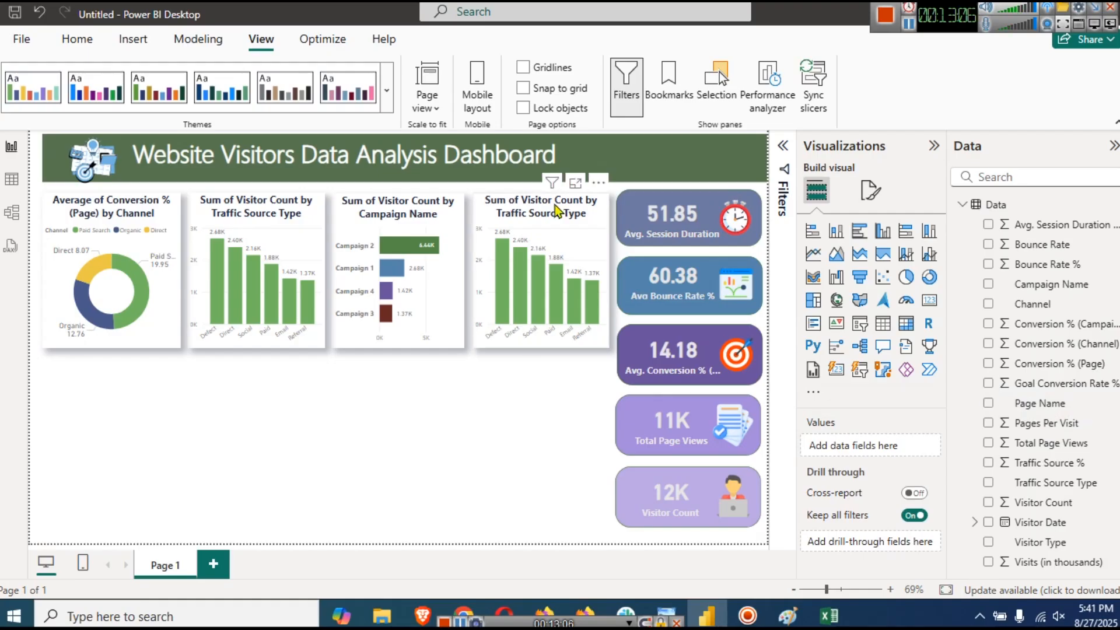
left_click(570, 230)
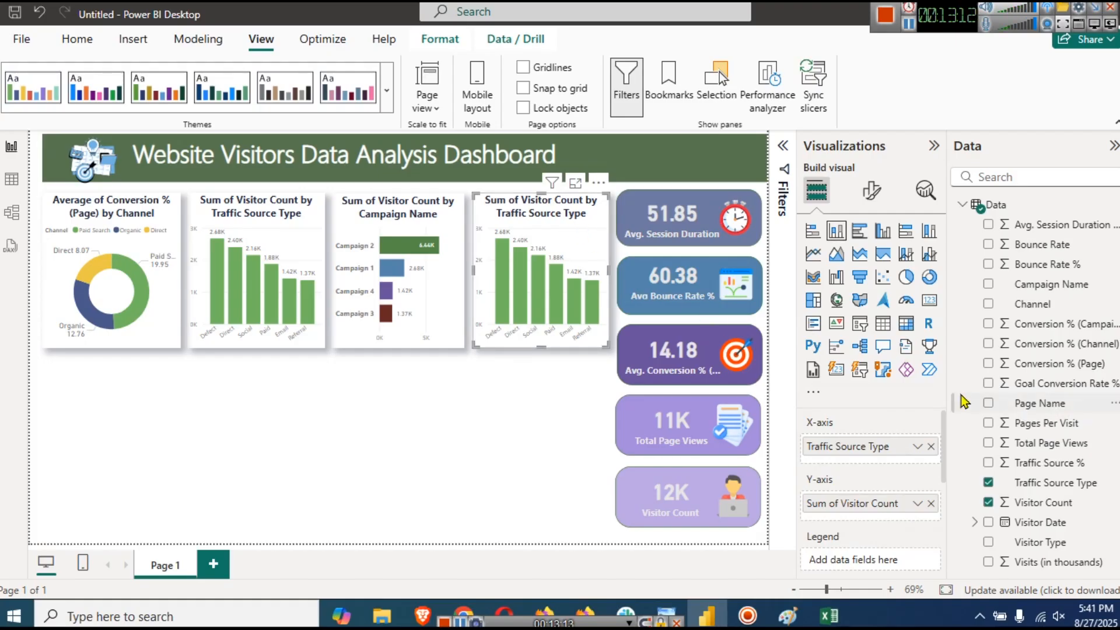
- Switch the chart to a funnel, replacing Traffic Source Type with Page Name as its category
left_click(860, 278)
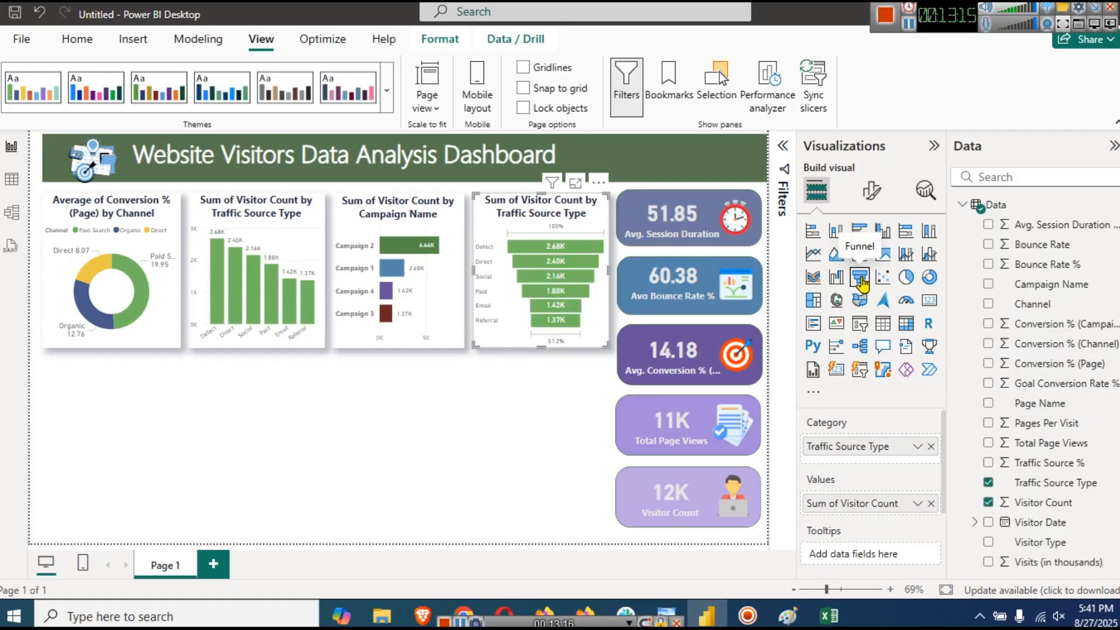
left_click_drag(875, 447, 846, 440)
left_click_drag(1039, 403, 850, 448)
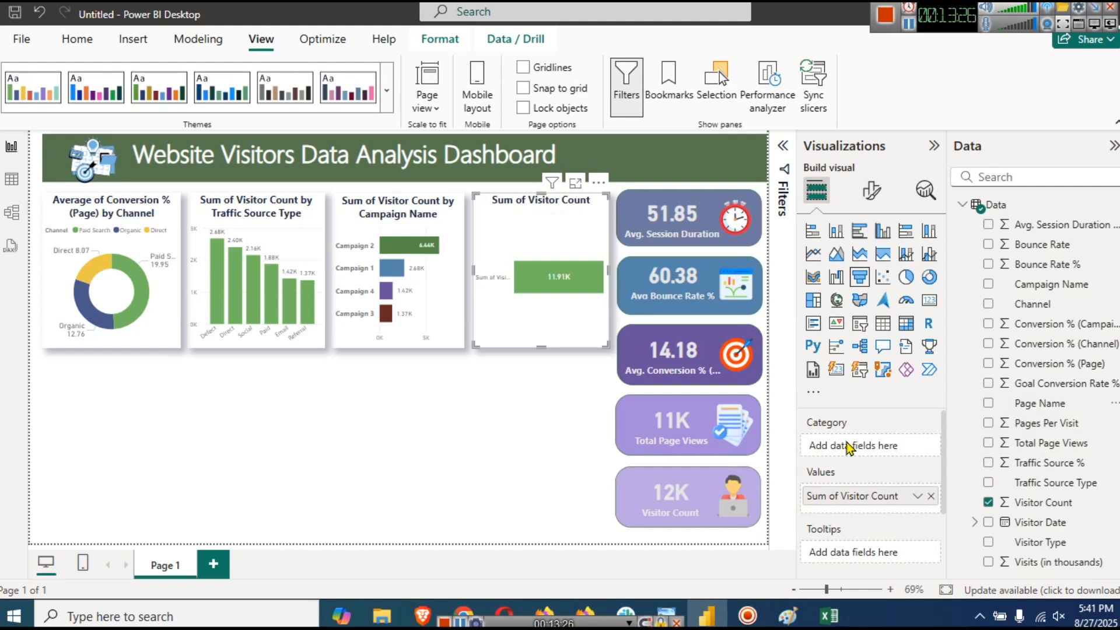
left_click_drag(1057, 412, 849, 449)
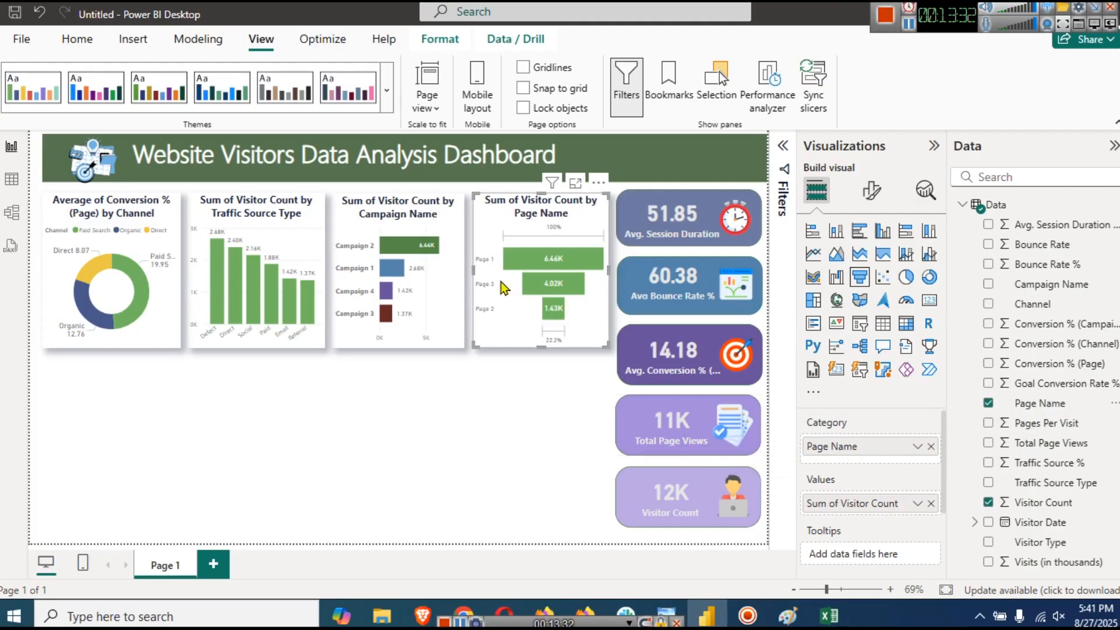
mouse_move(539, 251)
mouse_move(555, 282)
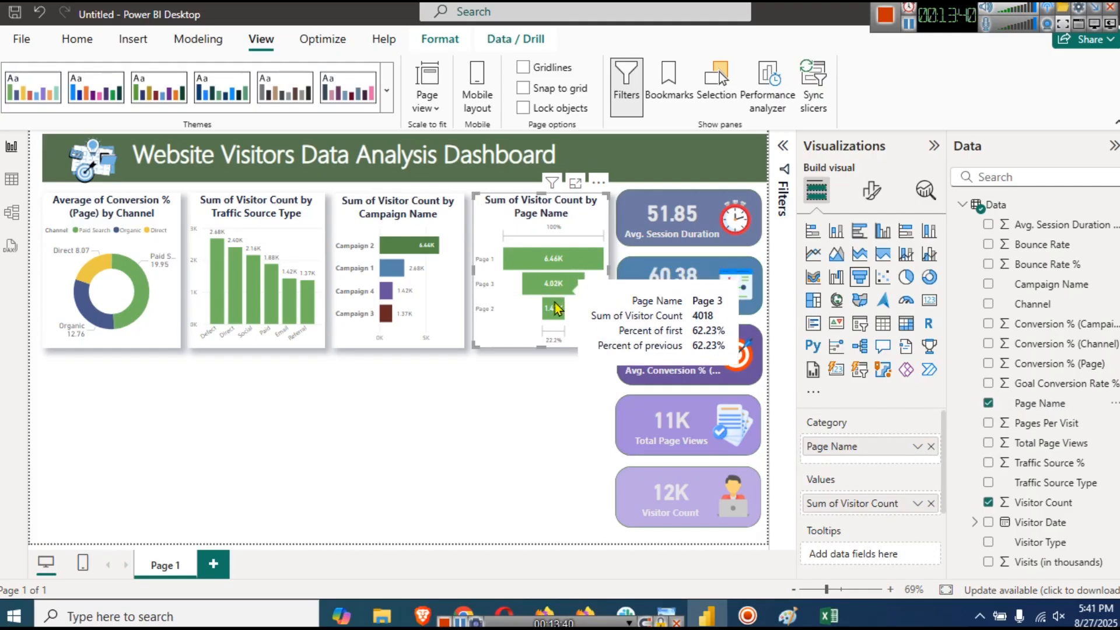
mouse_move(556, 310)
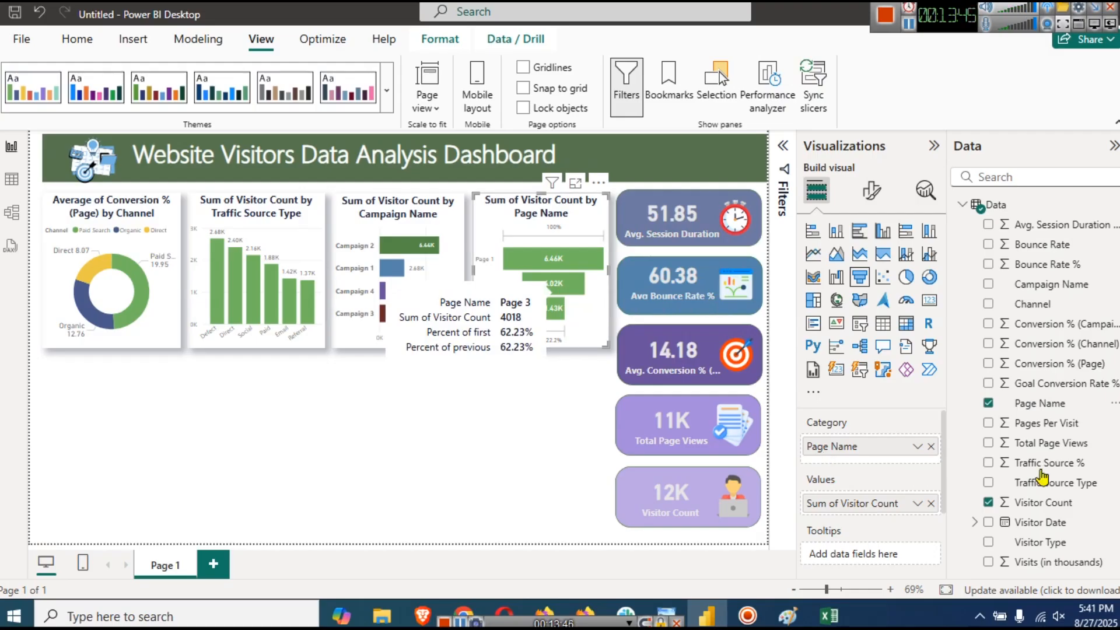
left_click(871, 190)
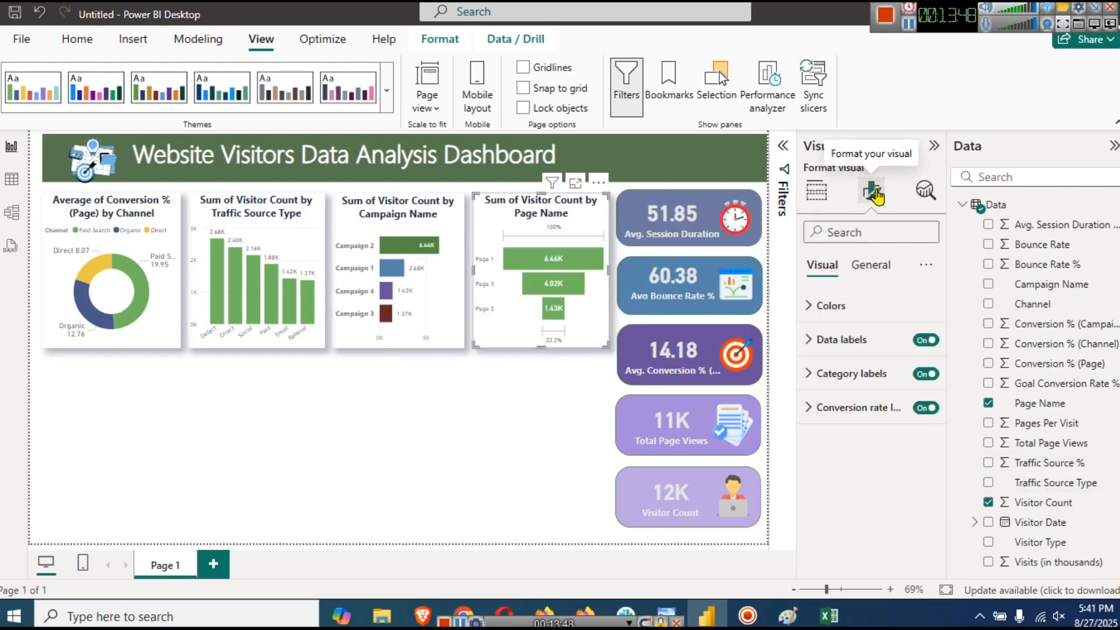
- Colour the funnel bars by a Sum of Visitor Count gradient, red lowest to teal highest
left_click(867, 309)
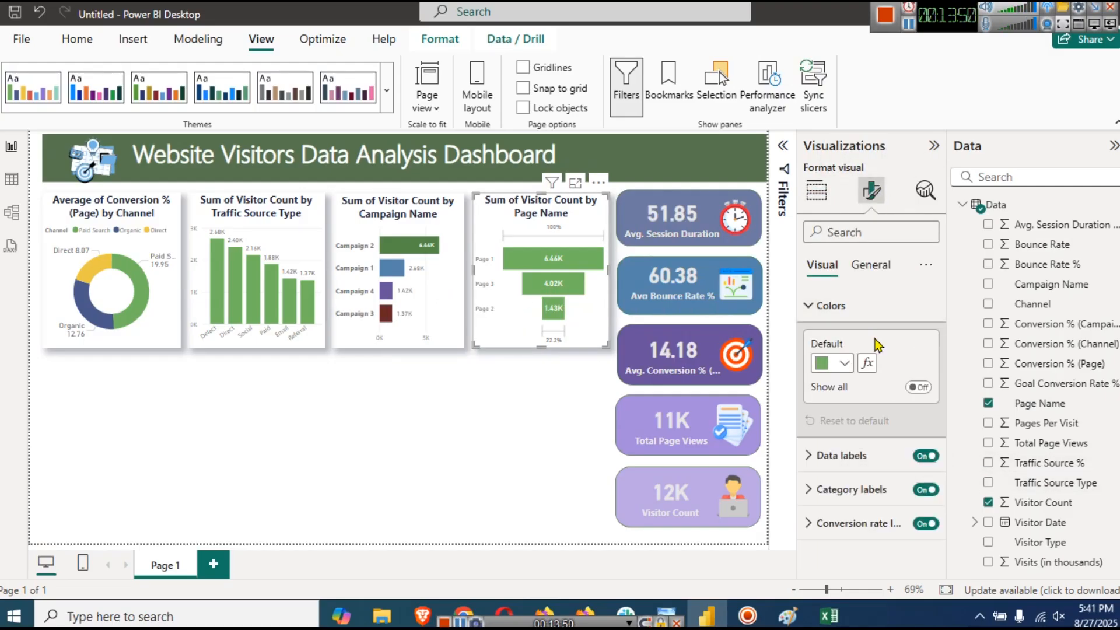
left_click(869, 363)
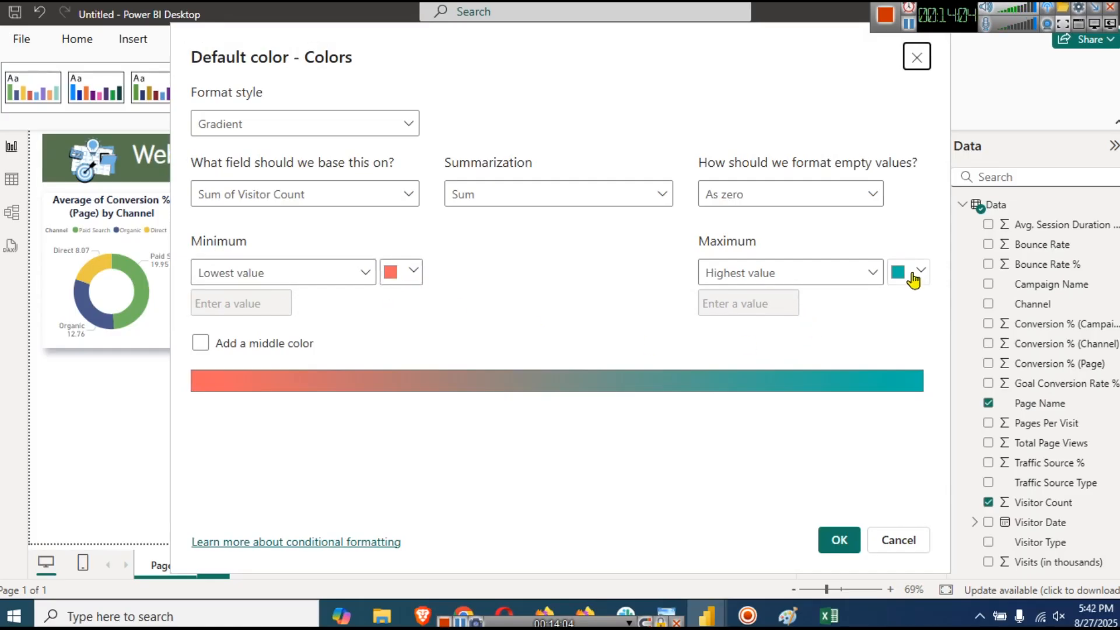
left_click(839, 540)
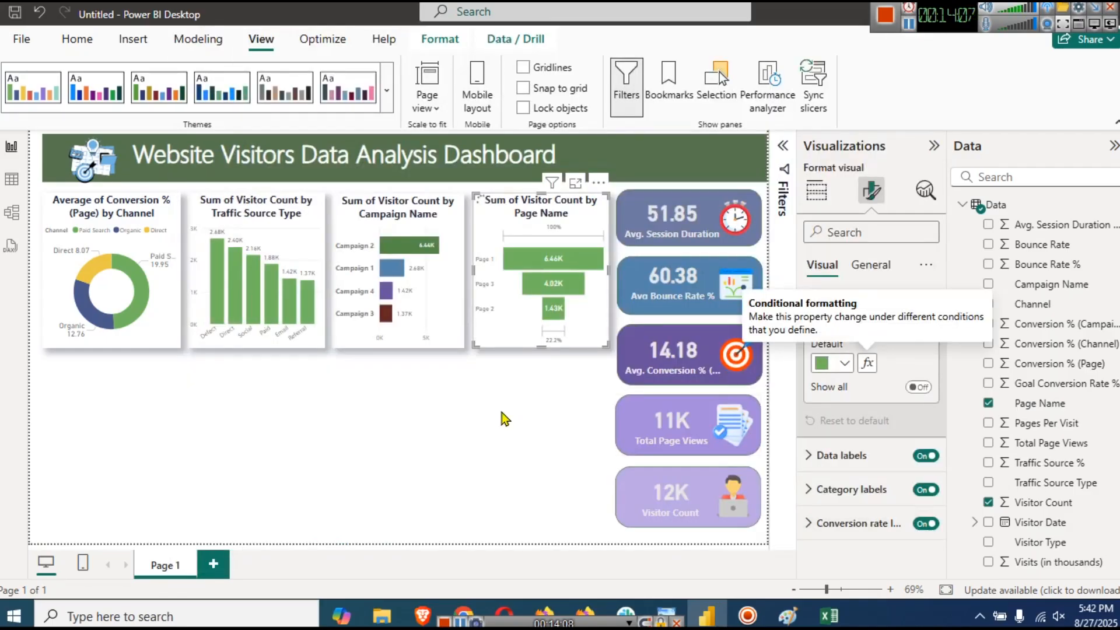
left_click(908, 26)
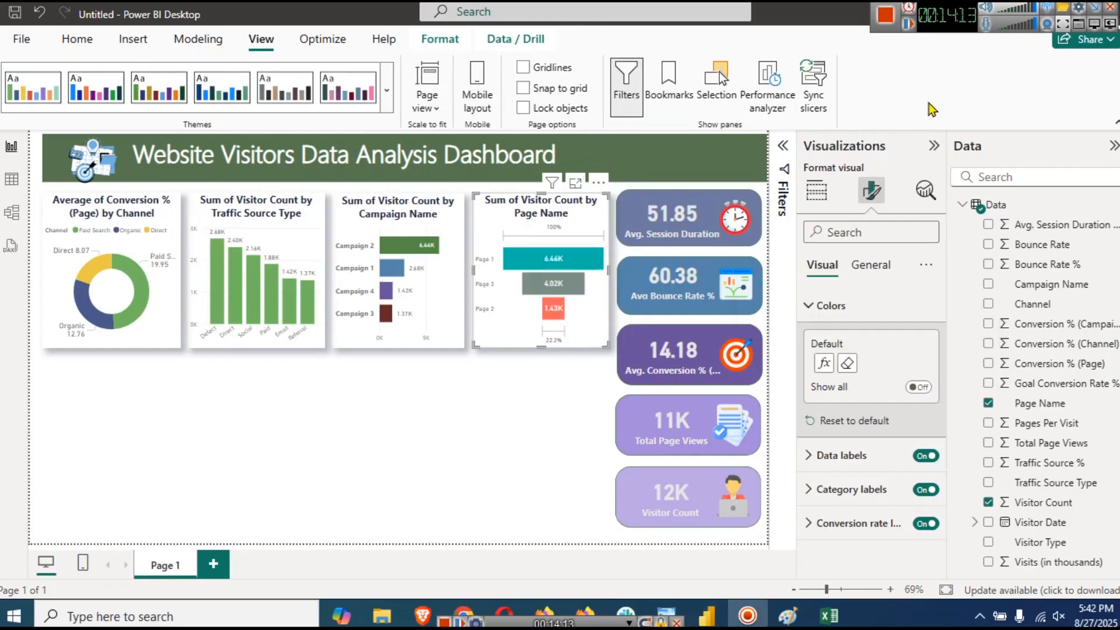
left_click(522, 408)
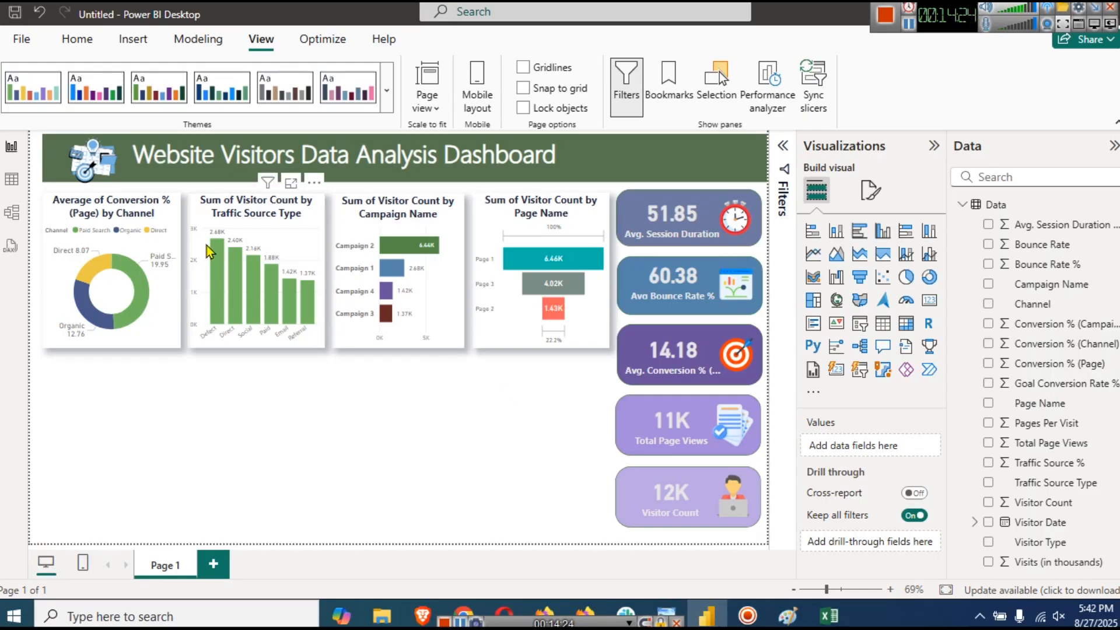
- Turn on the donut chart's visual border and set its rounded corners to 14 px
left_click(173, 217)
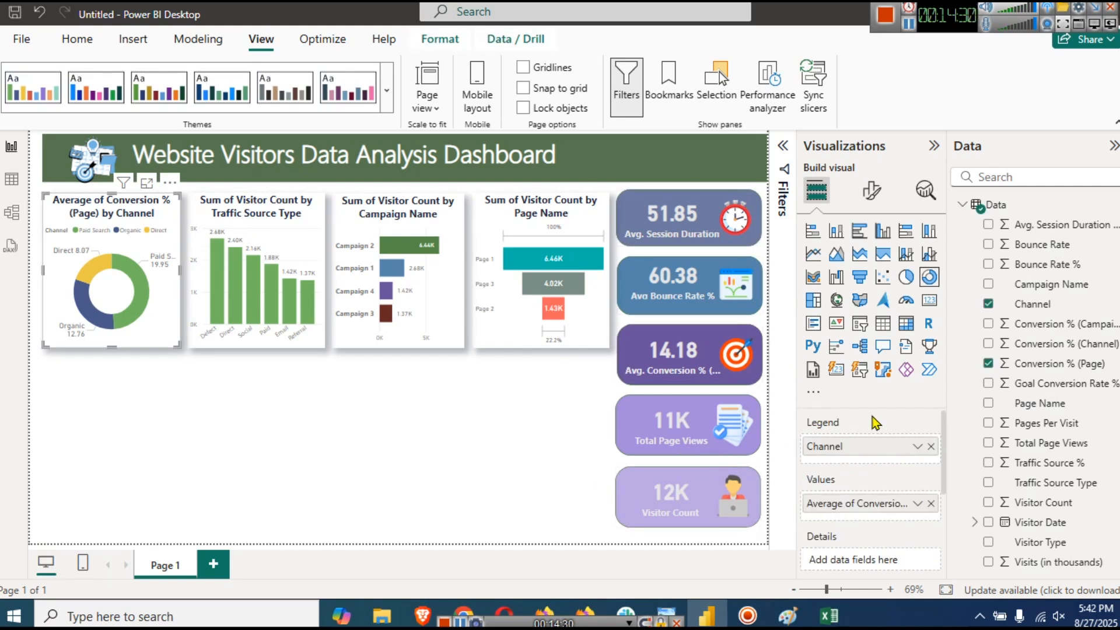
left_click(871, 190)
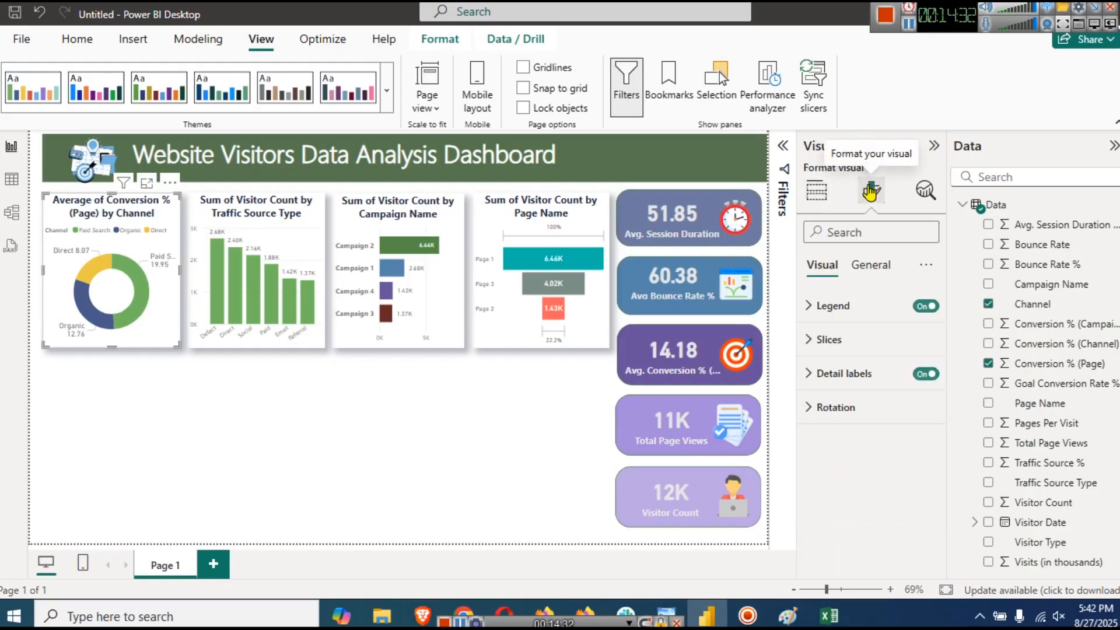
left_click(869, 263)
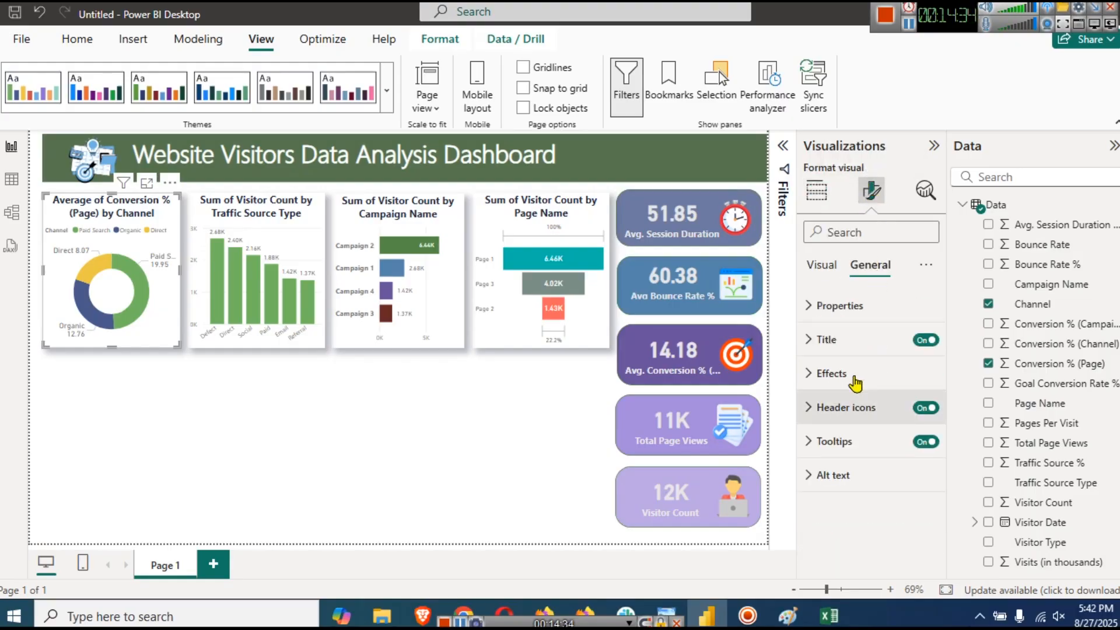
left_click(840, 374)
scroll(898, 467, "down", 2)
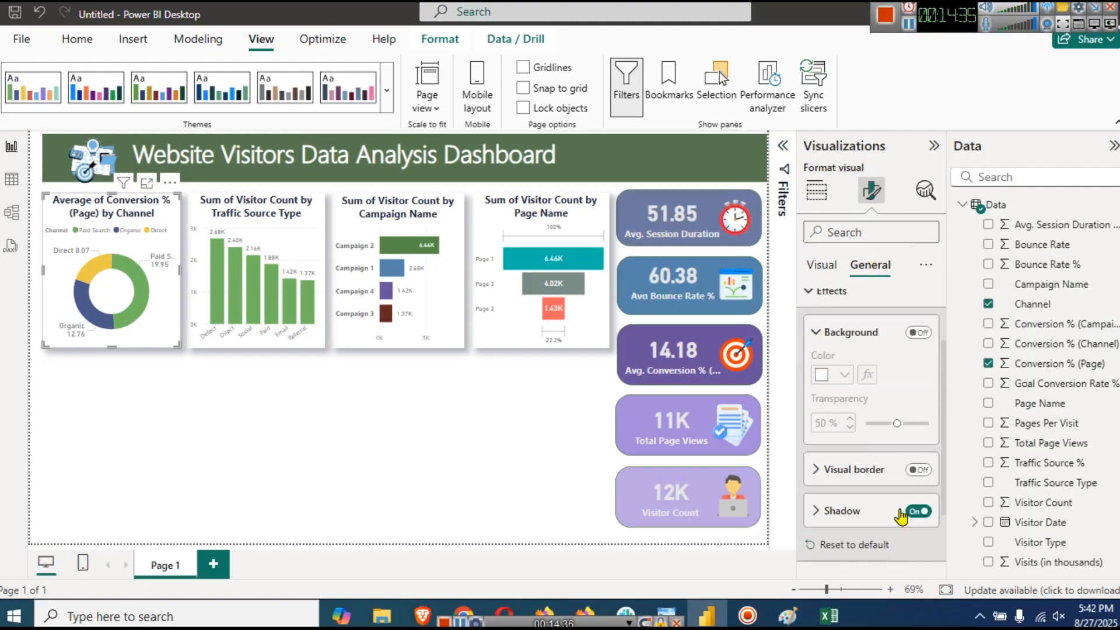
left_click(866, 470)
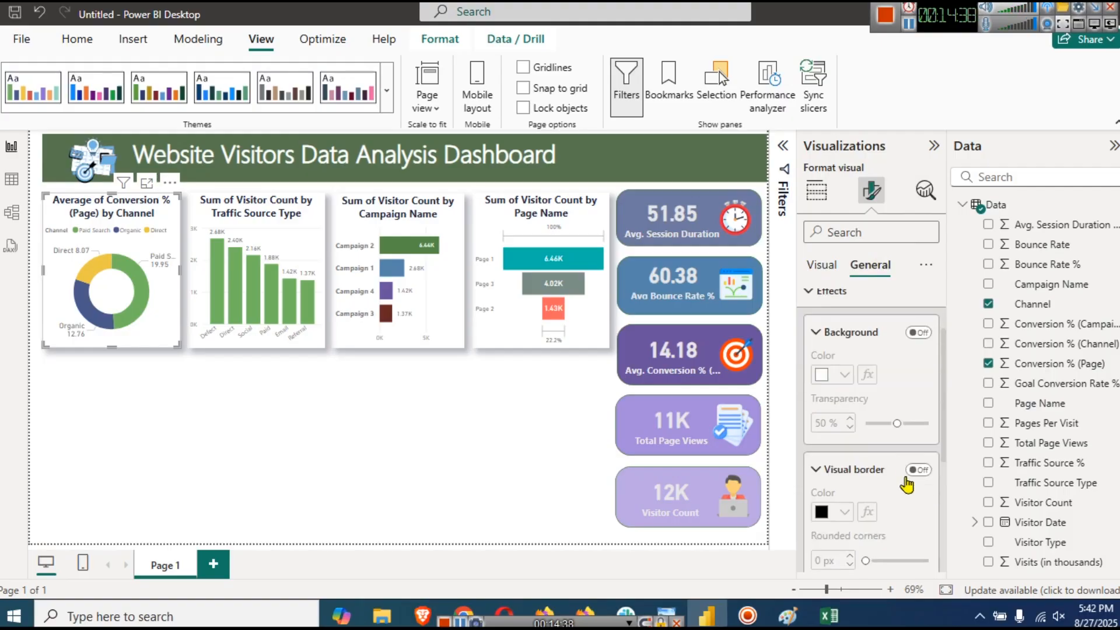
left_click(918, 470)
scroll(889, 498, "down", 3)
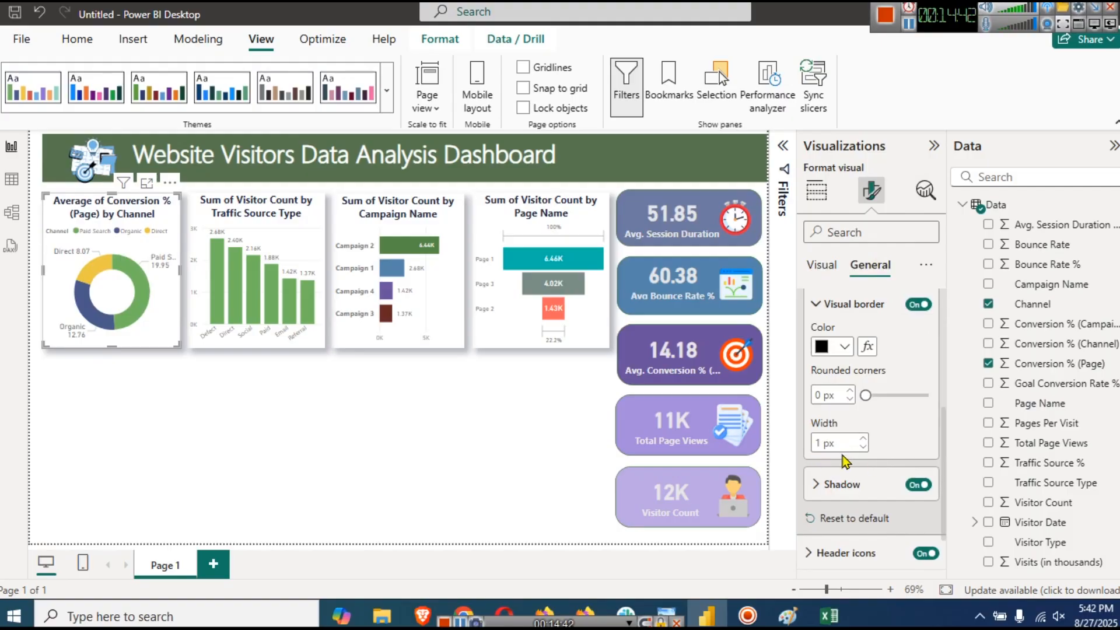
left_click(817, 395)
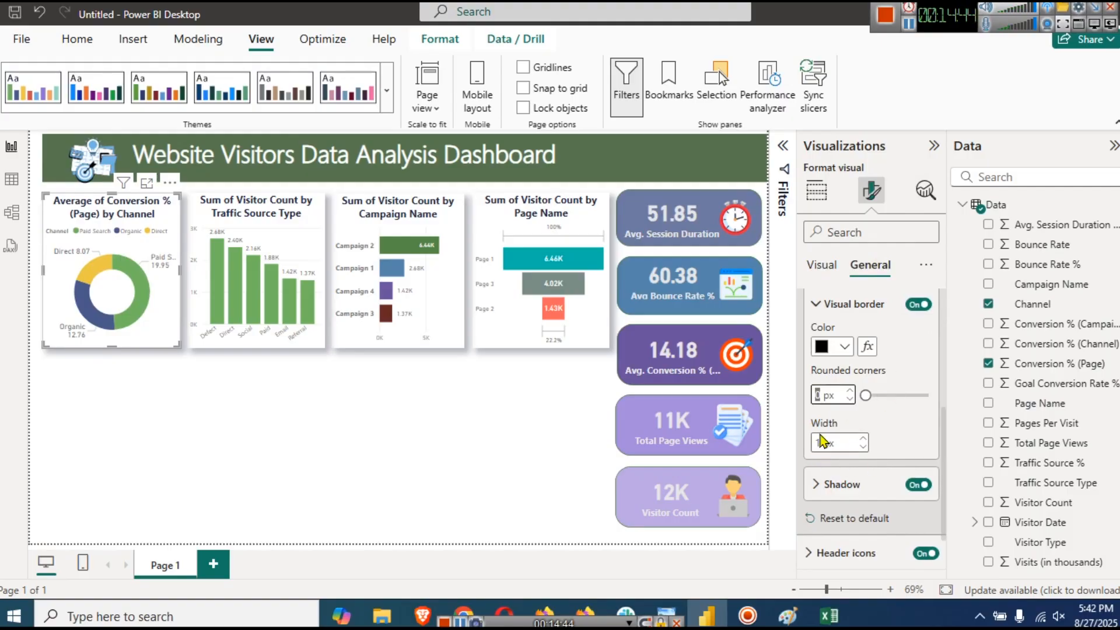
type("14")
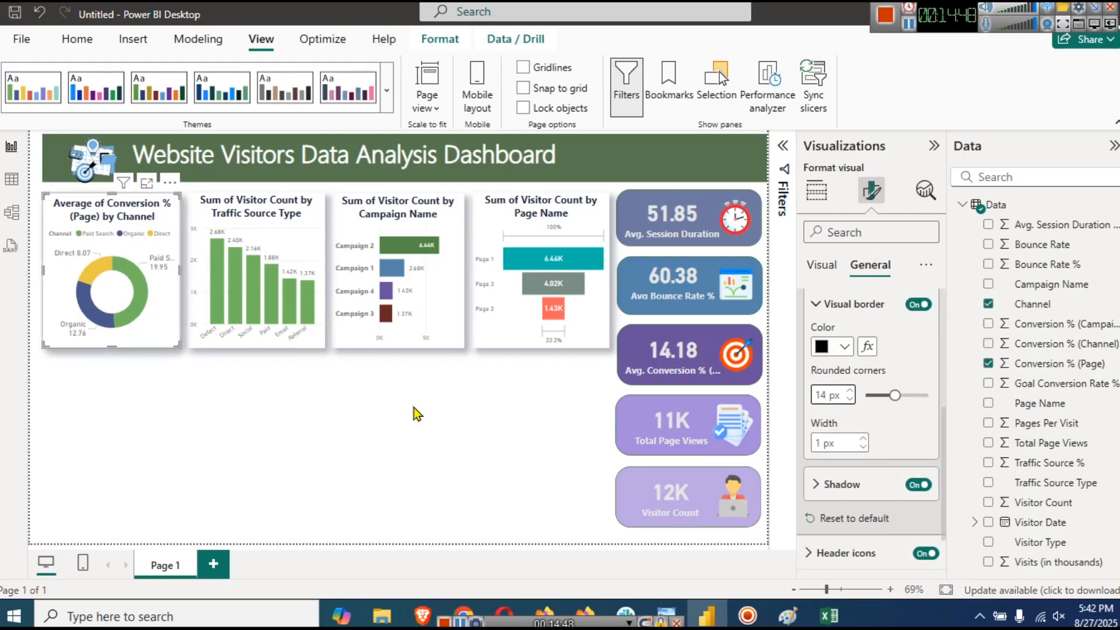
left_click(422, 411)
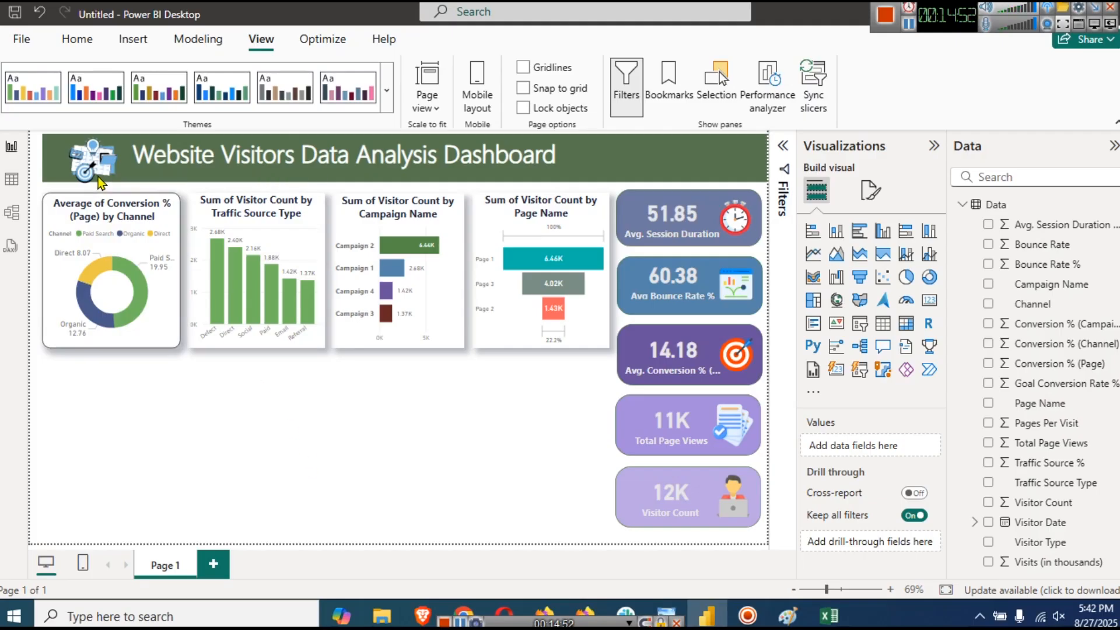
- Copy the donut's border and shadow onto the traffic source, campaign and page-name charts with Format painter
left_click(158, 213)
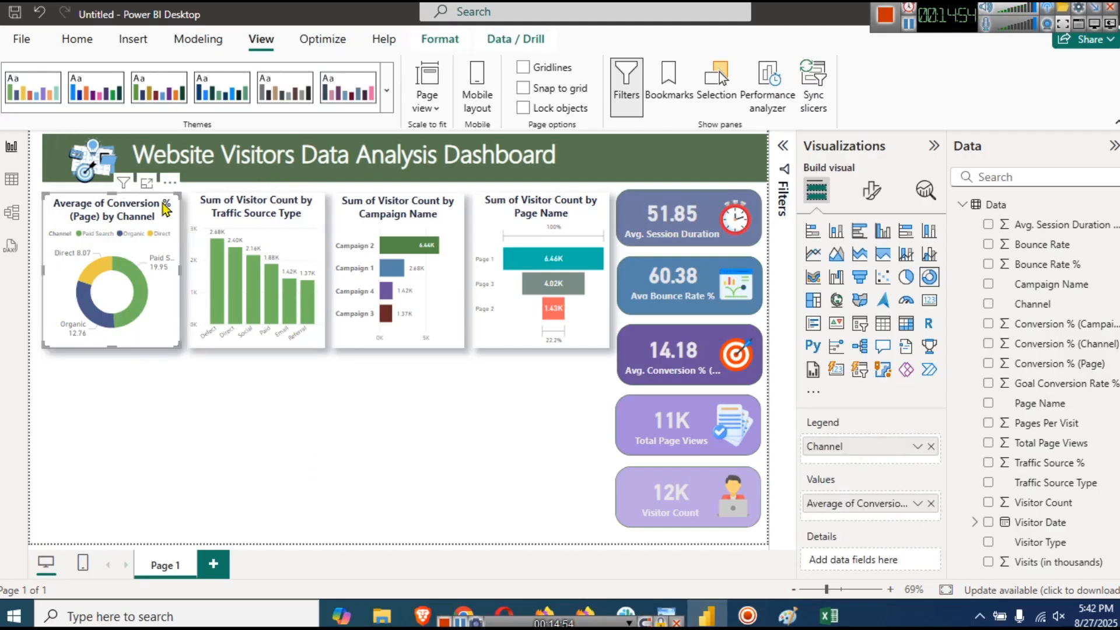
left_click(69, 42)
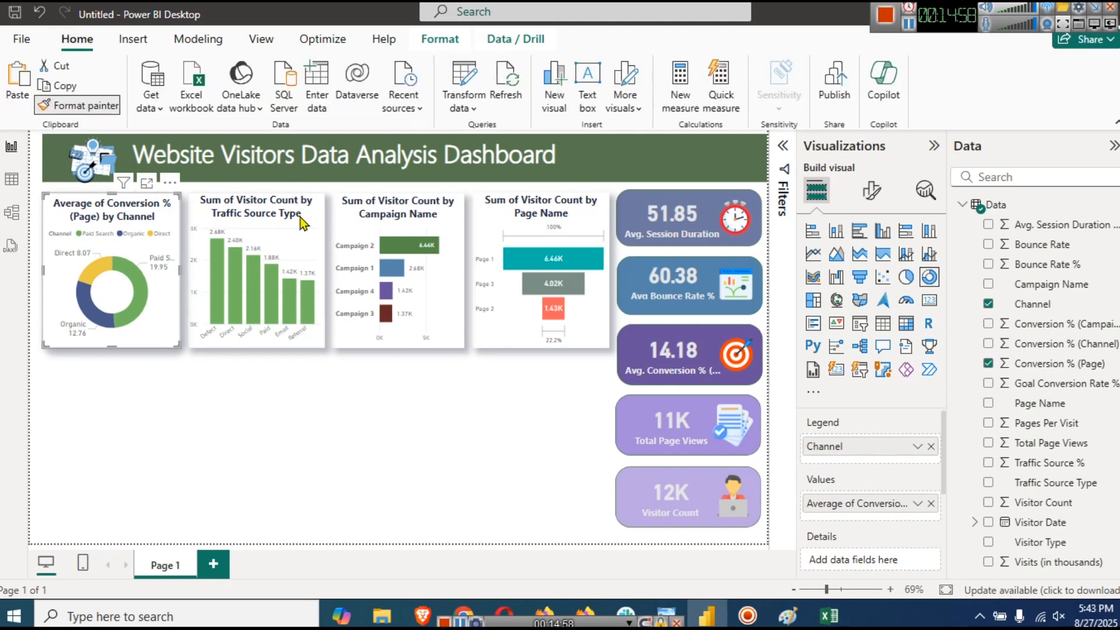
left_click(315, 231)
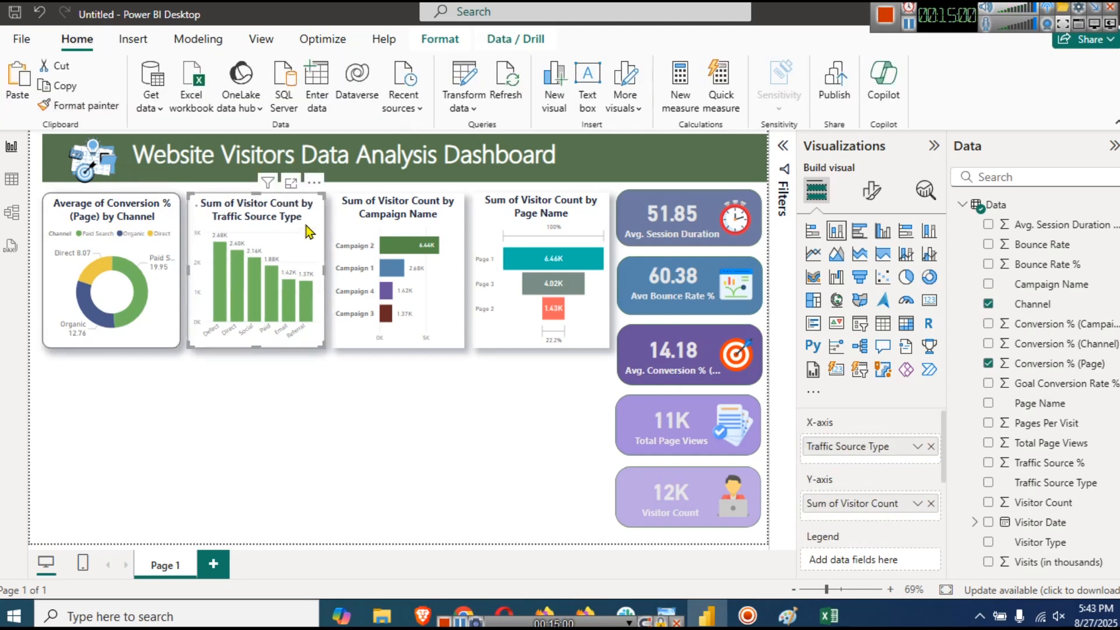
left_click(94, 106)
left_click(438, 204)
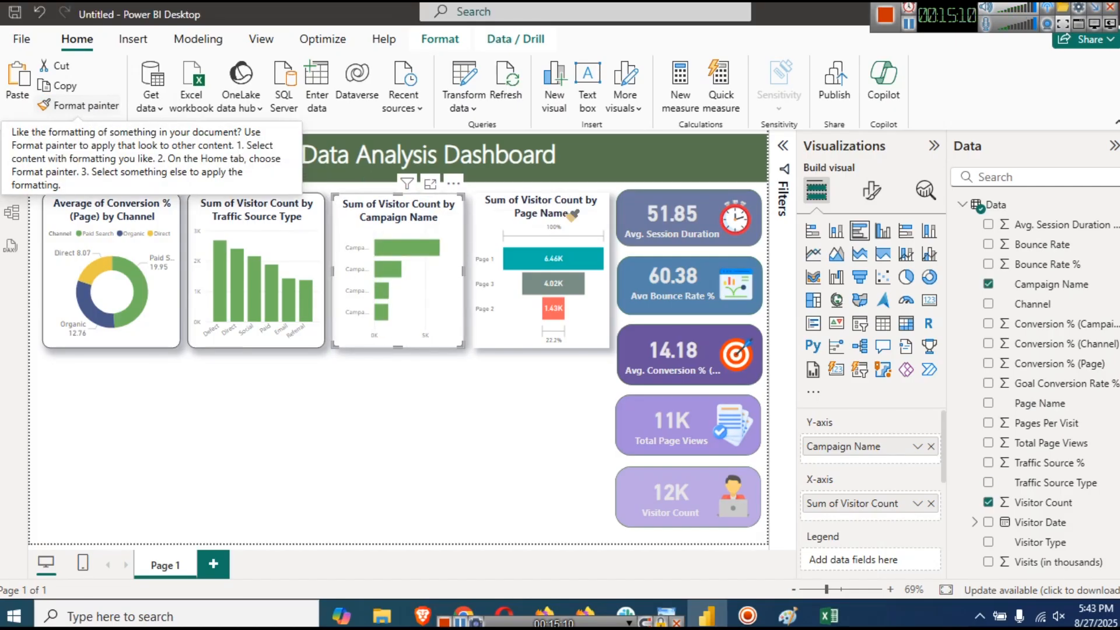
left_click(580, 214)
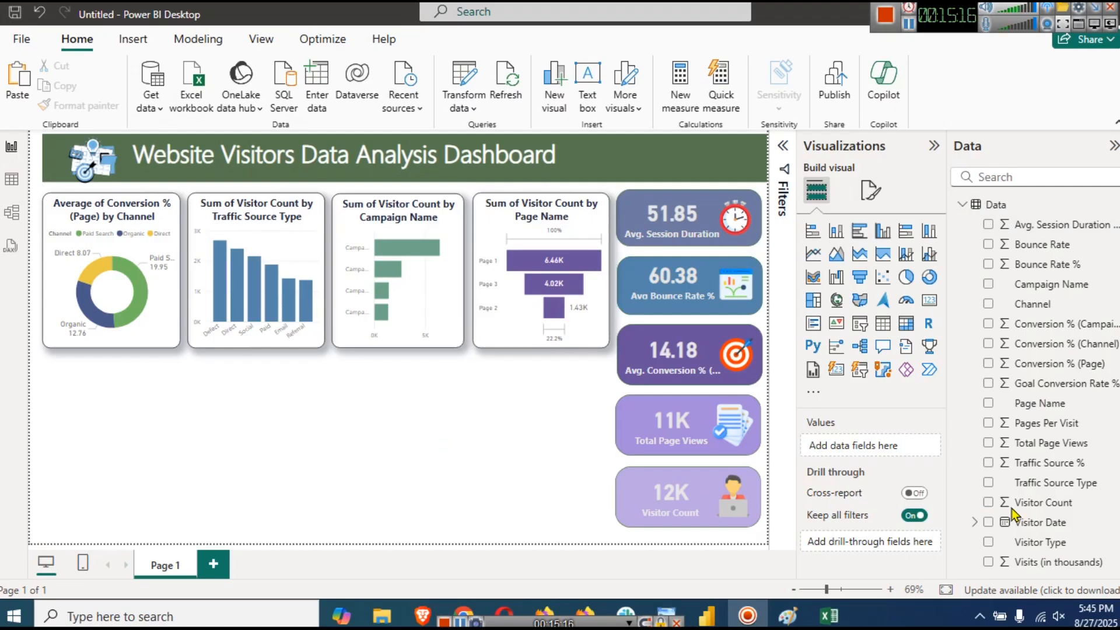
- Place a new empty line chart just under the donut chart
left_click(974, 522)
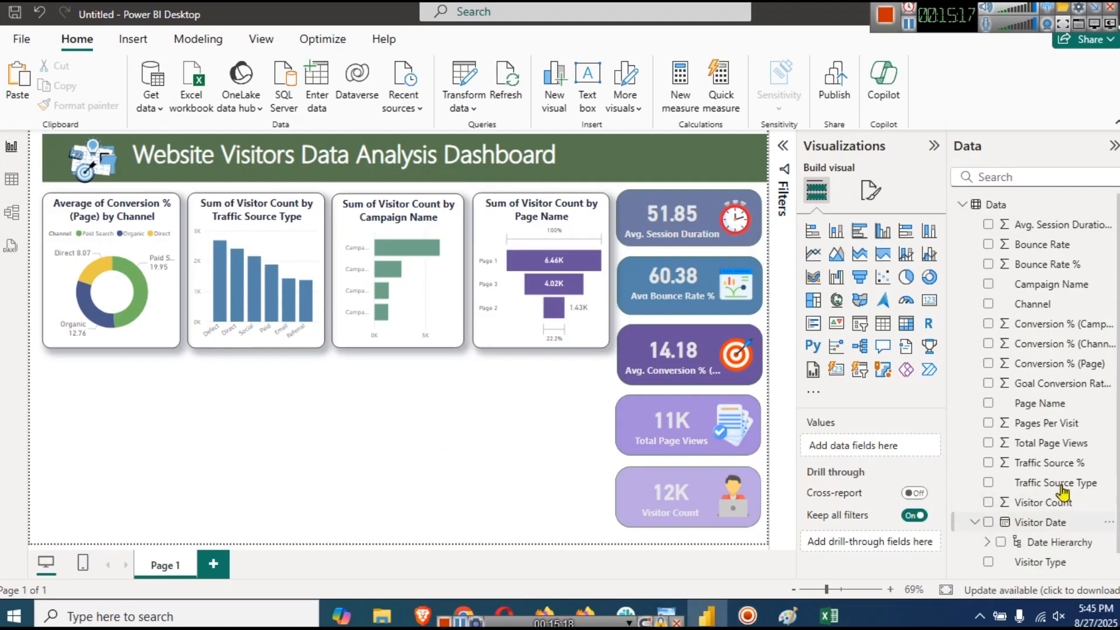
scroll(1062, 493, "down", 1)
left_click(987, 523)
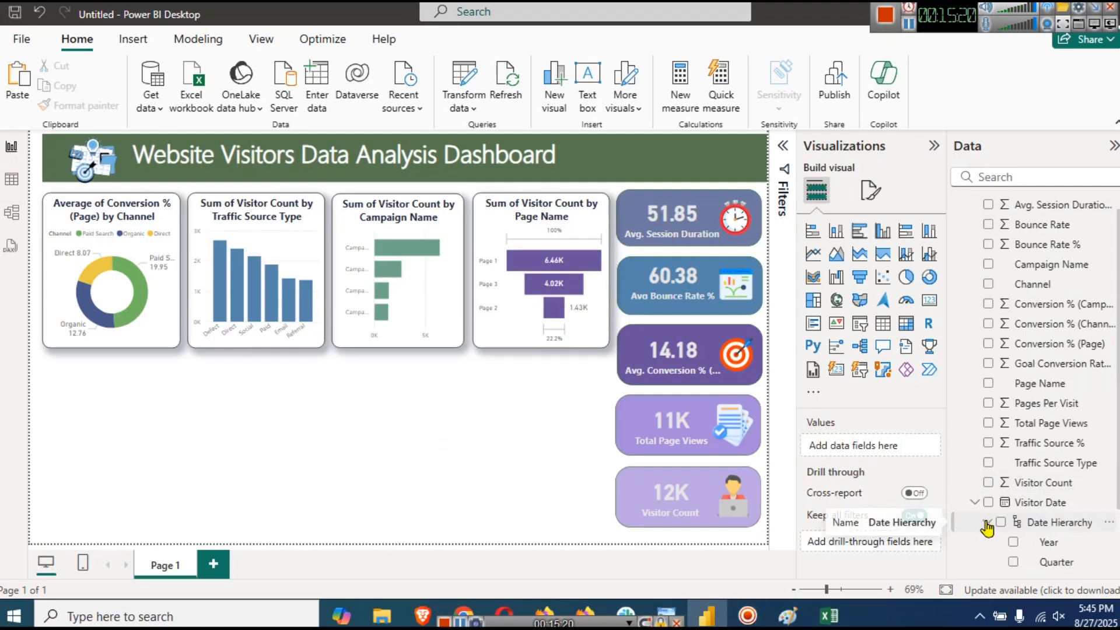
scroll(1041, 493, "down", 4)
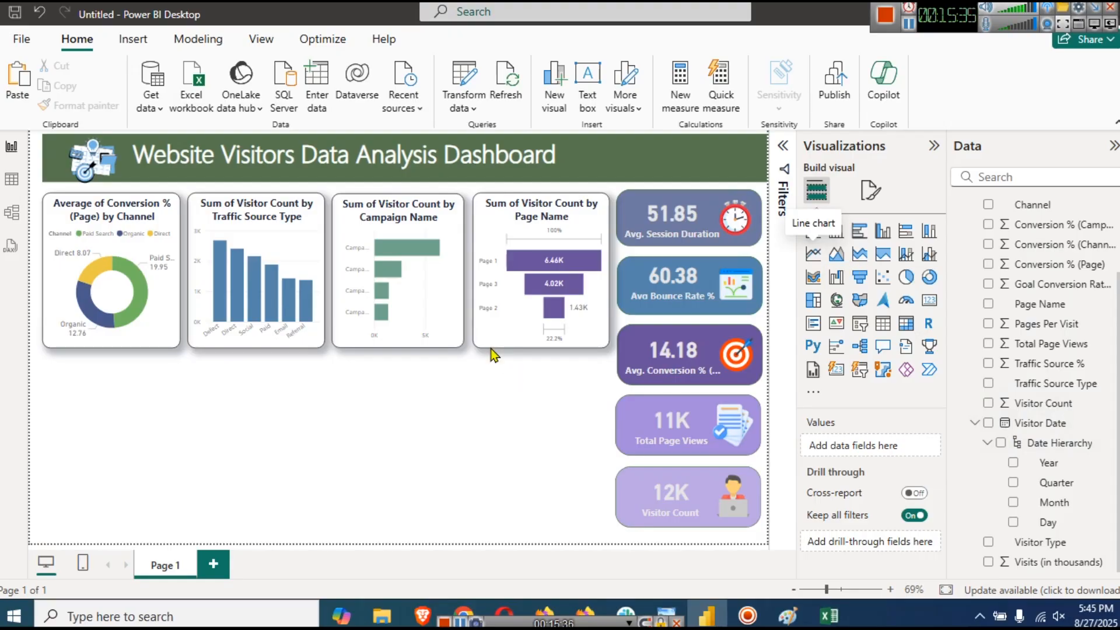
left_click_drag(128, 427, 126, 378)
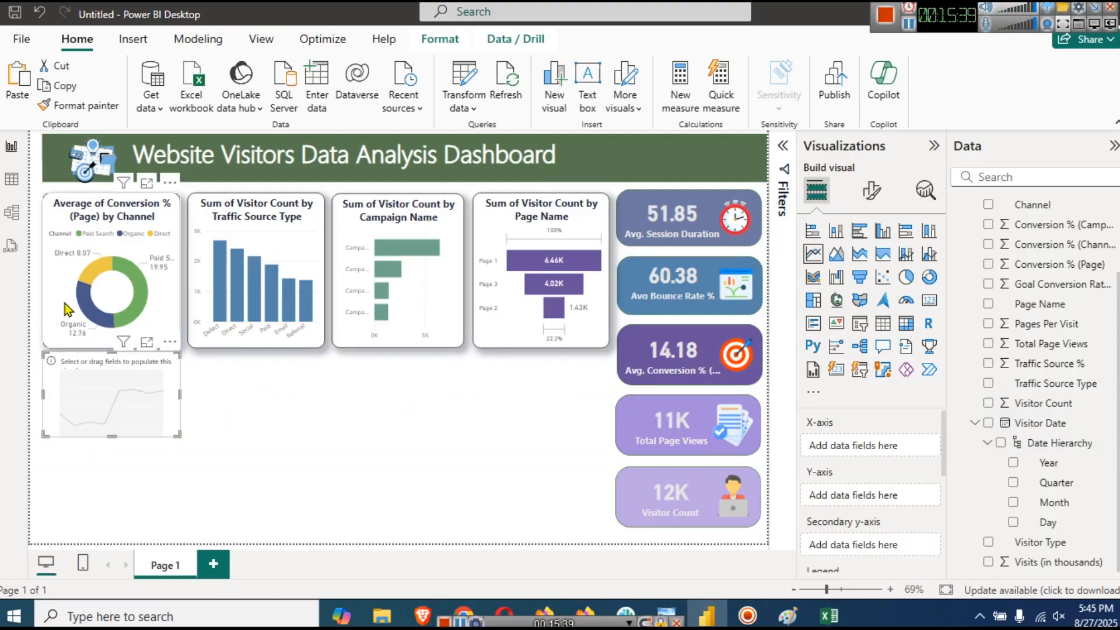
- Paint the donut's styling onto the line chart and stretch it taller and wider beneath two charts
left_click(62, 286)
left_click(82, 105)
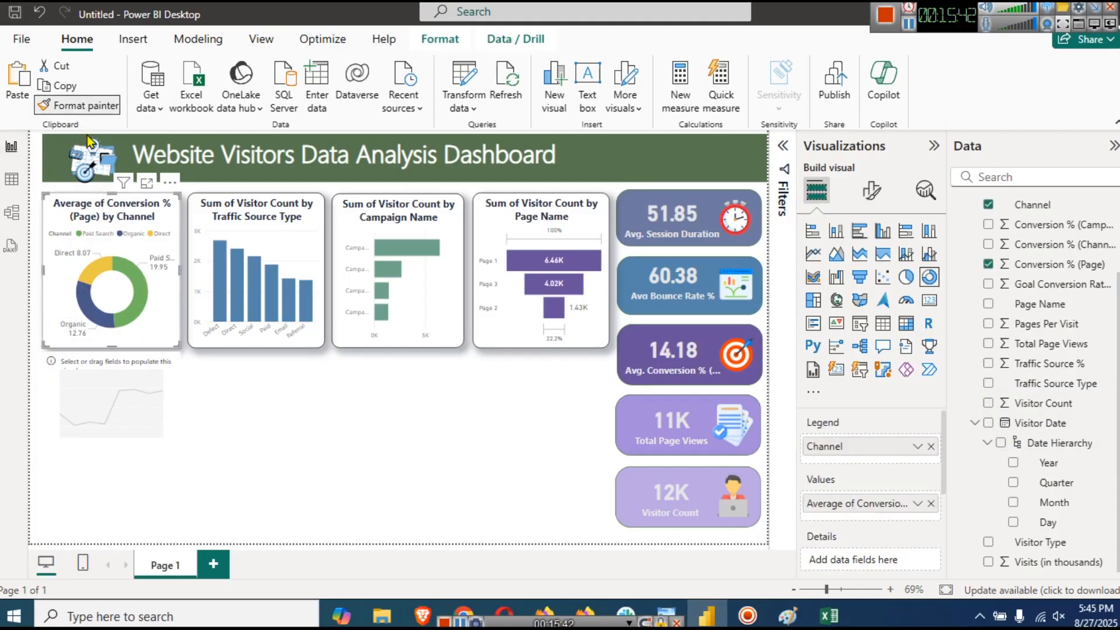
left_click(107, 397)
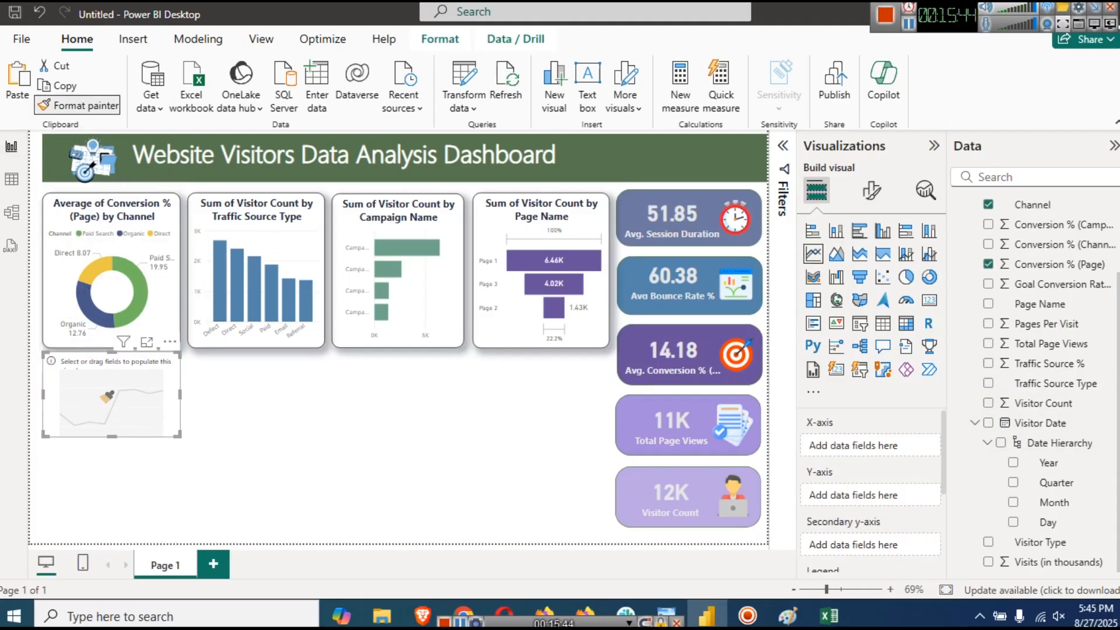
left_click(112, 447)
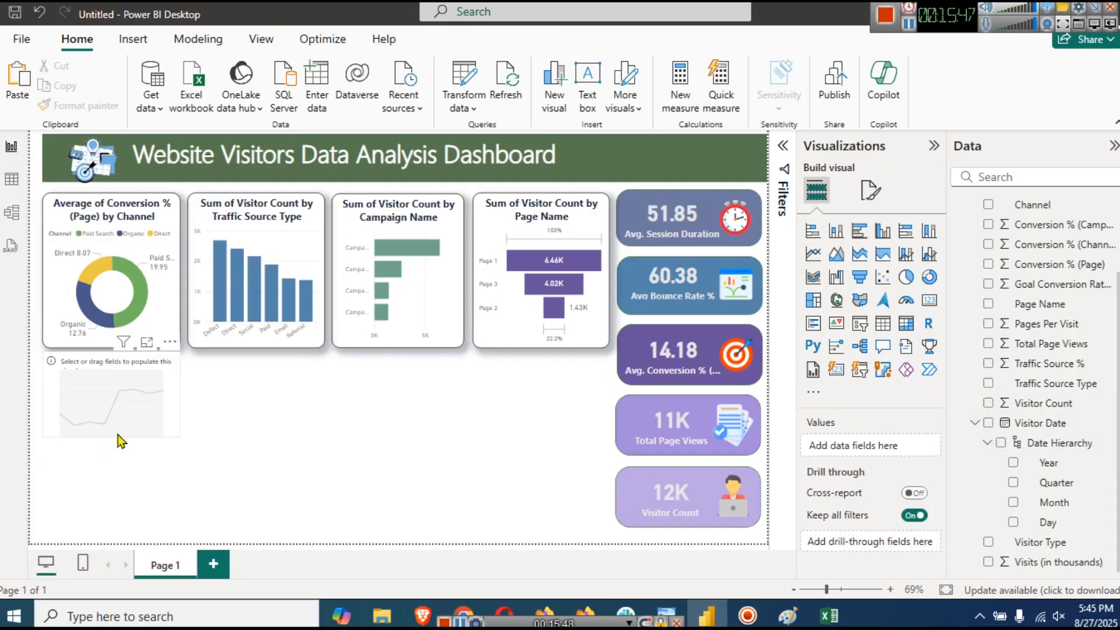
left_click(100, 436)
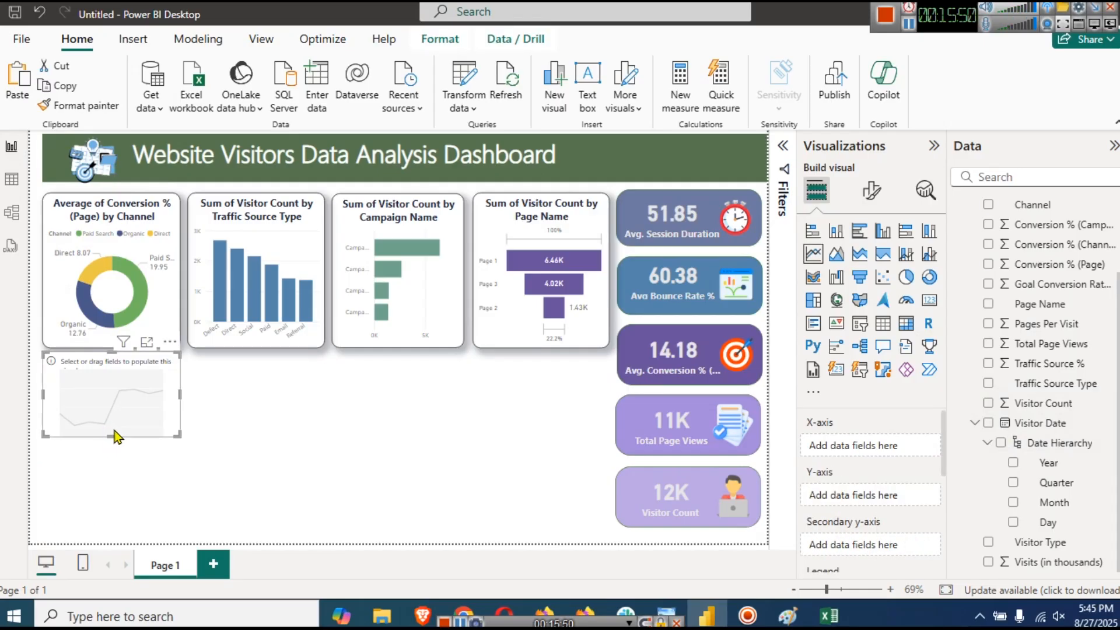
left_click_drag(111, 435, 140, 527)
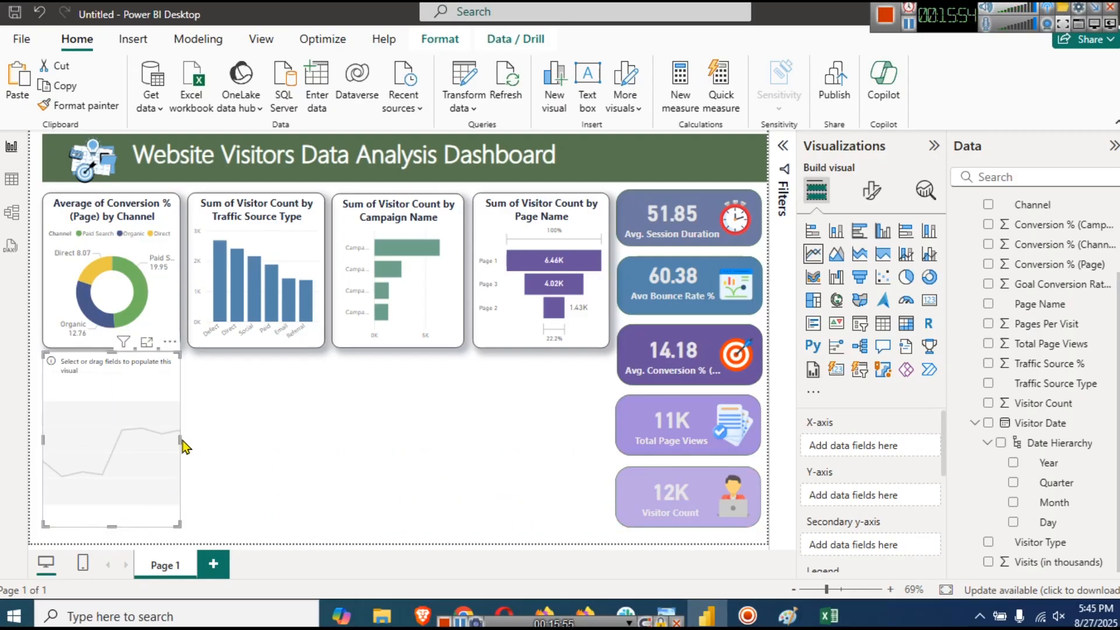
left_click_drag(181, 437, 327, 434)
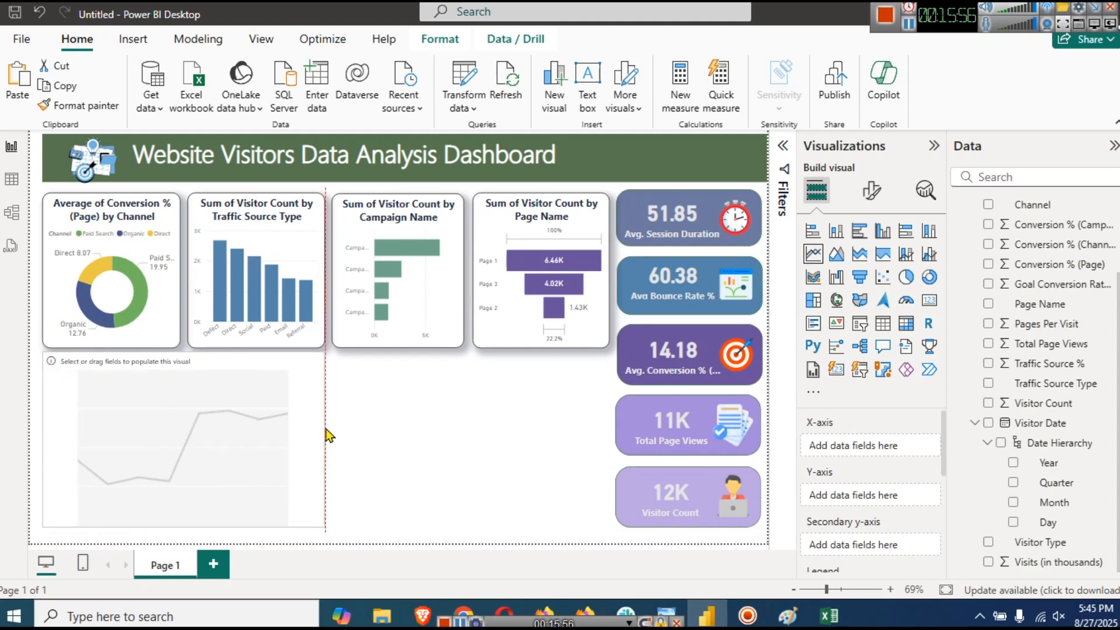
- Put Visitor Date Month on the line chart's X-axis and Visitor Count on its Y-axis
left_click(422, 459)
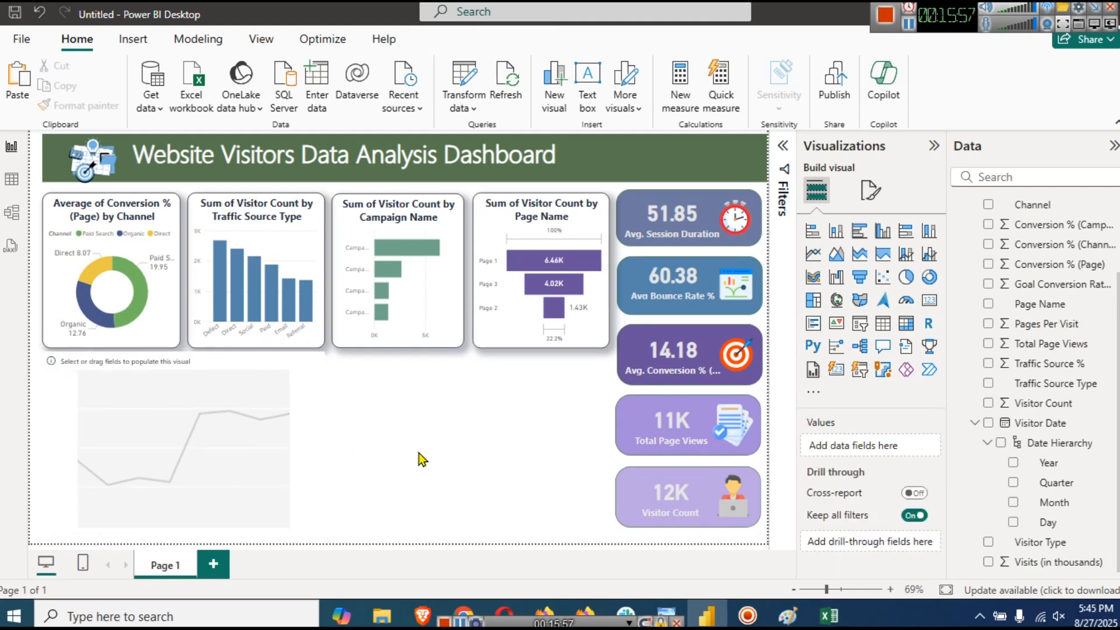
left_click(276, 449)
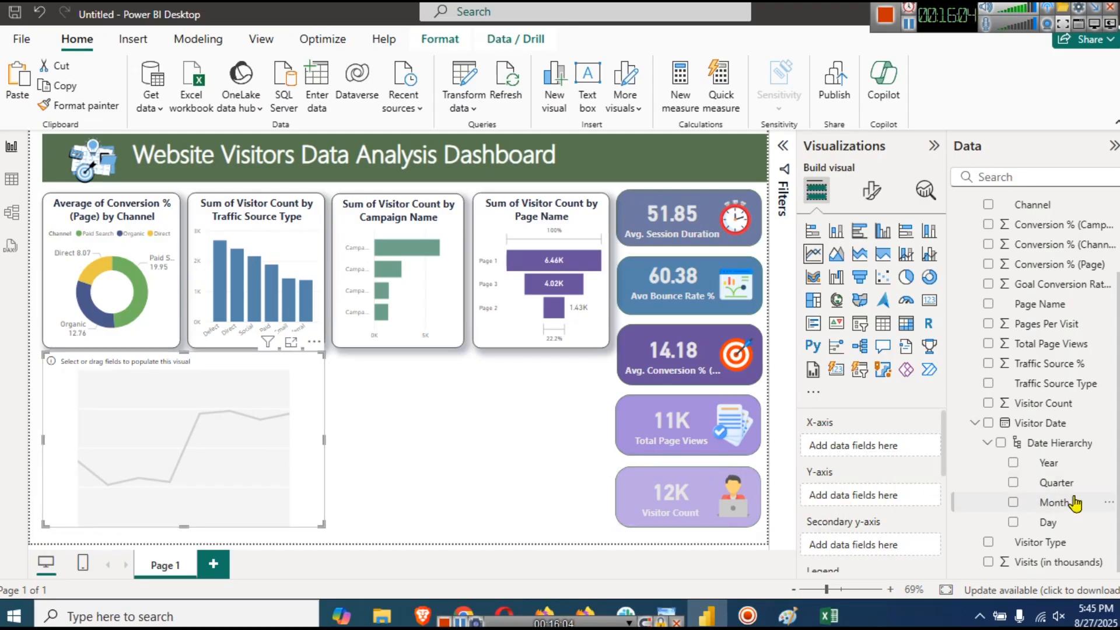
left_click_drag(1072, 510, 869, 458)
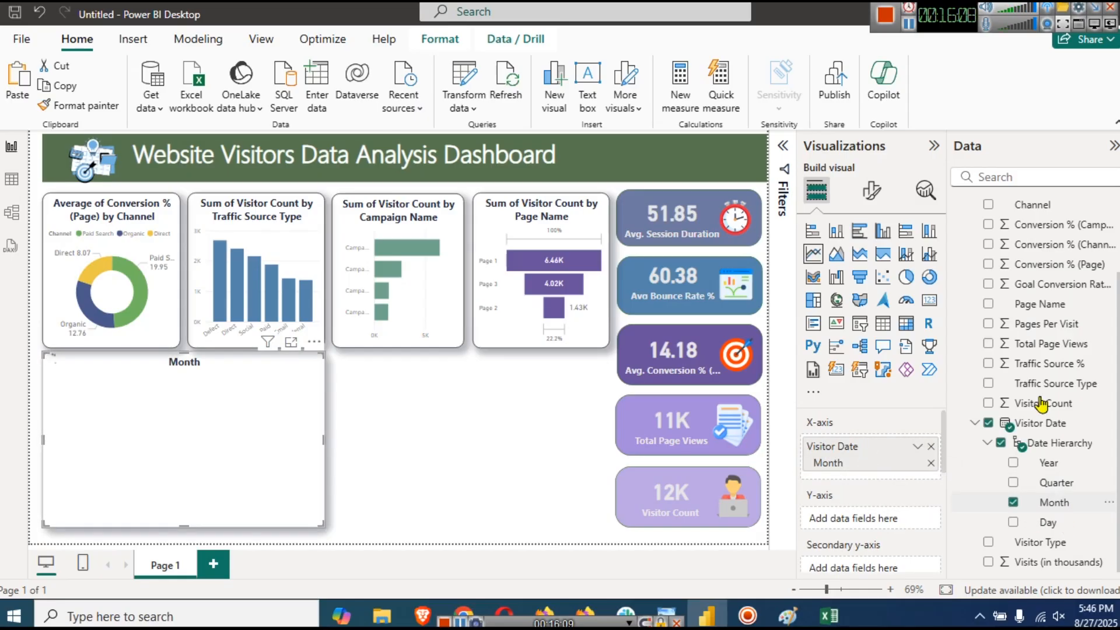
left_click_drag(1042, 404, 844, 521)
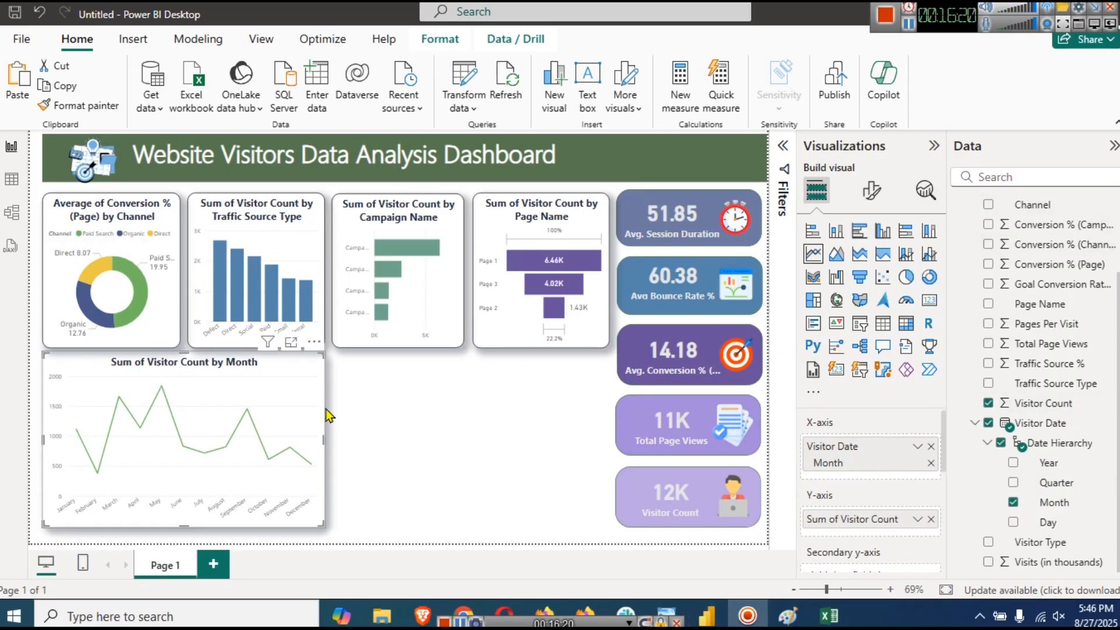
- Set the line chart's interpolation type to Smooth
left_click(877, 195)
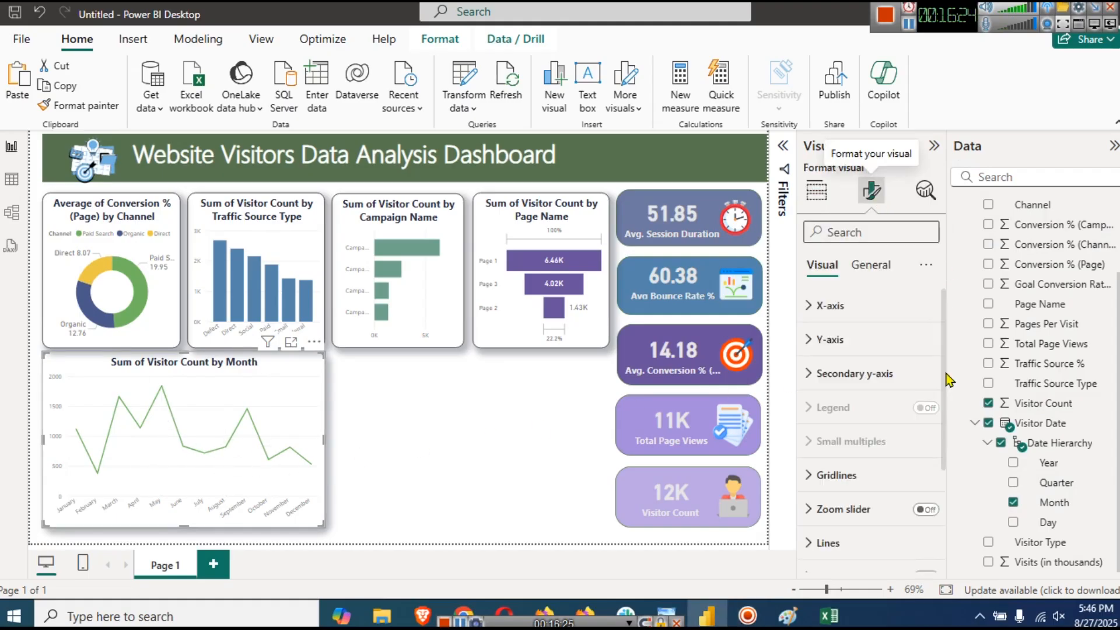
scroll(878, 432, "down", 3)
scroll(881, 444, "up", 2)
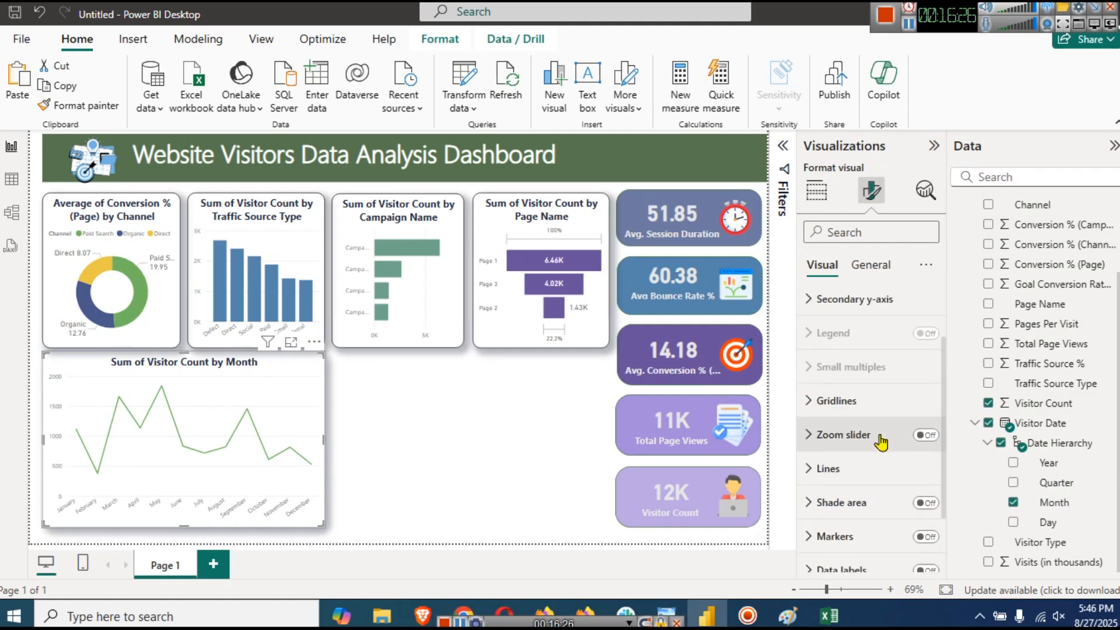
left_click(858, 480)
scroll(859, 495, "down", 5)
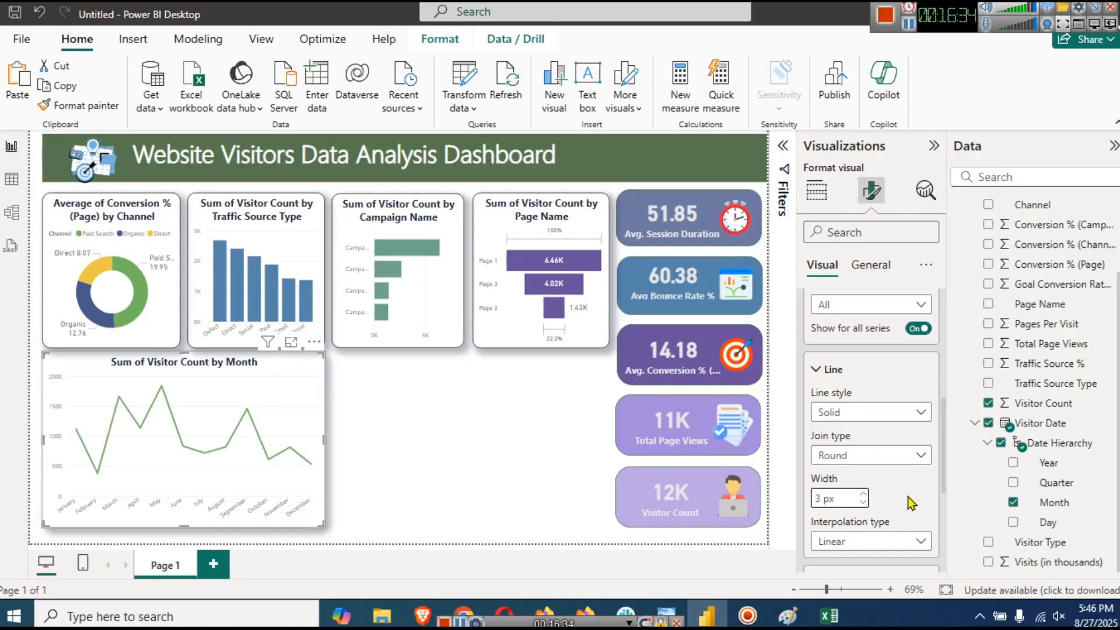
scroll(875, 495, "down", 3)
left_click(843, 376)
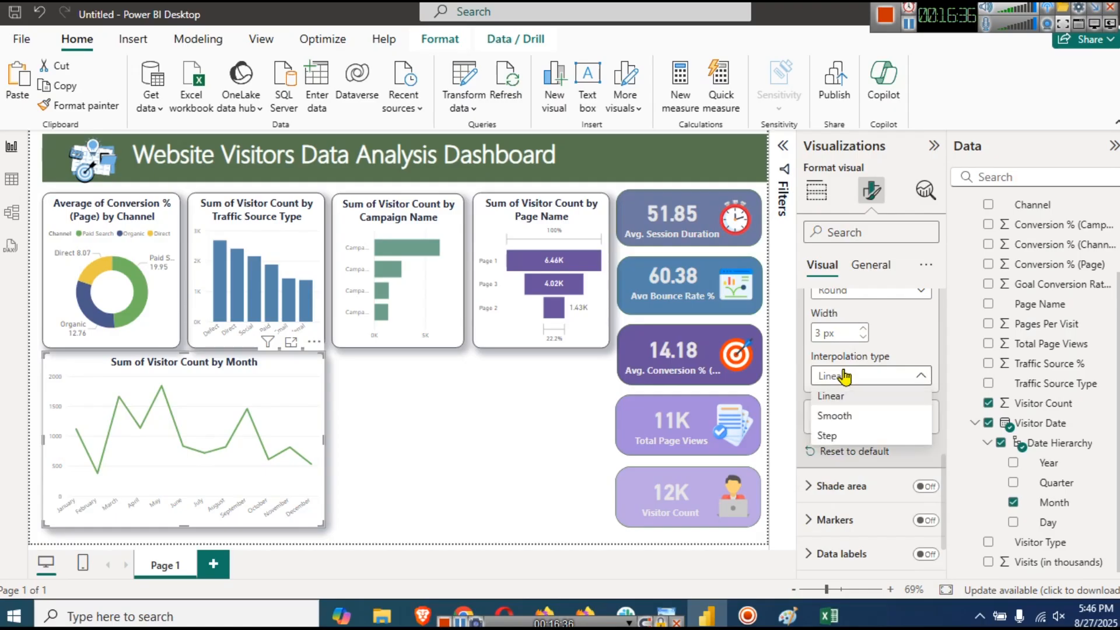
left_click(843, 415)
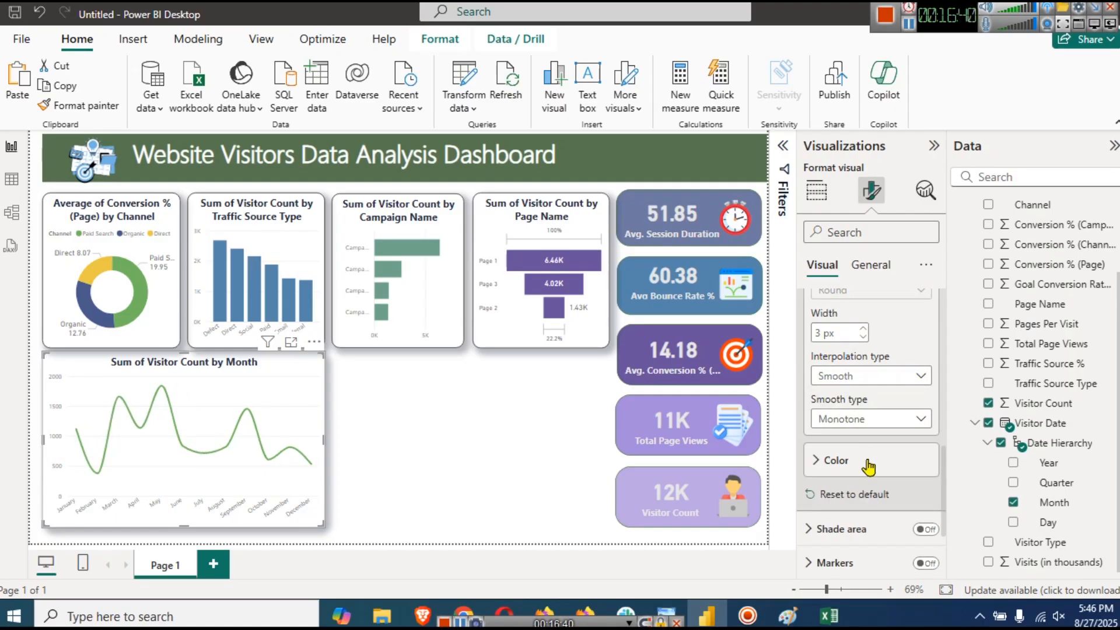
- Turn on point markers and make the X-axis month labels bold
scroll(868, 455, "up", 3)
mouse_move(869, 456)
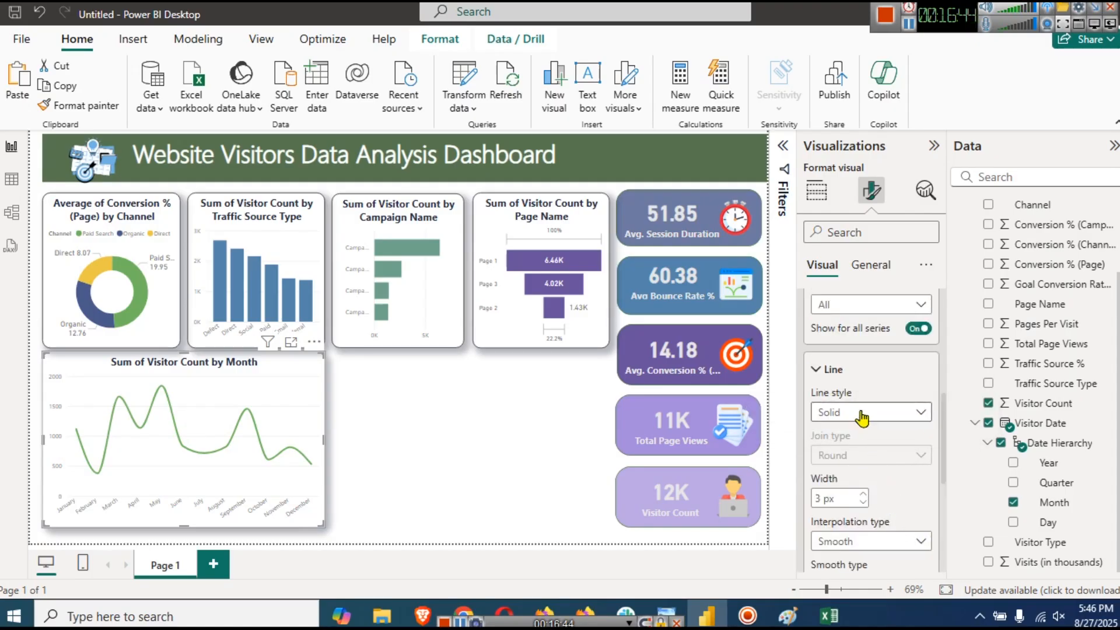
left_click(862, 413)
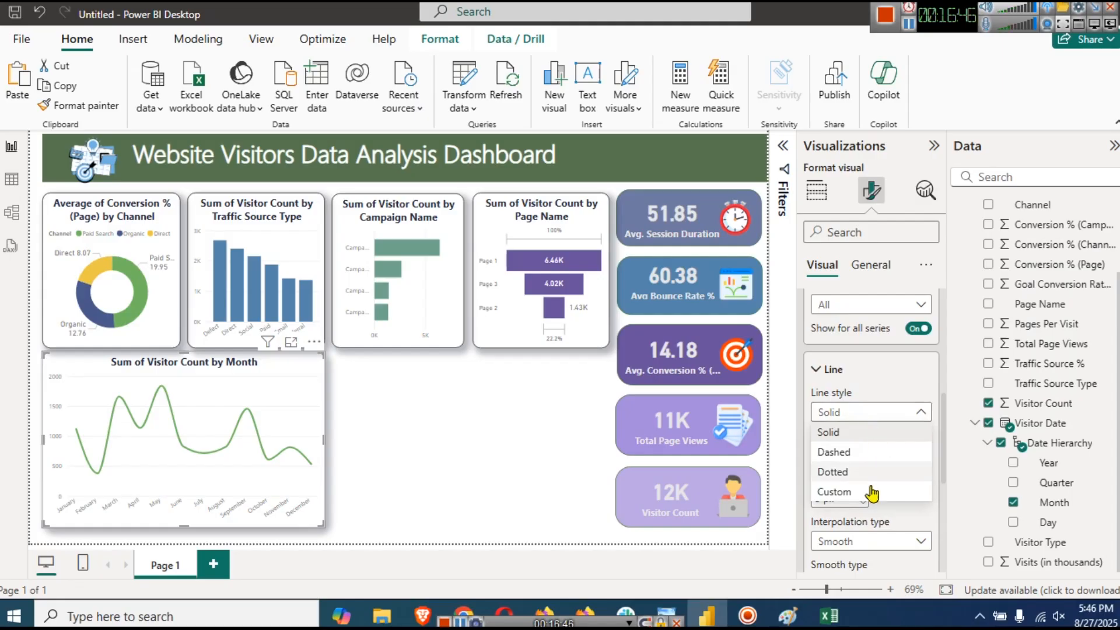
scroll(897, 464, "down", 4)
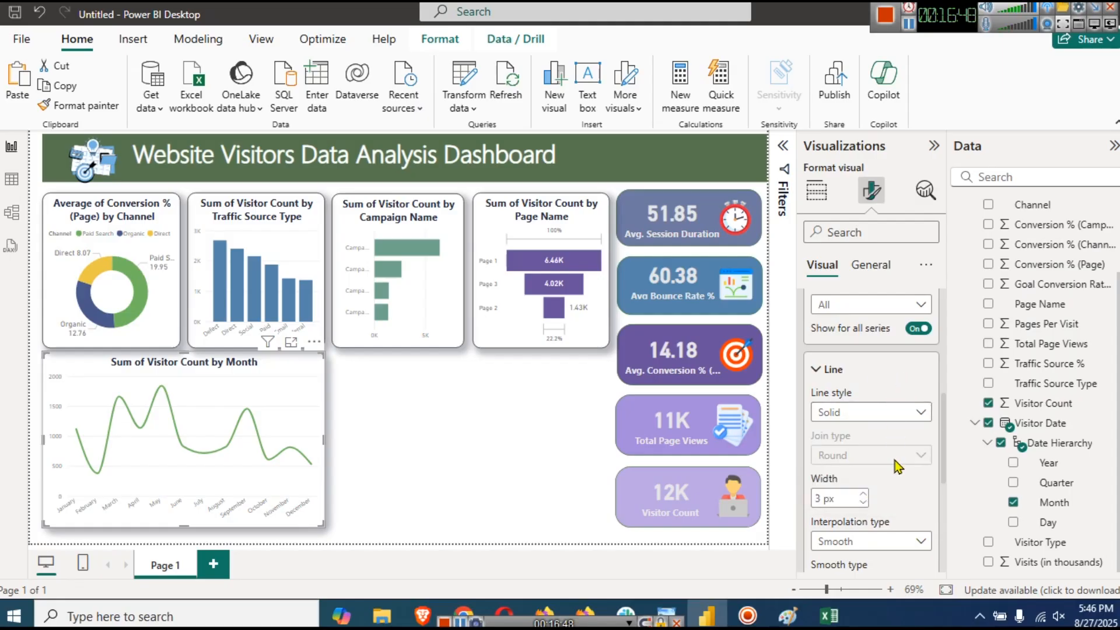
left_click(926, 481)
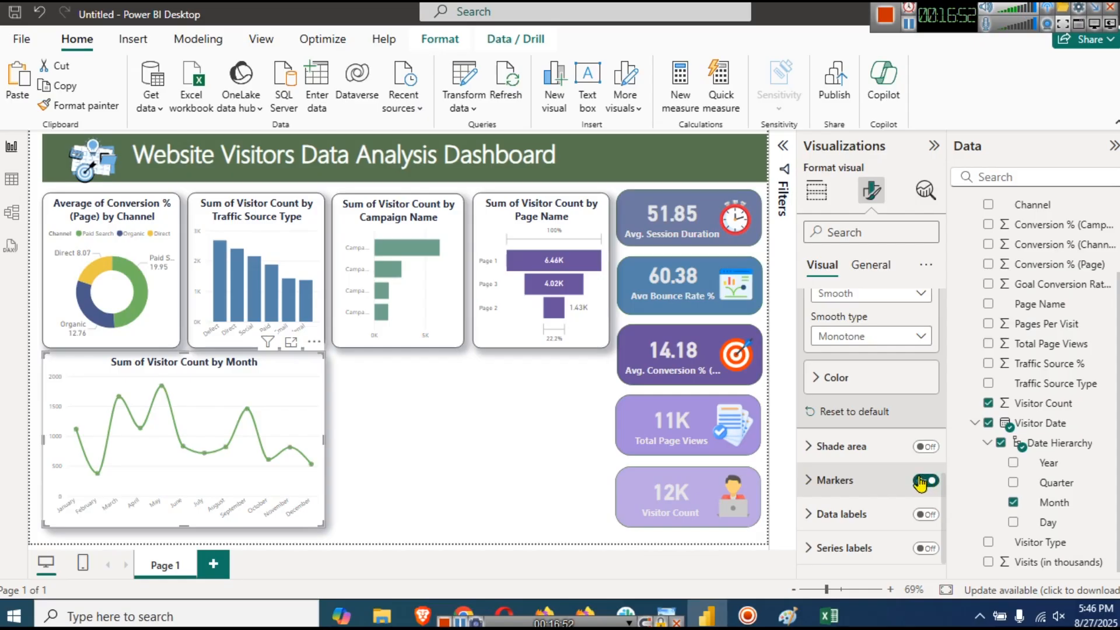
scroll(887, 440, "up", 5)
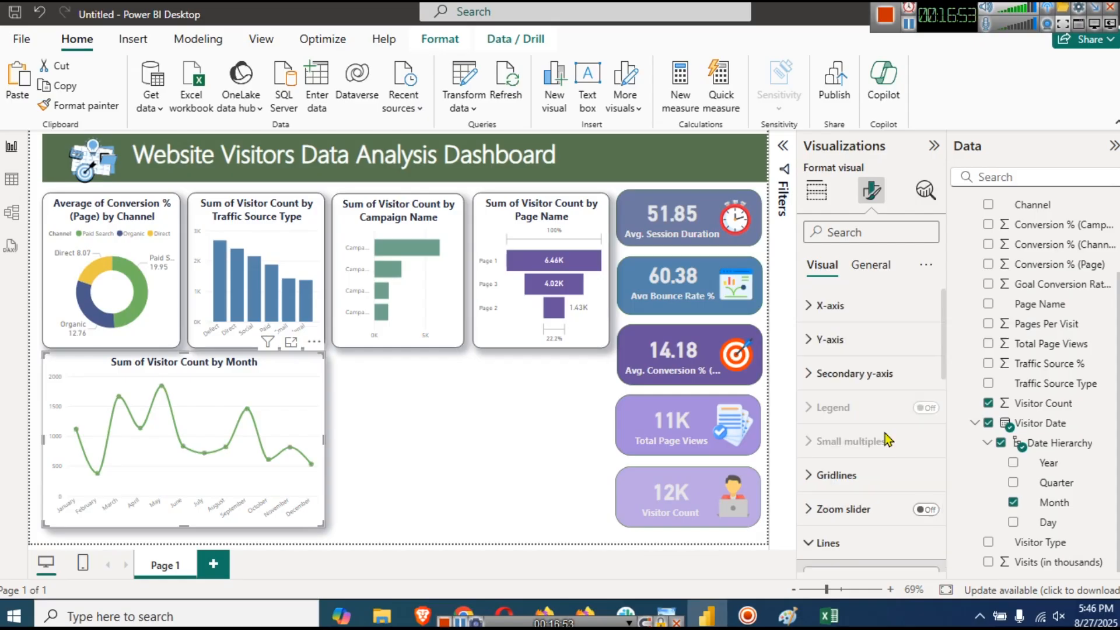
left_click(835, 307)
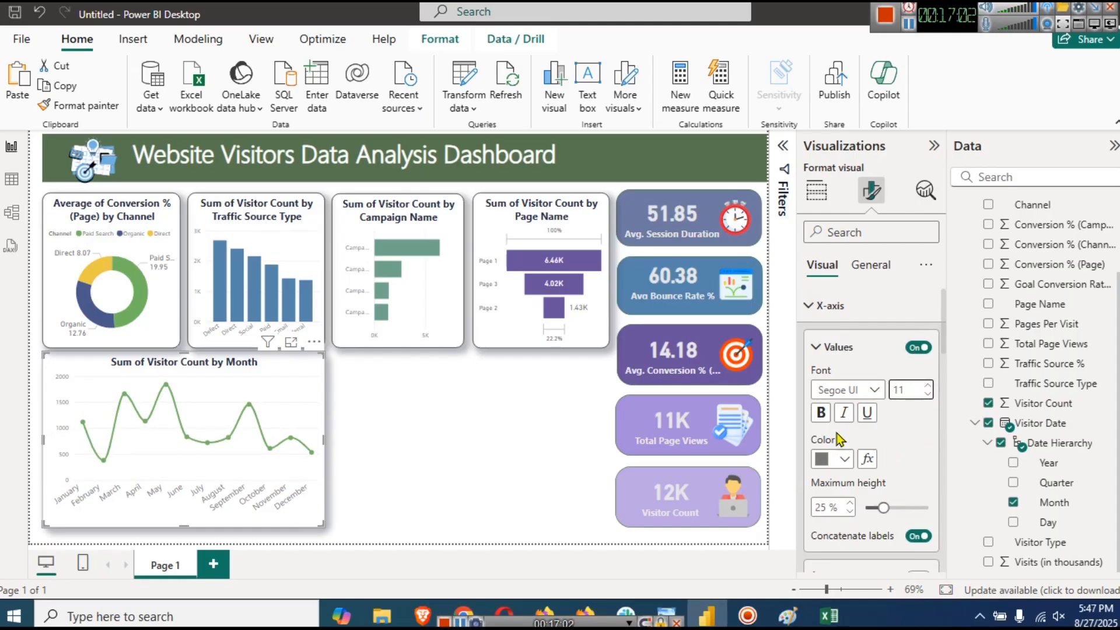
left_click(821, 413)
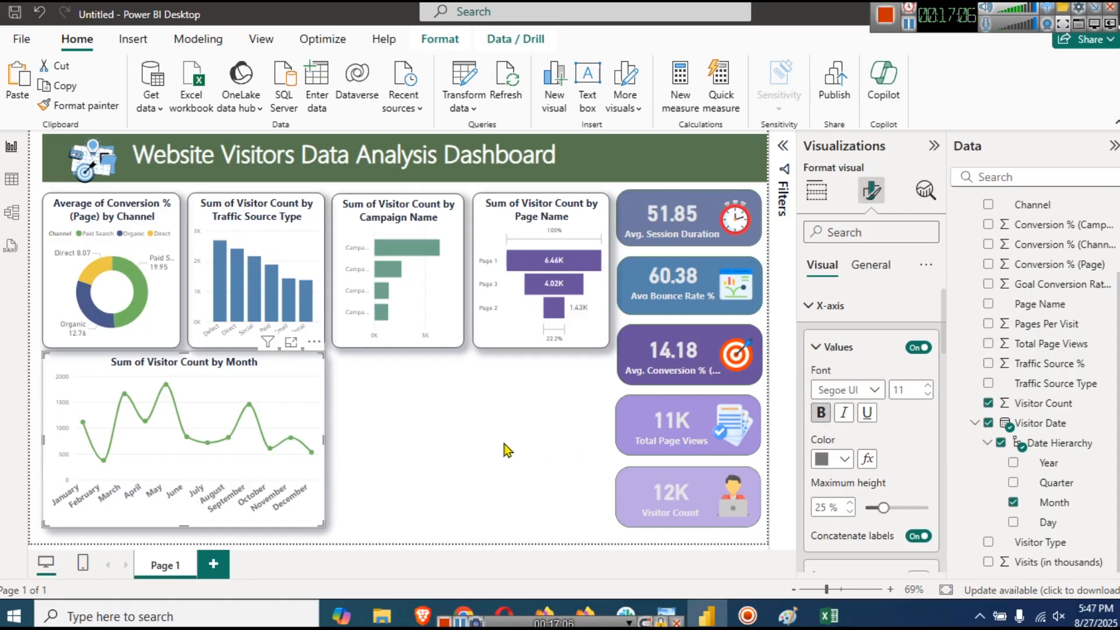
- Put Goal Conversion Rate % on the month chart's secondary y-axis, then convert it to an area chart
left_click(477, 447)
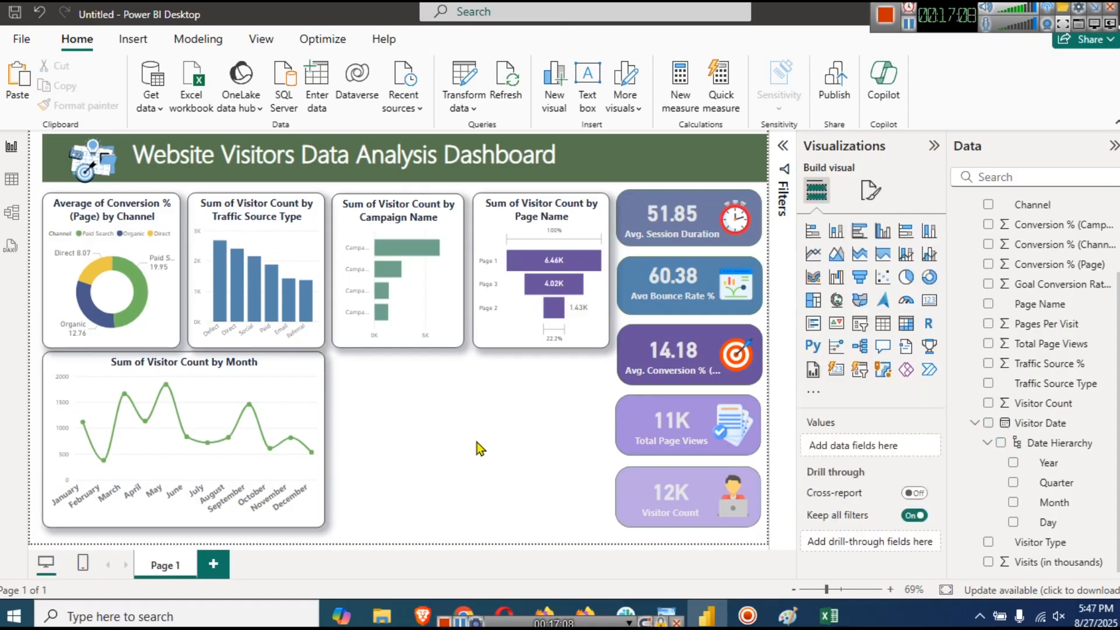
mouse_move(320, 383)
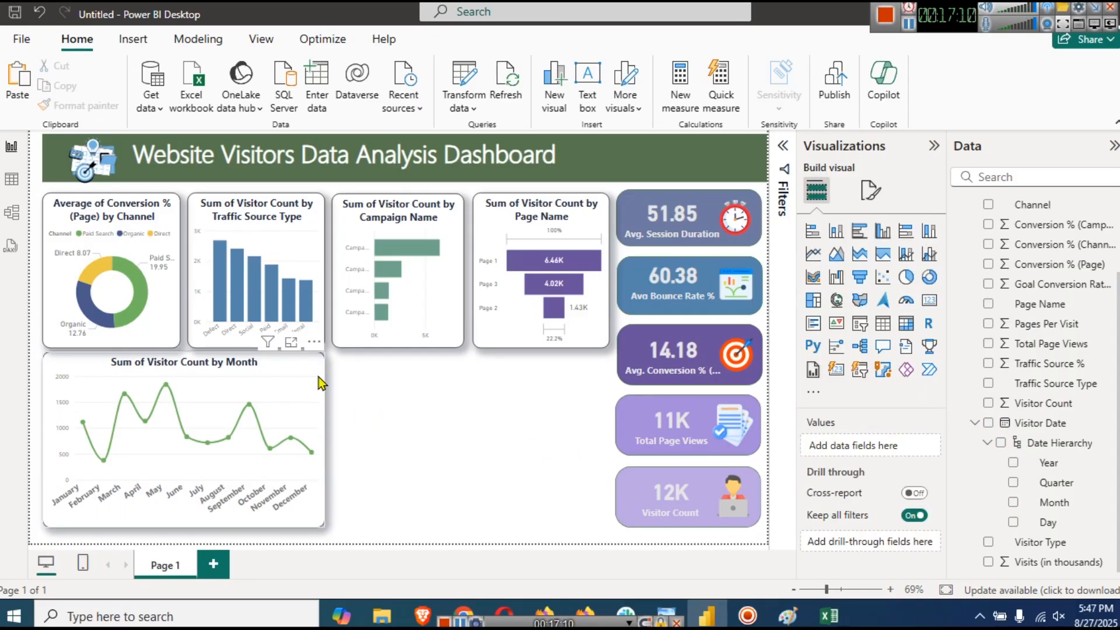
left_click(320, 384)
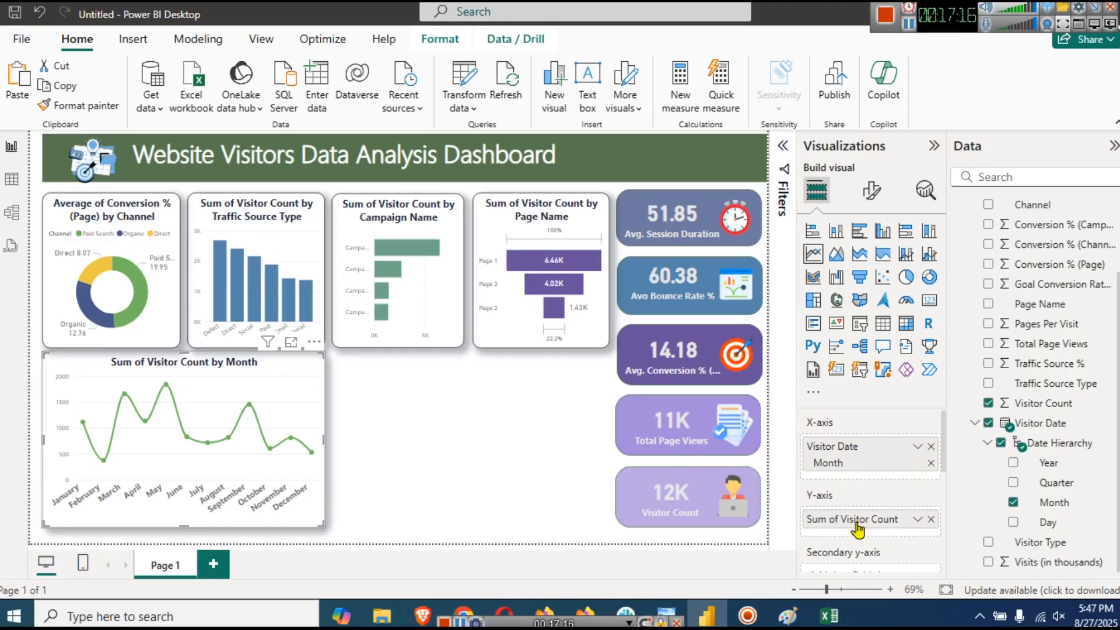
scroll(1073, 422, "up", 2)
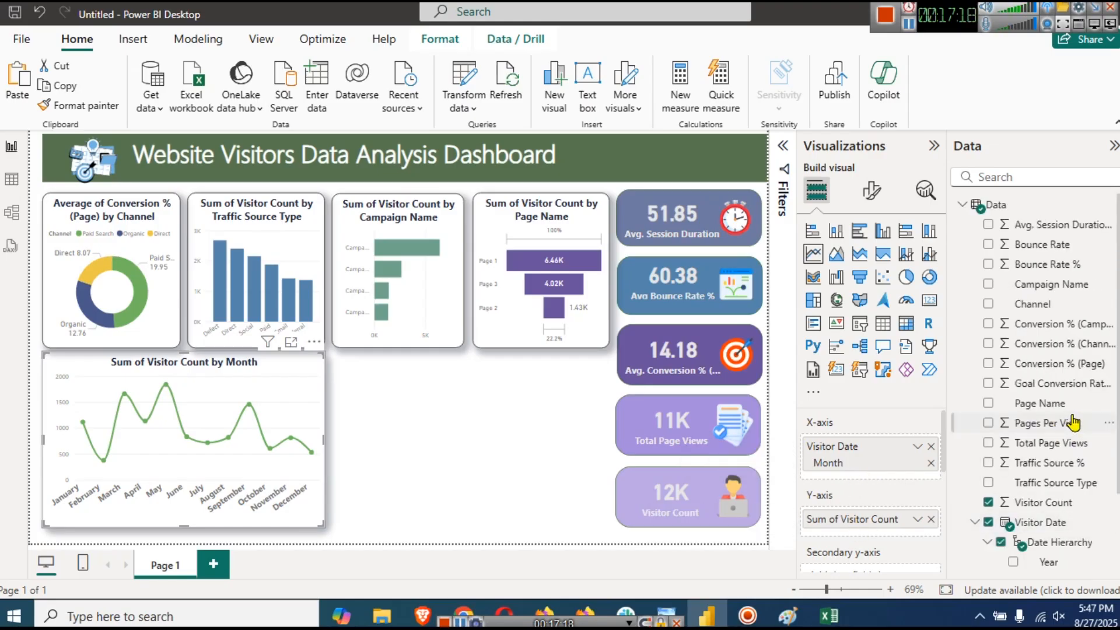
scroll(901, 503, "down", 2)
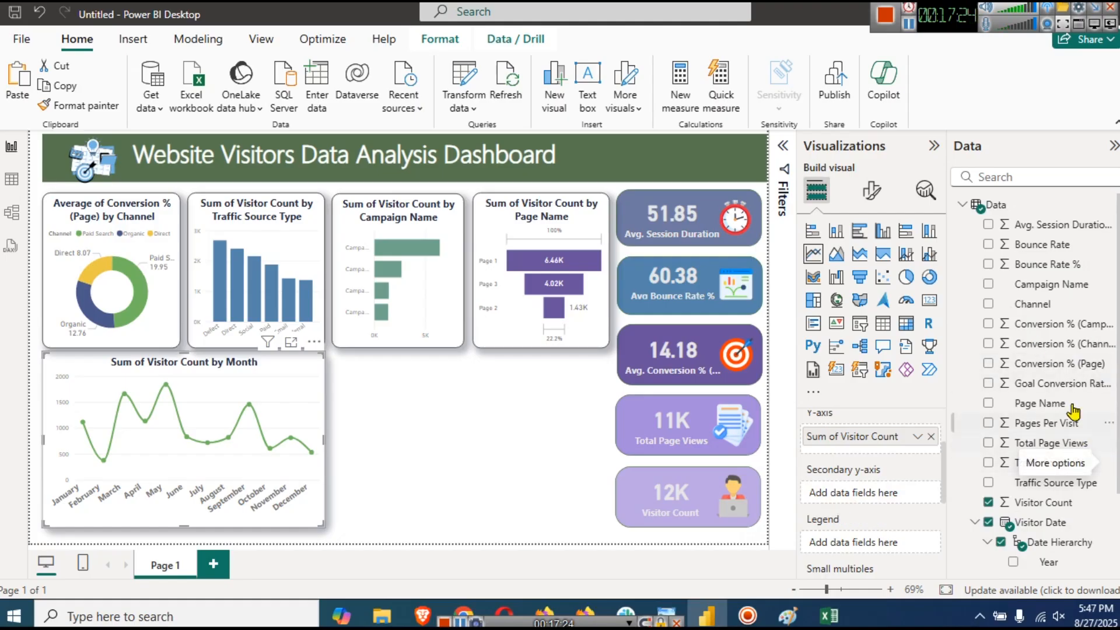
left_click_drag(1062, 384, 882, 498)
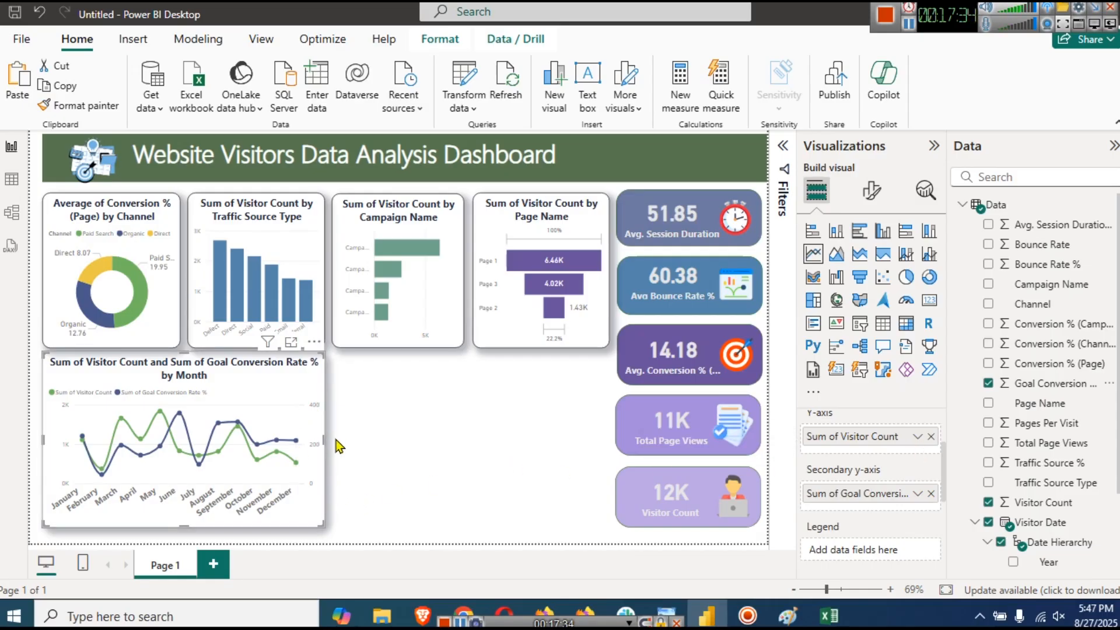
left_click(837, 264)
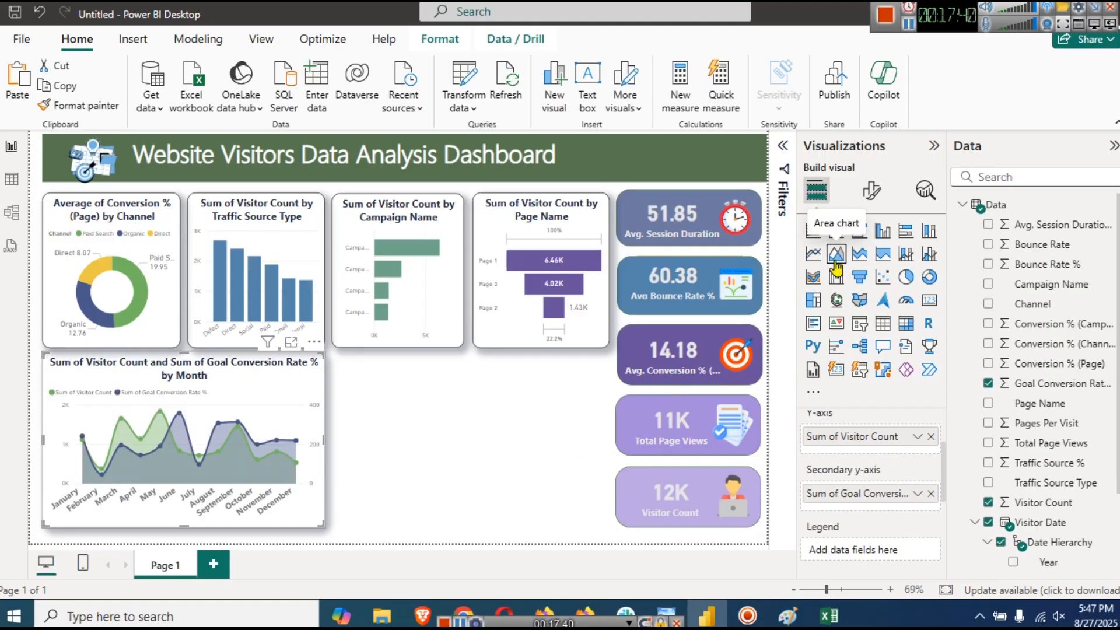
left_click(450, 385)
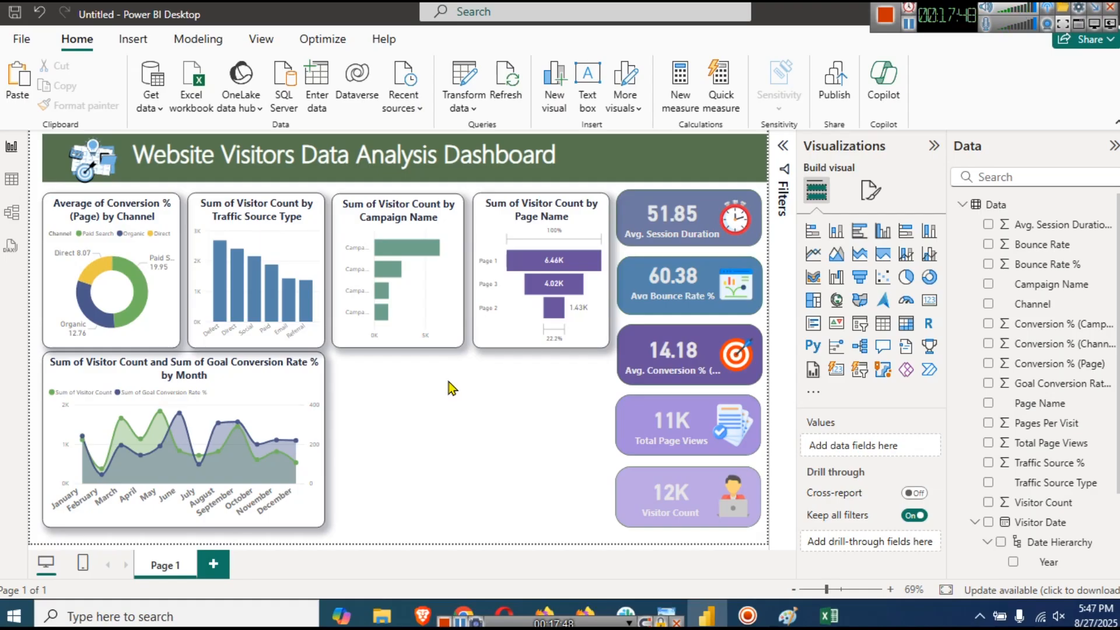
- On the monthly chart, try Average for Visitor Count, then switch it back to Sum
left_click(321, 384)
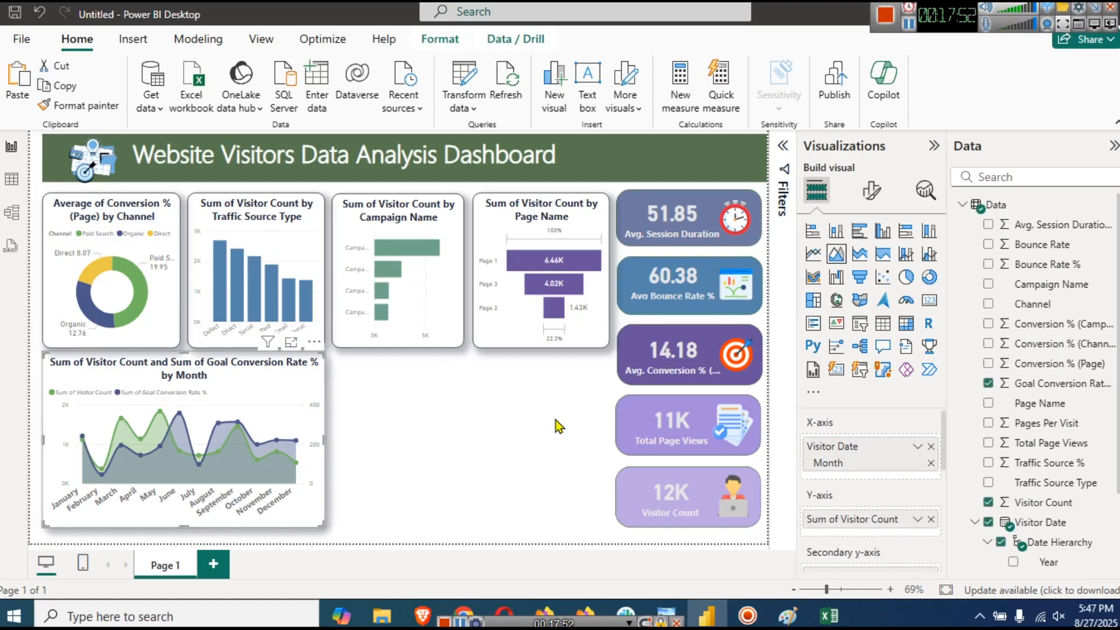
left_click(917, 518)
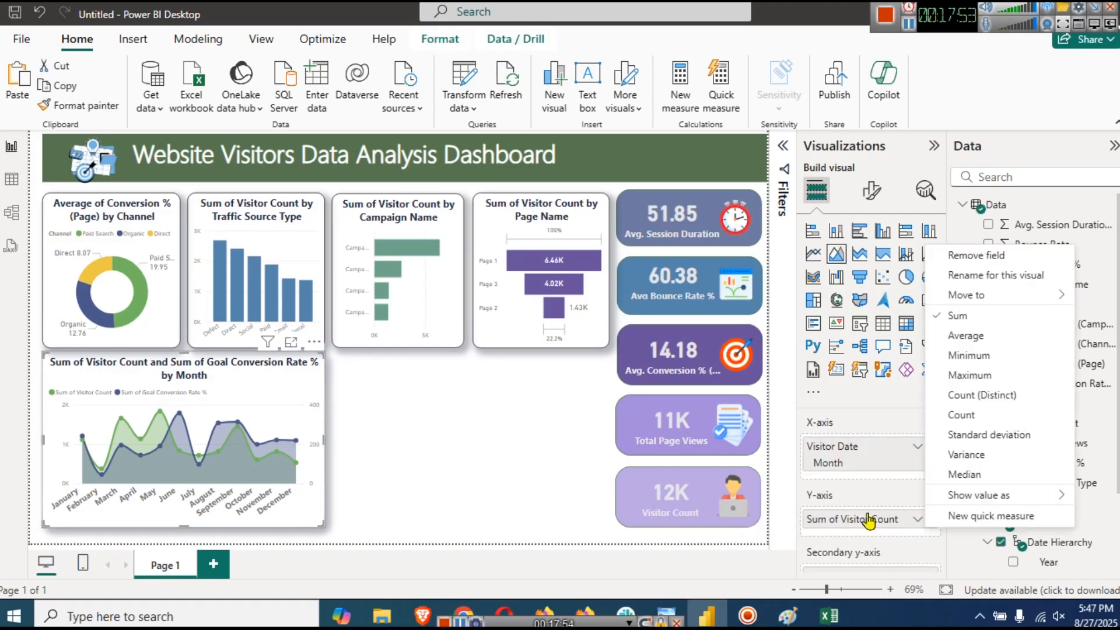
left_click(963, 337)
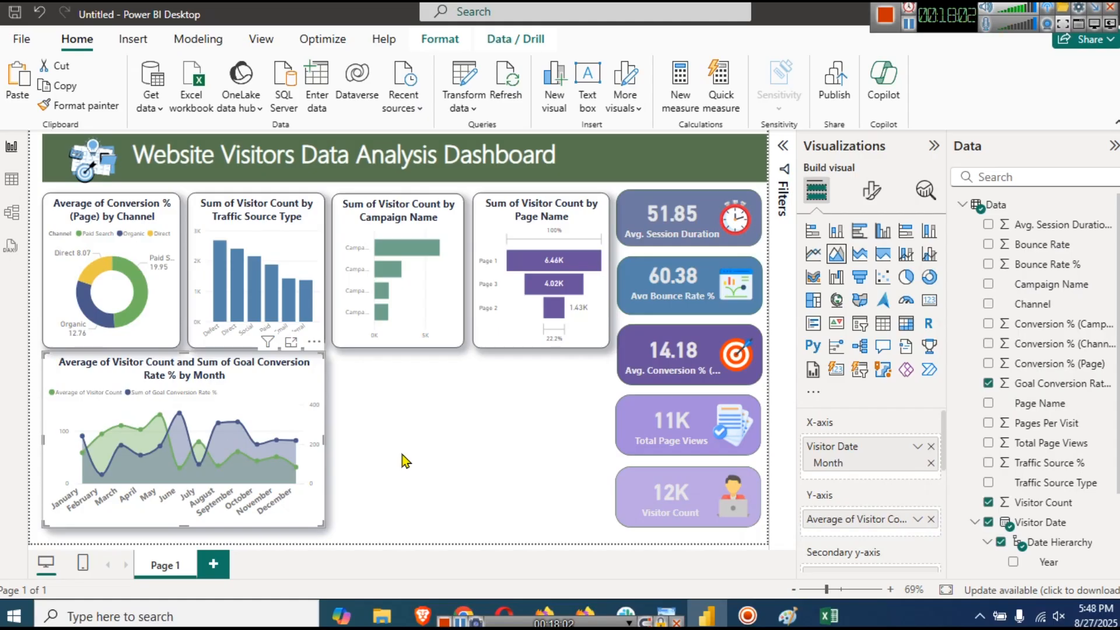
left_click(917, 519)
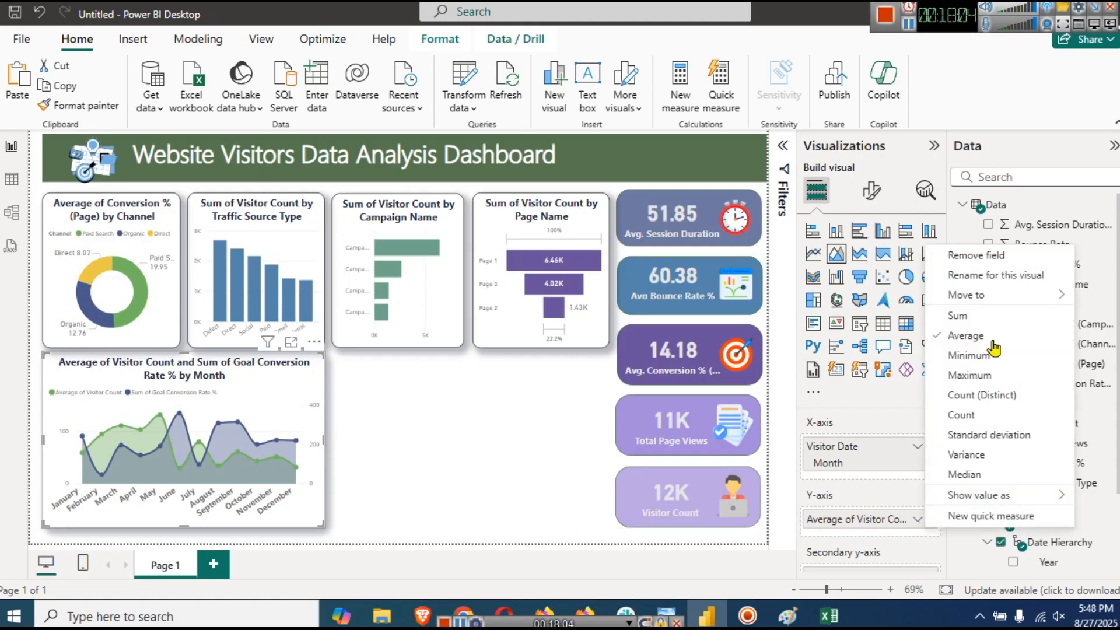
left_click(983, 322)
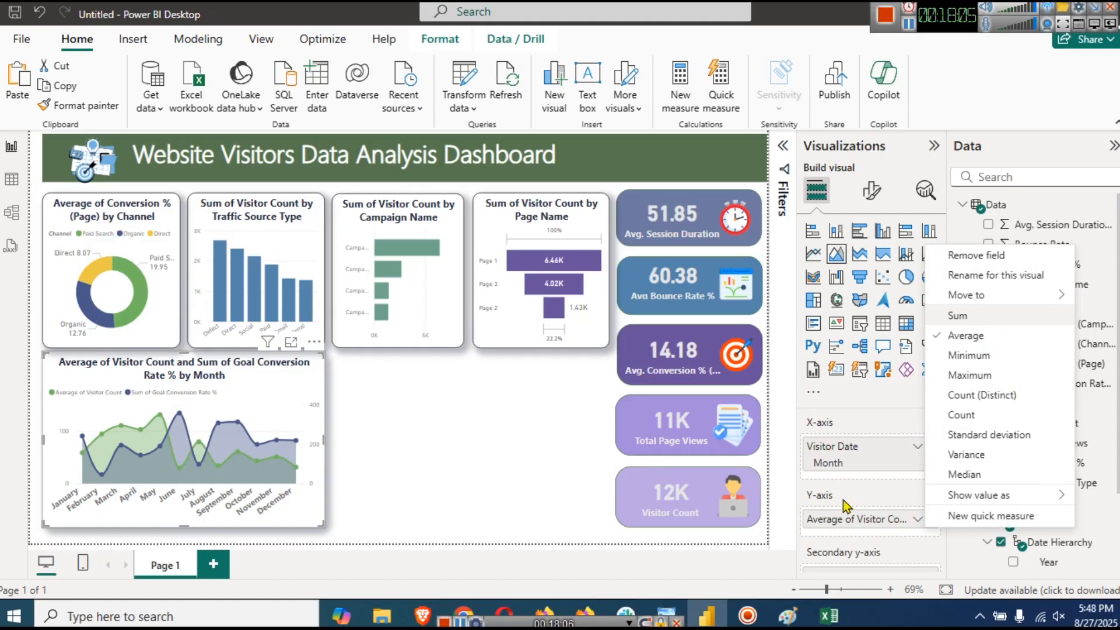
- Set the secondary y-axis Goal Conversion Rate % aggregation to Average
scroll(928, 497, "down", 5)
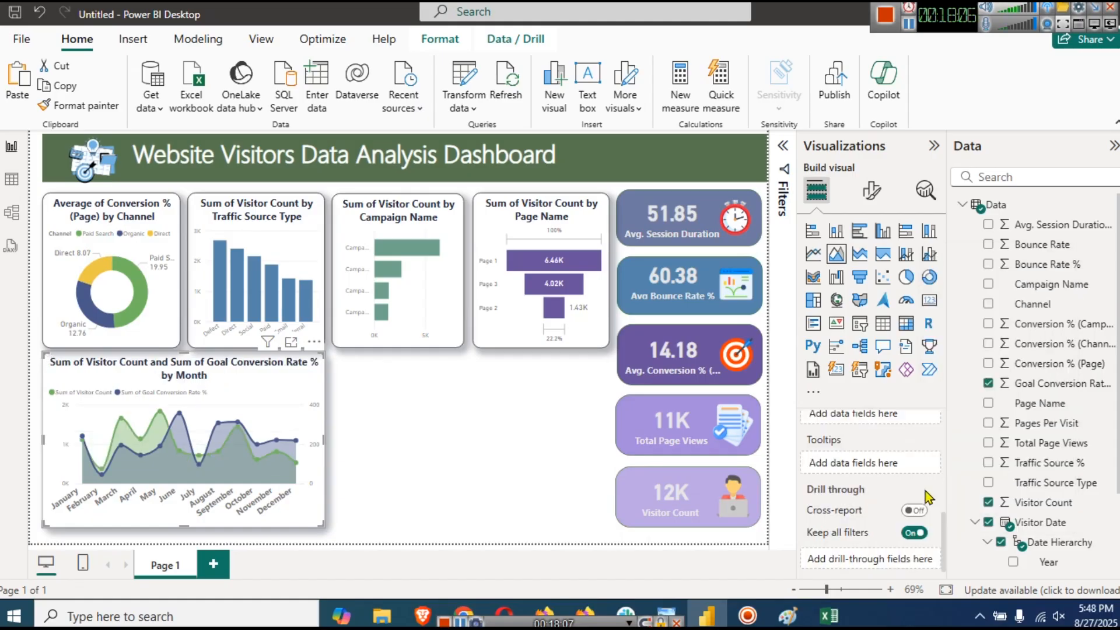
scroll(926, 499, "up", 3)
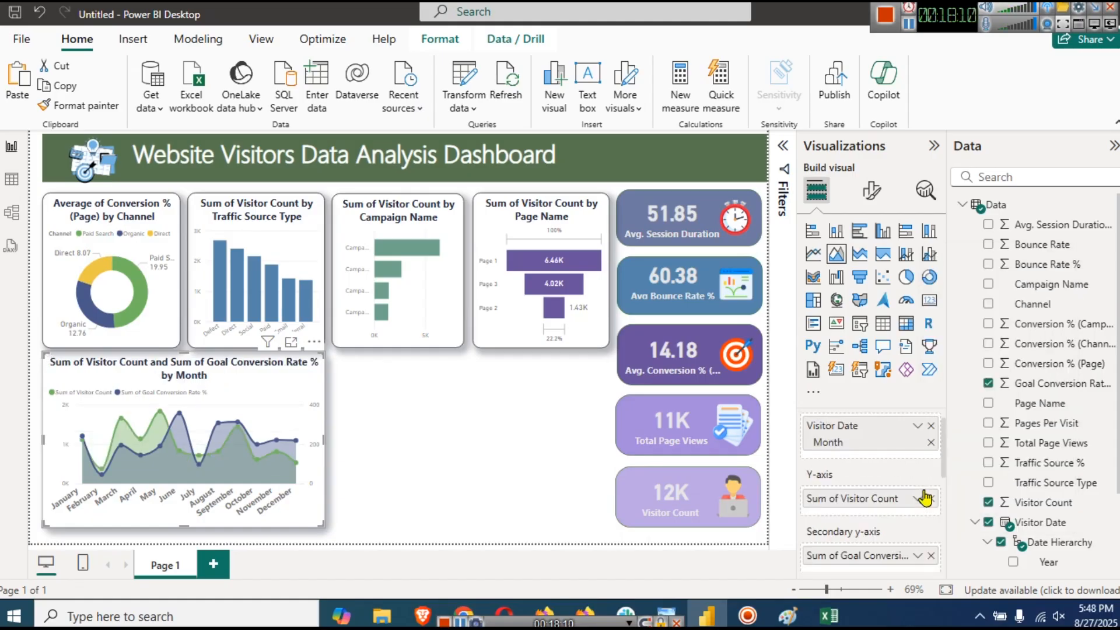
left_click(917, 555)
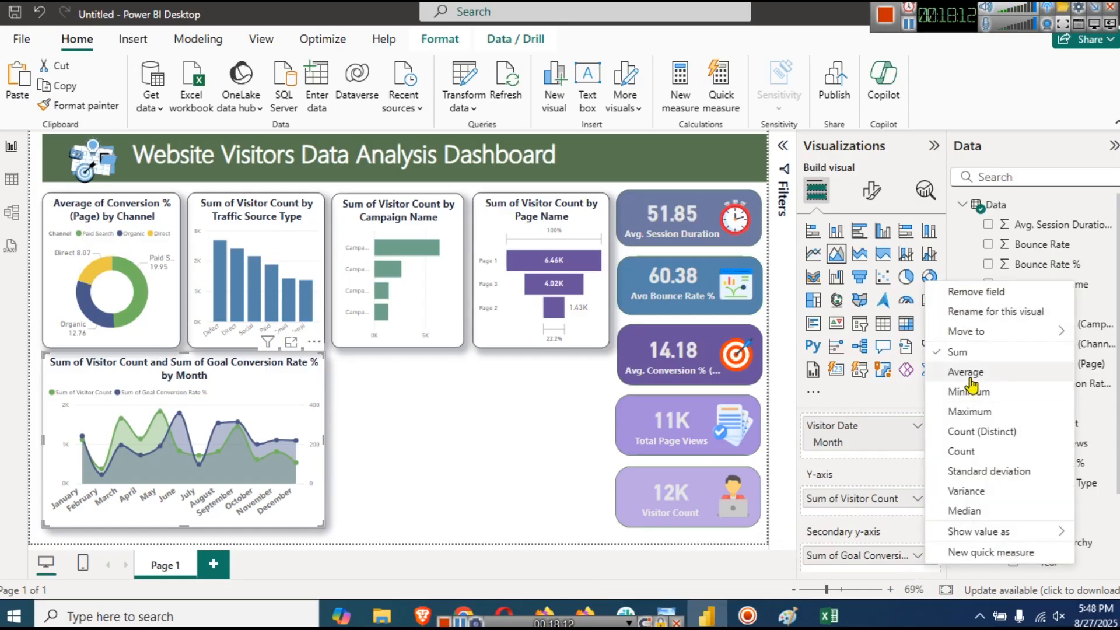
key("Return")
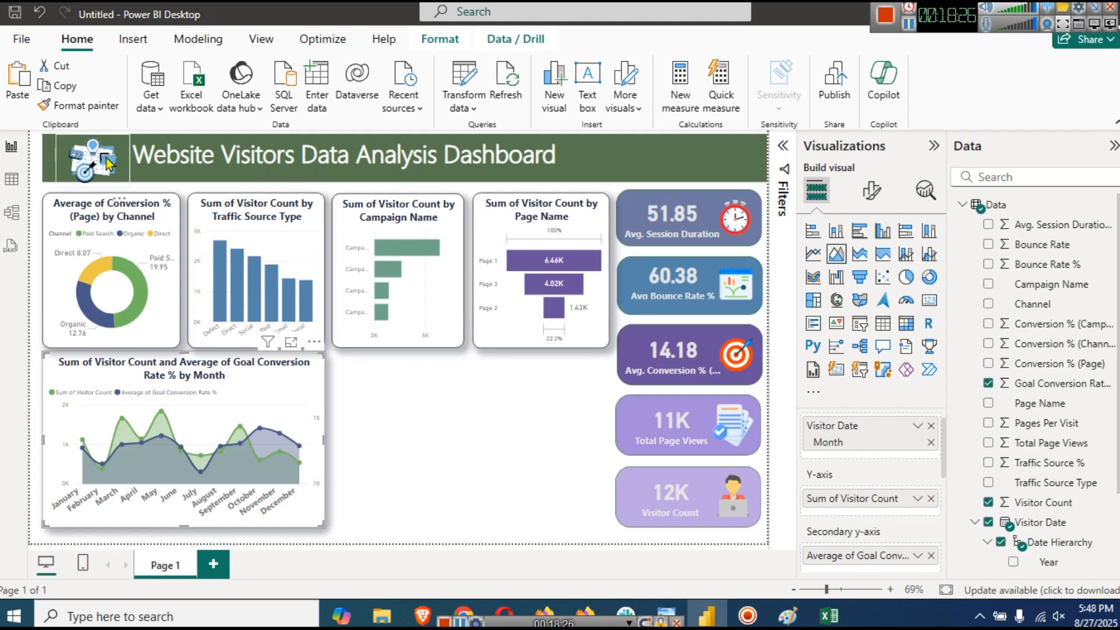
left_click(91, 179)
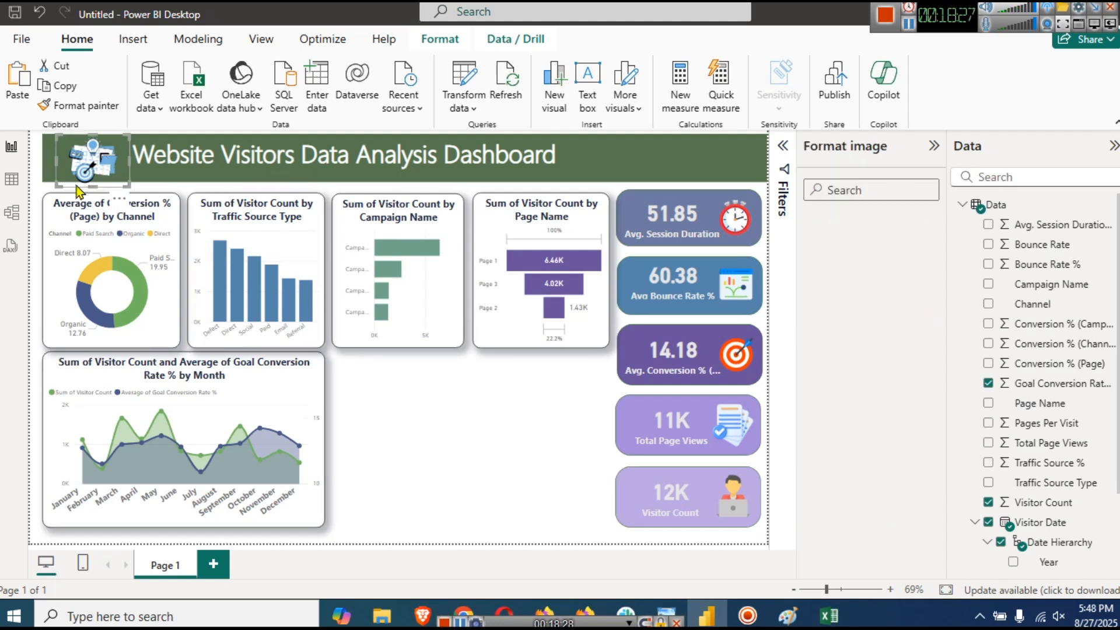
- Shrink the header logo slightly from its corner handle
left_click_drag(58, 185, 61, 180)
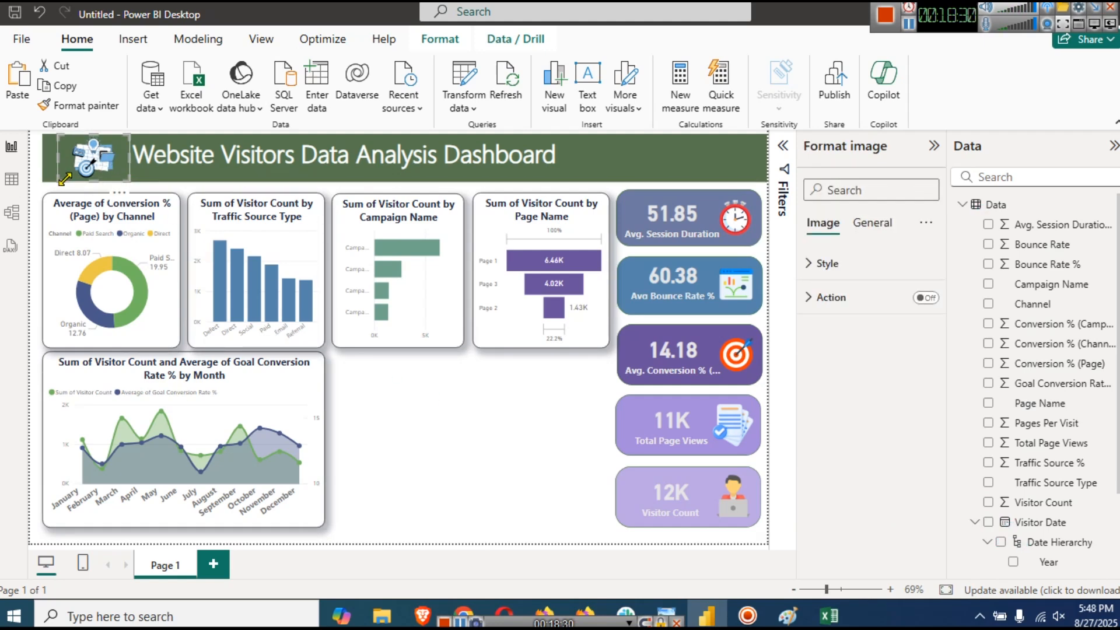
left_click(437, 455)
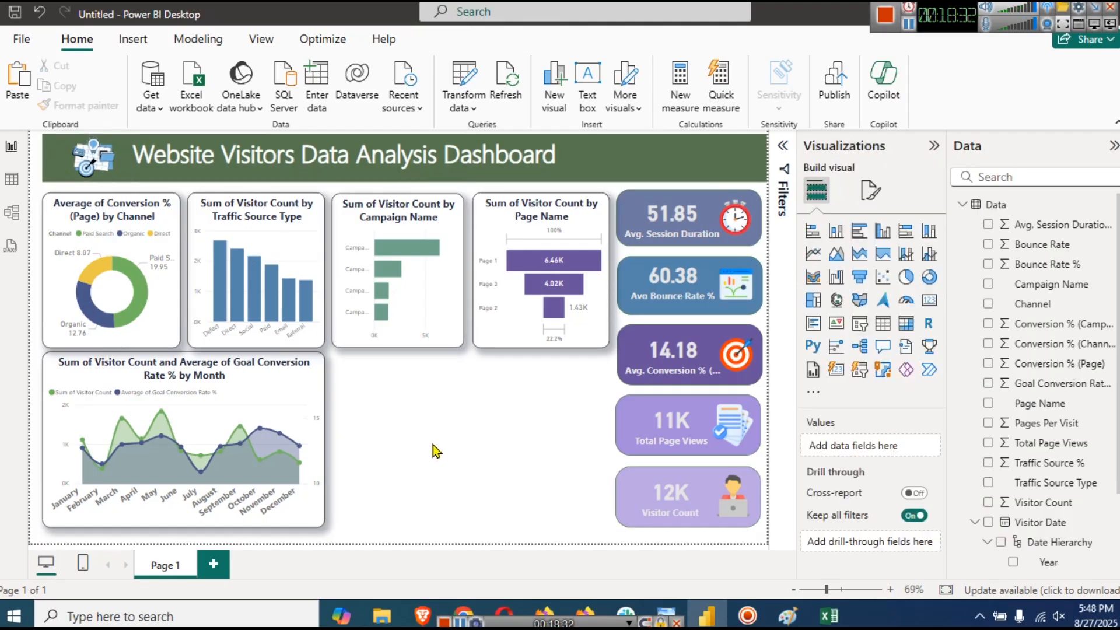
left_click(646, 160)
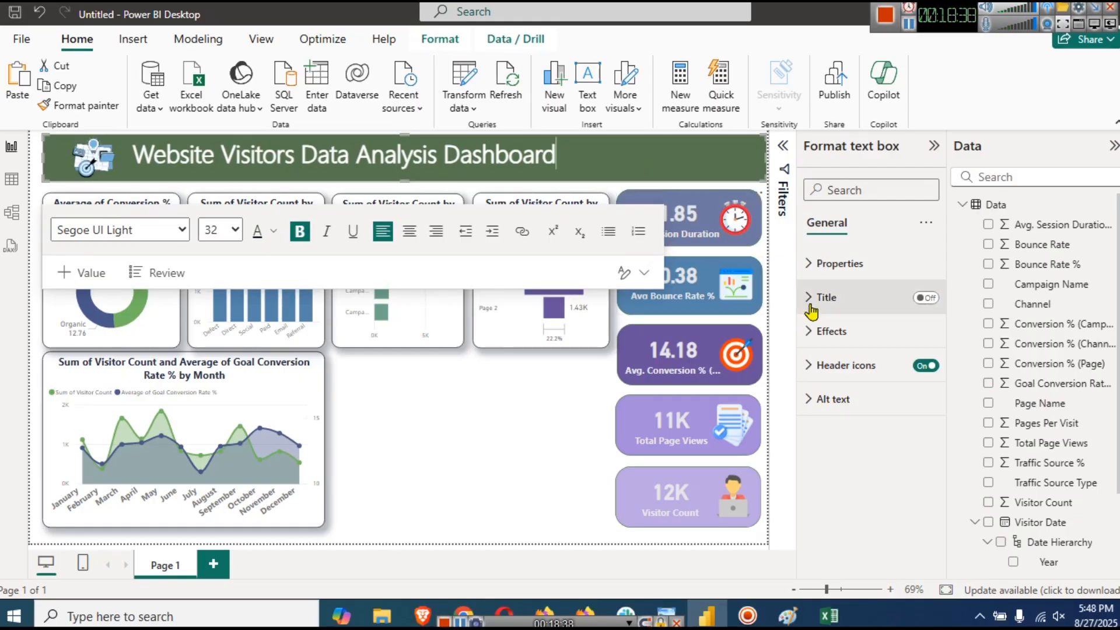
- Turn on a dark green visual border for the title banner
left_click(825, 331)
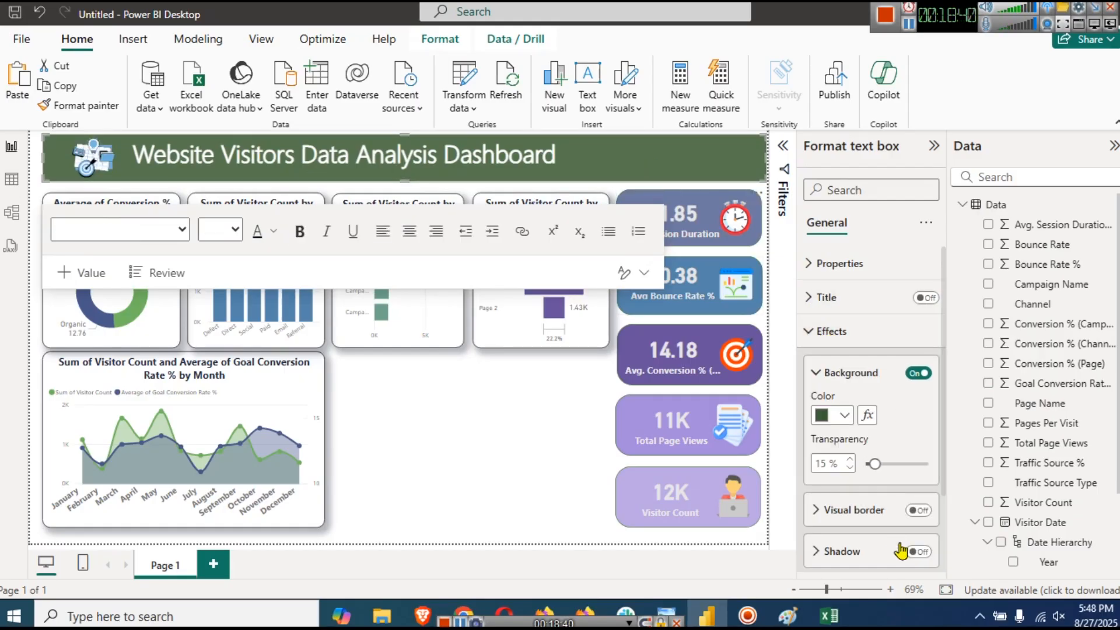
scroll(903, 517, "down", 2)
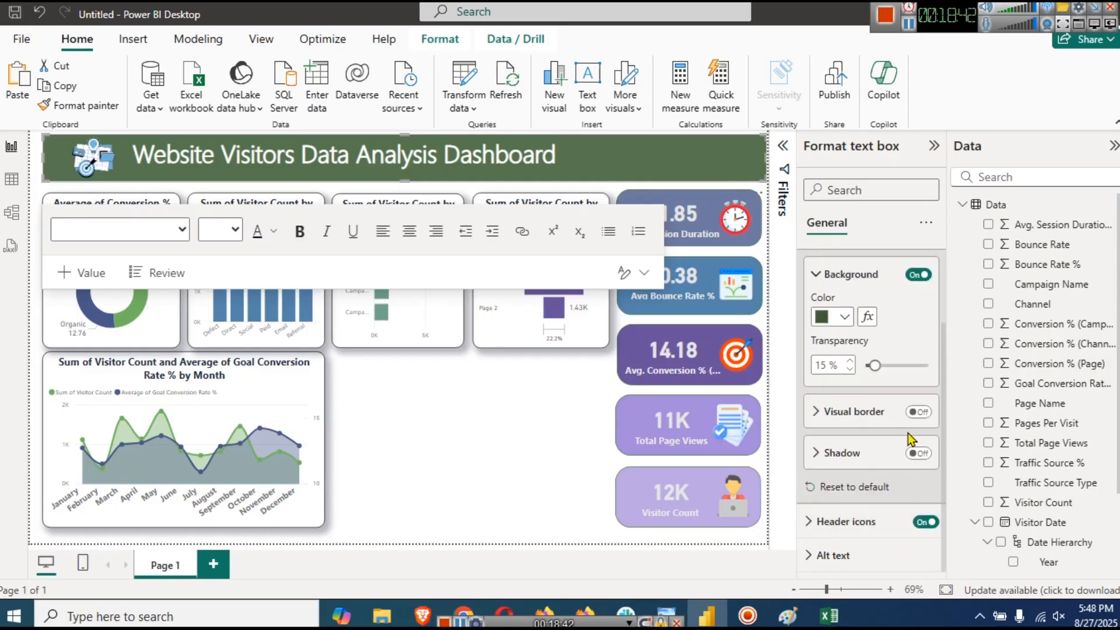
left_click(919, 412)
left_click(847, 415)
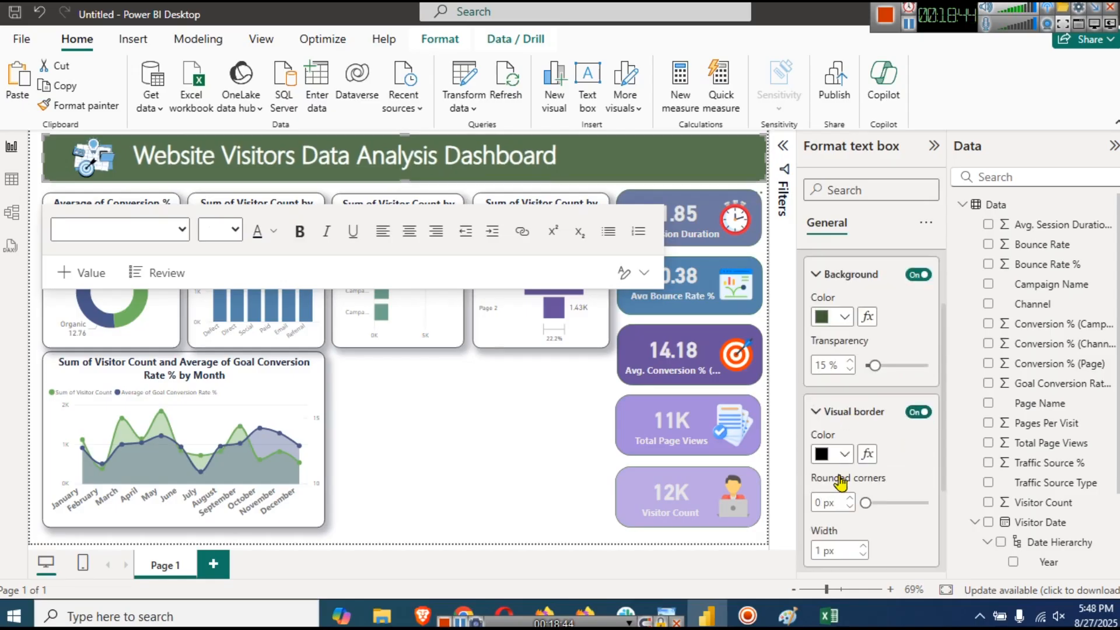
left_click(844, 454)
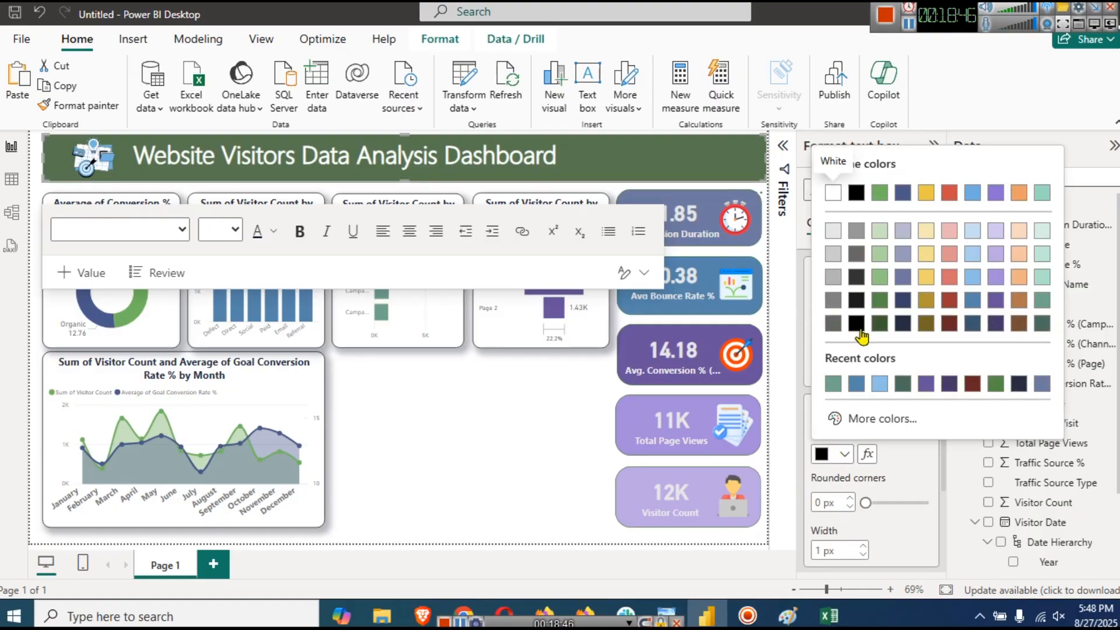
left_click(881, 330)
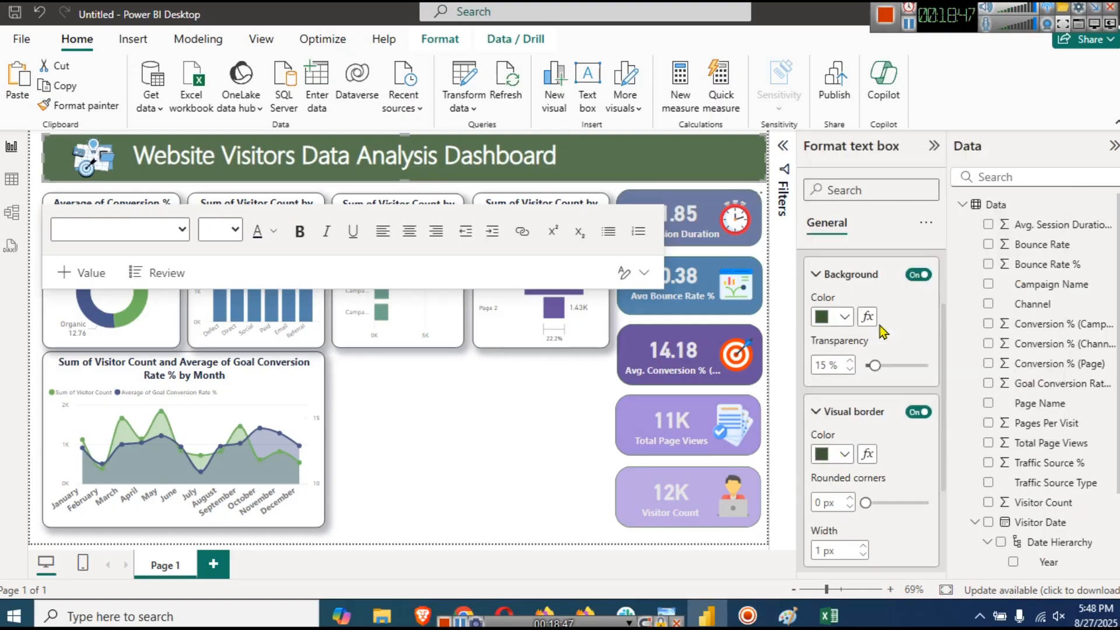
- Set the title banner's rounded corners to 12 px
left_click(820, 501)
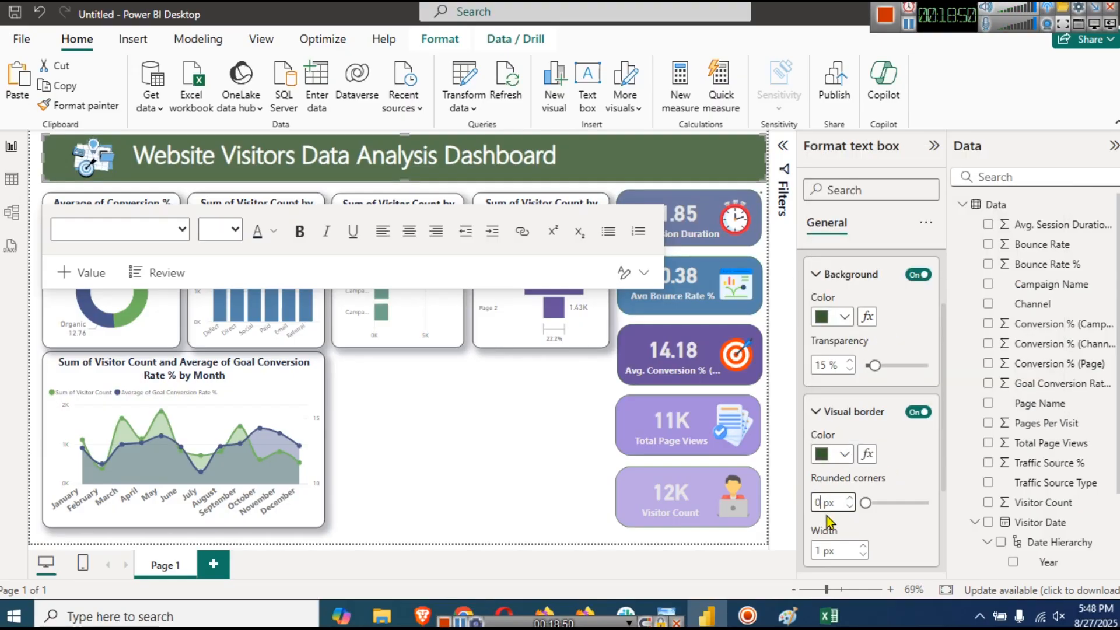
type("12")
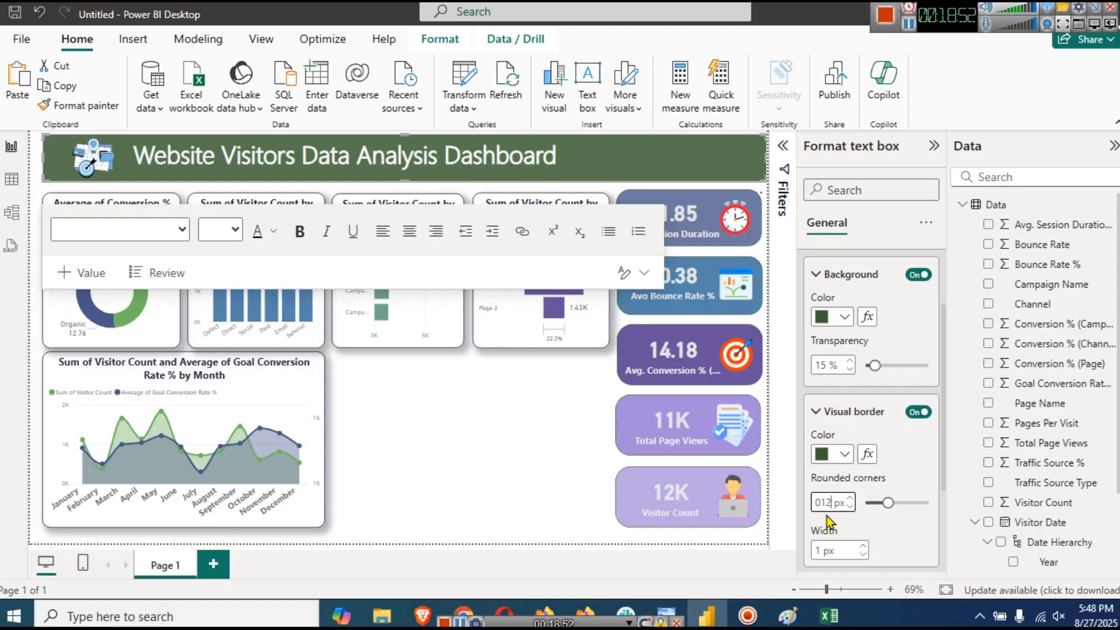
key("Left")
key("BackSpace")
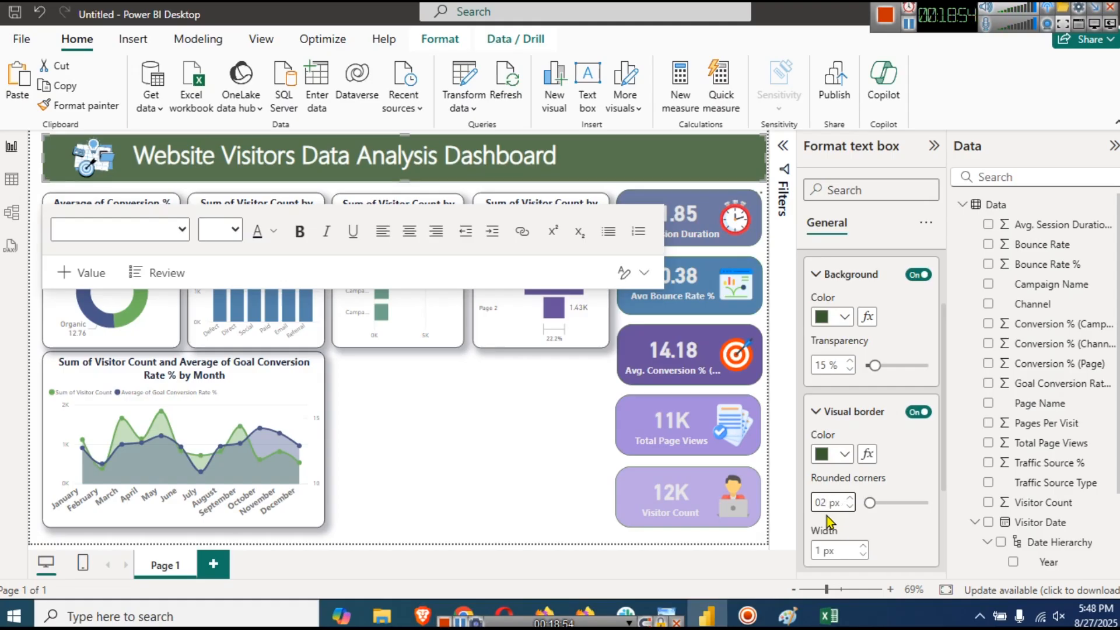
type("1")
left_click(482, 461)
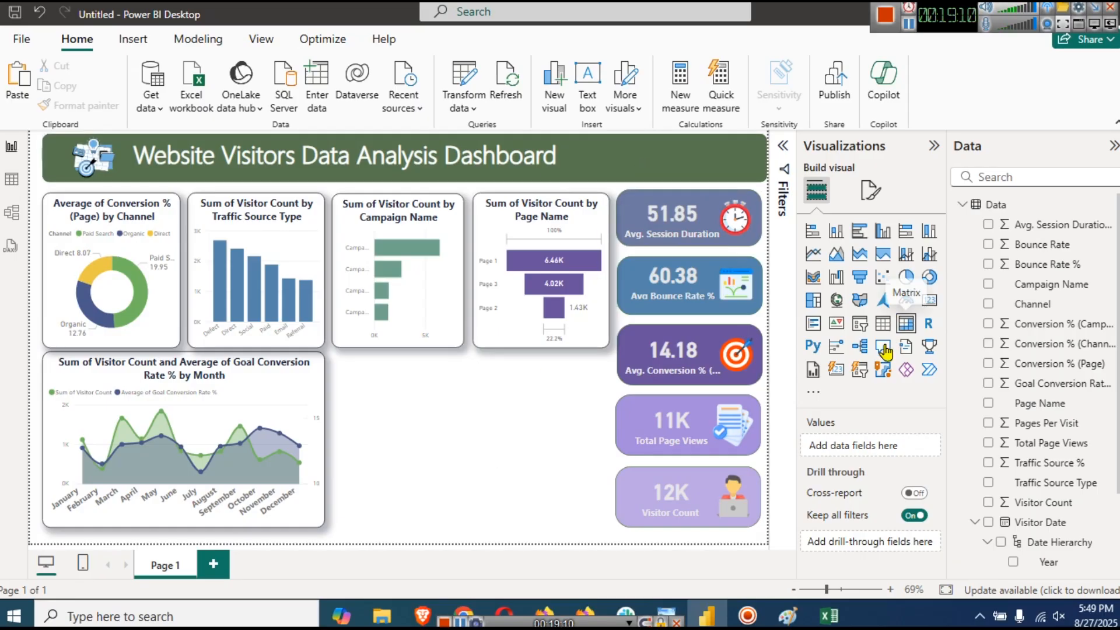
- Add a slicer and size it as a thin strip at the banner's top-right
left_click(860, 325)
left_click_drag(400, 425, 698, 212)
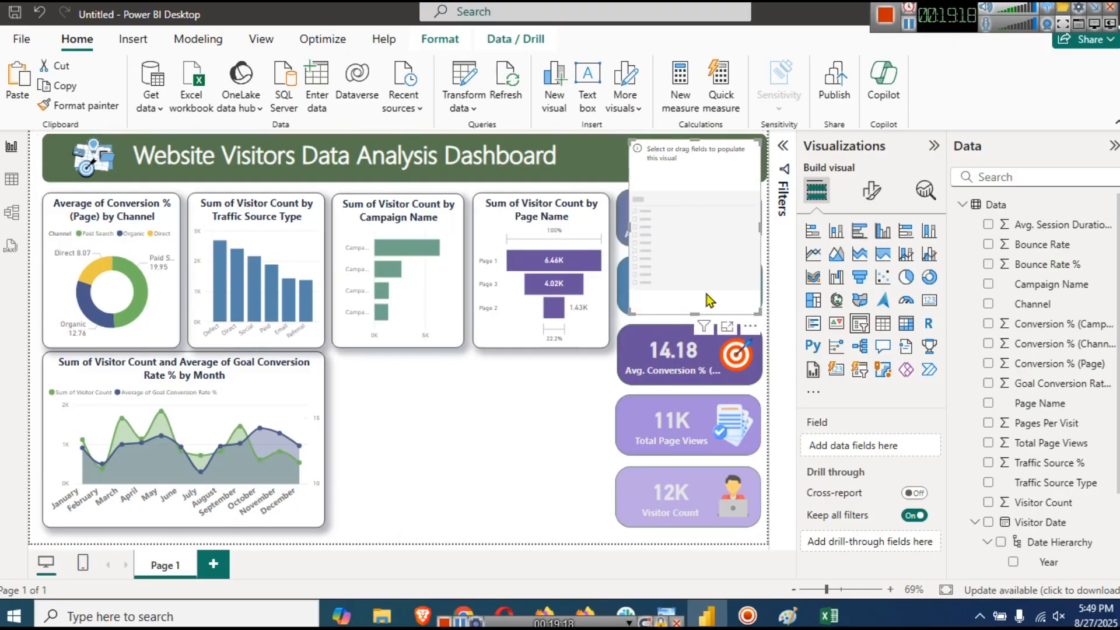
left_click_drag(691, 308, 688, 176)
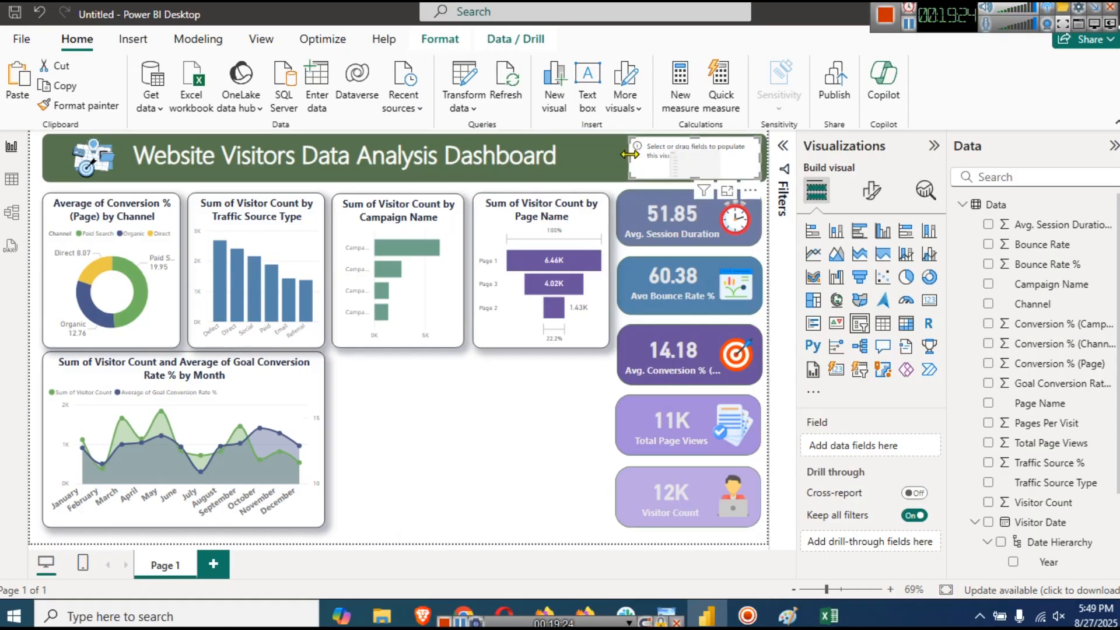
left_click_drag(630, 155, 608, 156)
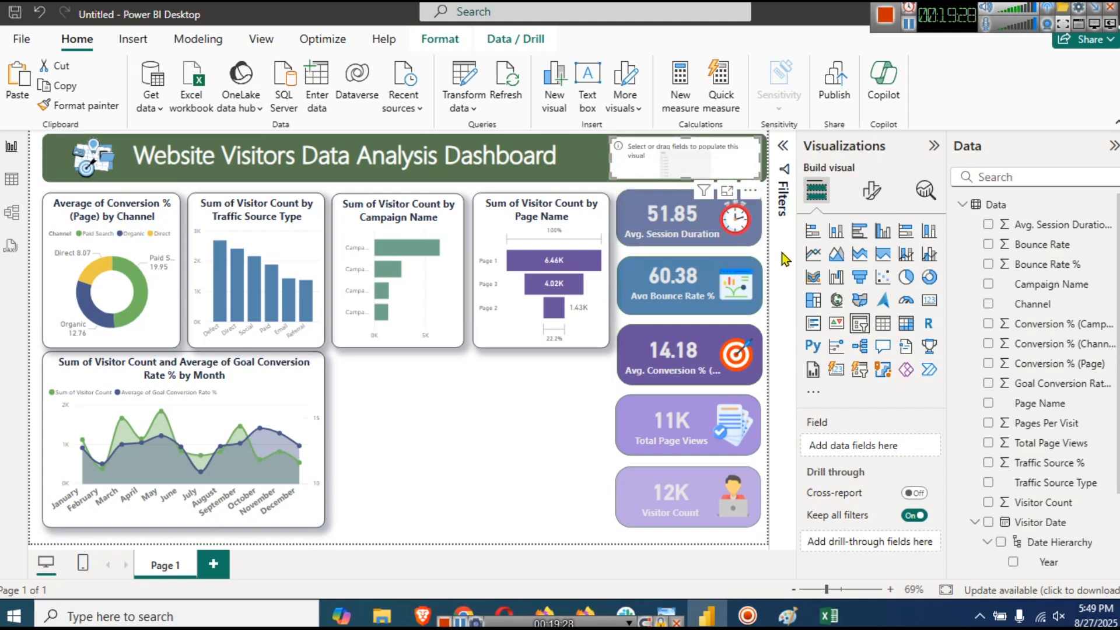
- Put Visitor Date in the slicer's Field well, showing 1/9/2022 to 12/31/2023
scroll(1034, 403, "down", 3)
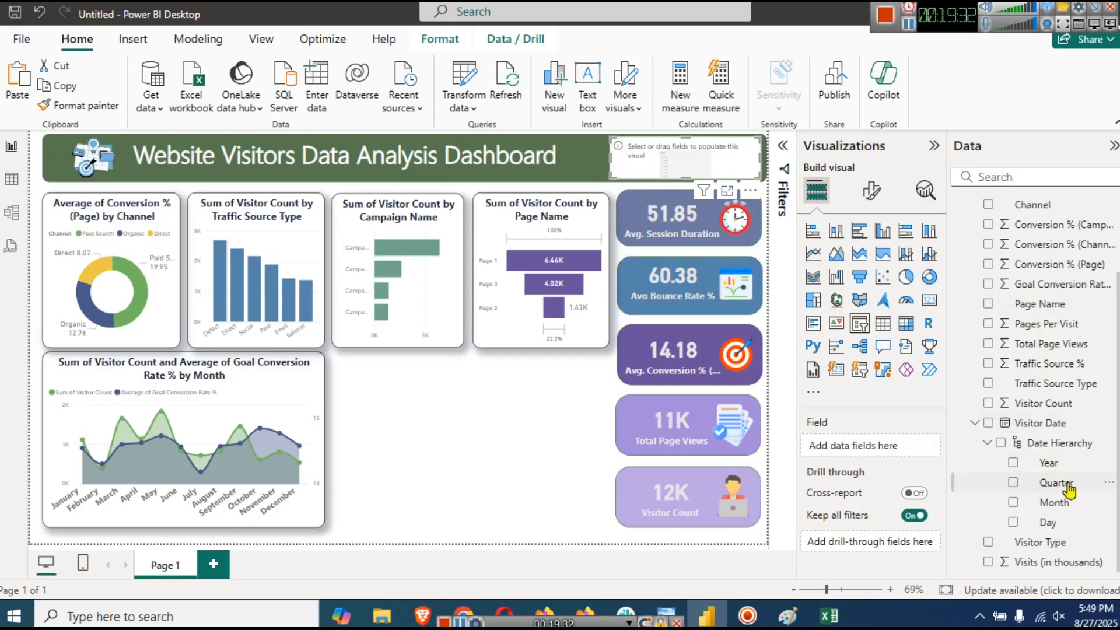
left_click(989, 423)
left_click_drag(991, 421, 872, 446)
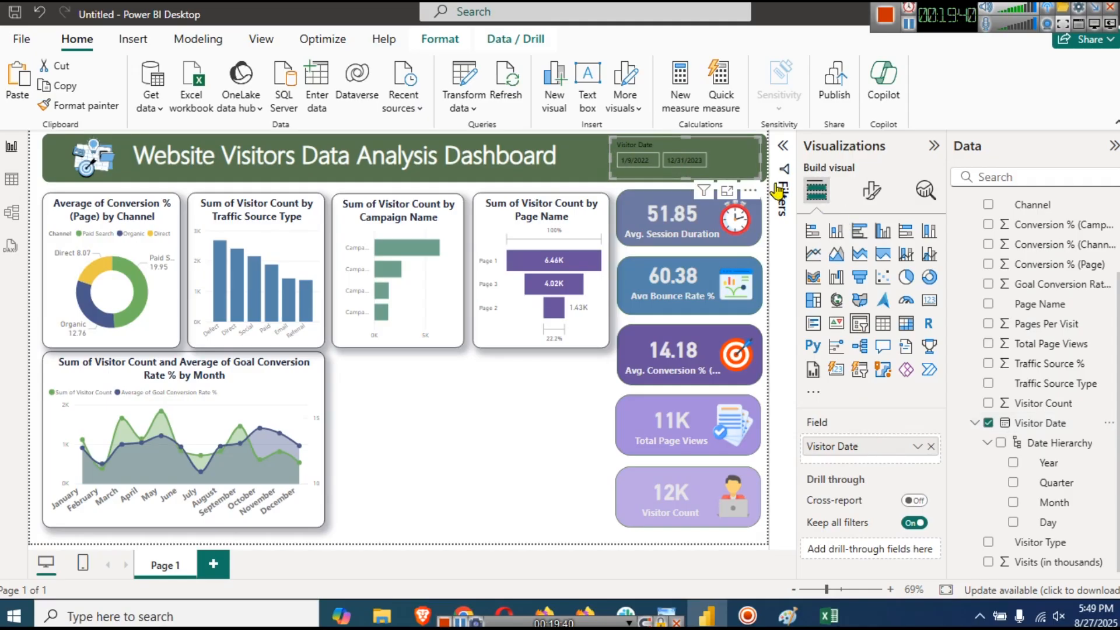
- Make the slicer's date values light grey, size 10 and bold
left_click(870, 193)
left_click(847, 303)
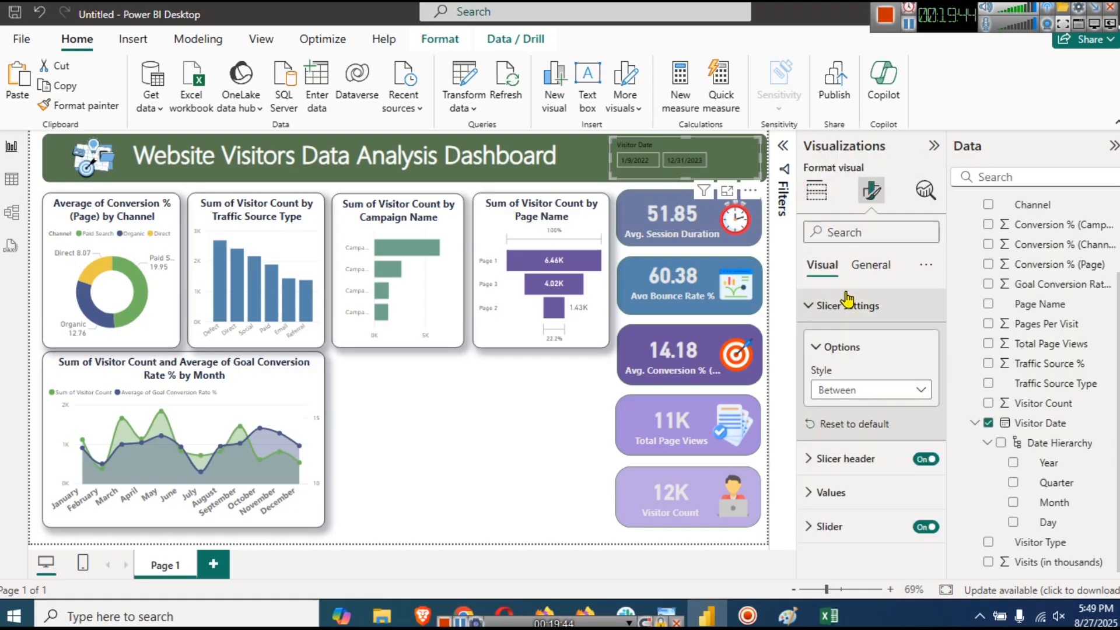
left_click(847, 302)
left_click(859, 374)
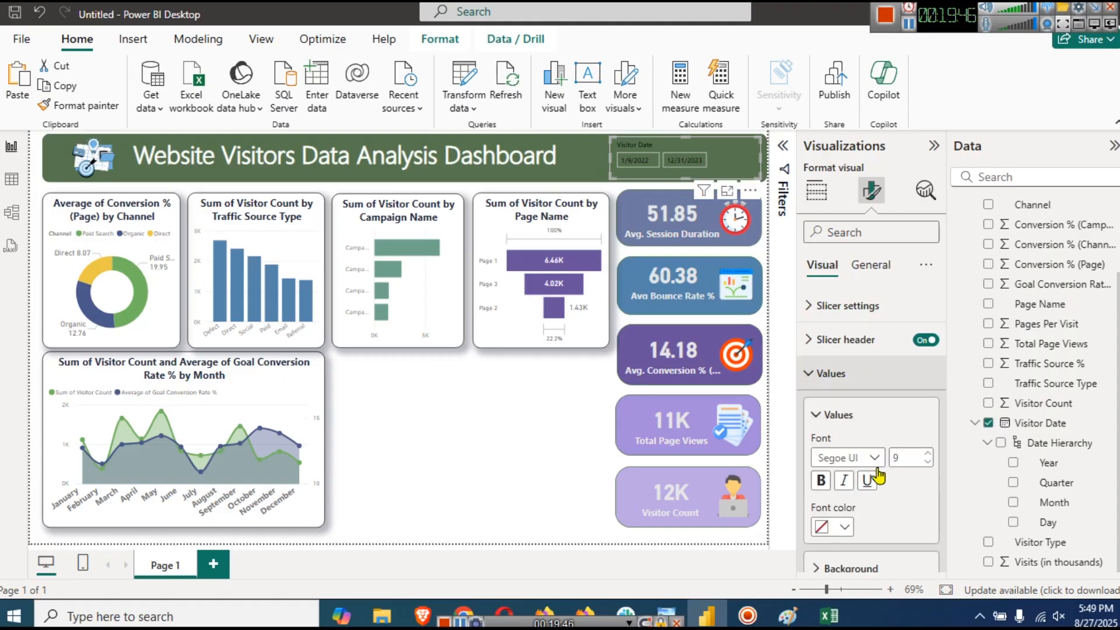
scroll(890, 480, "down", 1)
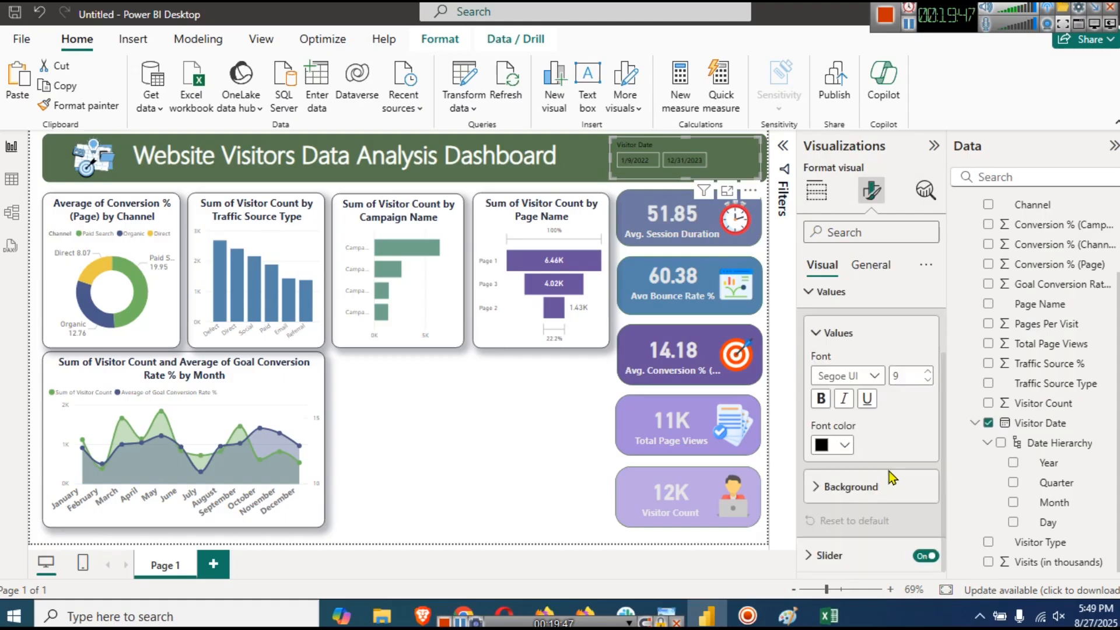
left_click(844, 445)
left_click(833, 221)
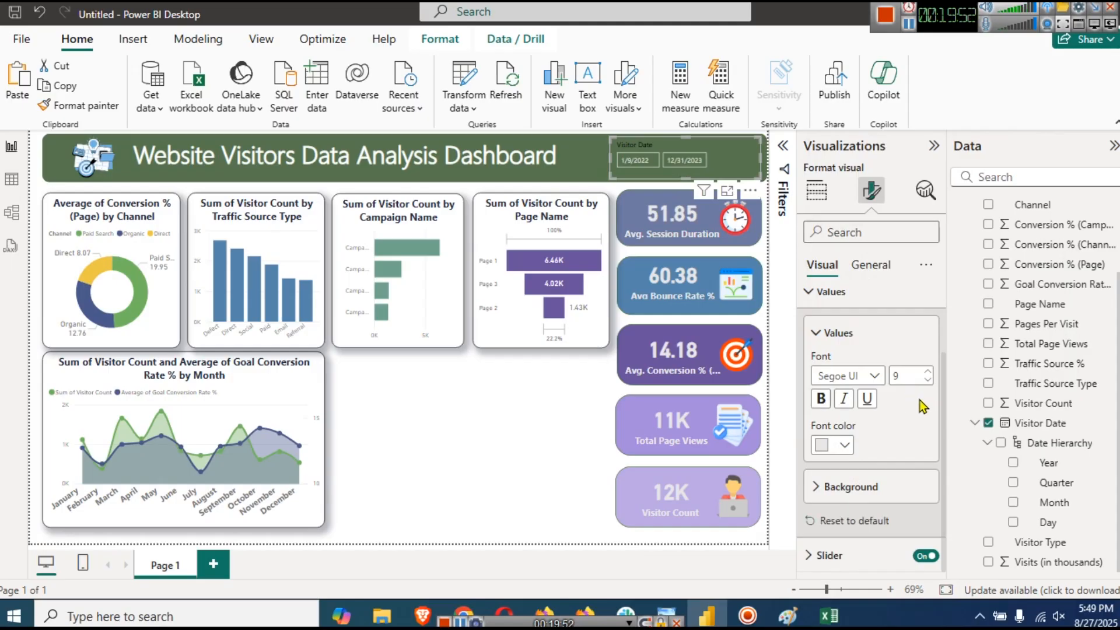
left_click(927, 371)
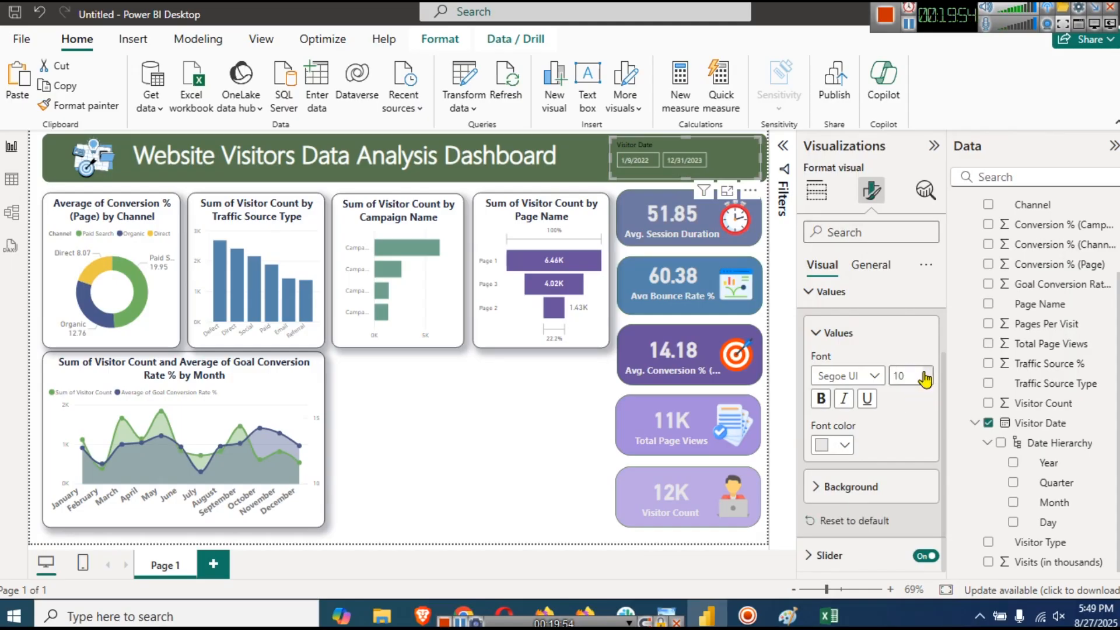
left_click(820, 399)
- Make the slicer header light grey, size 11 and bold
scroll(846, 402, "up", 2)
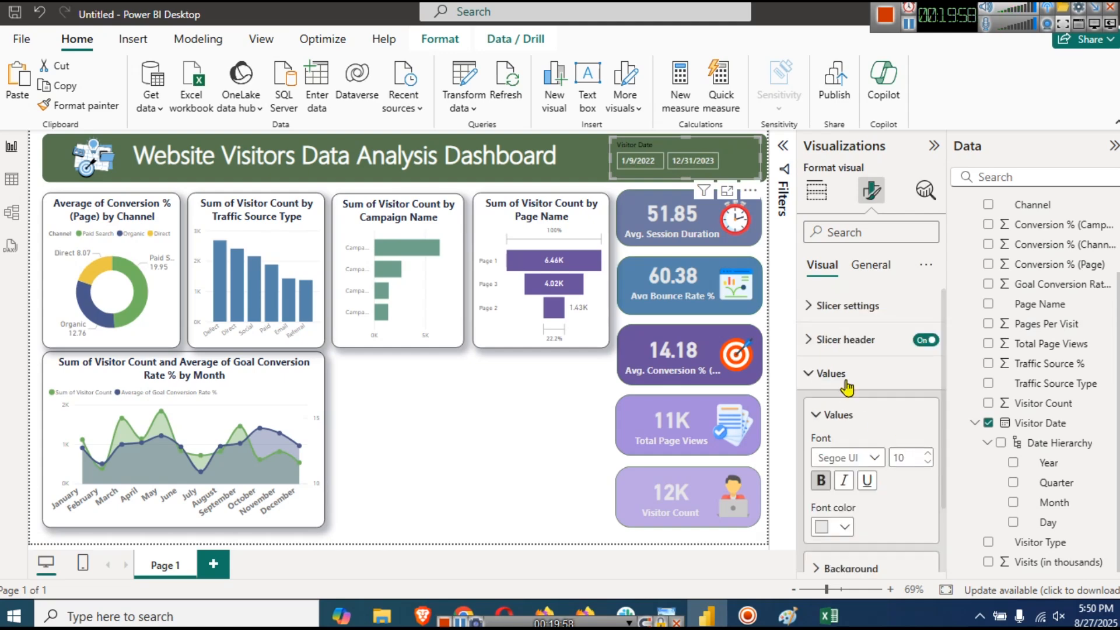
left_click(843, 341)
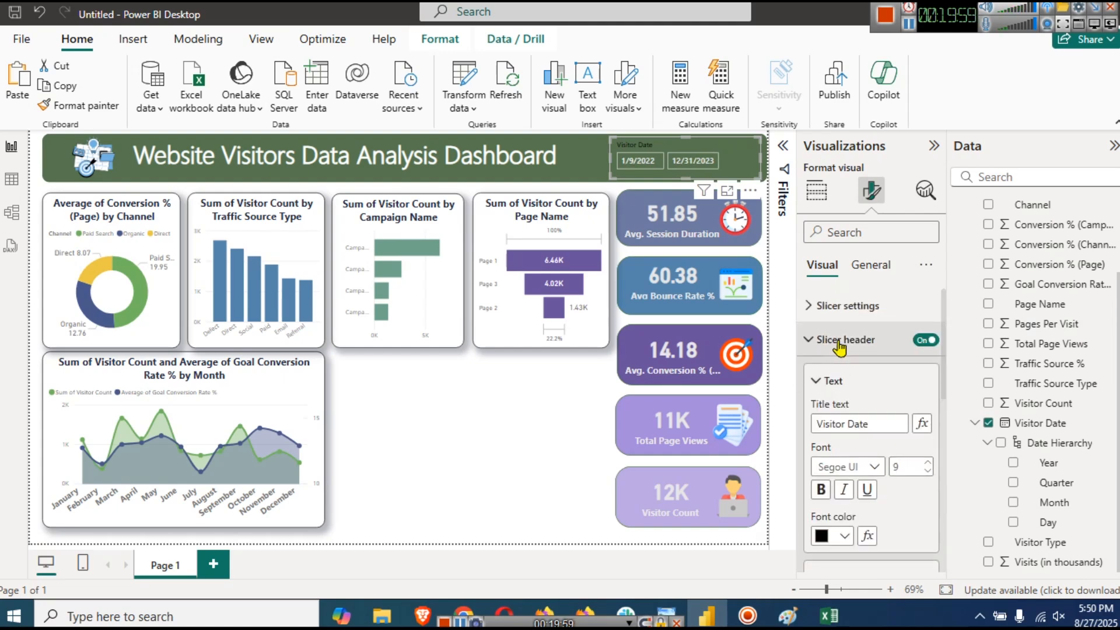
left_click(832, 540)
left_click(833, 294)
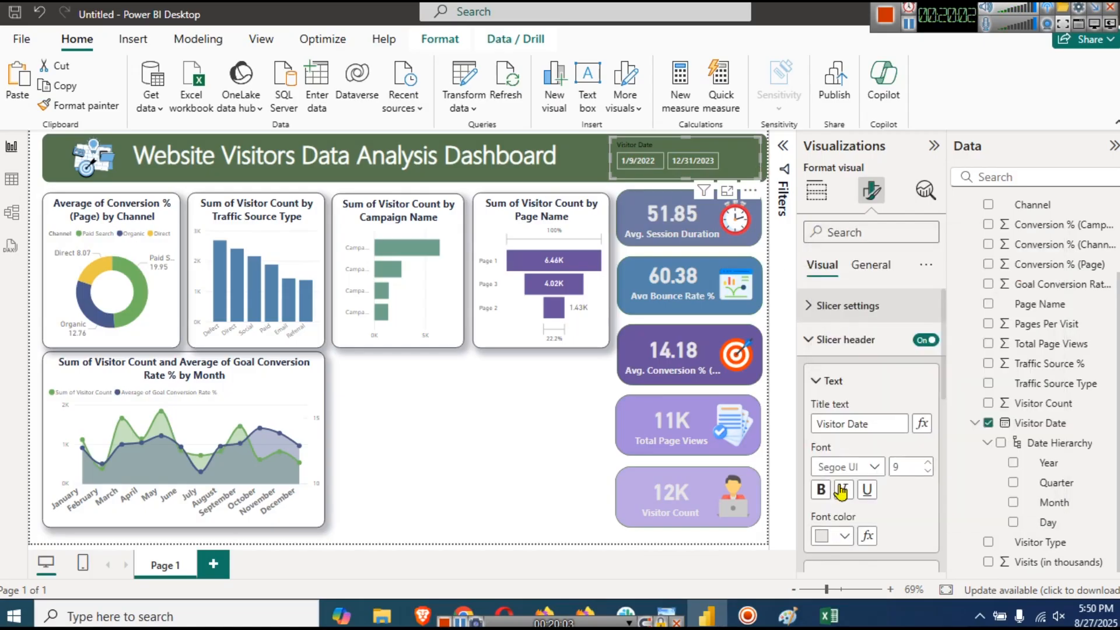
left_click(928, 462)
left_click(824, 490)
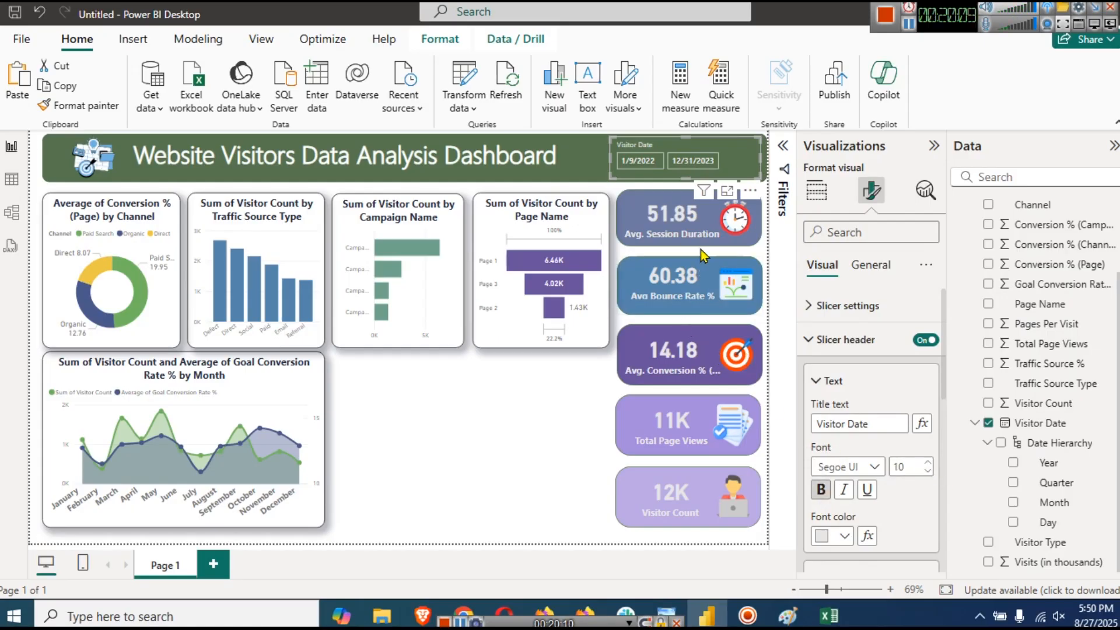
- Set the slicer start date to 1/10/2022
left_click(631, 161)
left_click(659, 296)
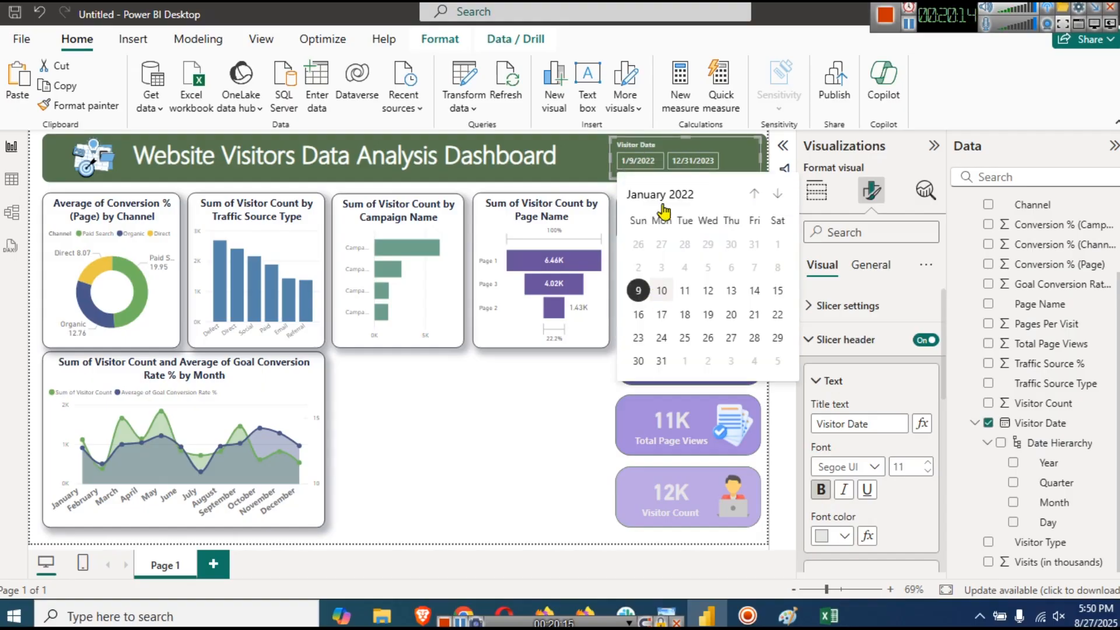
left_click(691, 162)
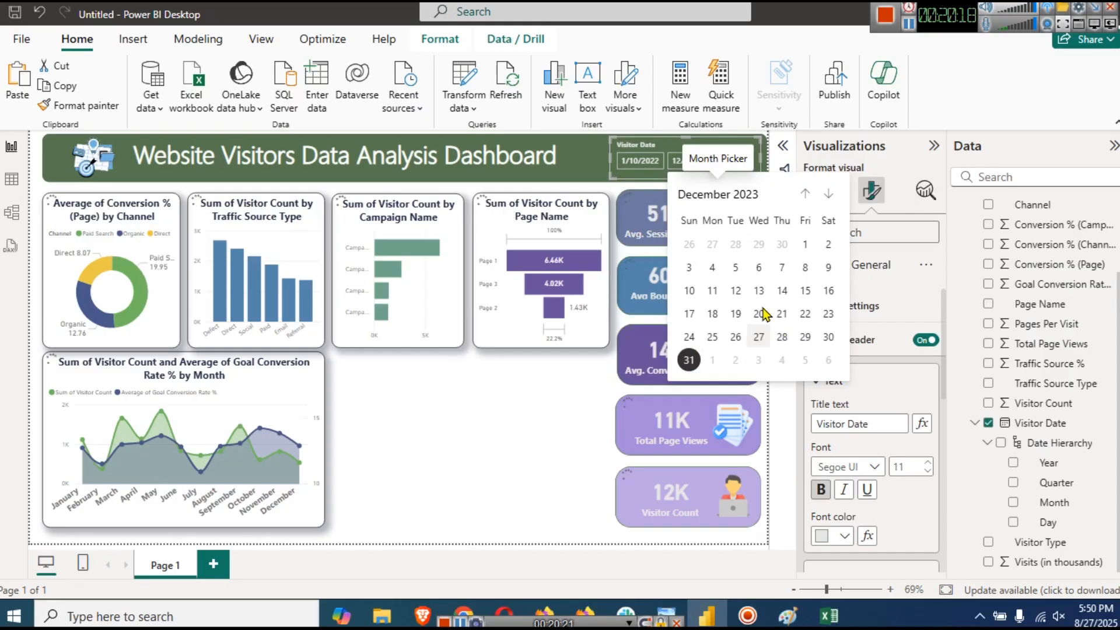
- Set the Visitor Date slicer's end date to 12/27/2023
left_click(525, 408)
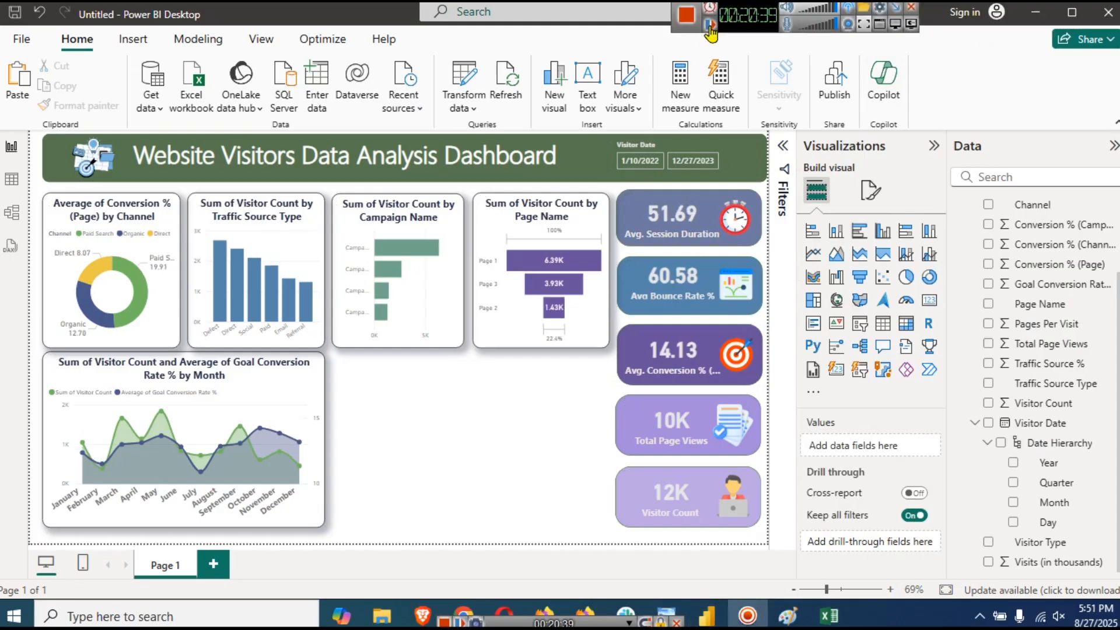
left_click(907, 257)
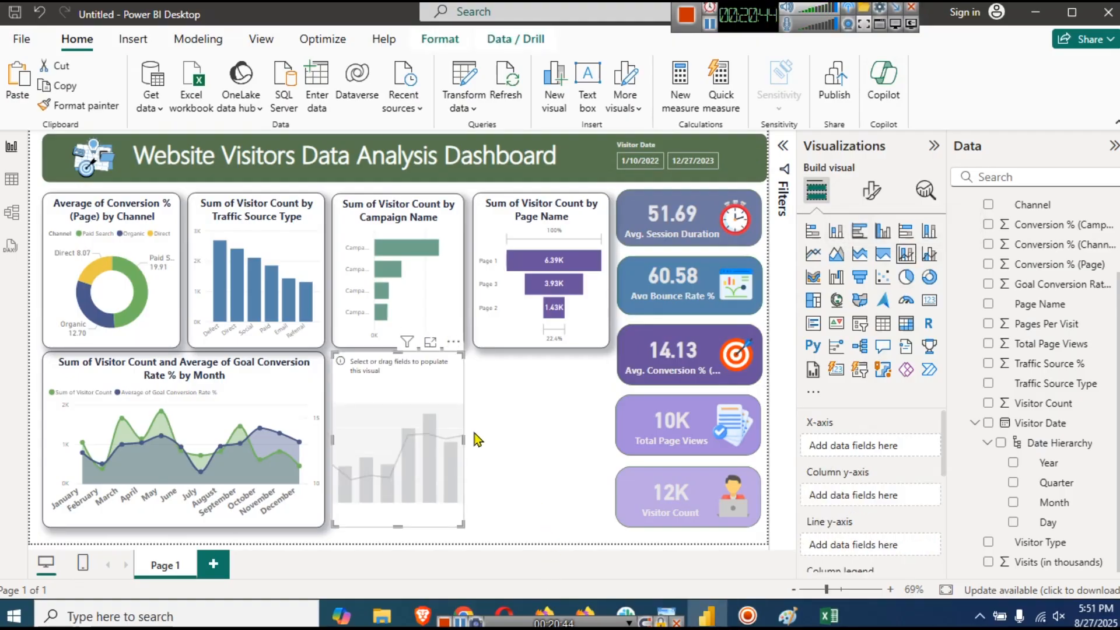
- Widen the combo chart, format-paint it from the area chart, and add Visitor Date as its x-axis
left_click_drag(462, 436, 606, 435)
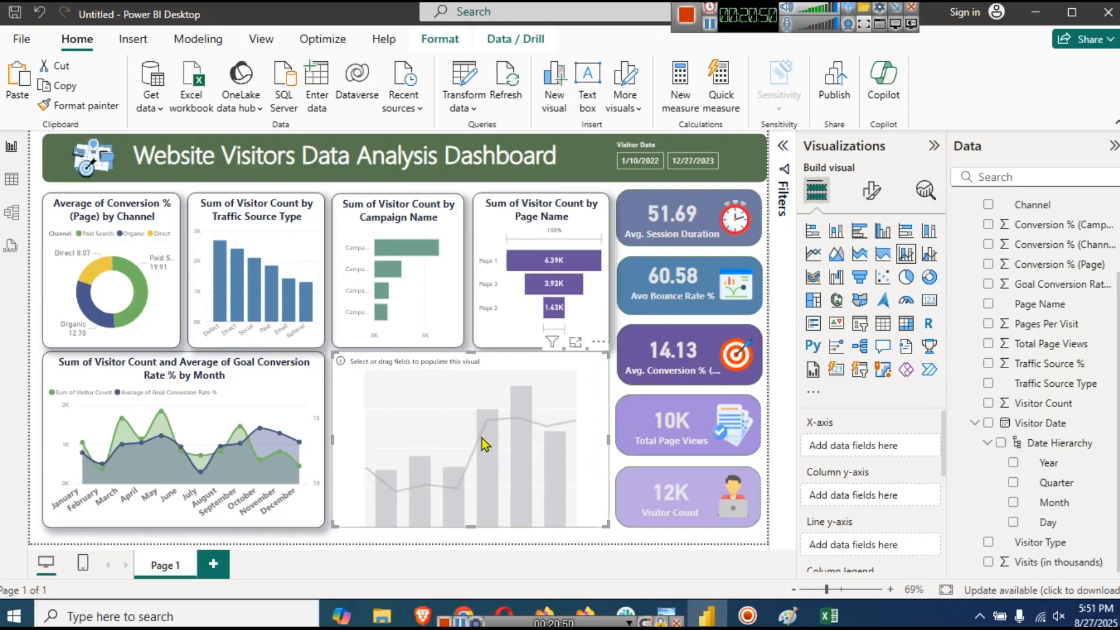
left_click(290, 380)
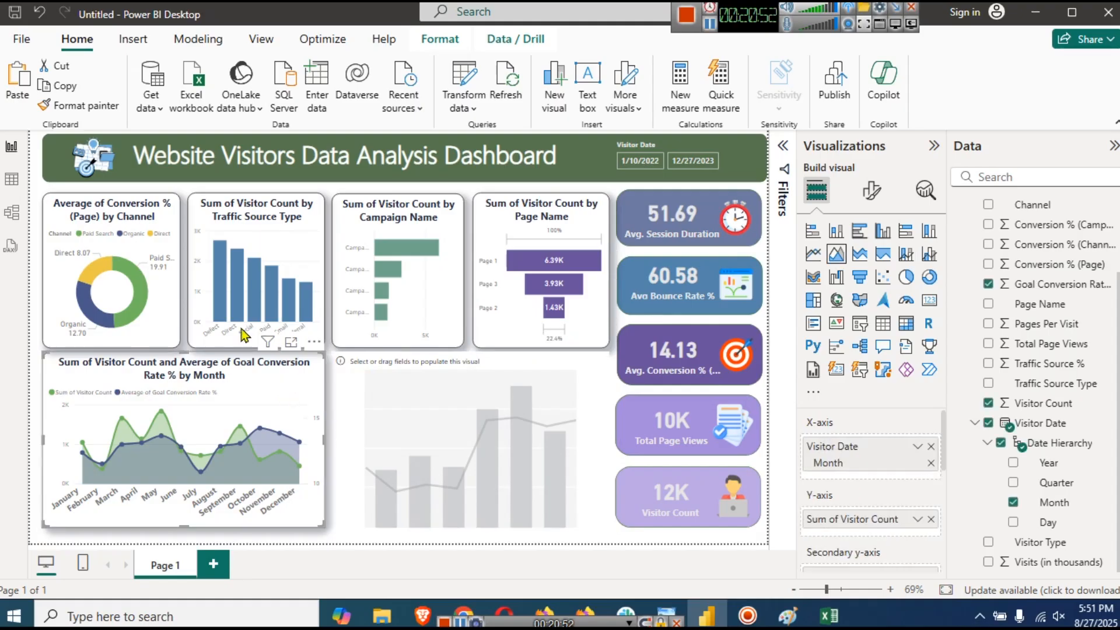
left_click(86, 106)
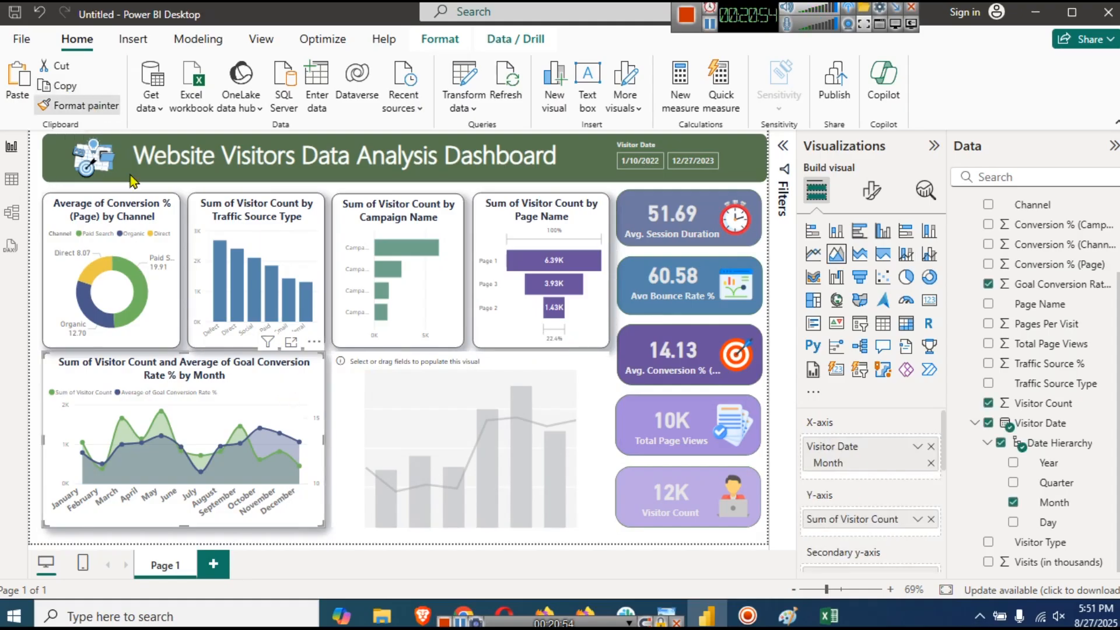
left_click(441, 415)
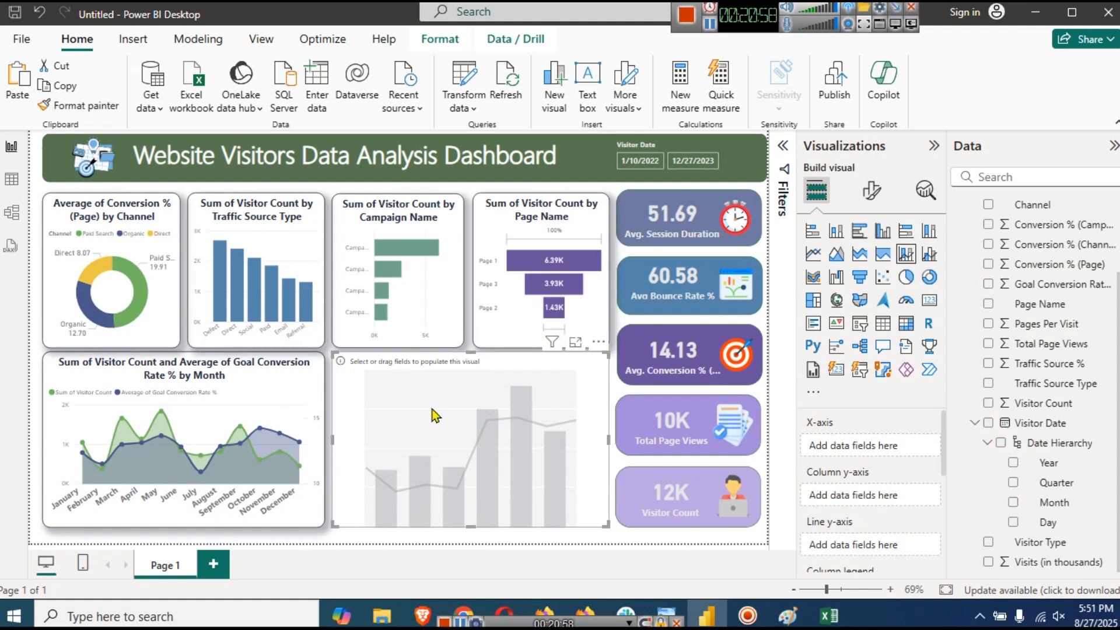
left_click_drag(1035, 431, 849, 453)
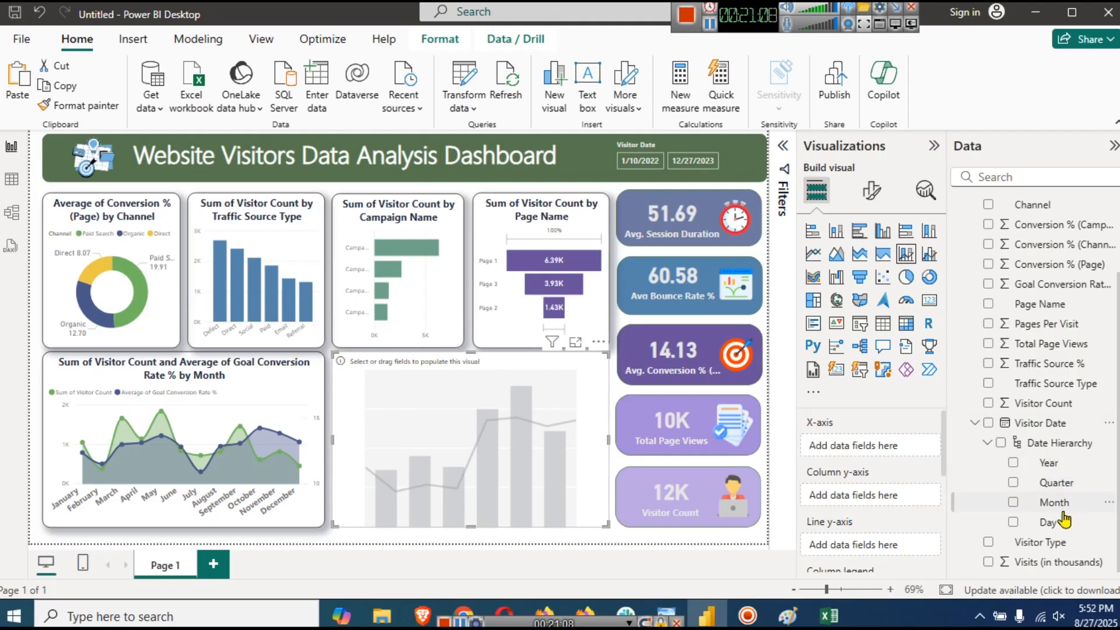
left_click_drag(1042, 428, 869, 447)
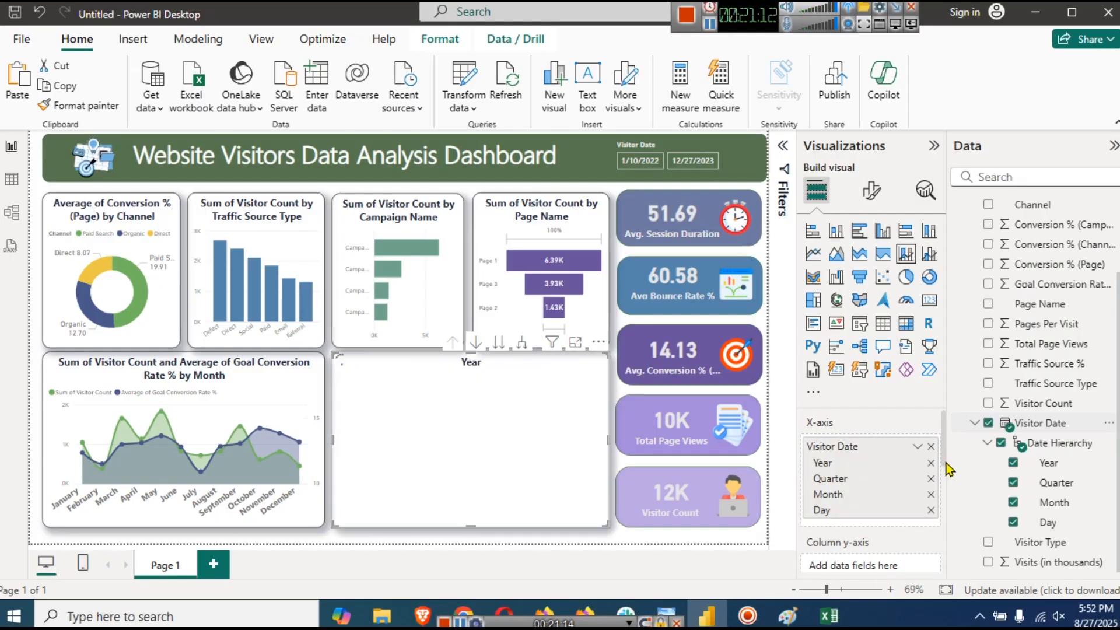
- Put Total Page Views on the combo chart's column y-axis
scroll(945, 440, "down", 2)
scroll(945, 458, "up", 2)
scroll(918, 525, "down", 1)
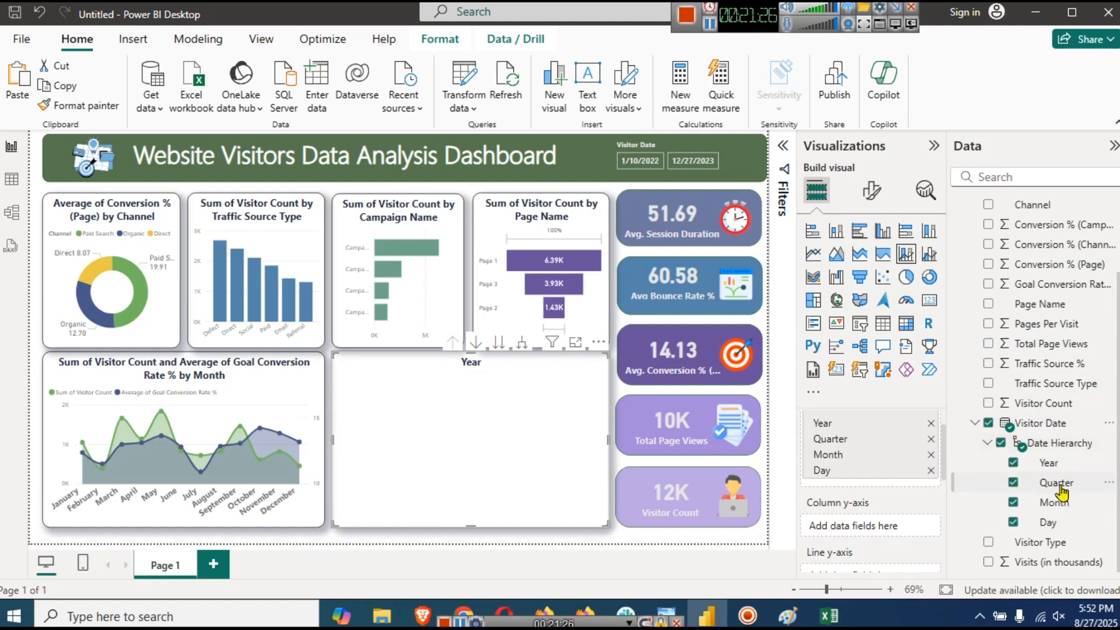
left_click_drag(1053, 350, 850, 526)
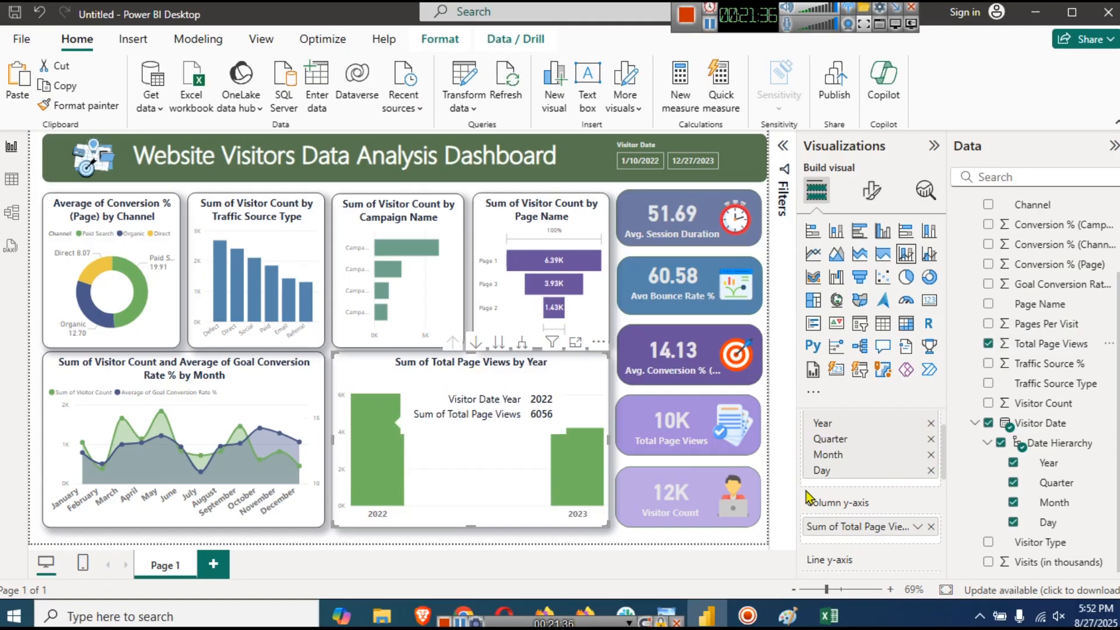
- Add Bounce Rate % as the line y-axis, aggregated as Average
scroll(945, 462, "down", 2)
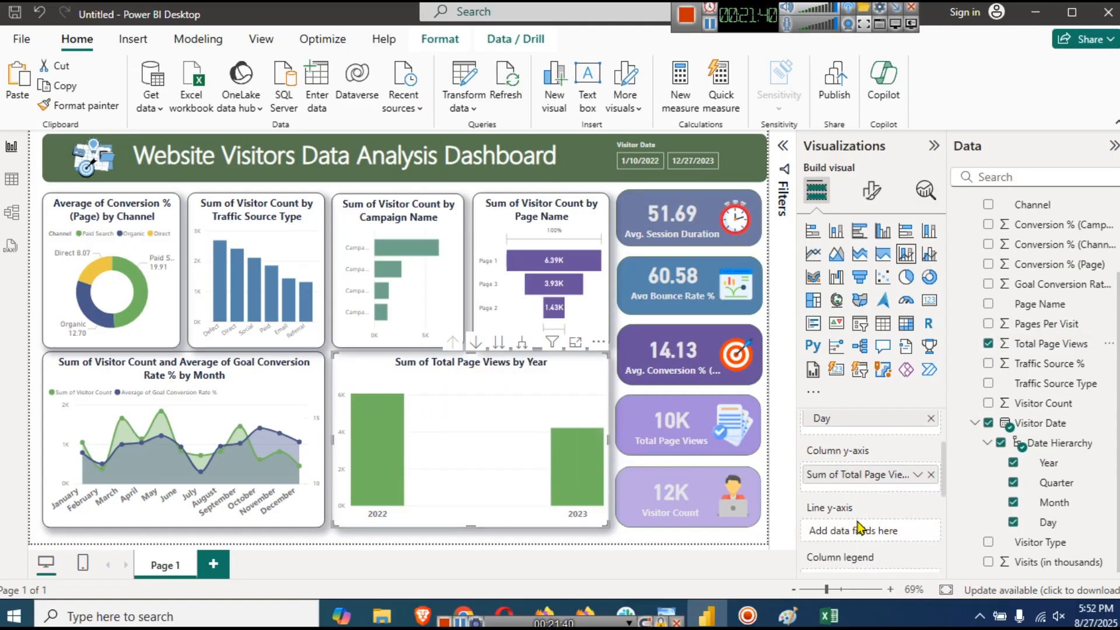
scroll(1027, 424, "up", 3)
left_click_drag(1069, 266, 853, 539)
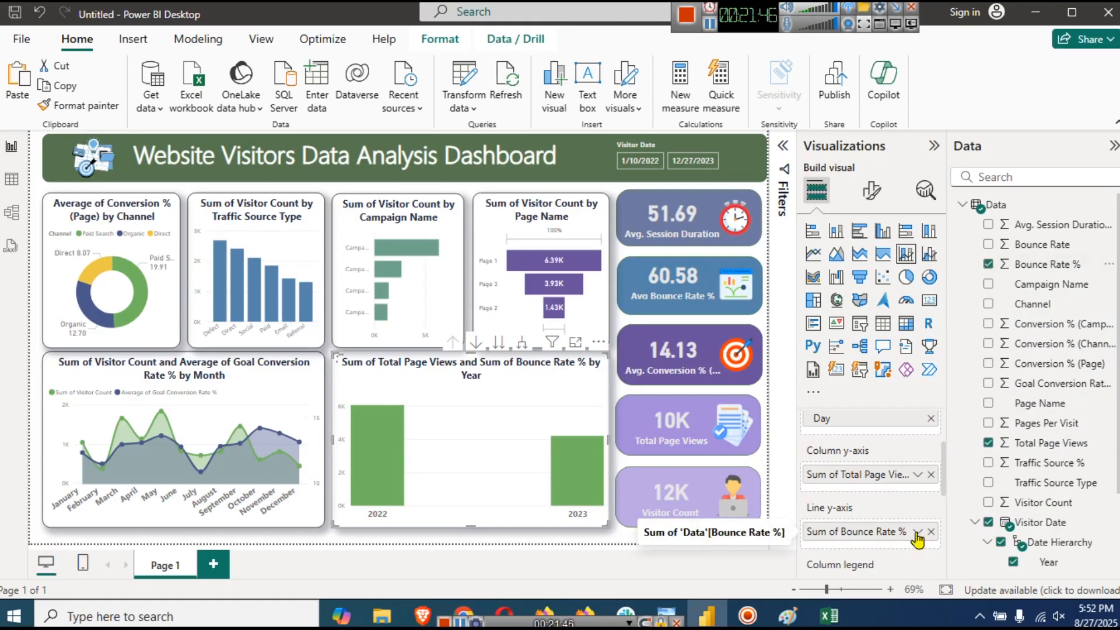
left_click(916, 532)
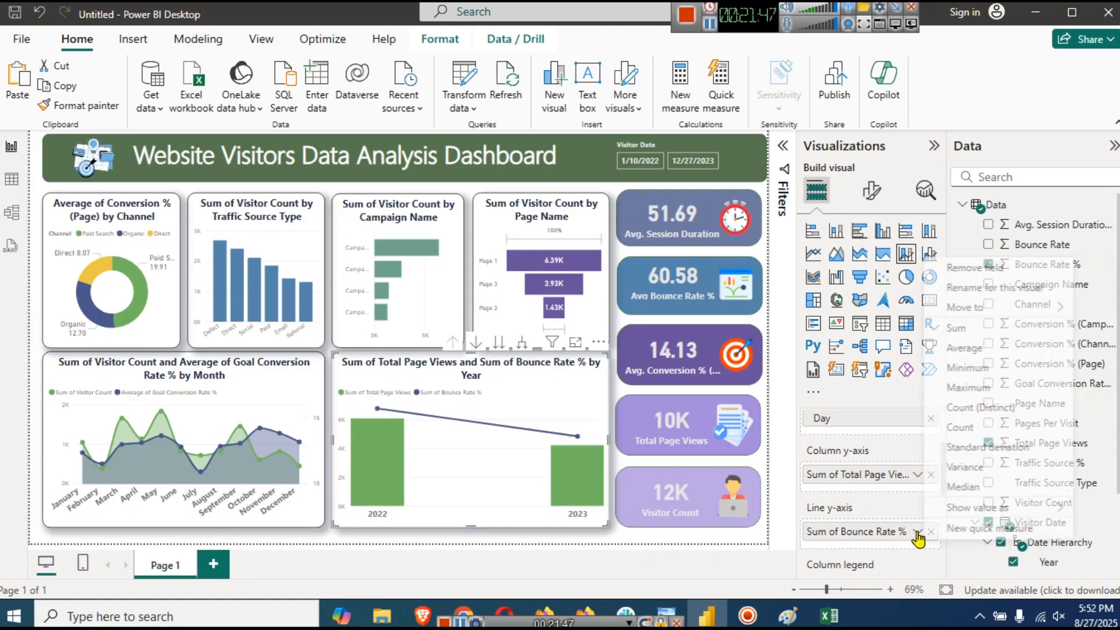
left_click(966, 348)
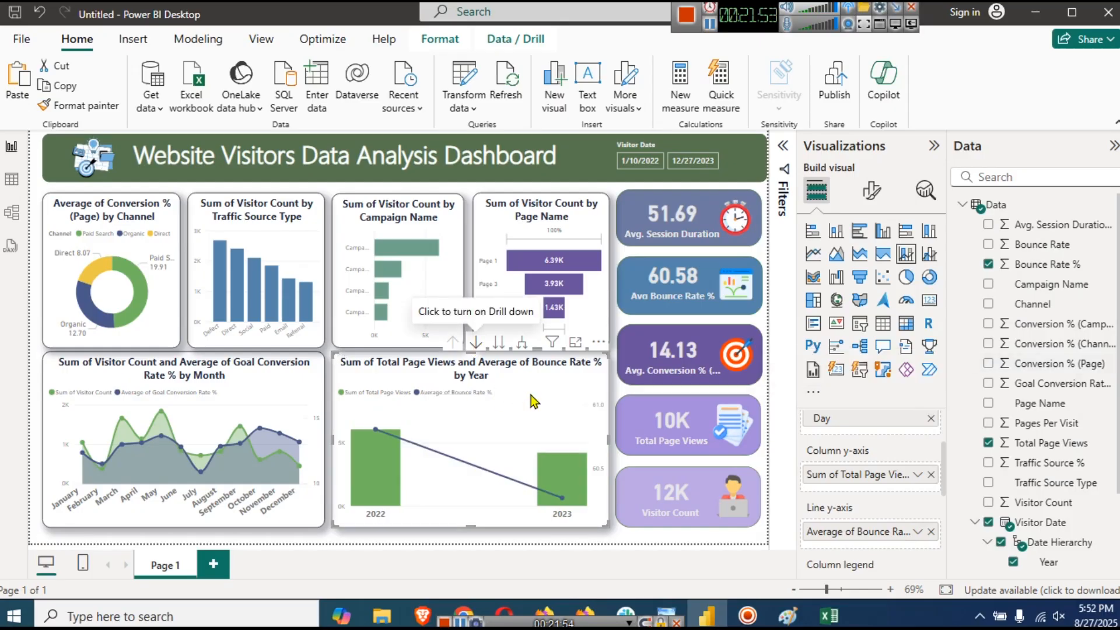
- Drill the combo chart down to Day, then back up to Quarter (Qtr 1–Qtr 4)
left_click(499, 344)
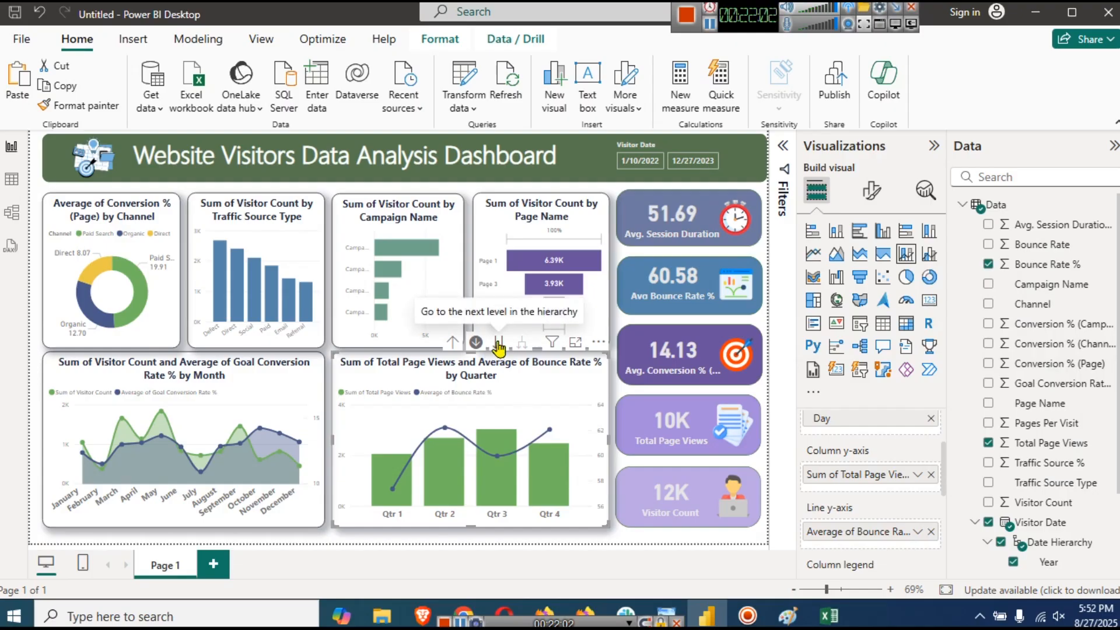
left_click(498, 349)
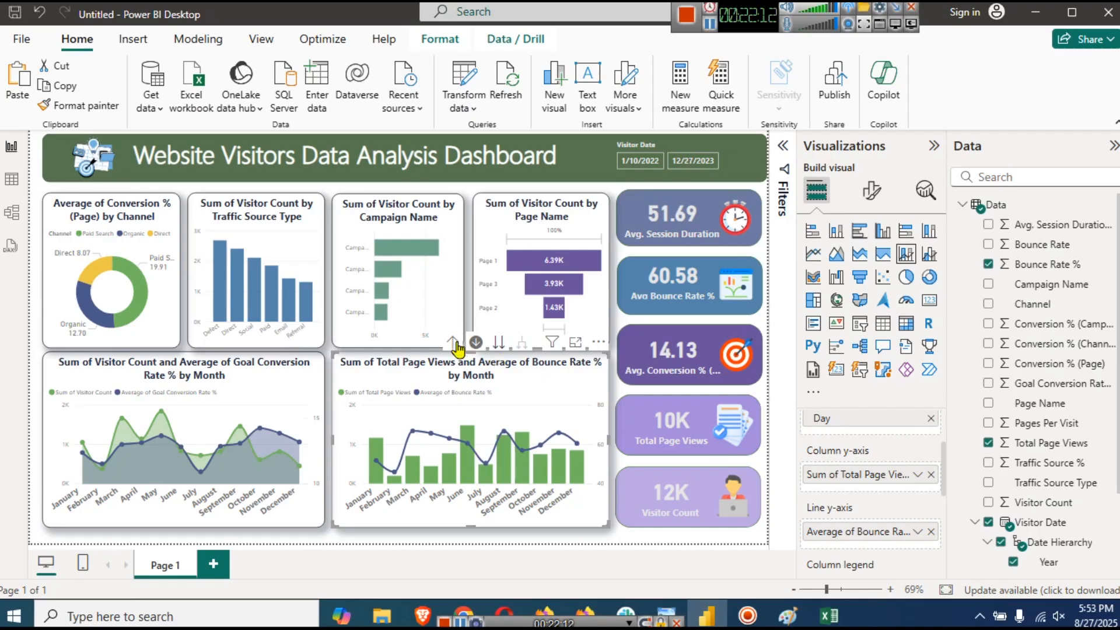
left_click(498, 343)
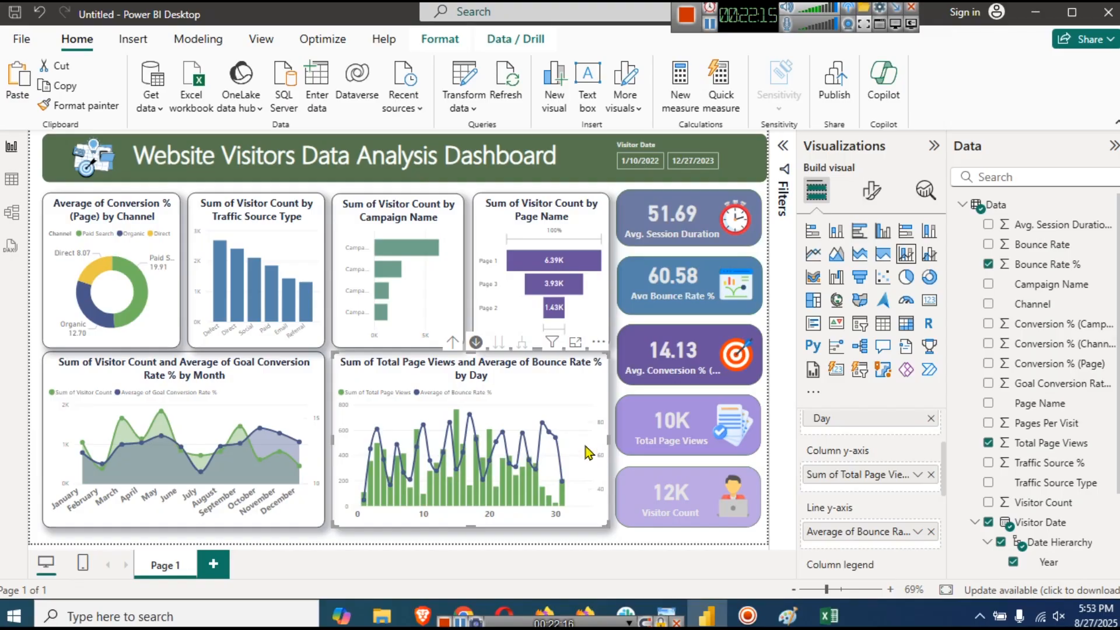
left_click(452, 345)
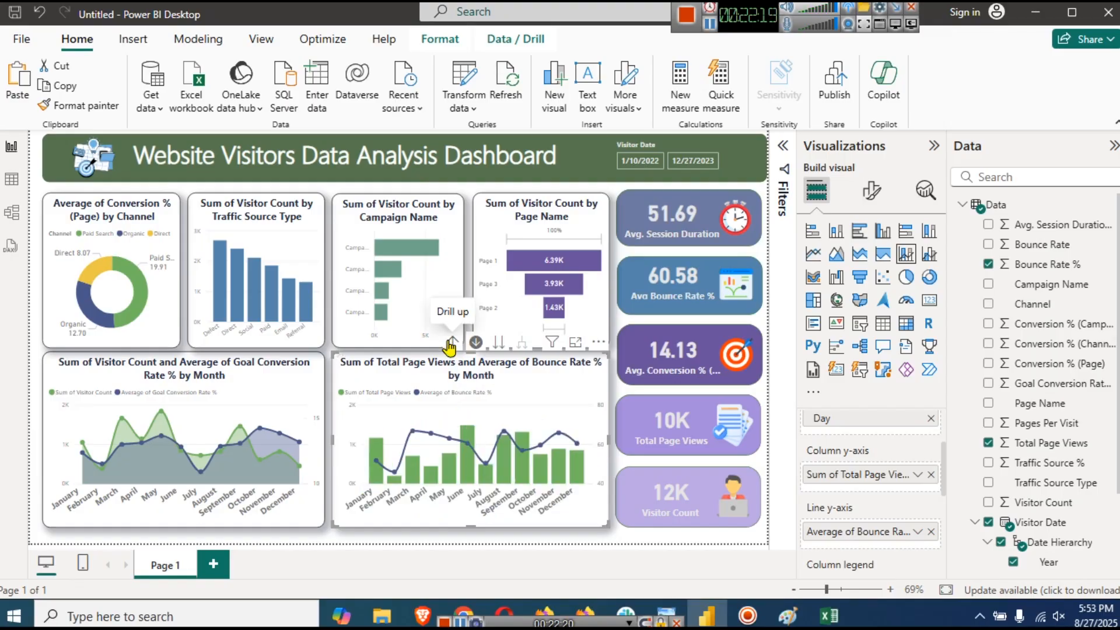
left_click(450, 344)
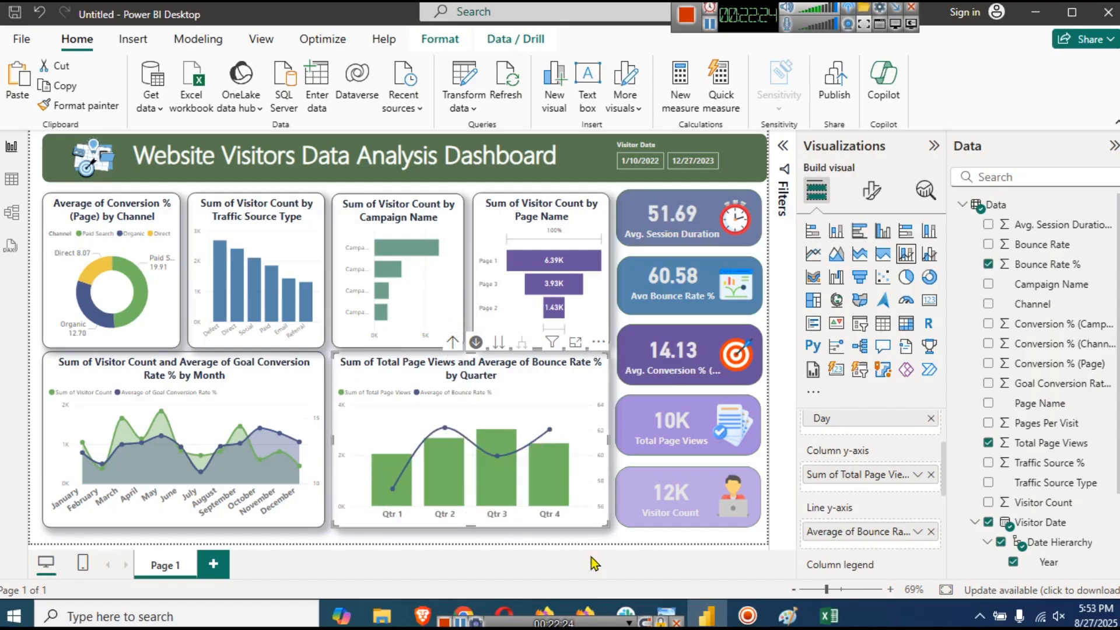
left_click(618, 574)
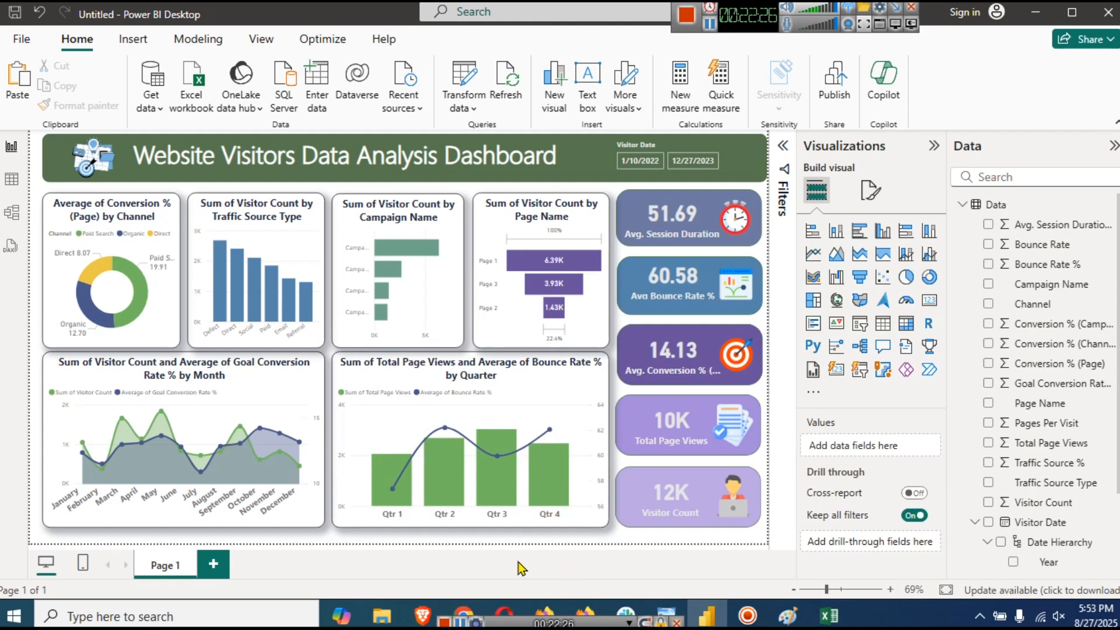
- Rename the Page 1 tab to 'Report 1'
double_click(166, 564)
type("Report 1")
key("Return")
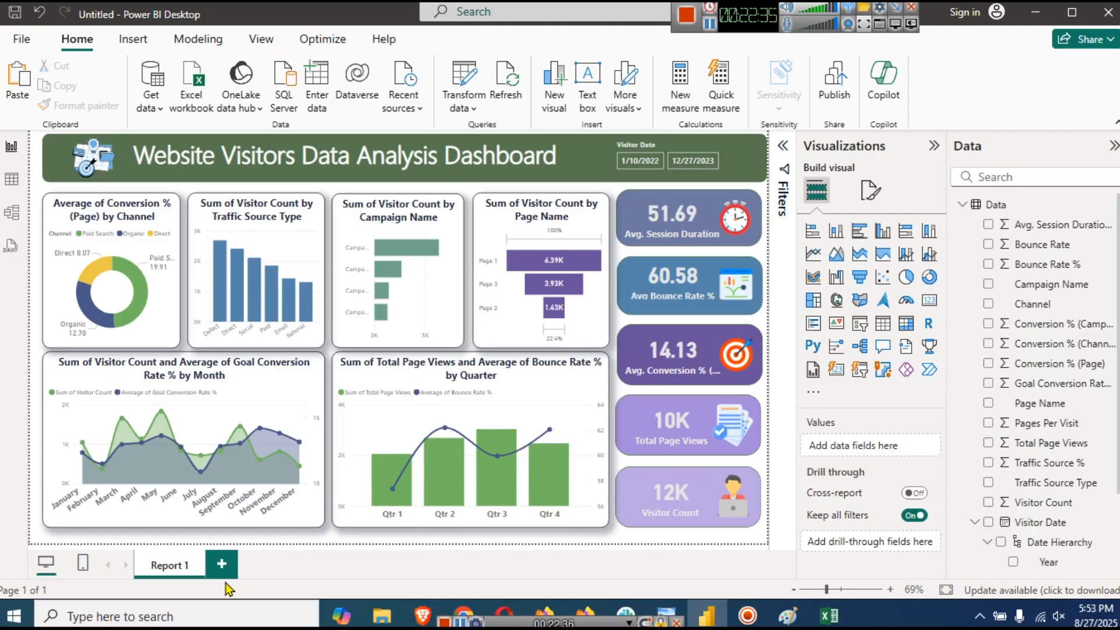
- Change the page name to 'Dashboard 1 - Basic KPIs'
double_click(168, 565)
key("ctrl+a")
type("Dashb")
key("BackSpace")
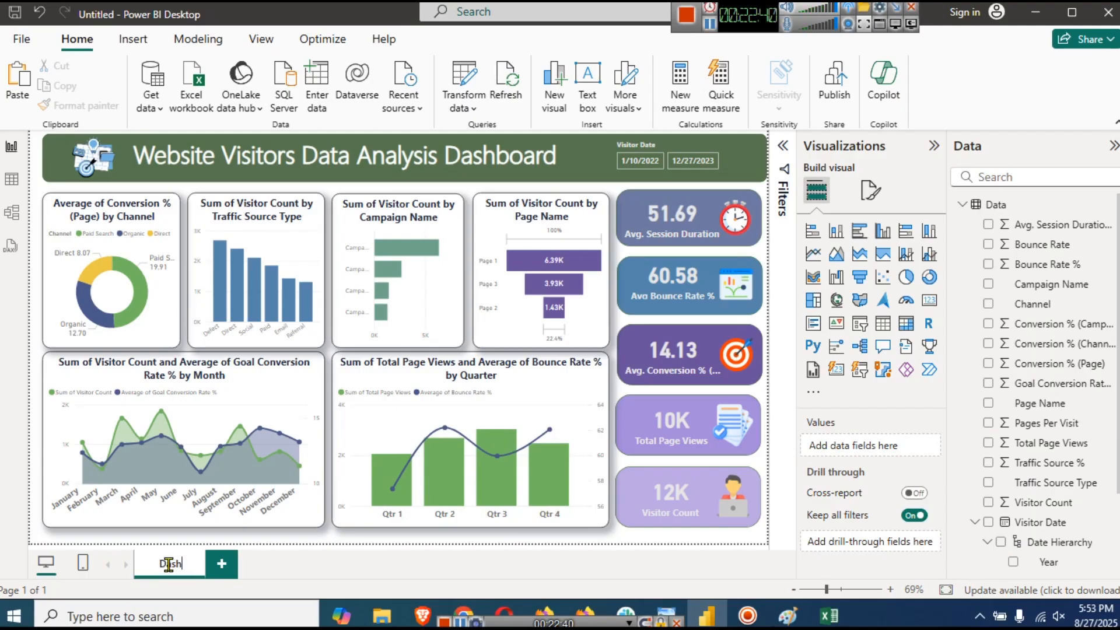
type("board 1 -")
type(" Basic K")
type("PI")
type("s")
key("Return")
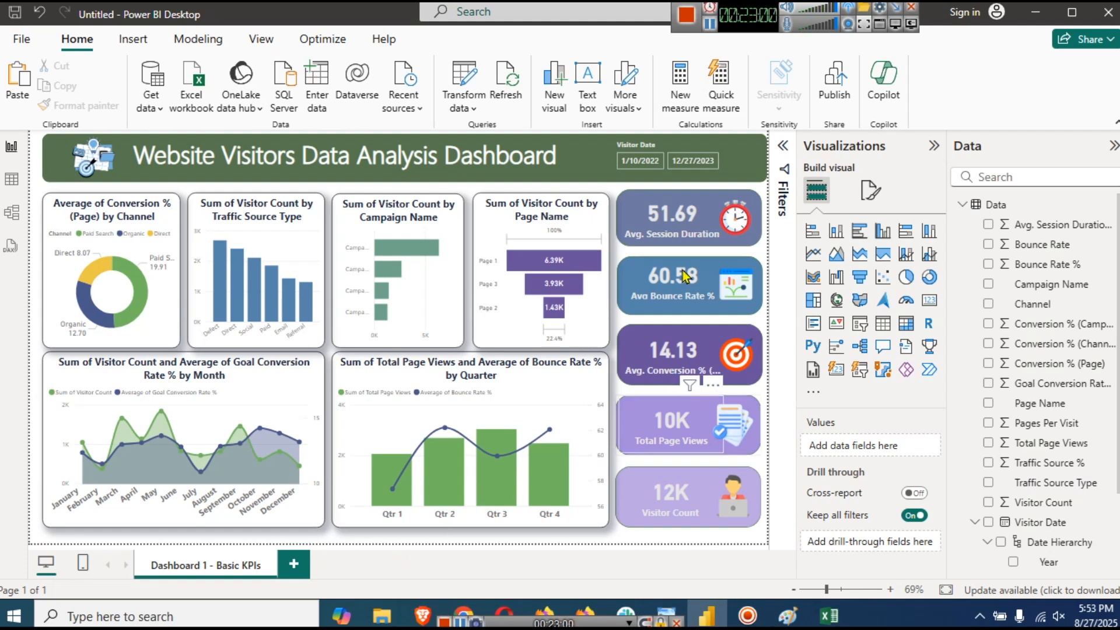
left_click(761, 167)
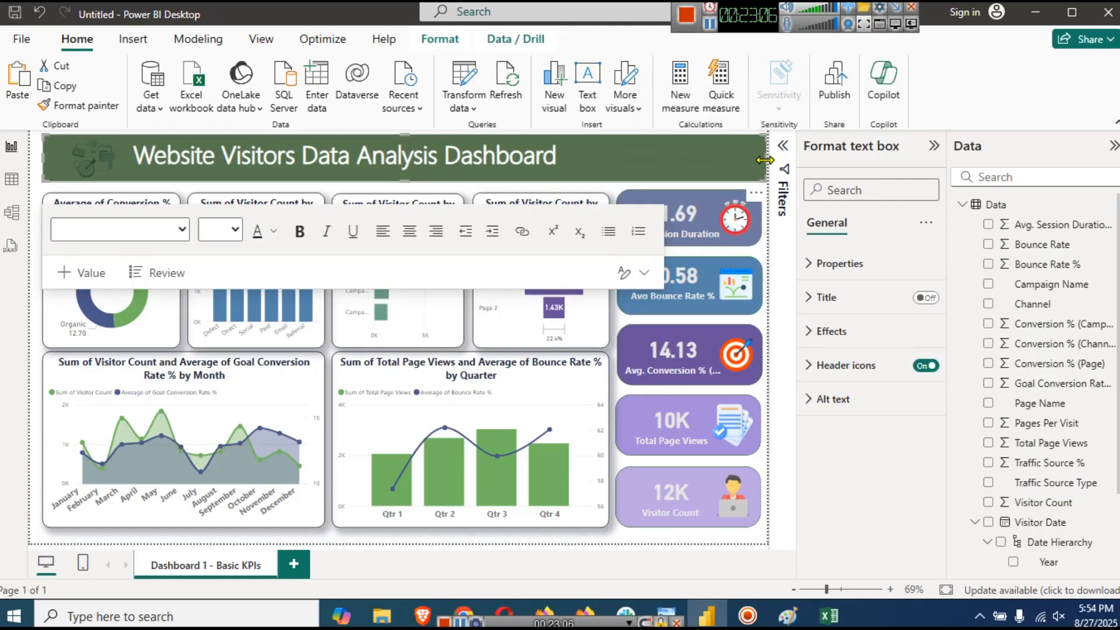
left_click(657, 540)
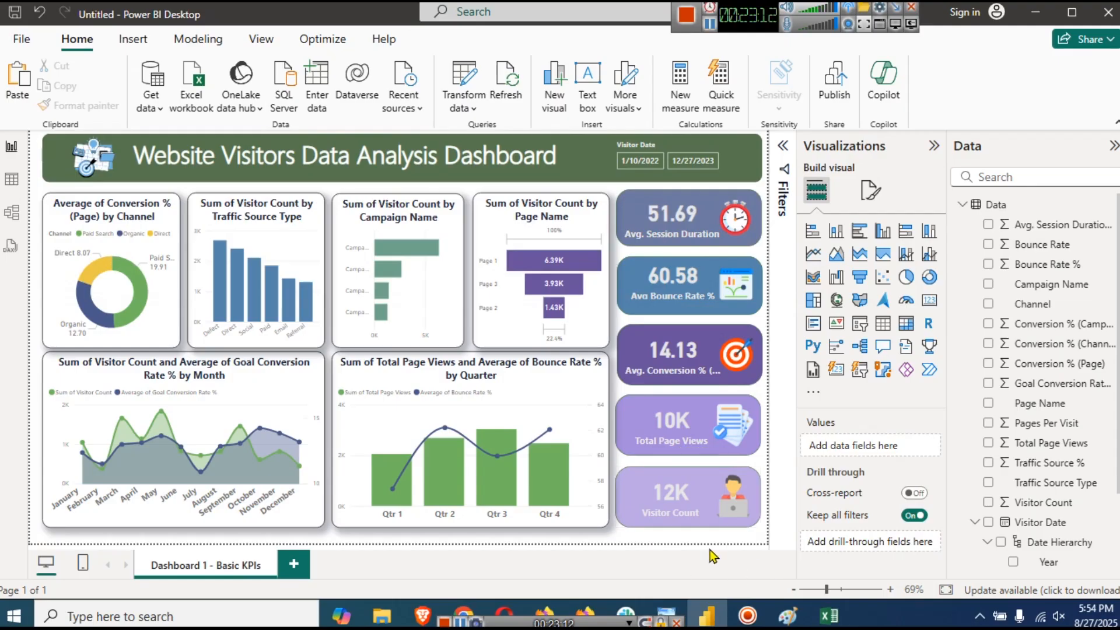